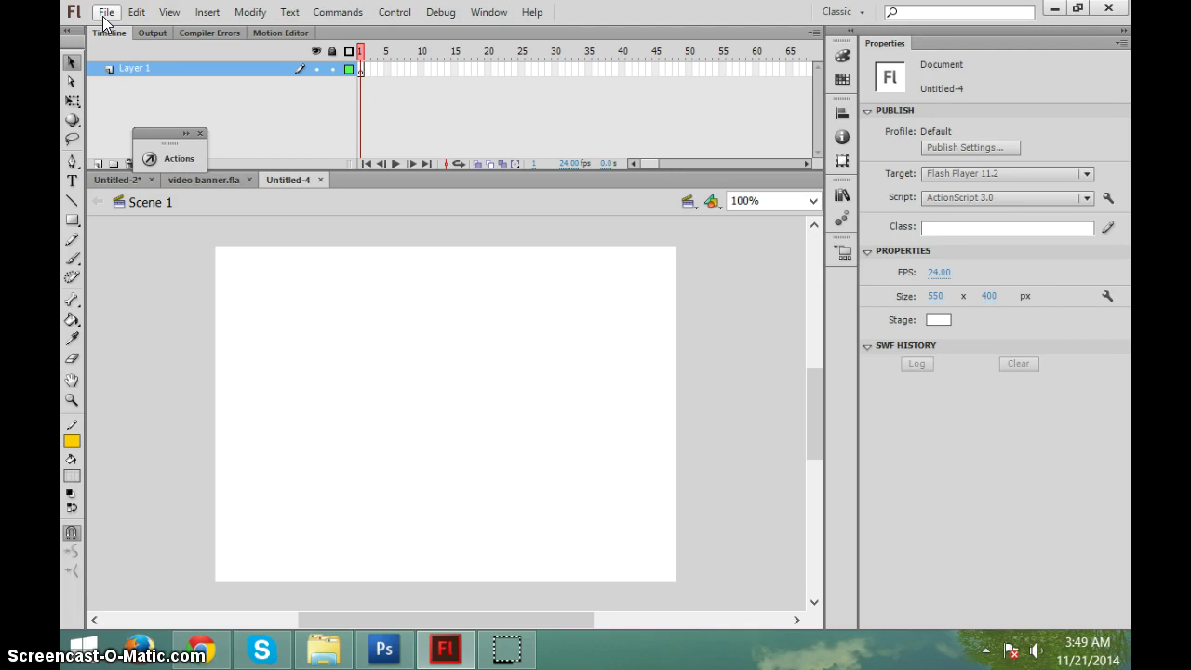
# Start a new ActionScript 3.0 document from the File menu
pyautogui.click(107, 15)
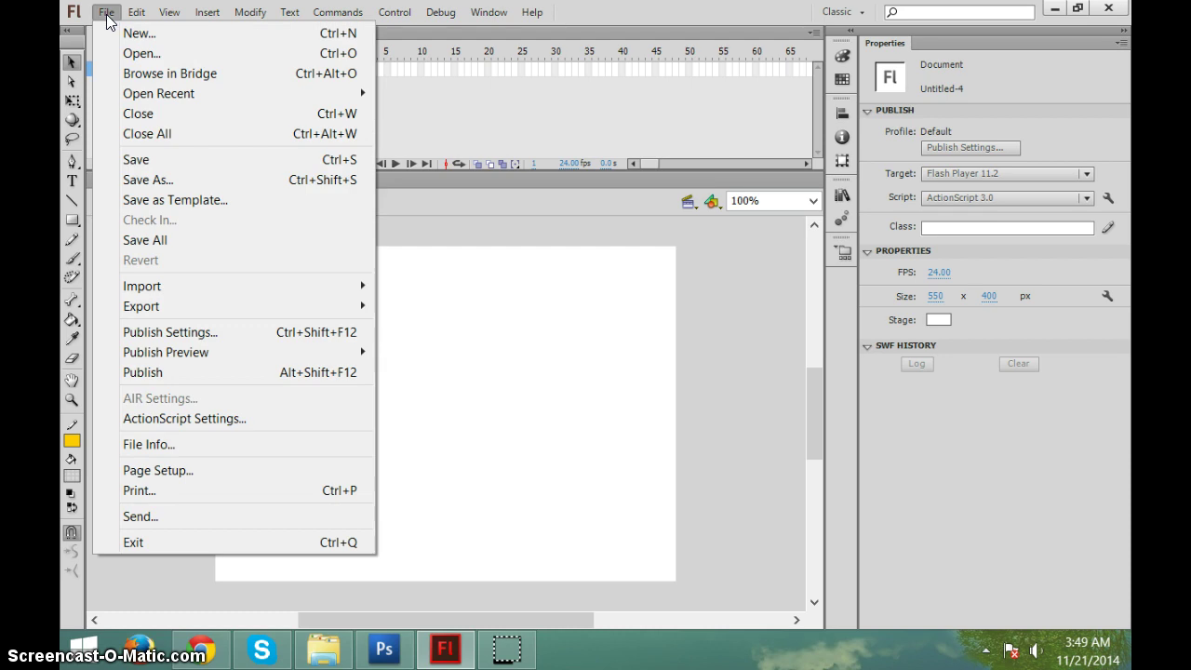
pyautogui.click(124, 36)
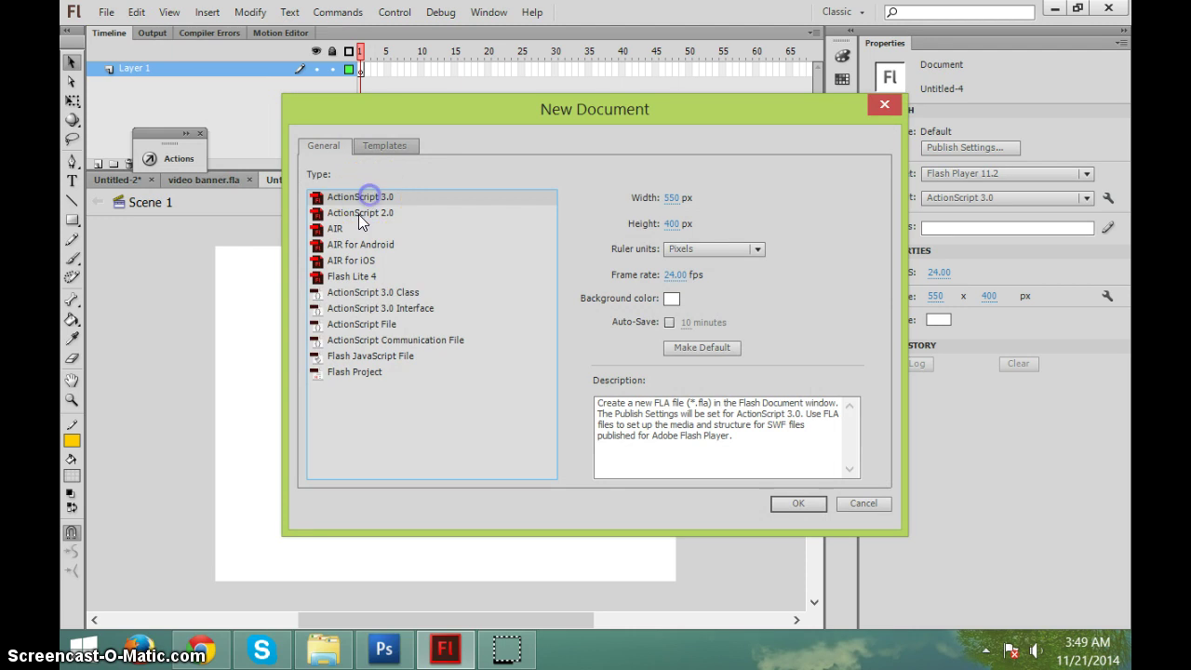
# Create the ActionScript 3.0 document and set its stage size to 728 × 90 px in Document Settings
pyautogui.click(788, 505)
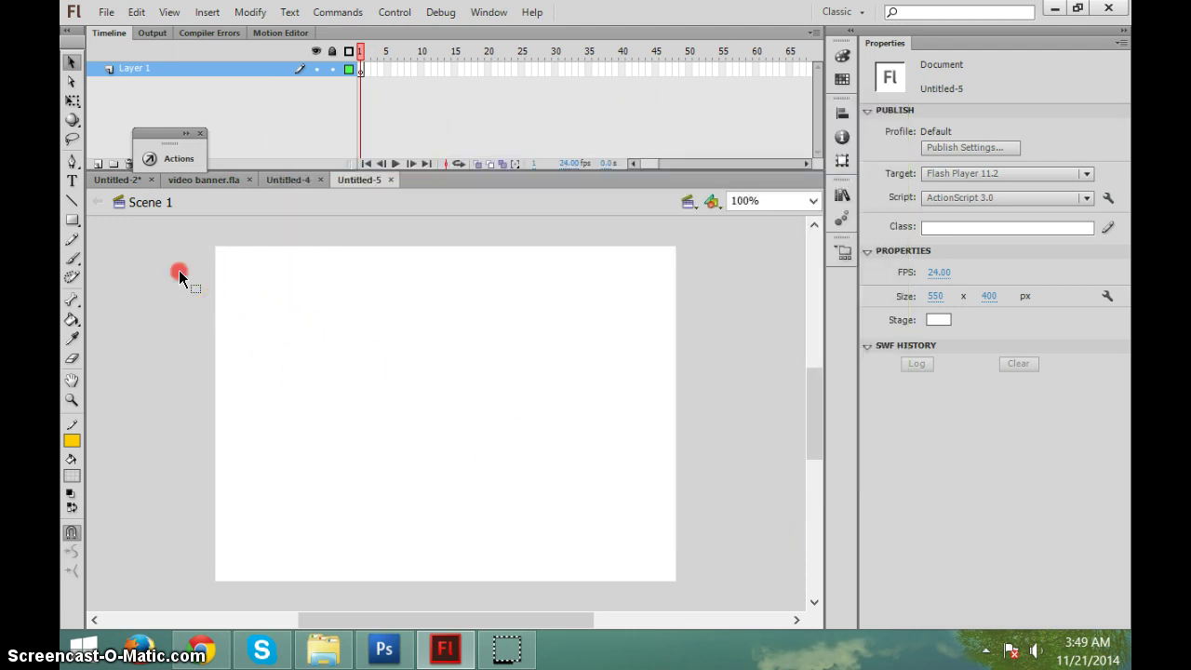
pyautogui.rightClick(180, 277)
pyautogui.click(266, 498)
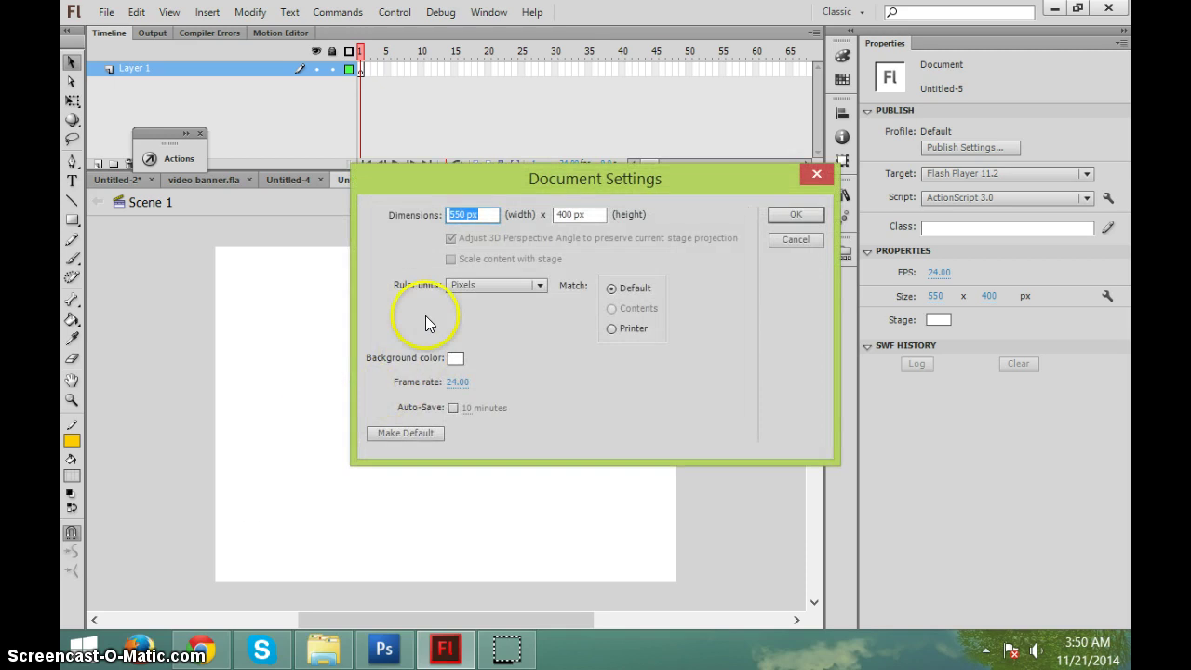
pyautogui.write('728')
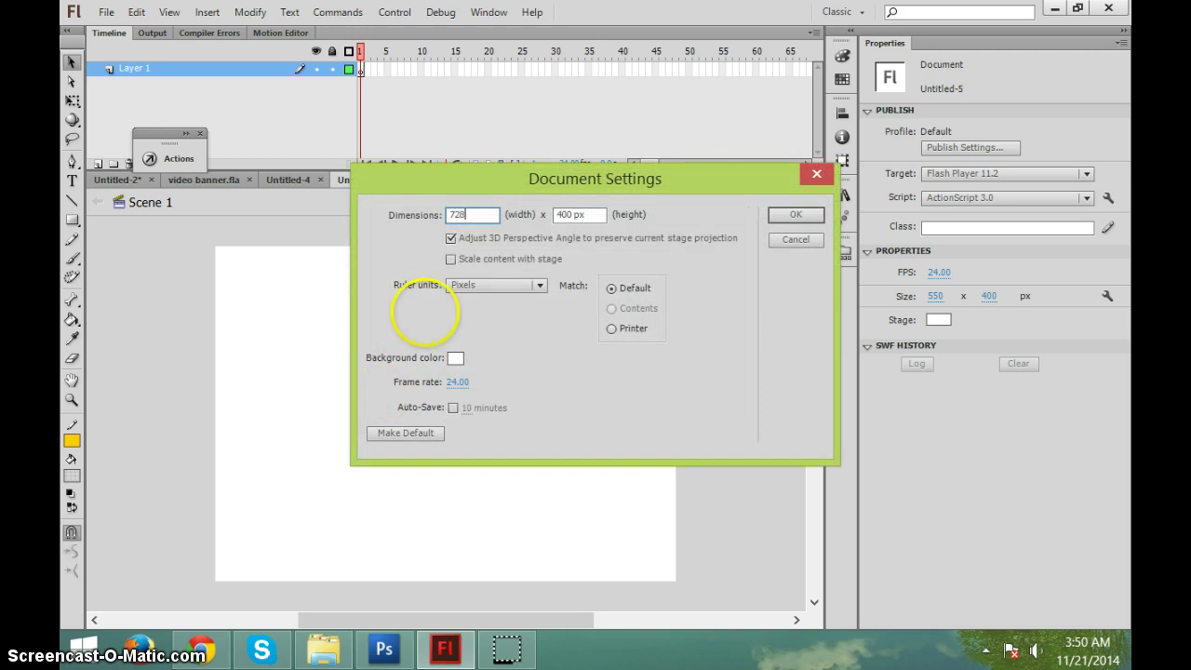
pyautogui.click(561, 215)
pyautogui.write('90')
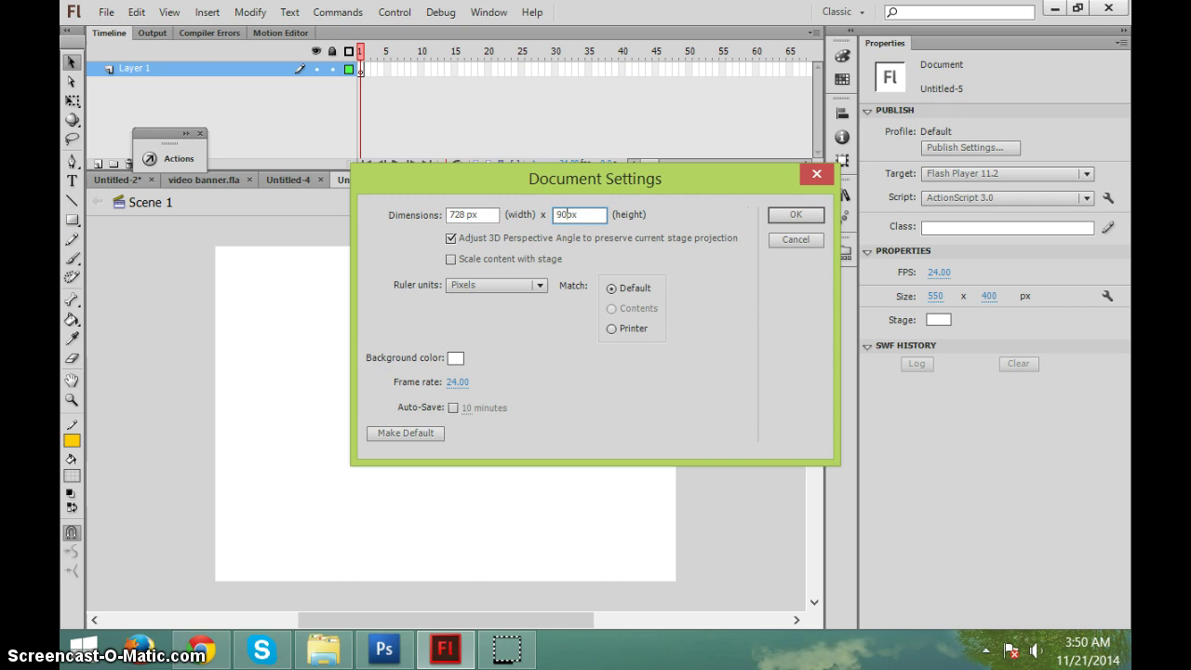
pyautogui.click(786, 214)
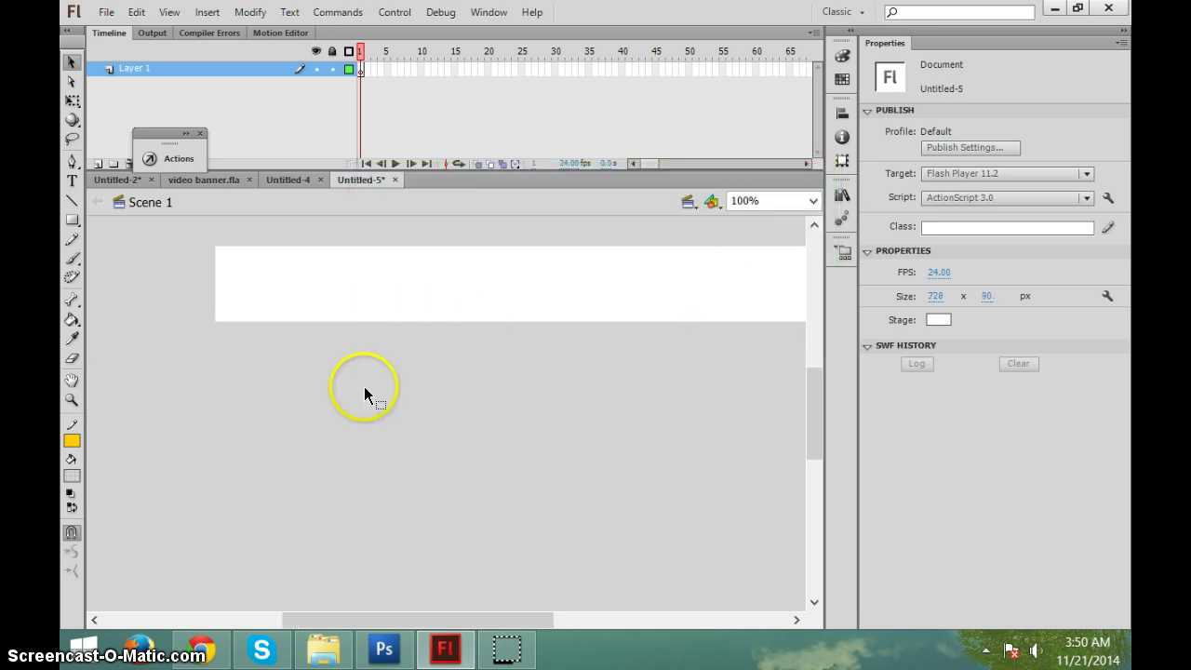
# Draw a rectangle spanning the whole banner stage and select it
pyautogui.moveTo(360, 619); pyautogui.dragTo(385, 603)
pyautogui.click(72, 226)
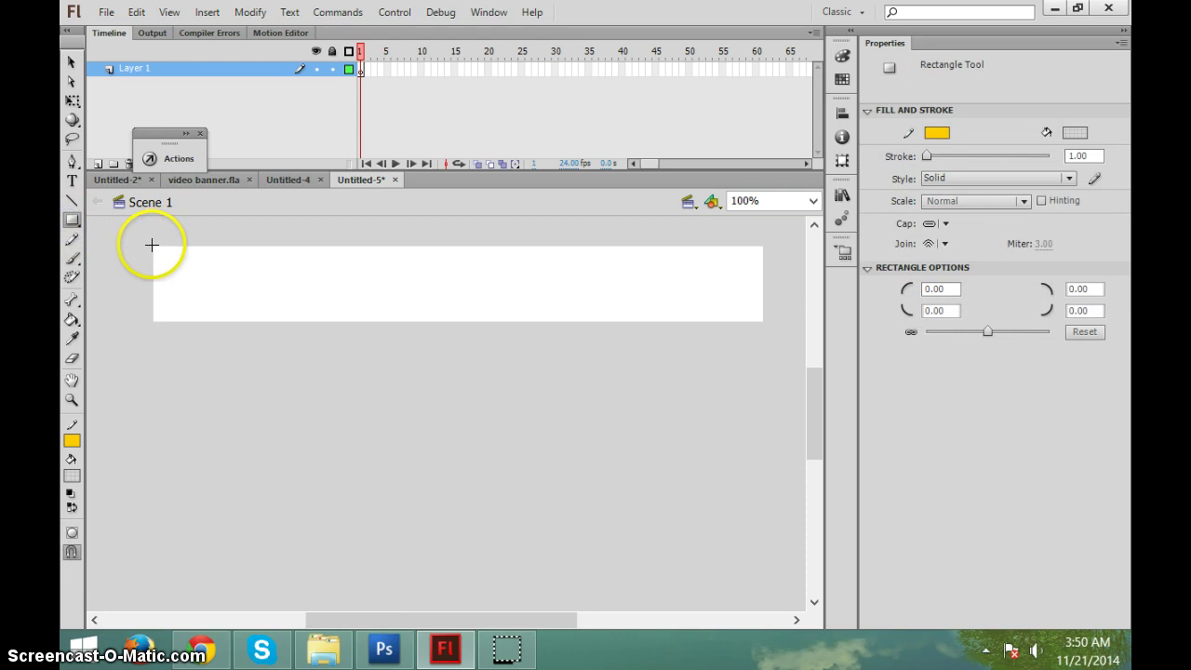
pyautogui.moveTo(152, 245); pyautogui.dragTo(758, 324)
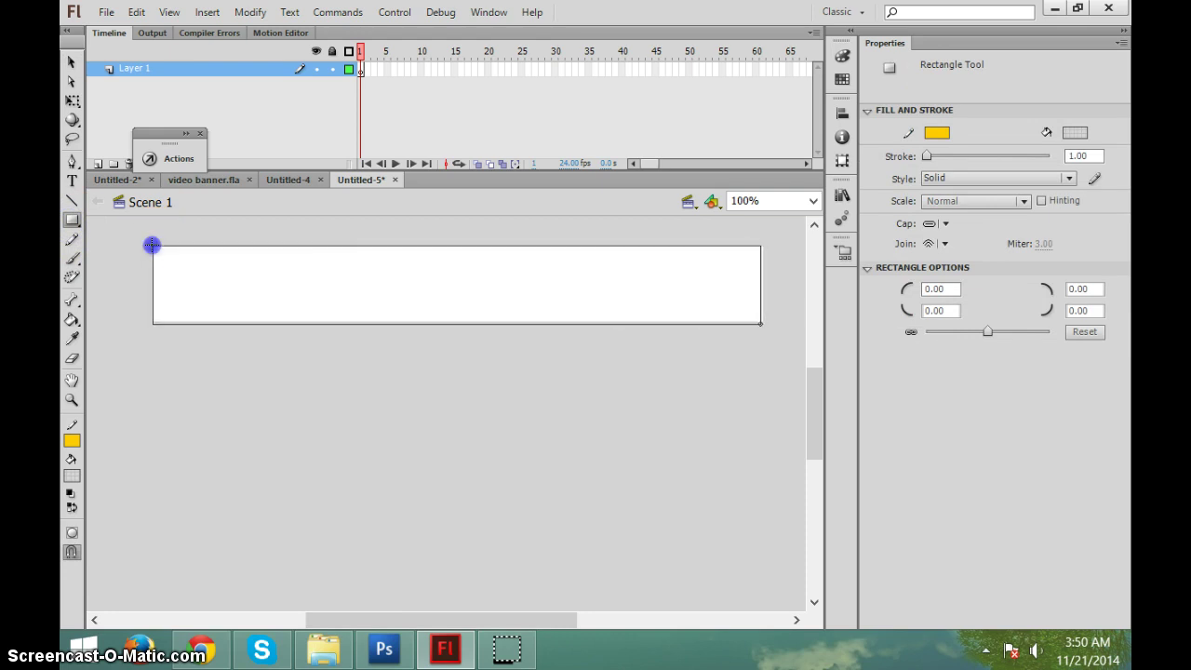
pyautogui.moveTo(152, 244); pyautogui.dragTo(763, 319)
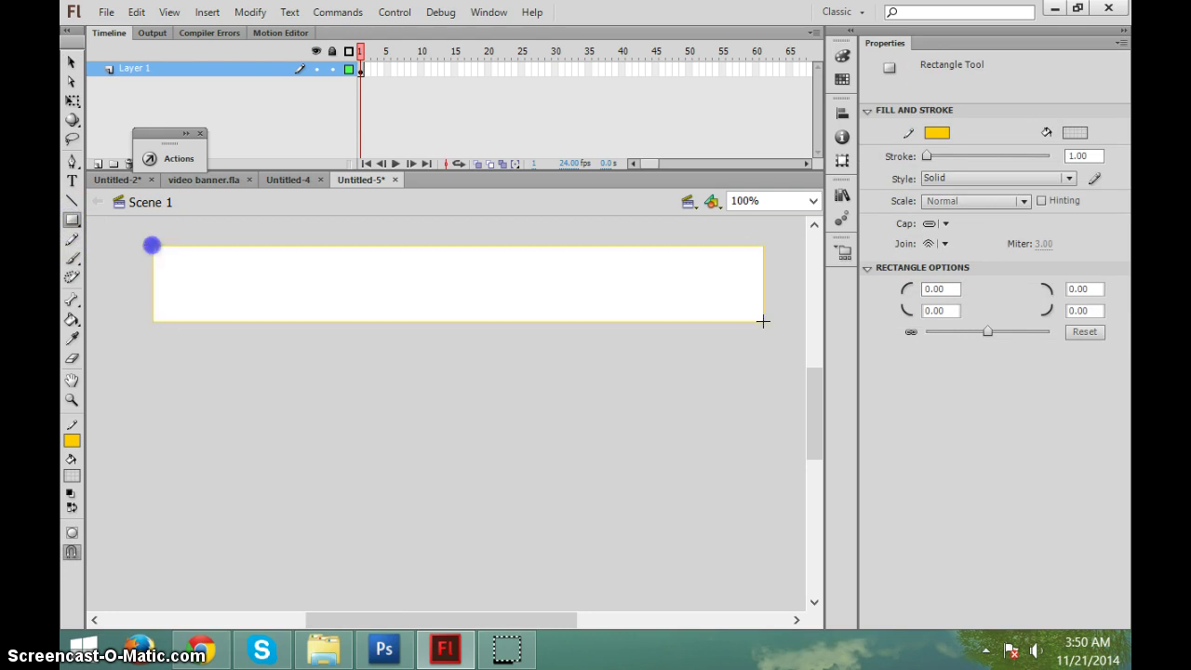
pyautogui.click(71, 62)
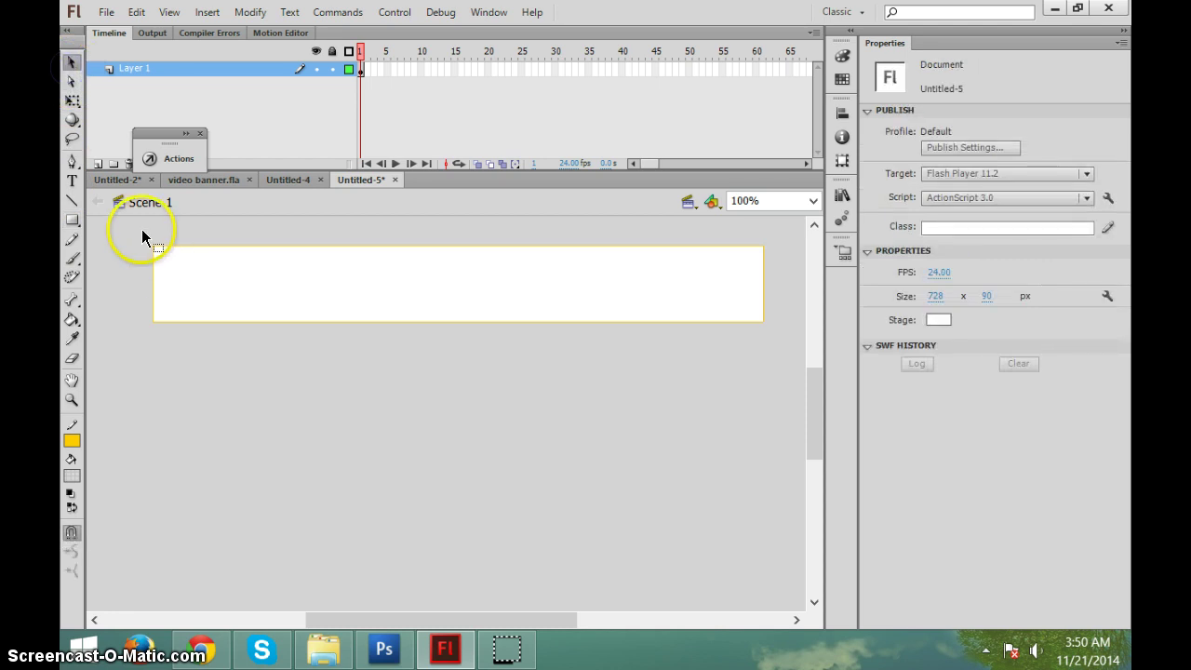
pyautogui.moveTo(141, 234); pyautogui.dragTo(786, 361)
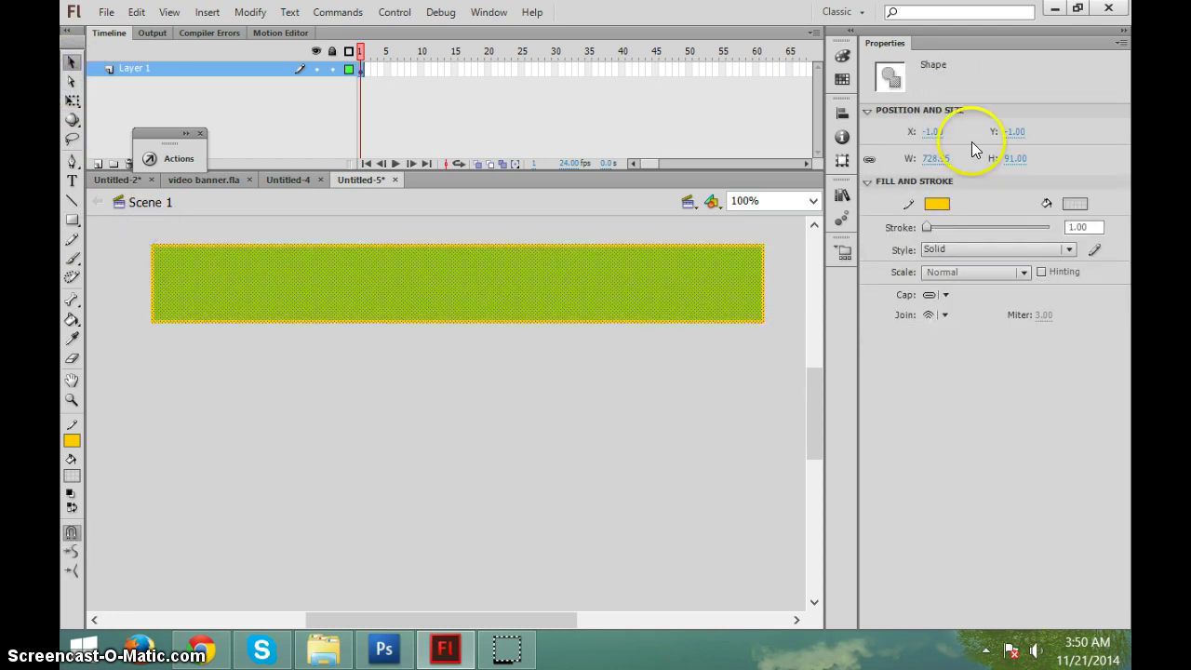
# Adjust the rectangle's width and height, then check the 728 × 90 stage size
pyautogui.click(929, 162)
pyautogui.write('727')
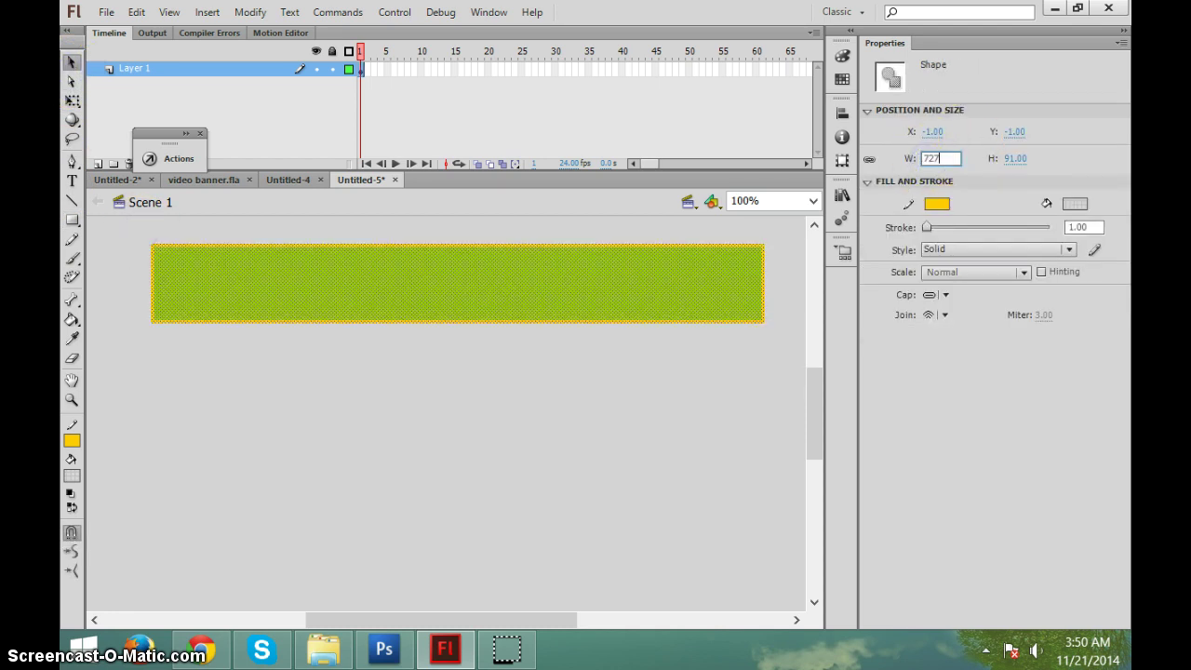
pyautogui.click(1011, 160)
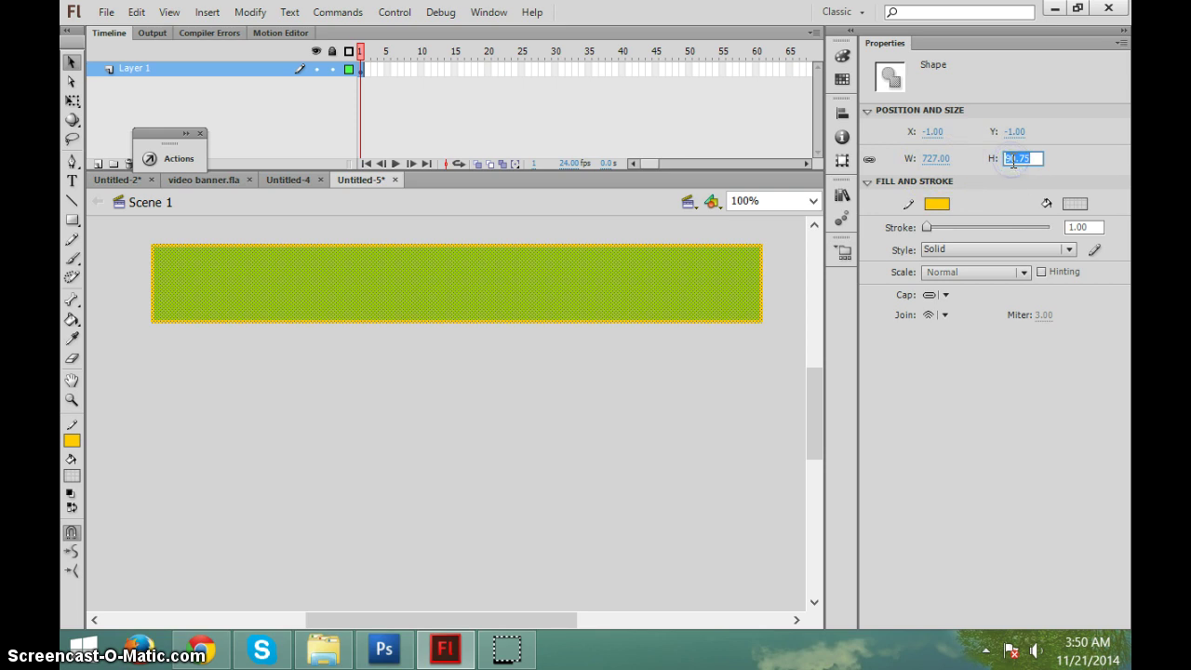
pyautogui.write('89')
pyautogui.press('Return')
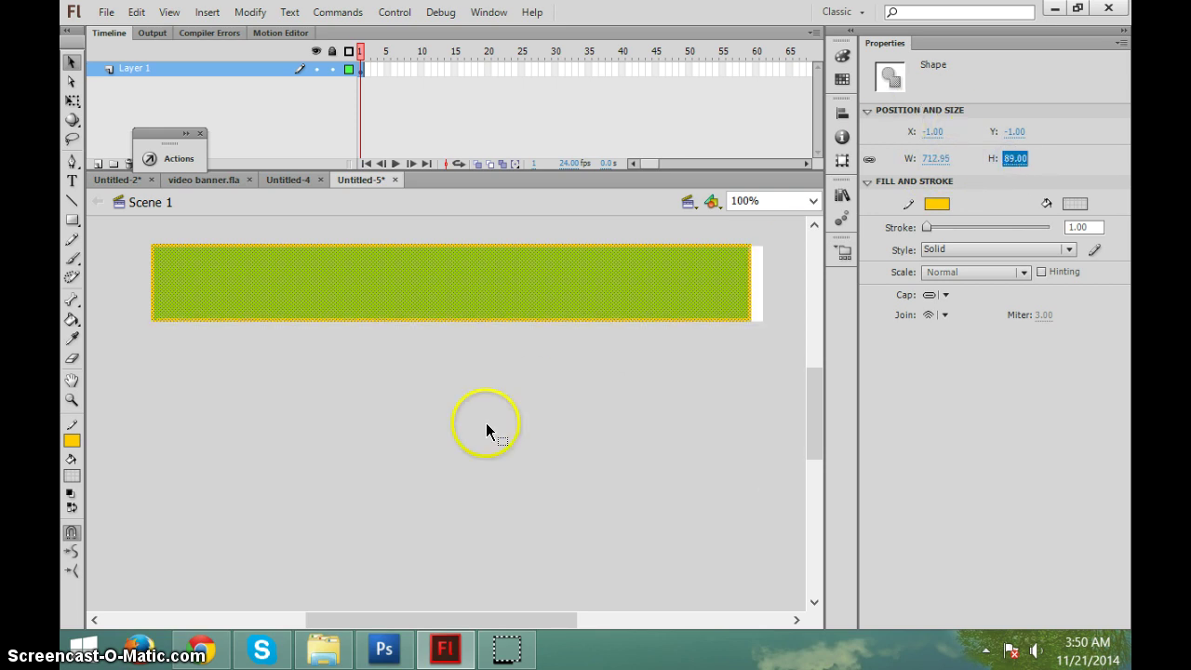
pyautogui.click(483, 426)
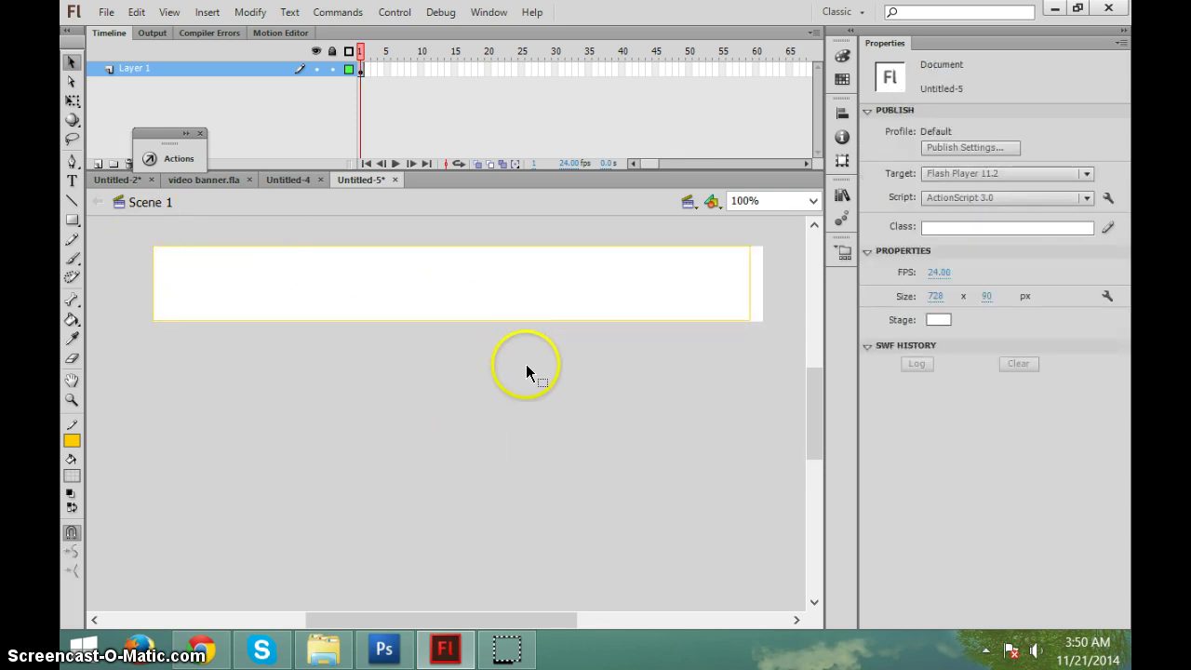
pyautogui.rightClick(248, 416)
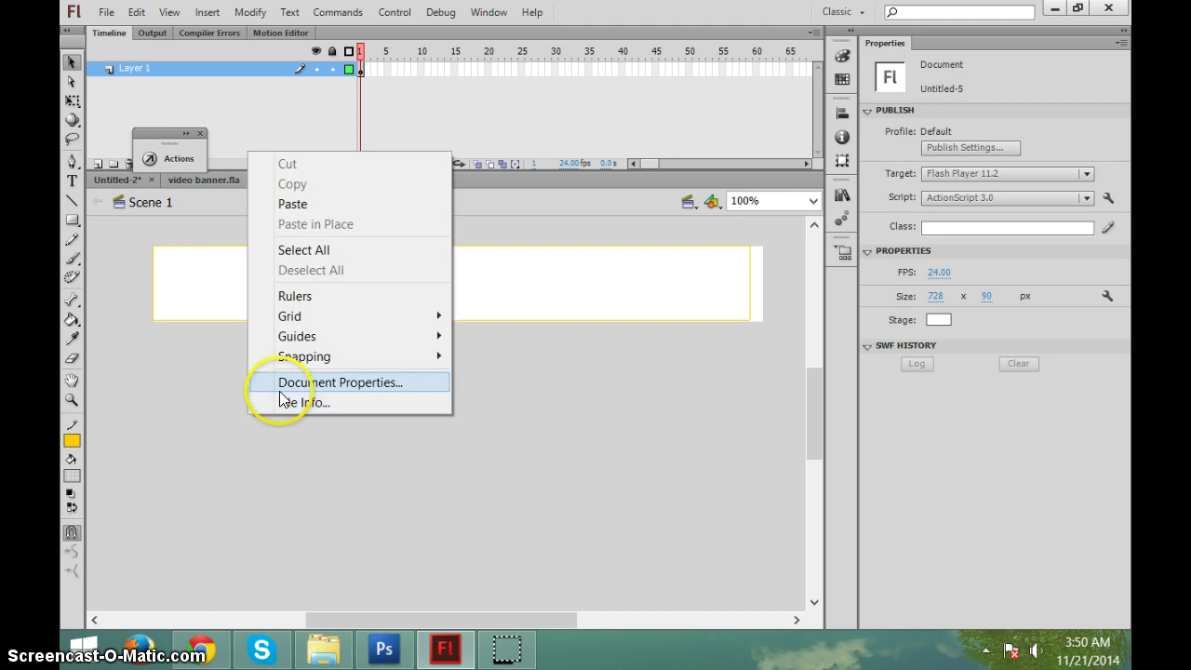
pyautogui.click(265, 384)
pyautogui.click(792, 241)
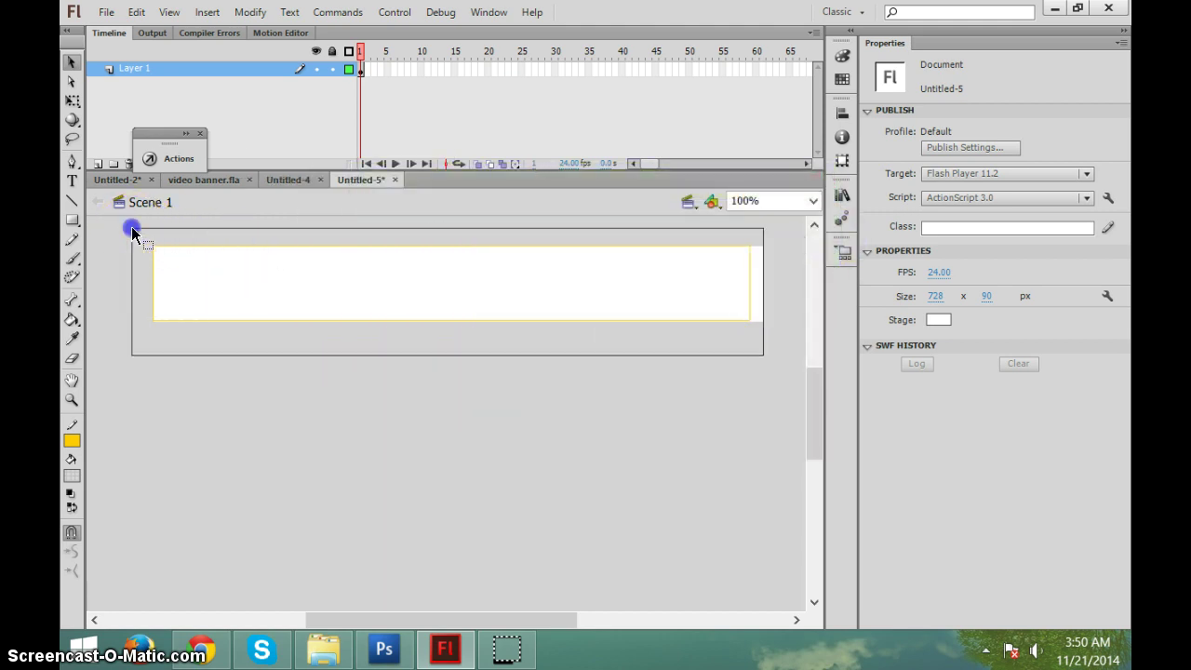
# Unlink the rectangle's proportions and set its width to 727 px
pyautogui.moveTo(132, 227); pyautogui.dragTo(763, 354)
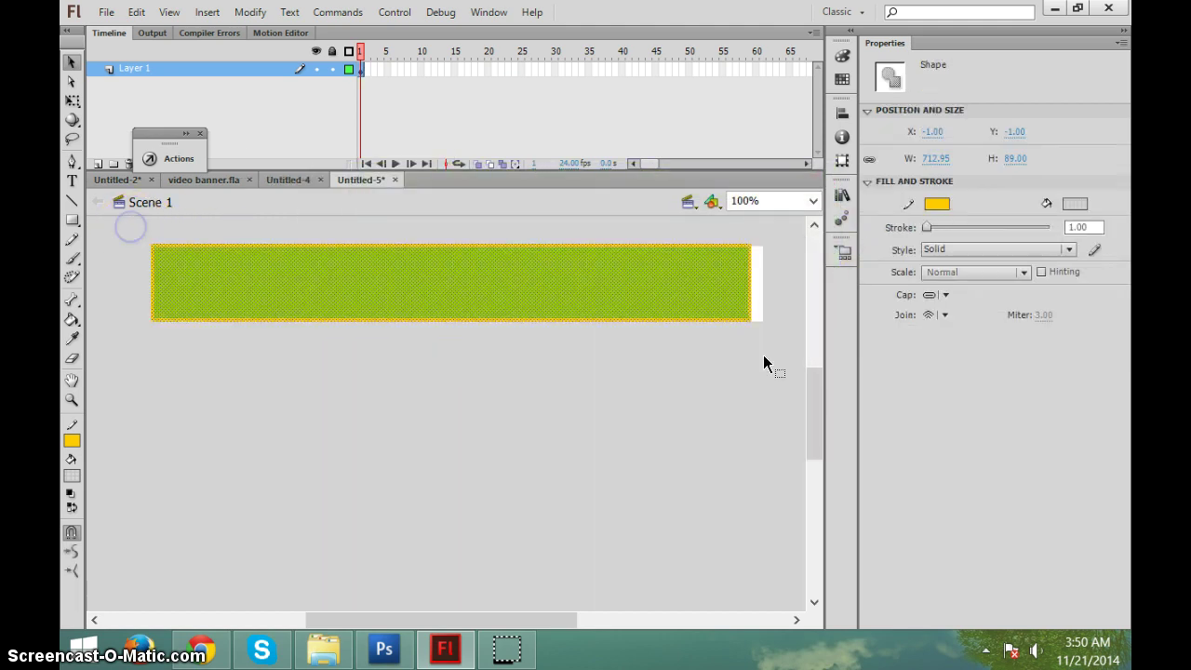
pyautogui.click(869, 158)
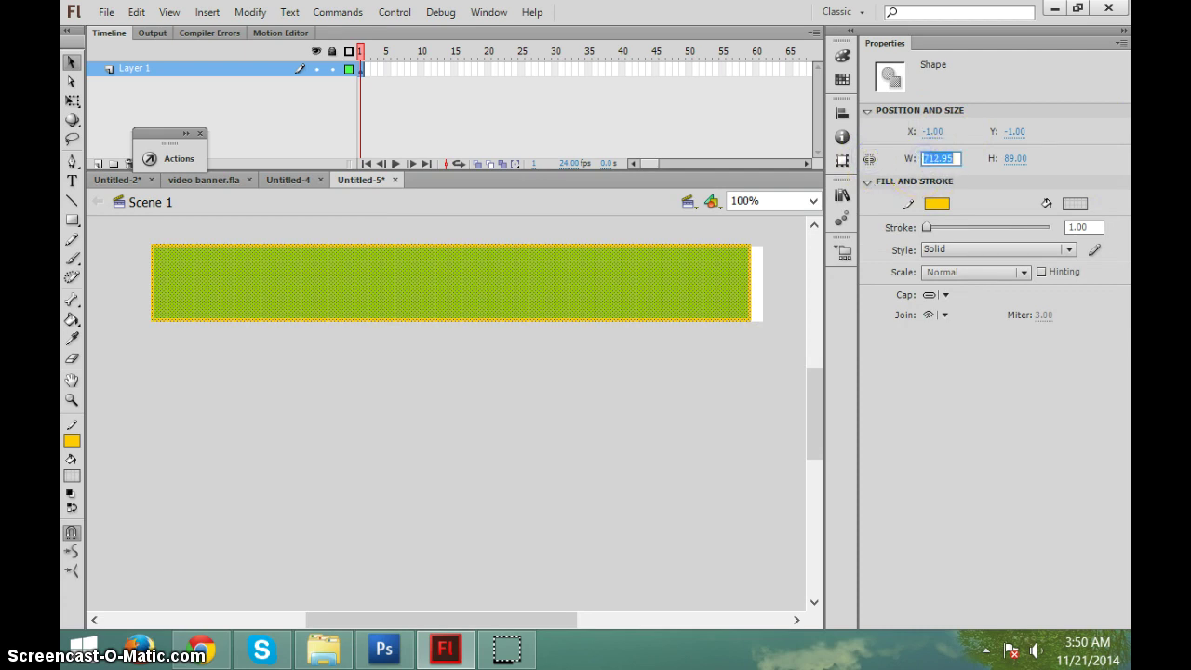
pyautogui.write('727')
pyautogui.click(576, 398)
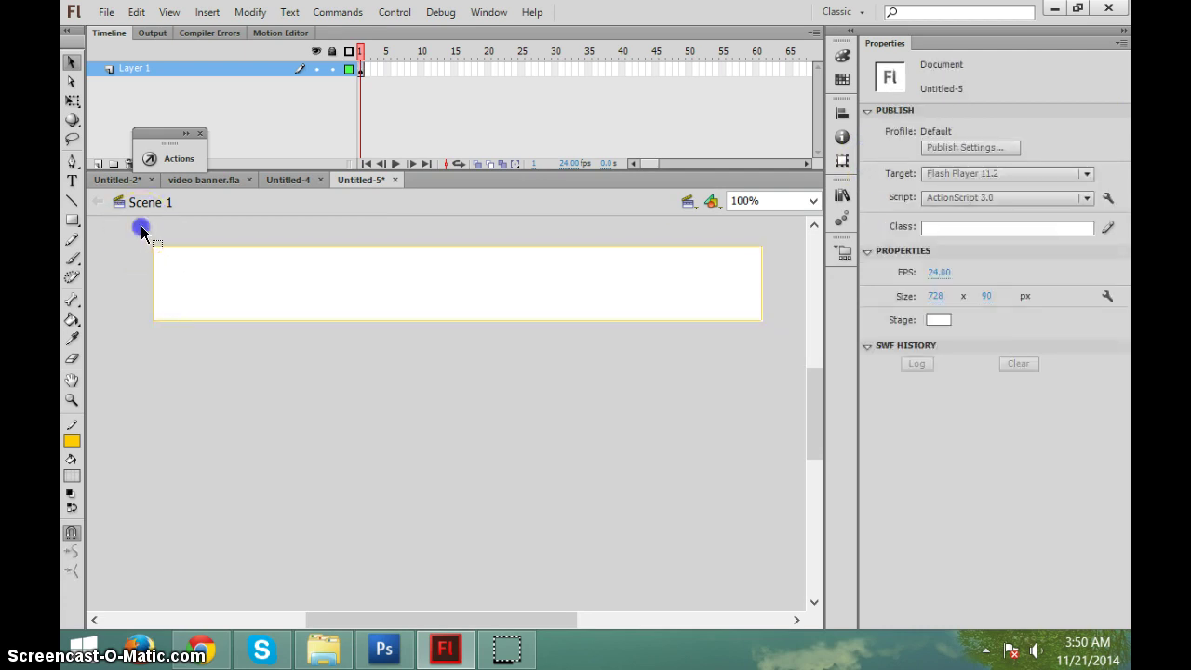
# Delete the rectangle's fill, leaving only the yellow outline
pyautogui.moveTo(141, 231); pyautogui.dragTo(835, 421)
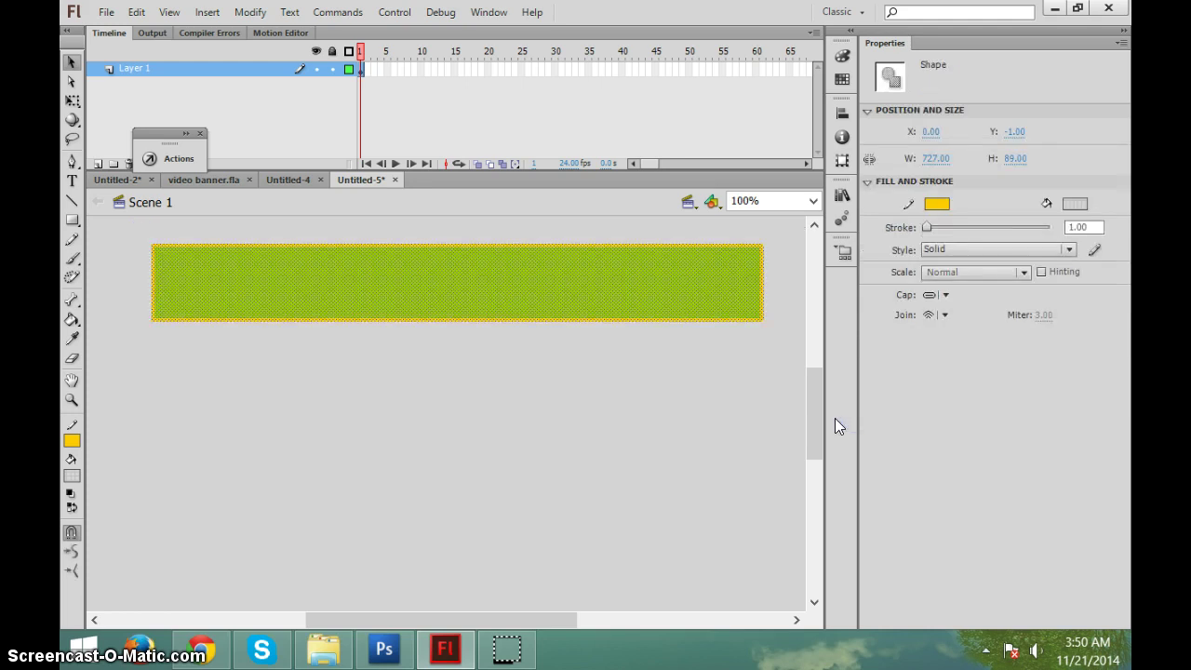
pyautogui.click(124, 518)
pyautogui.click(274, 282)
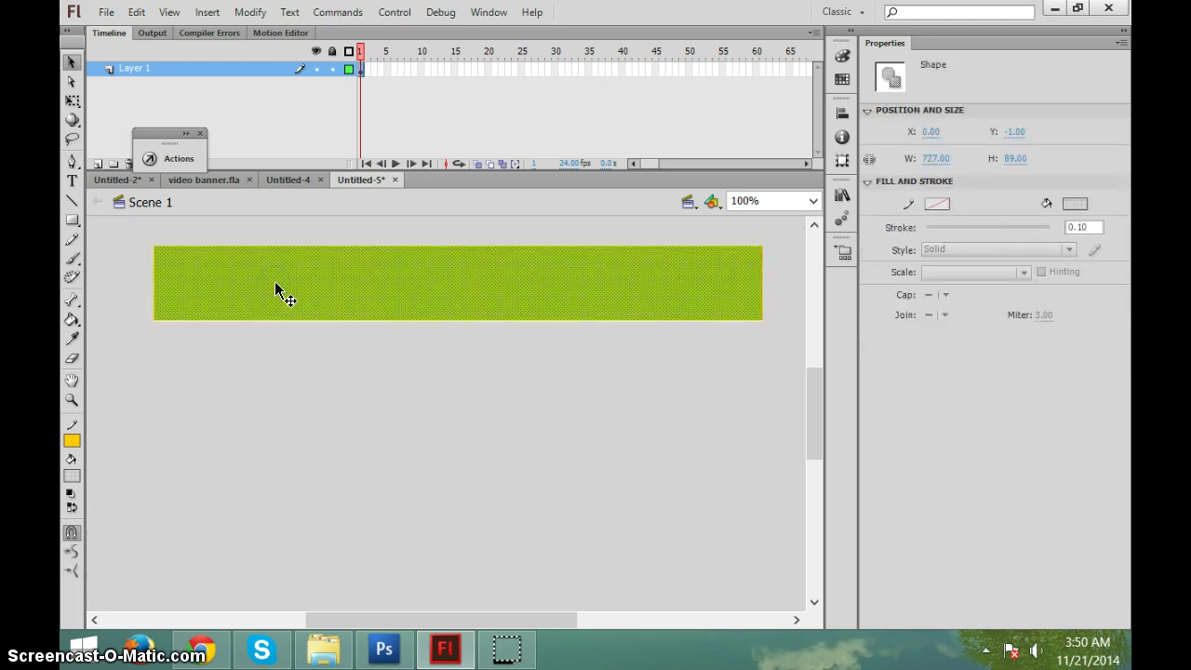
pyautogui.press('Delete')
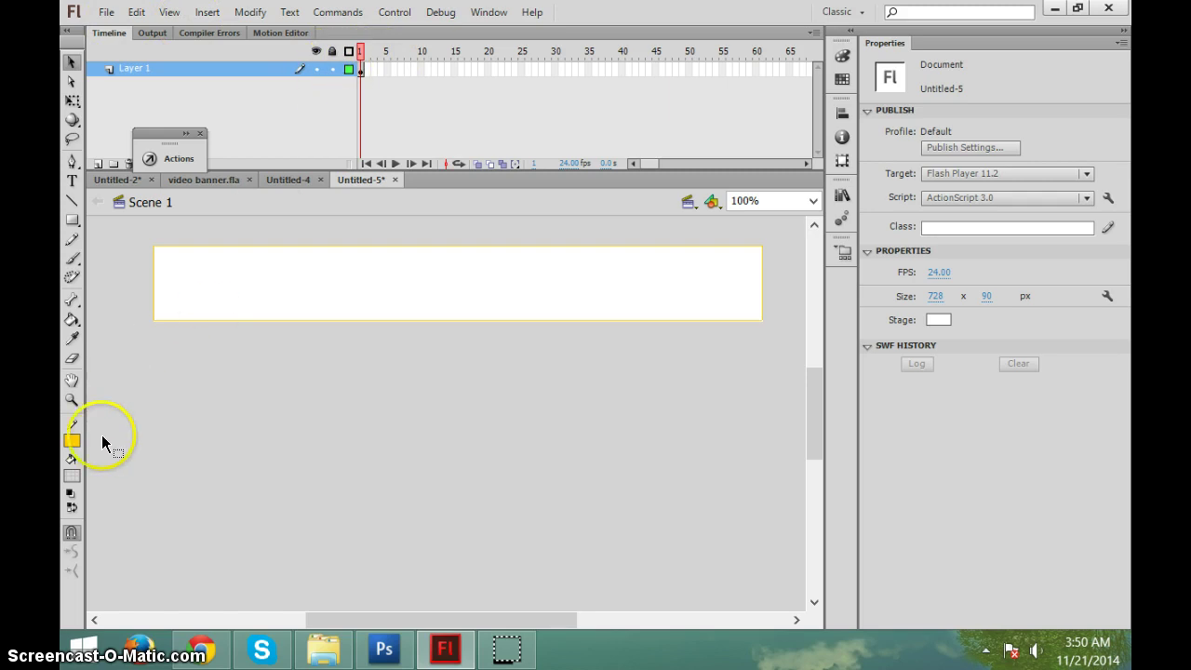
# Add a second layer above Layer 1
pyautogui.click(211, 290)
pyautogui.click(180, 292)
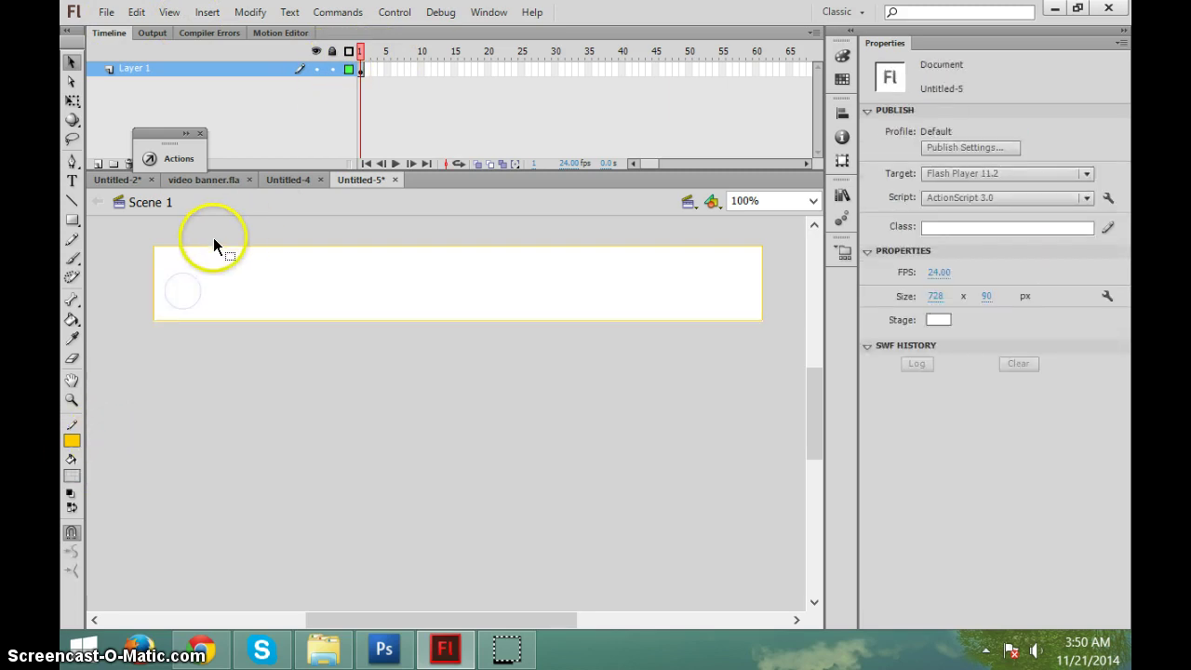
pyautogui.click(362, 71)
pyautogui.click(317, 261)
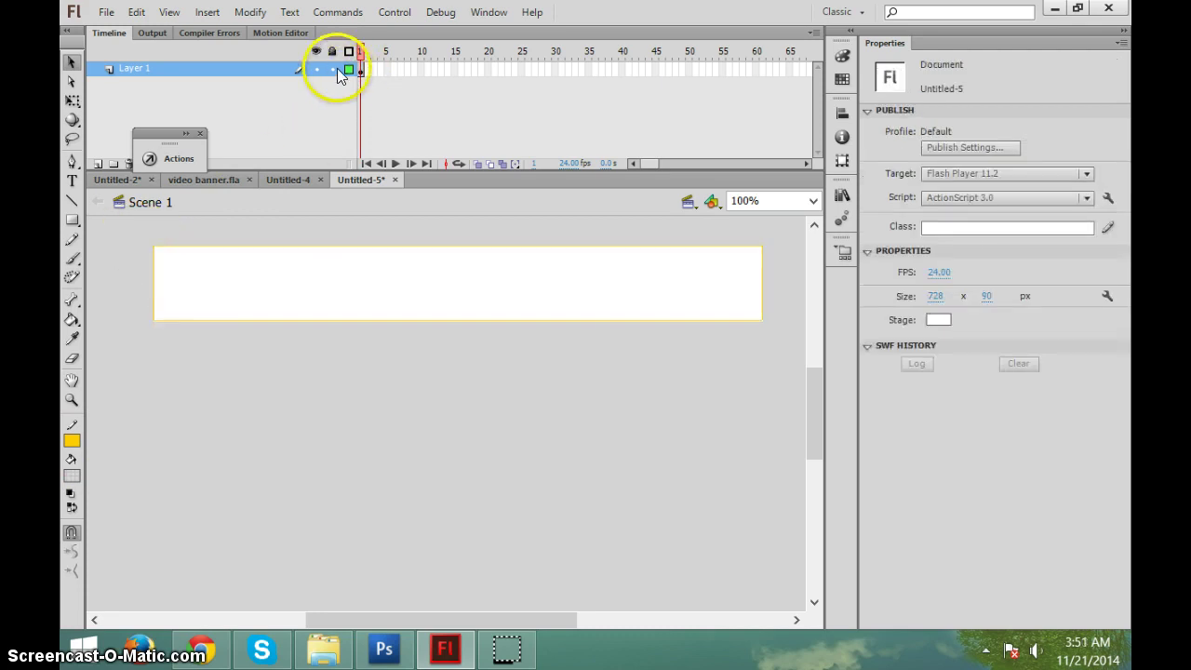
pyautogui.click(99, 163)
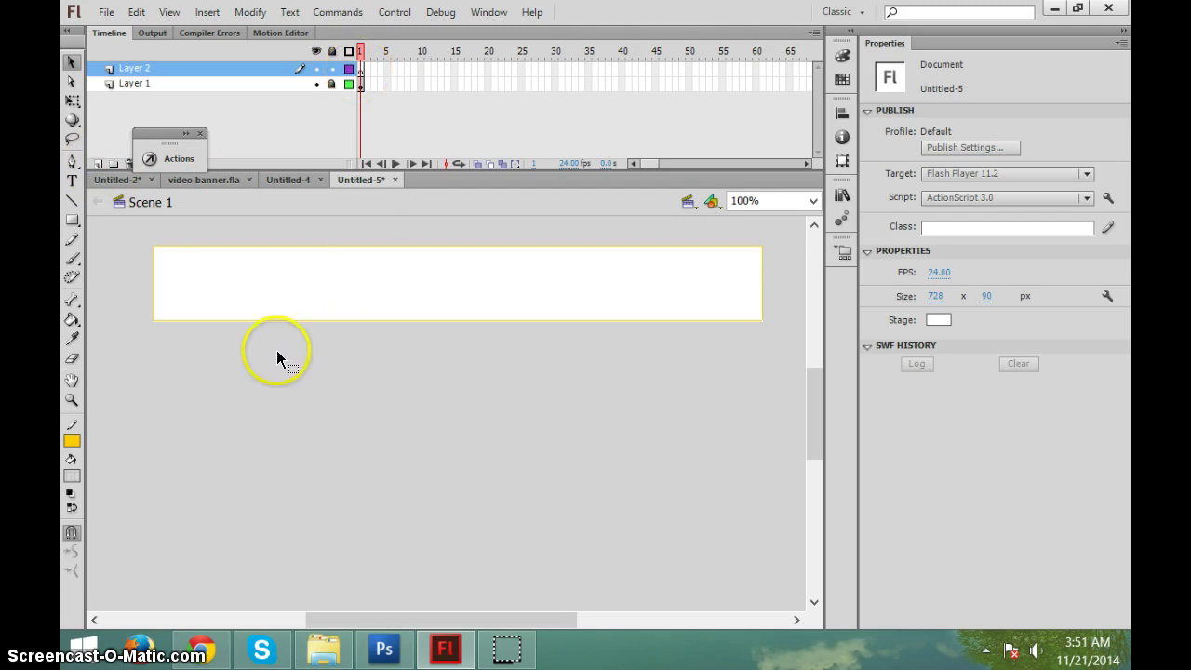
# Set the stage background colour to black in Document Settings
pyautogui.rightClick(253, 365)
pyautogui.click(351, 596)
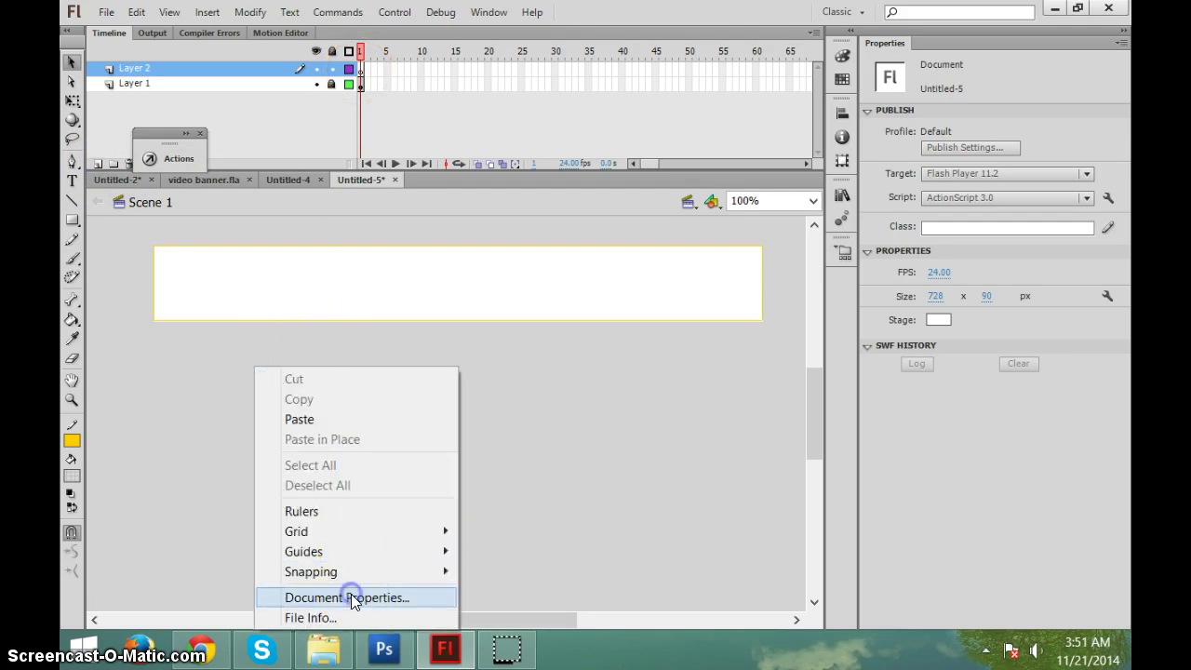
pyautogui.click(456, 357)
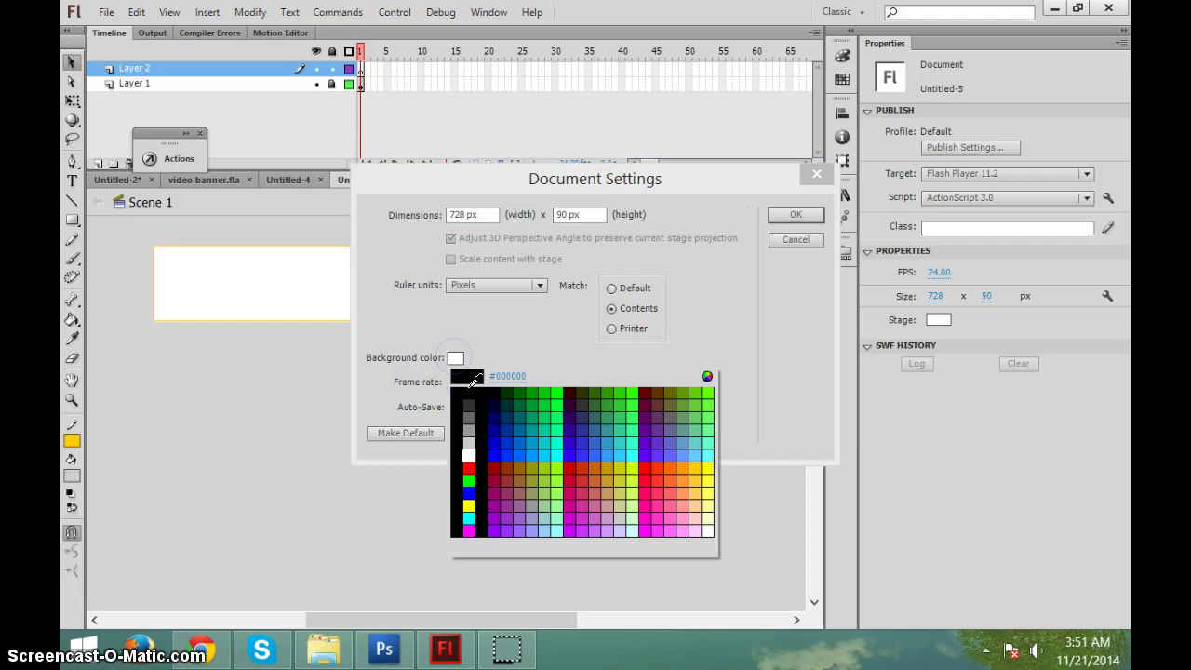
pyautogui.click(471, 389)
pyautogui.click(784, 214)
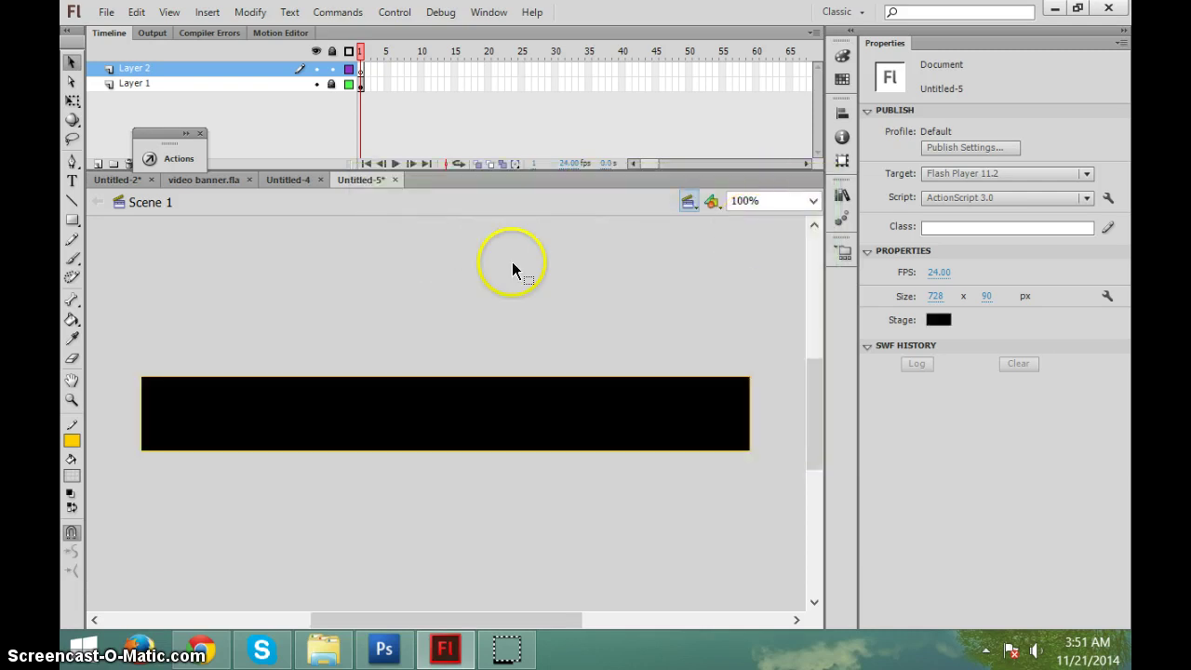
pyautogui.scroll(-2, 241, 294)
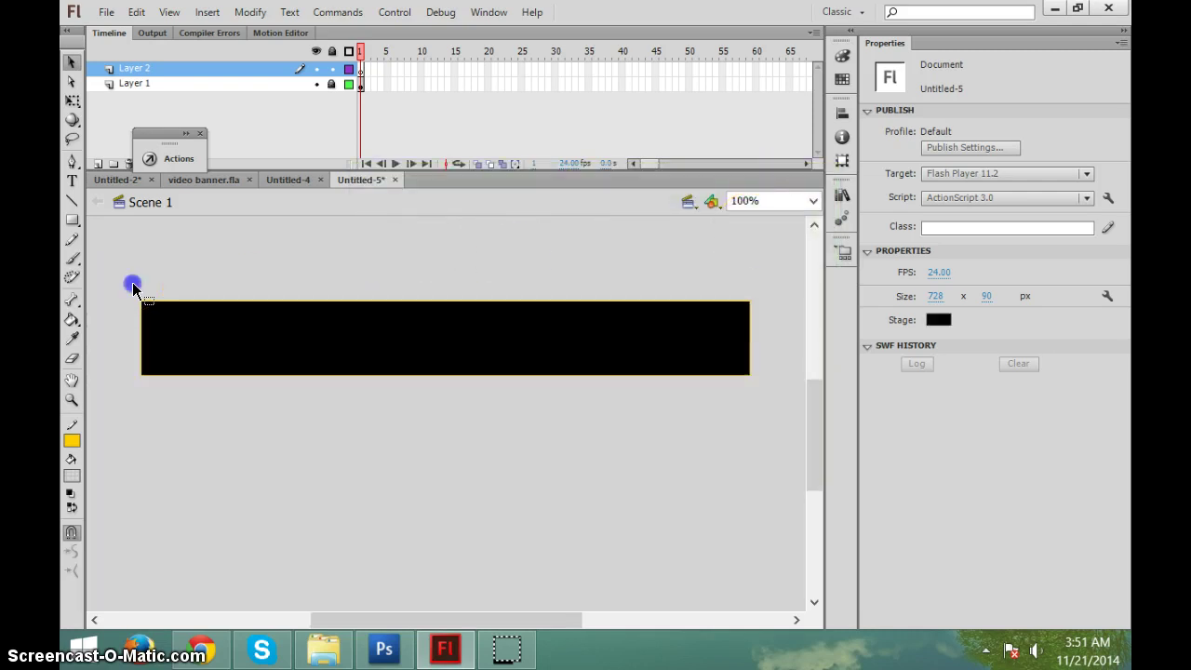
# Import leaf.png to the stage on Layer 2 and move it above the banner
pyautogui.moveTo(134, 288); pyautogui.dragTo(784, 409)
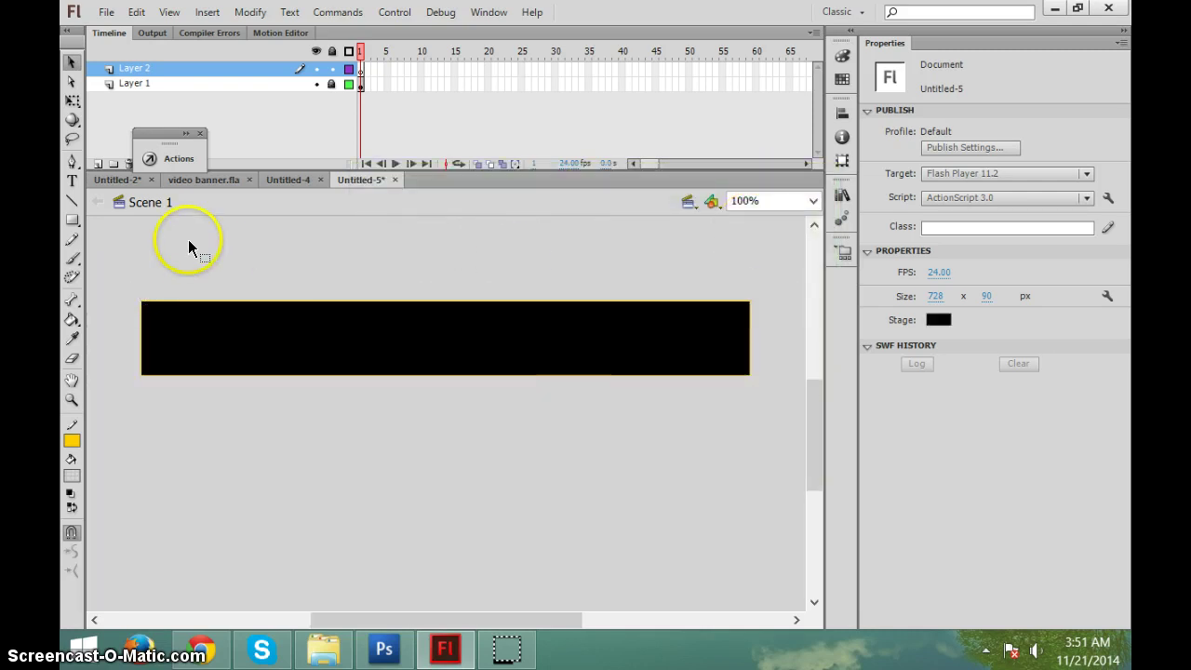
pyautogui.click(363, 67)
pyautogui.click(106, 14)
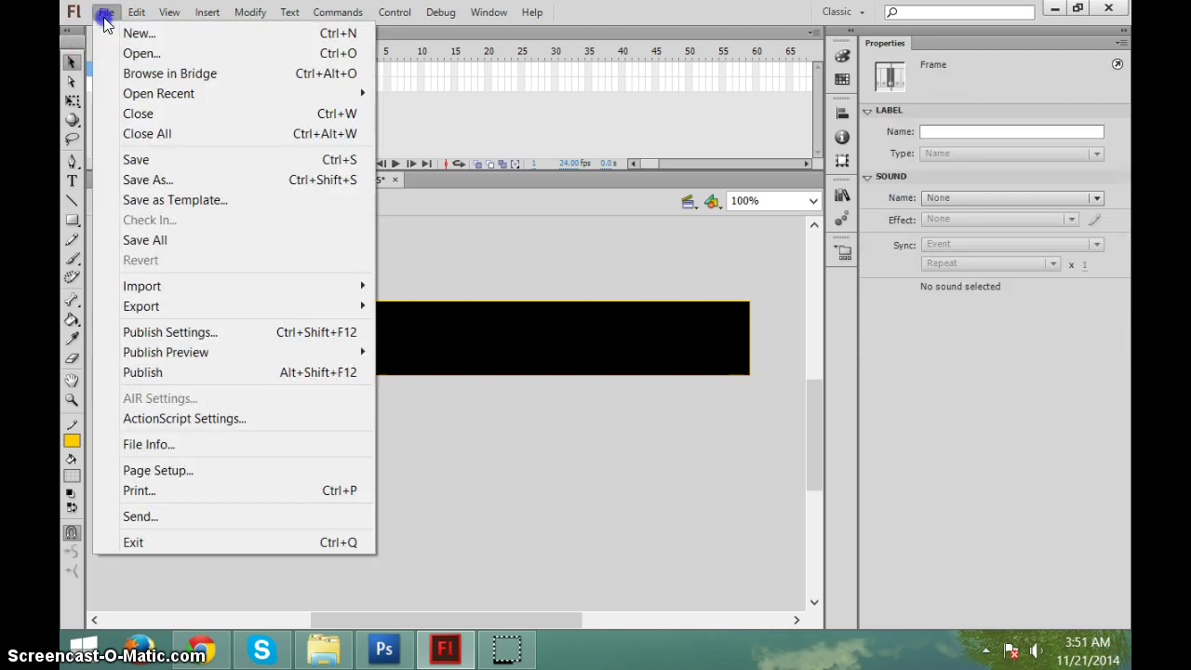
pyautogui.moveTo(142, 285)
pyautogui.click(416, 282)
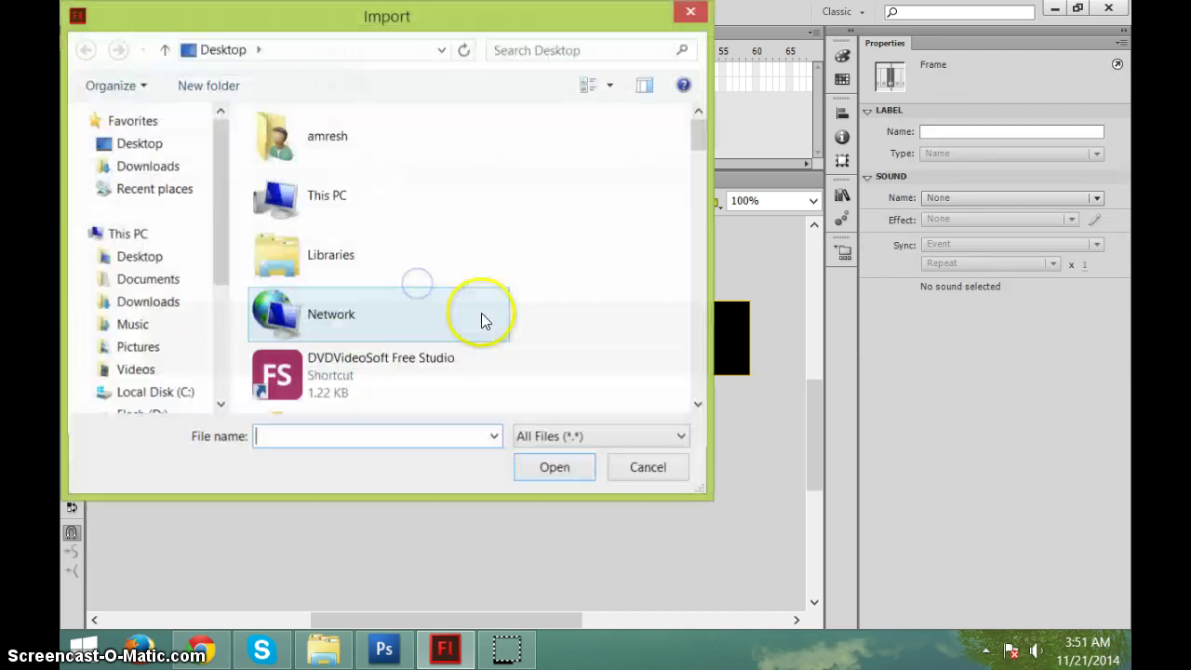
pyautogui.click(313, 258)
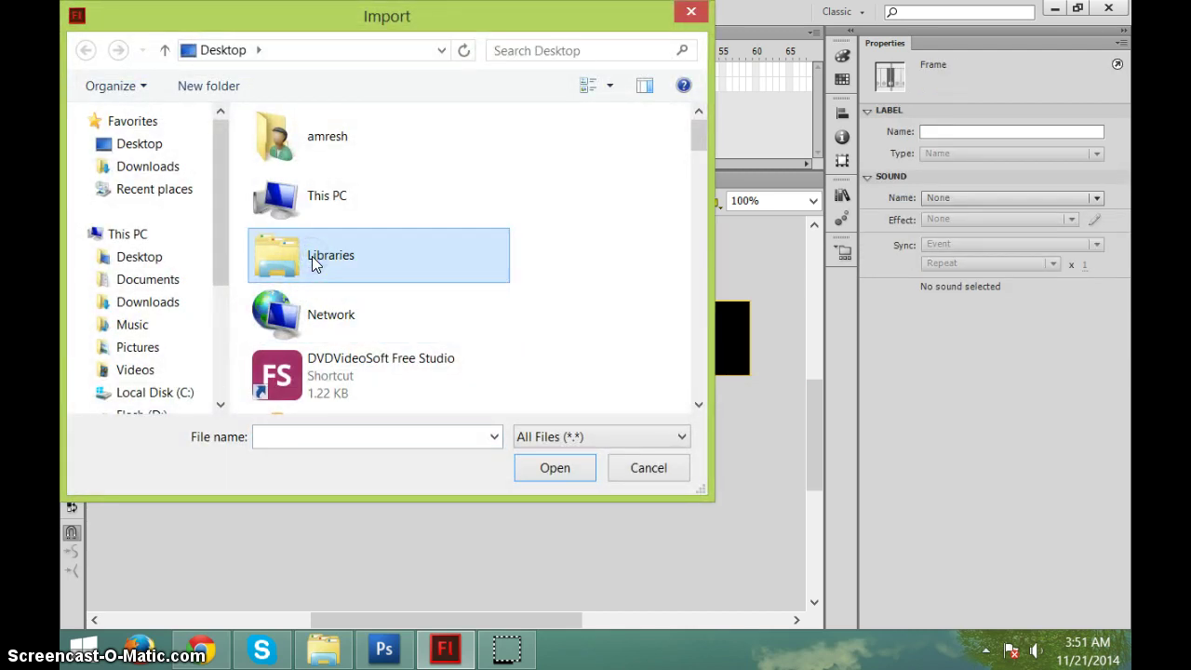
pyautogui.press('l')
pyautogui.click(312, 373)
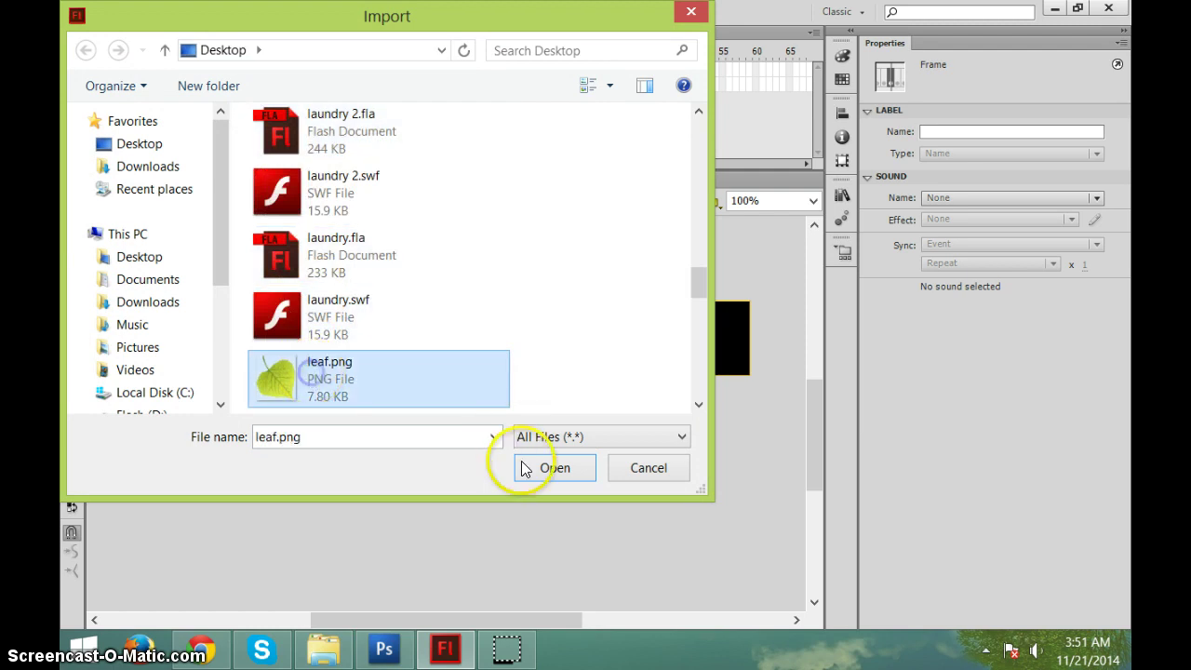
pyautogui.click(524, 468)
pyautogui.moveTo(449, 413); pyautogui.dragTo(451, 270)
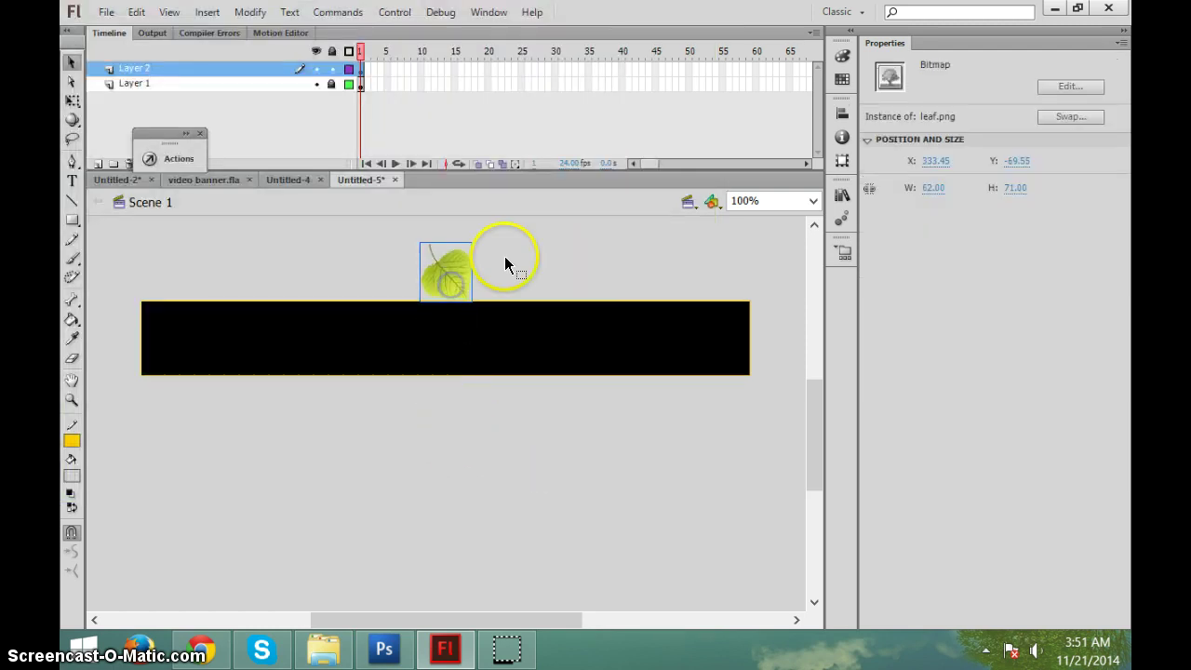
# Scale the leaf to 30 px wide with locked proportions and place it just above the banner
pyautogui.click(504, 265)
pyautogui.click(460, 274)
pyautogui.click(869, 190)
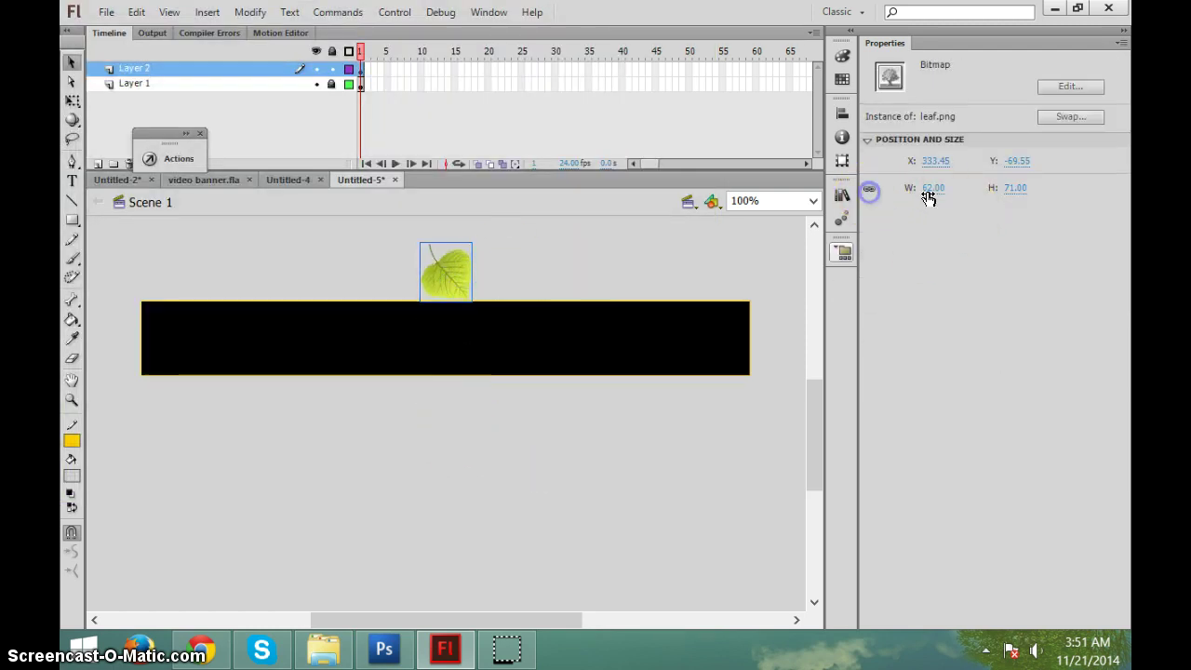
pyautogui.click(930, 189)
pyautogui.write('30')
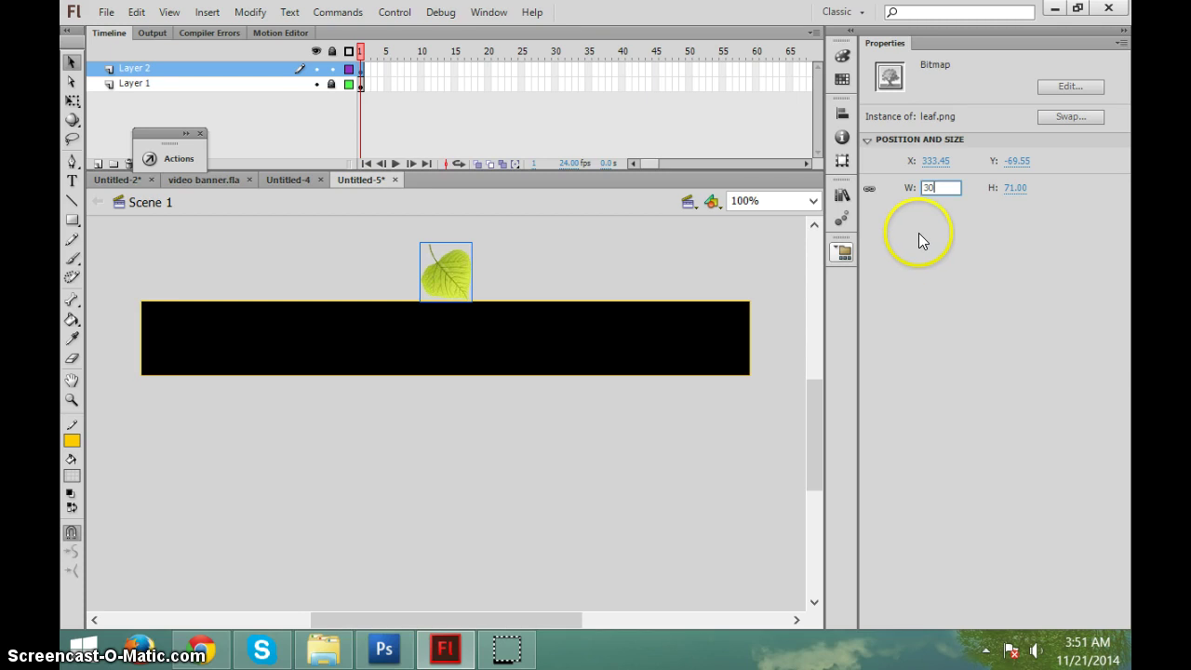
pyautogui.press('Return')
pyautogui.click(456, 267)
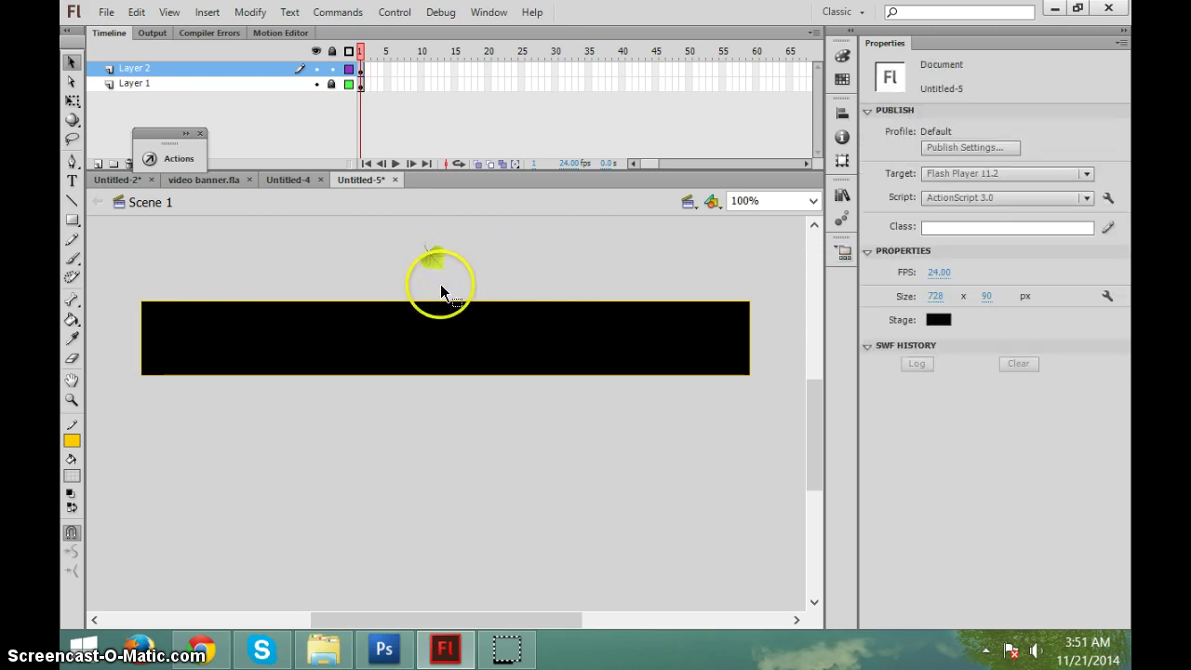
pyautogui.click(433, 260)
pyautogui.moveTo(436, 265)
pyautogui.mouseDown()
pyautogui.moveTo(372, 326)
pyautogui.moveTo(393, 278)
pyautogui.mouseUp()
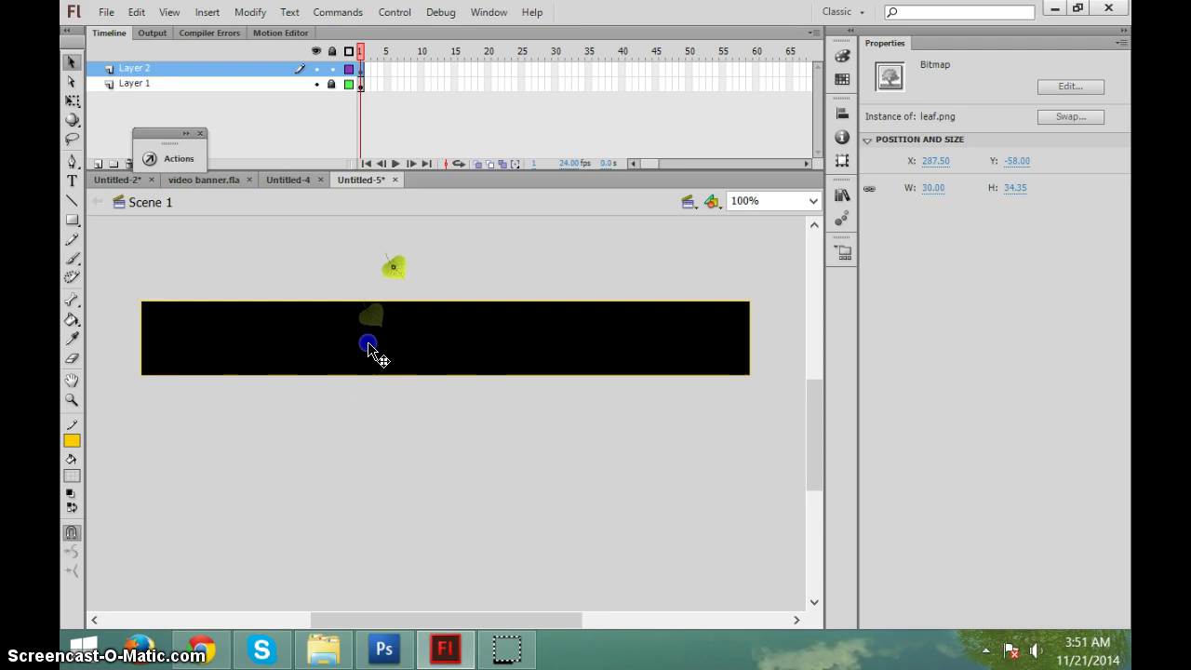
# Add a new layer and import leaf2.png onto the stage
pyautogui.click(98, 164)
pyautogui.click(362, 69)
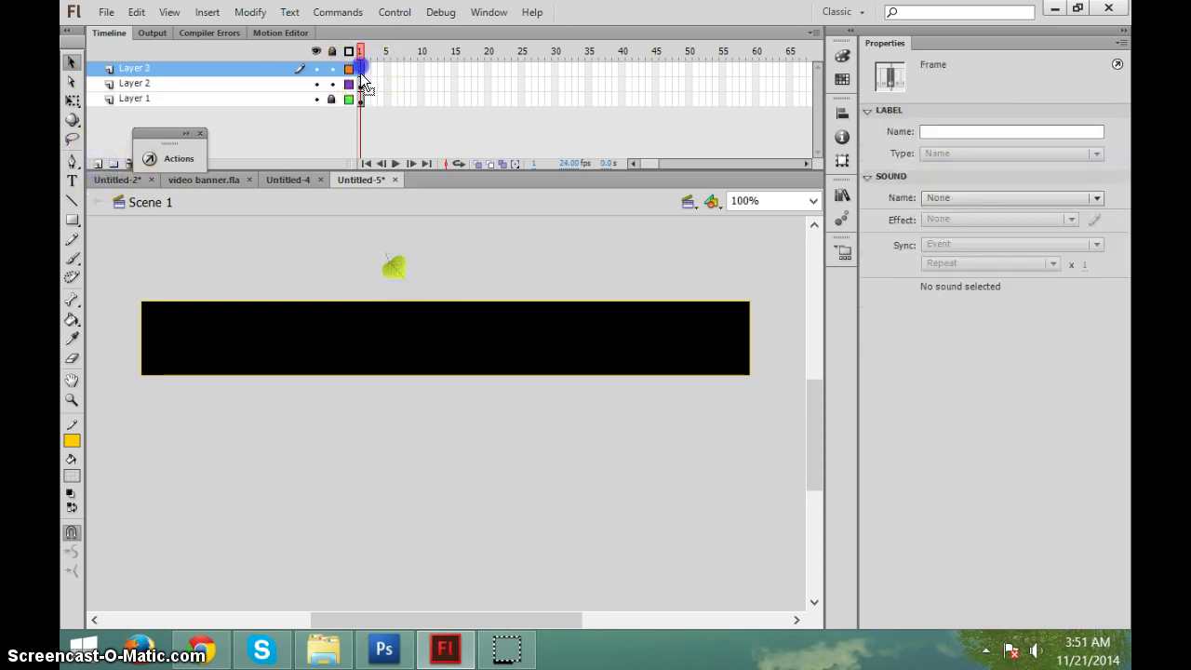
pyautogui.click(106, 12)
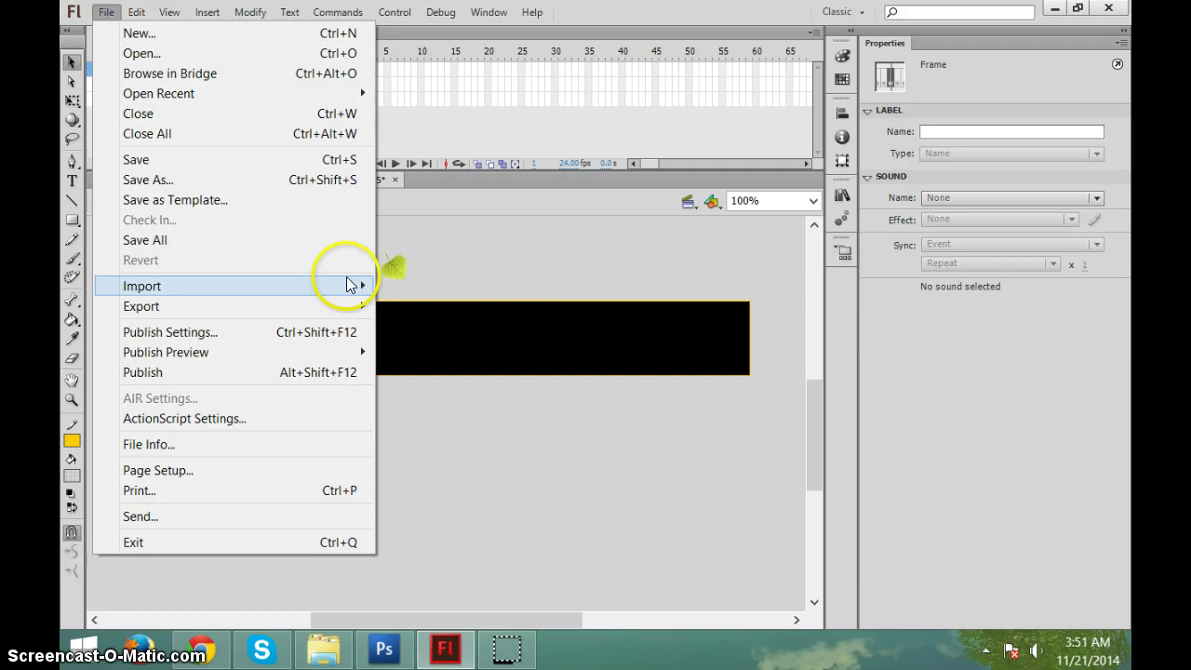
pyautogui.moveTo(232, 286)
pyautogui.click(410, 285)
pyautogui.click(320, 255)
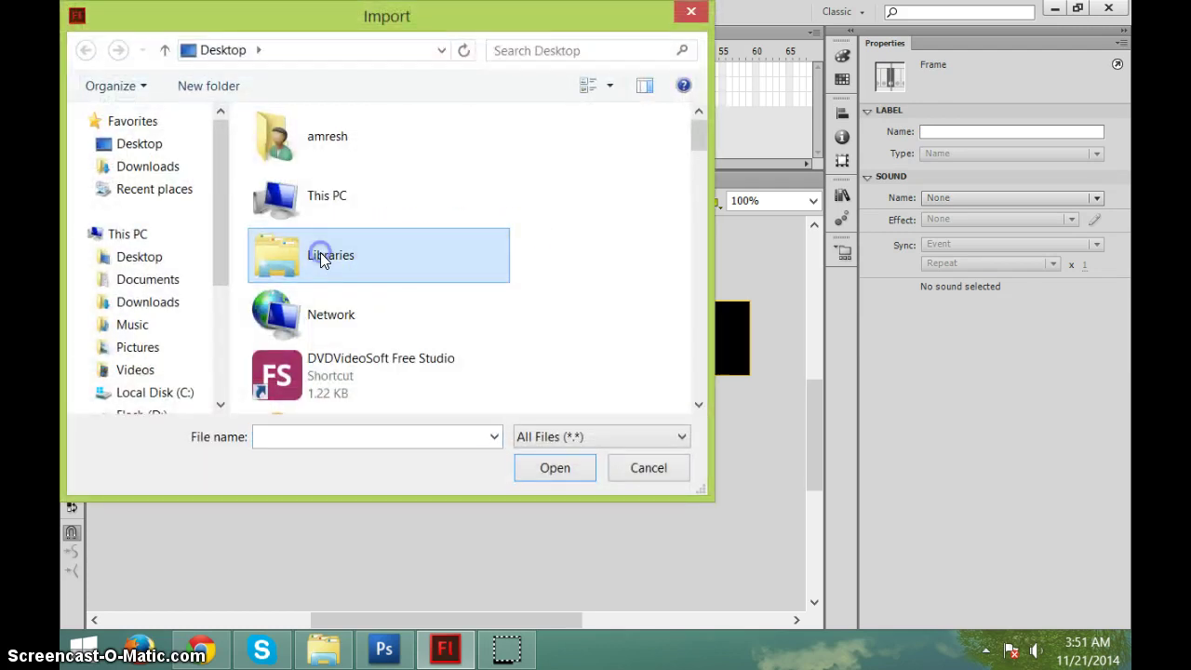
pyautogui.press('l')
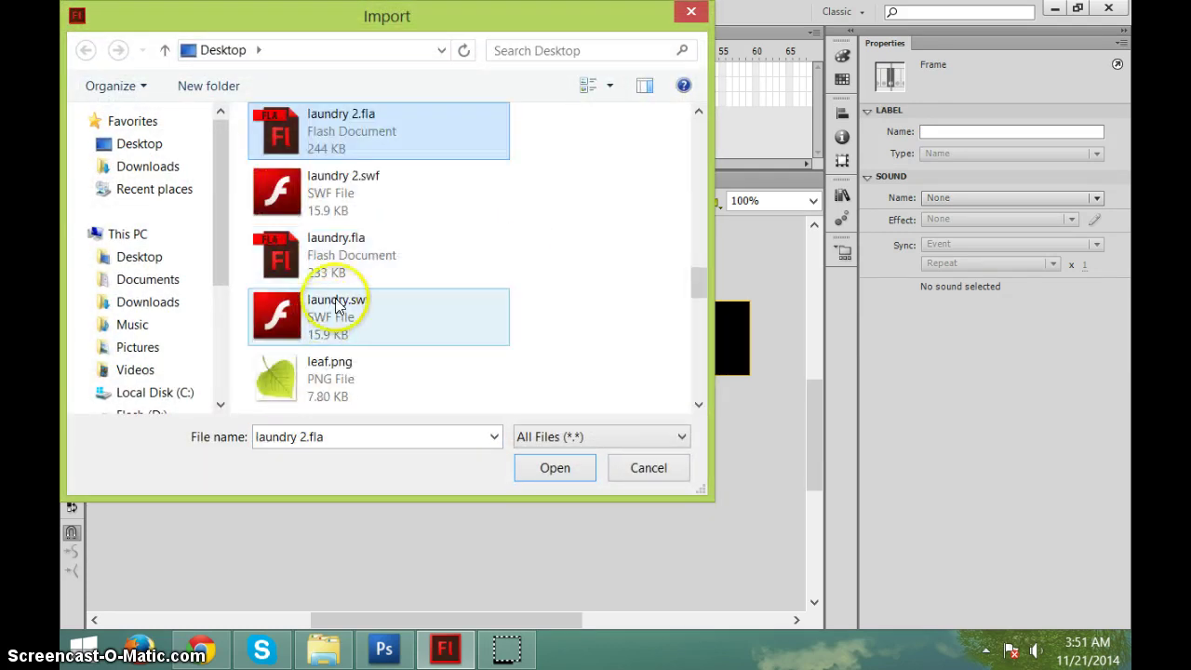
pyautogui.scroll(-2, 298, 255)
pyautogui.scroll(1, 326, 233)
pyautogui.click(322, 247)
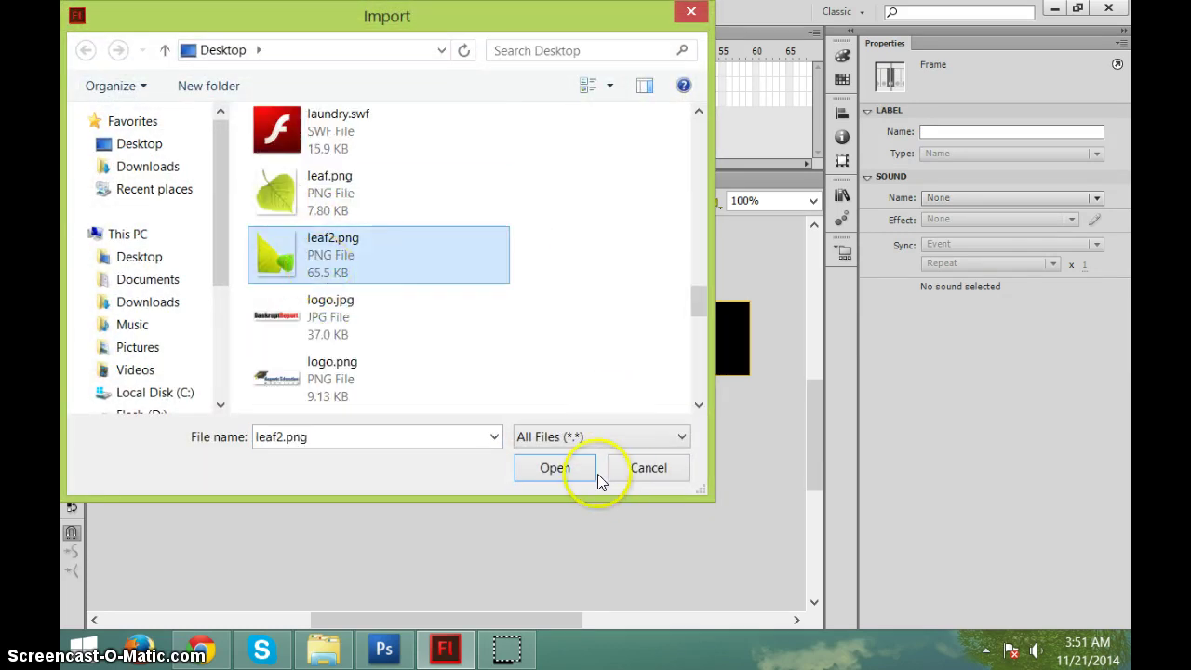
pyautogui.click(558, 468)
# Move the leaf2 image up and left, and set its width to 100 px
pyautogui.moveTo(401, 460); pyautogui.dragTo(282, 372)
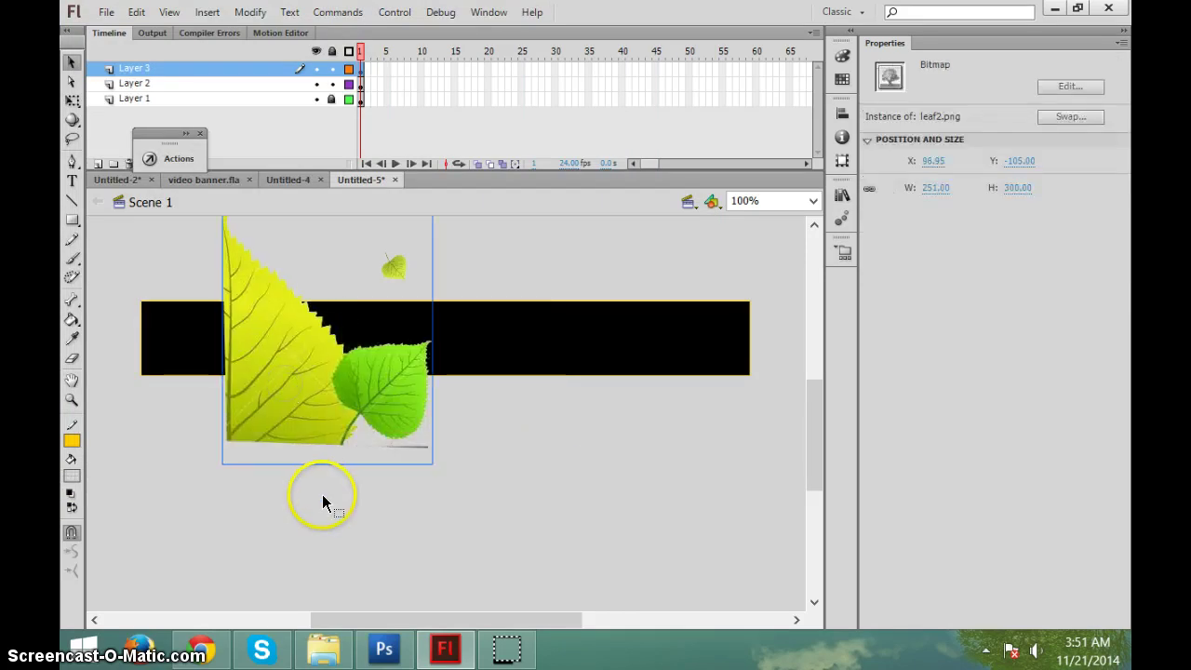
pyautogui.click(322, 494)
pyautogui.click(302, 408)
pyautogui.click(930, 187)
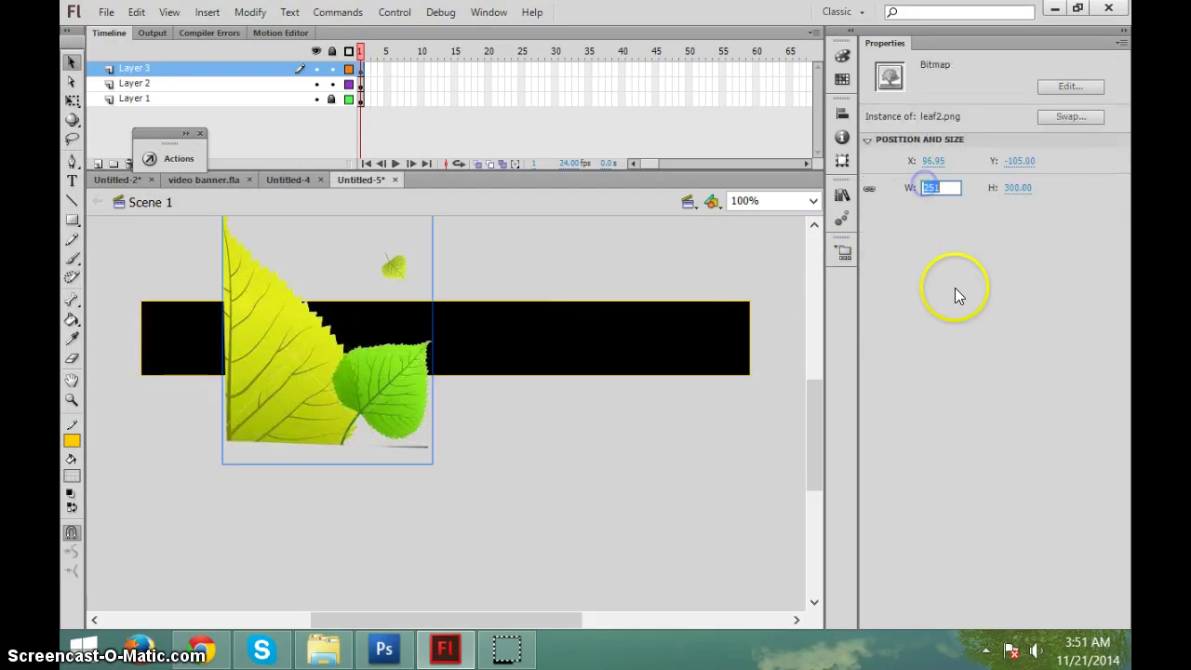
pyautogui.write('100')
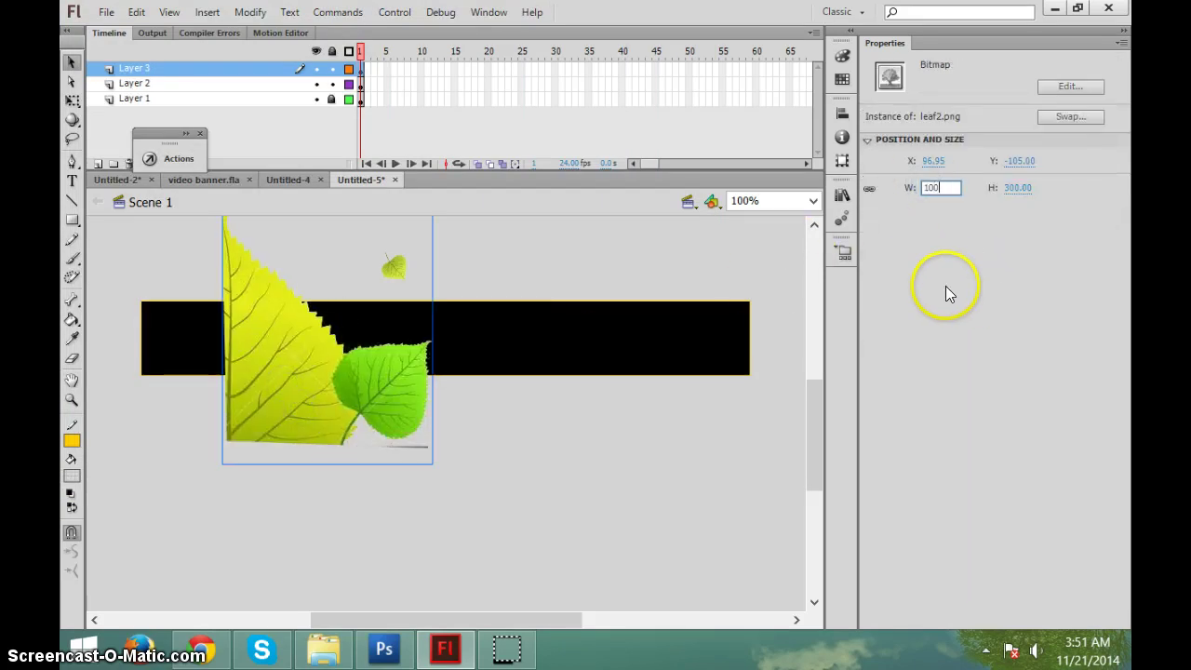
pyautogui.press('Return')
# Paste a copy of the leaf, flip it horizontally and move it onto the banner's left end
pyautogui.moveTo(258, 301)
pyautogui.mouseDown()
pyautogui.moveTo(265, 310)
pyautogui.moveTo(251, 305)
pyautogui.mouseUp()
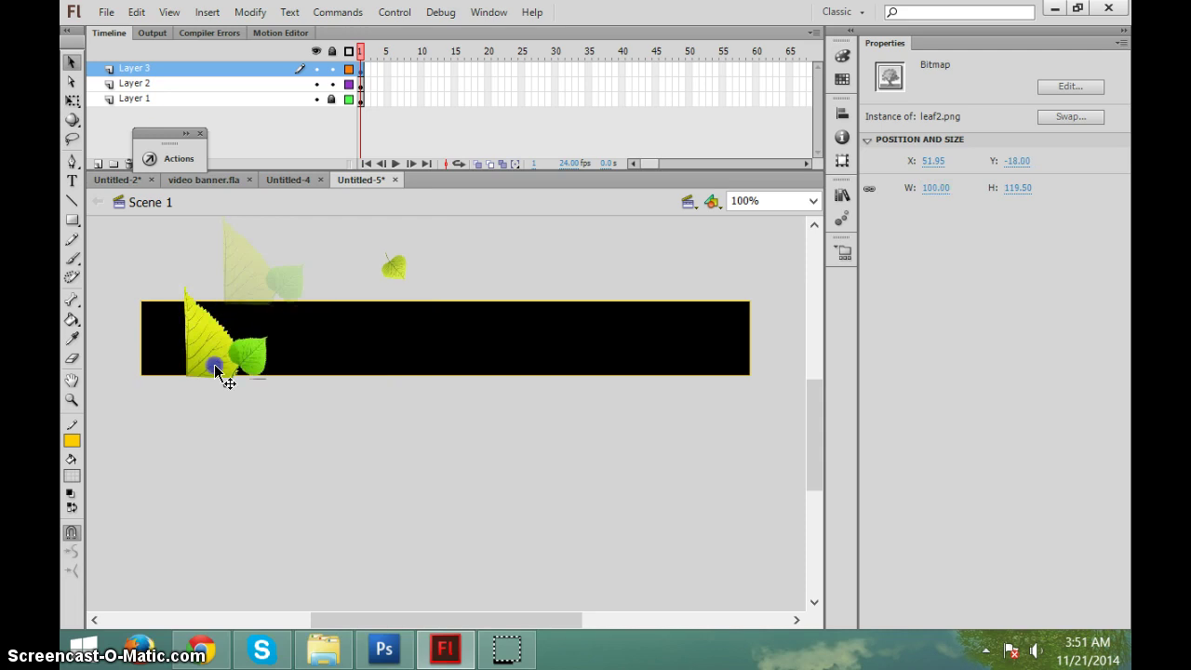
pyautogui.hotkey('ctrl', 'v')
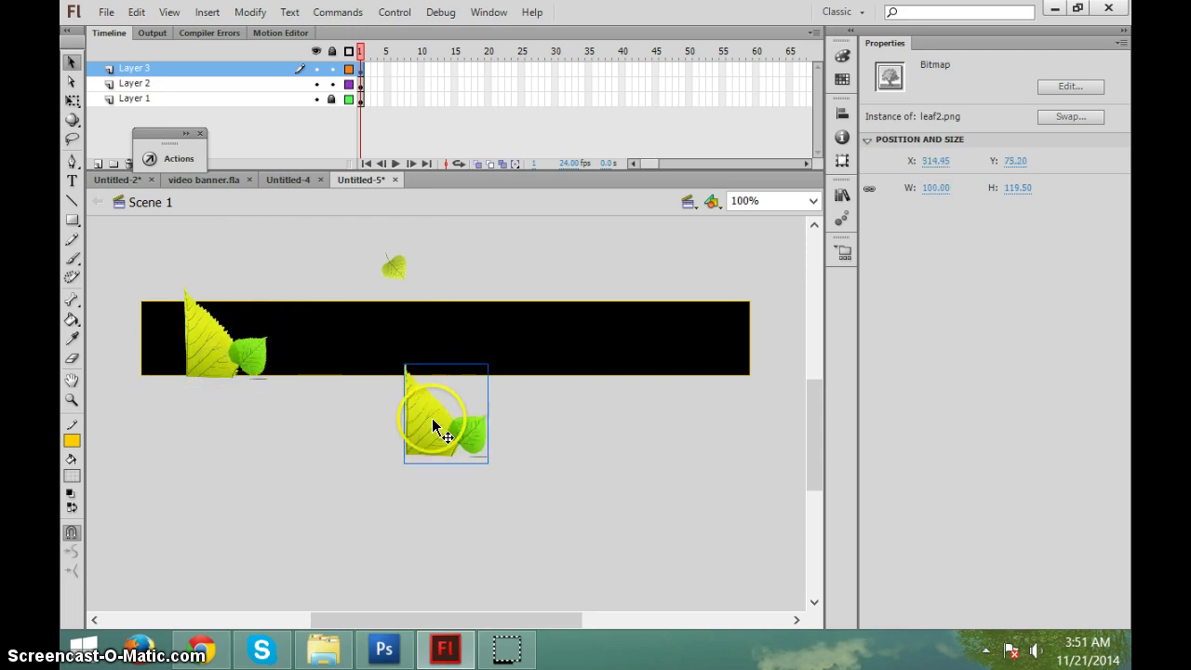
pyautogui.moveTo(433, 417); pyautogui.dragTo(364, 420)
pyautogui.click(250, 12)
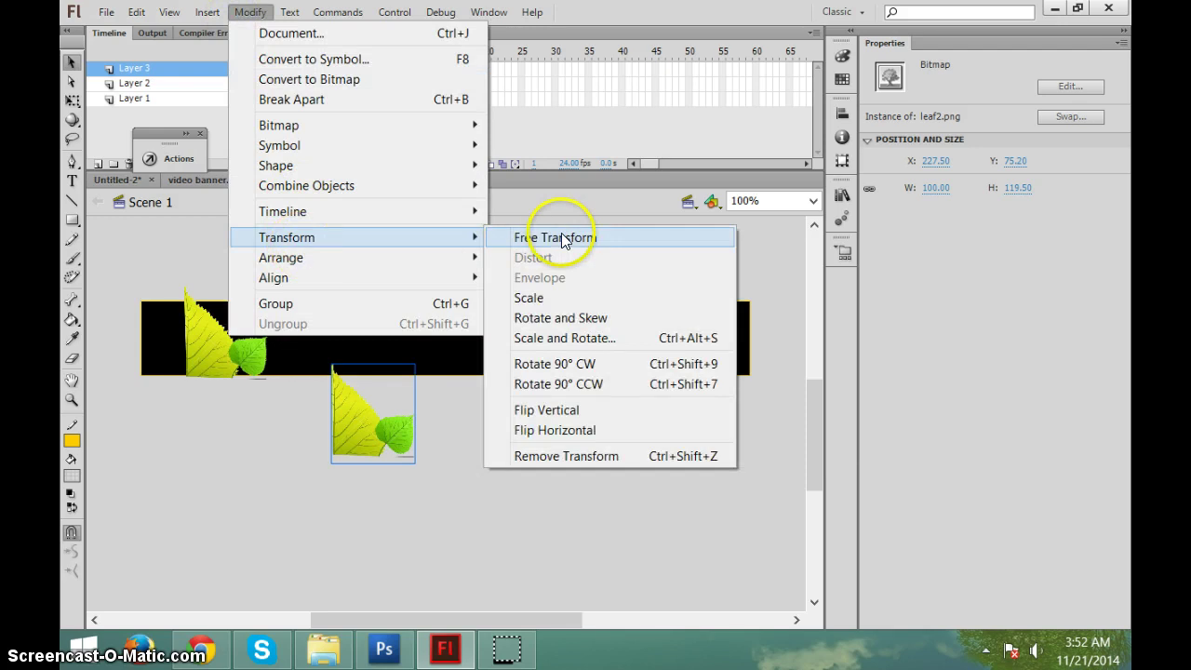
pyautogui.moveTo(286, 238)
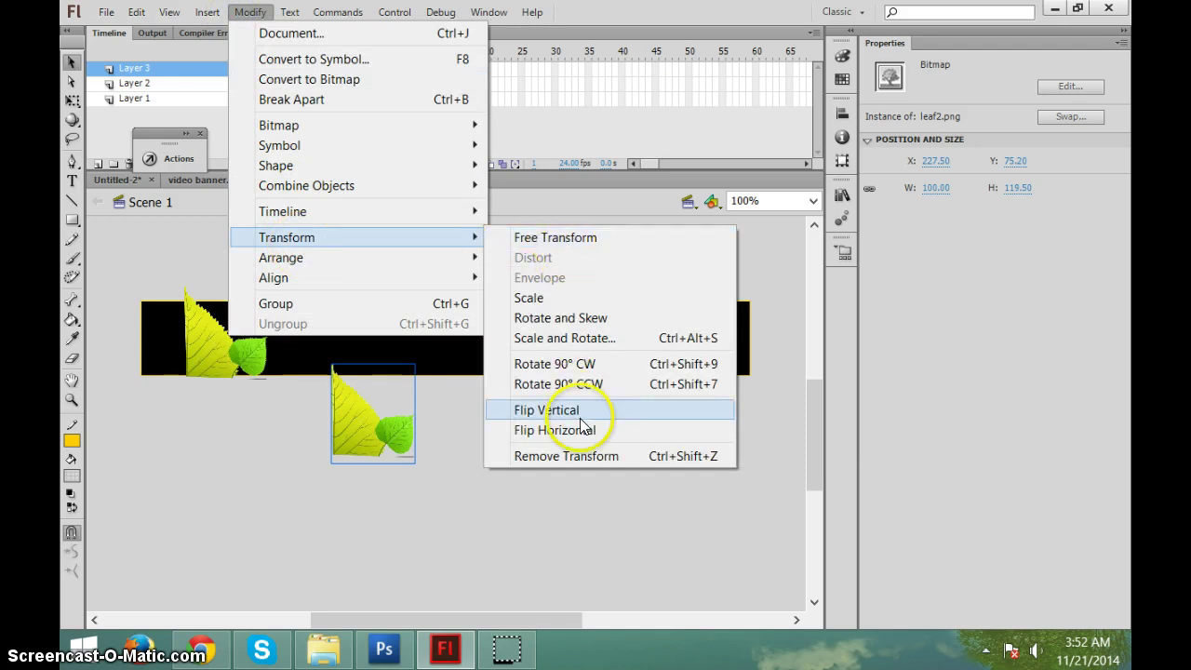
pyautogui.click(580, 430)
pyautogui.moveTo(403, 414); pyautogui.dragTo(170, 353)
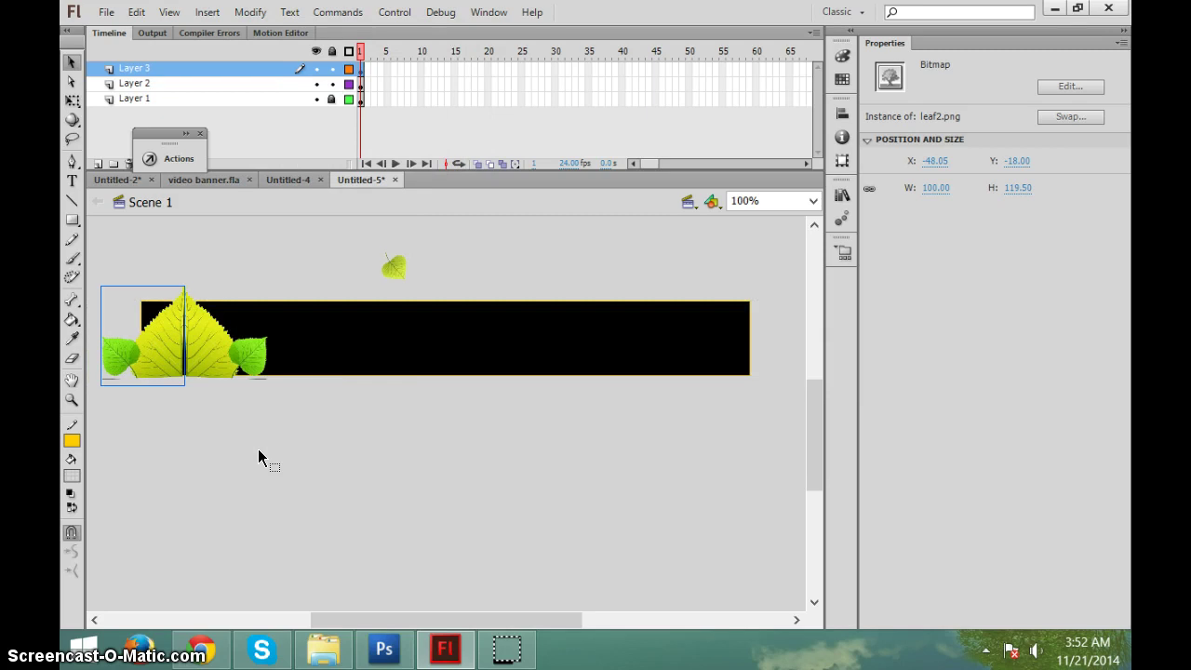
pyautogui.press('Right')
pyautogui.press('Right')
pyautogui.press('Right')
pyautogui.press('Right')
pyautogui.press('Right')
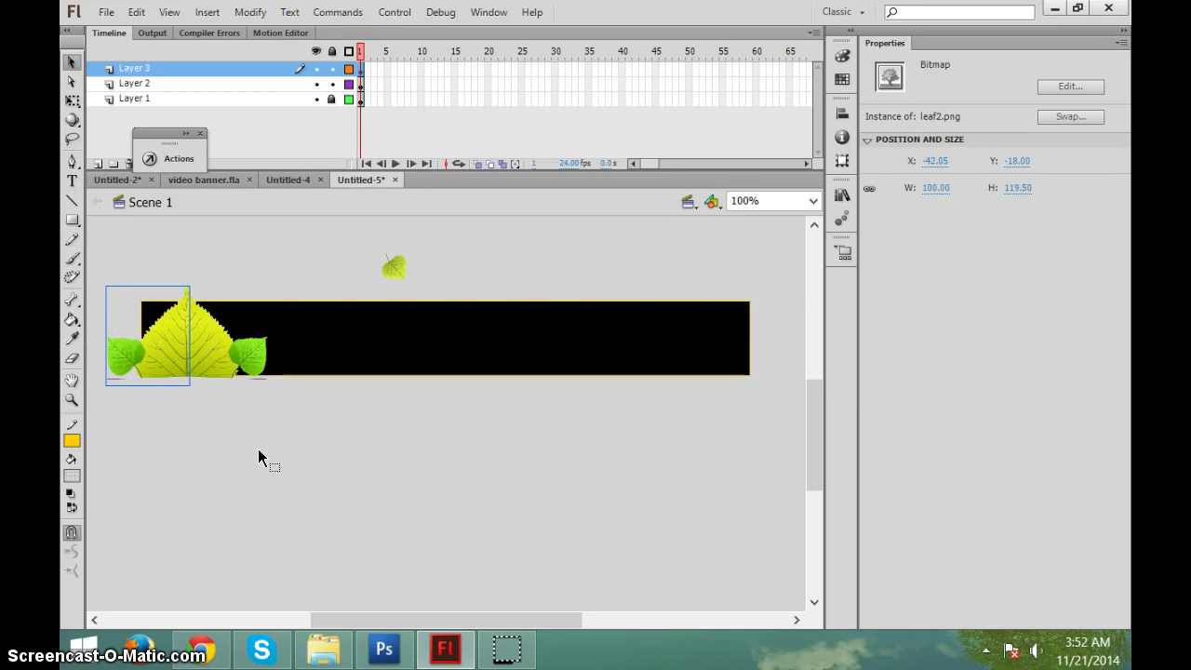
# Select the leaf artwork and nudge it down and left into position
pyautogui.click(183, 277)
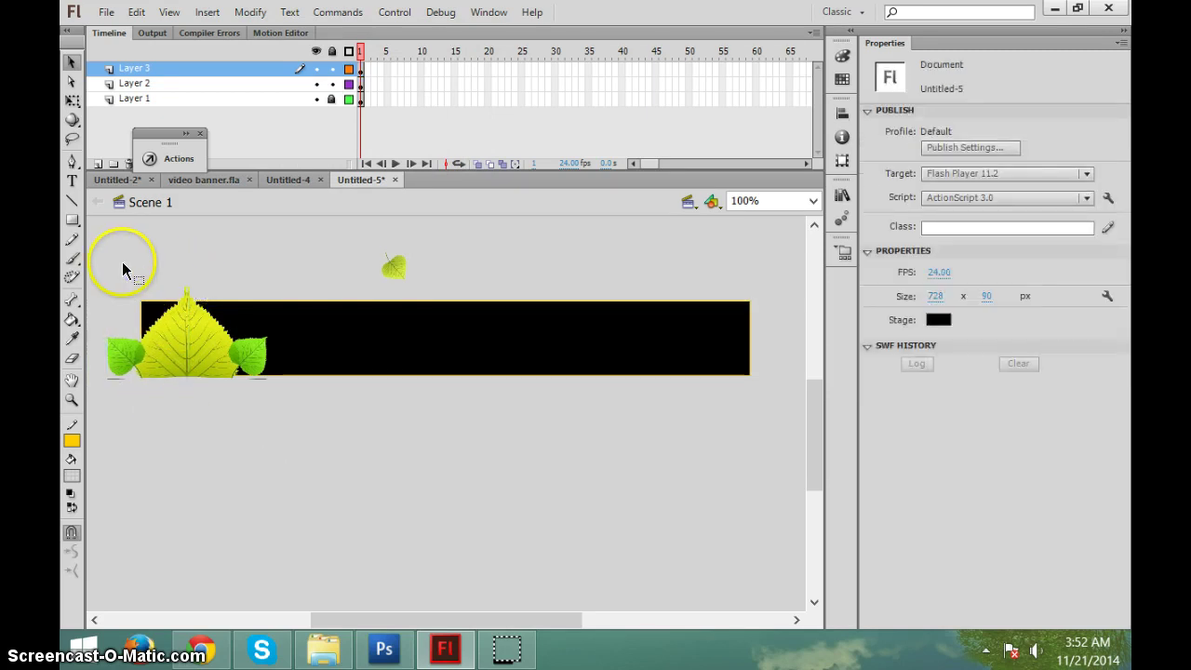
pyautogui.moveTo(96, 261)
pyautogui.mouseDown()
pyautogui.moveTo(226, 391)
pyautogui.moveTo(220, 372)
pyautogui.mouseUp()
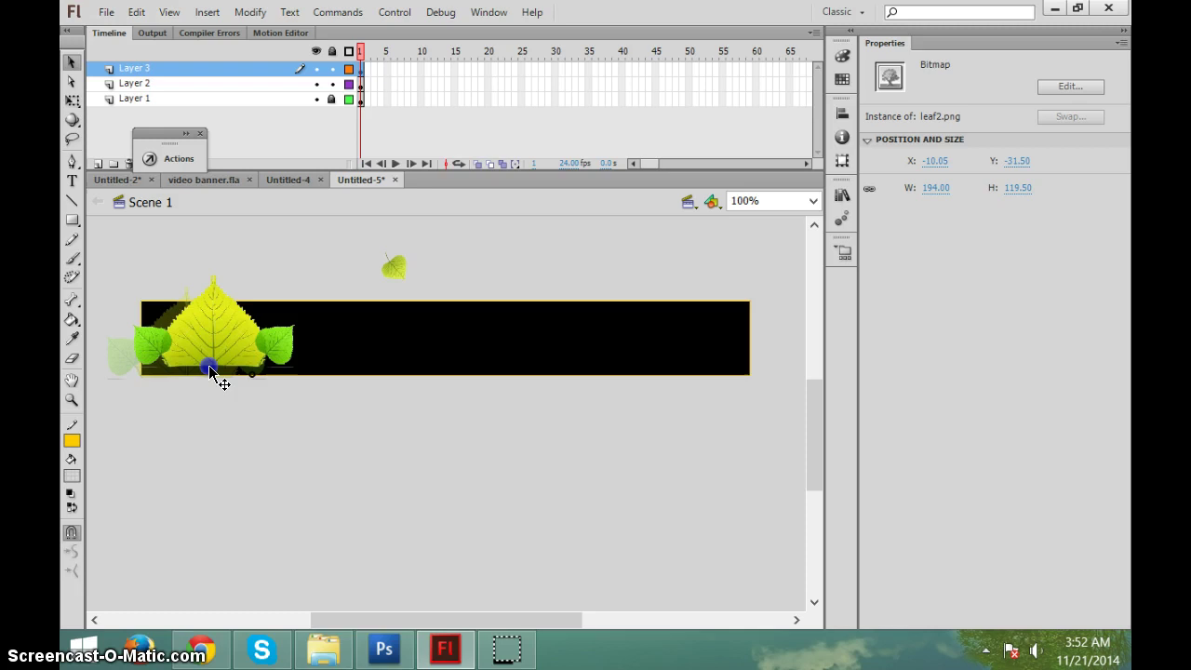
pyautogui.press('Down')
pyautogui.press('Down')
pyautogui.press('Down')
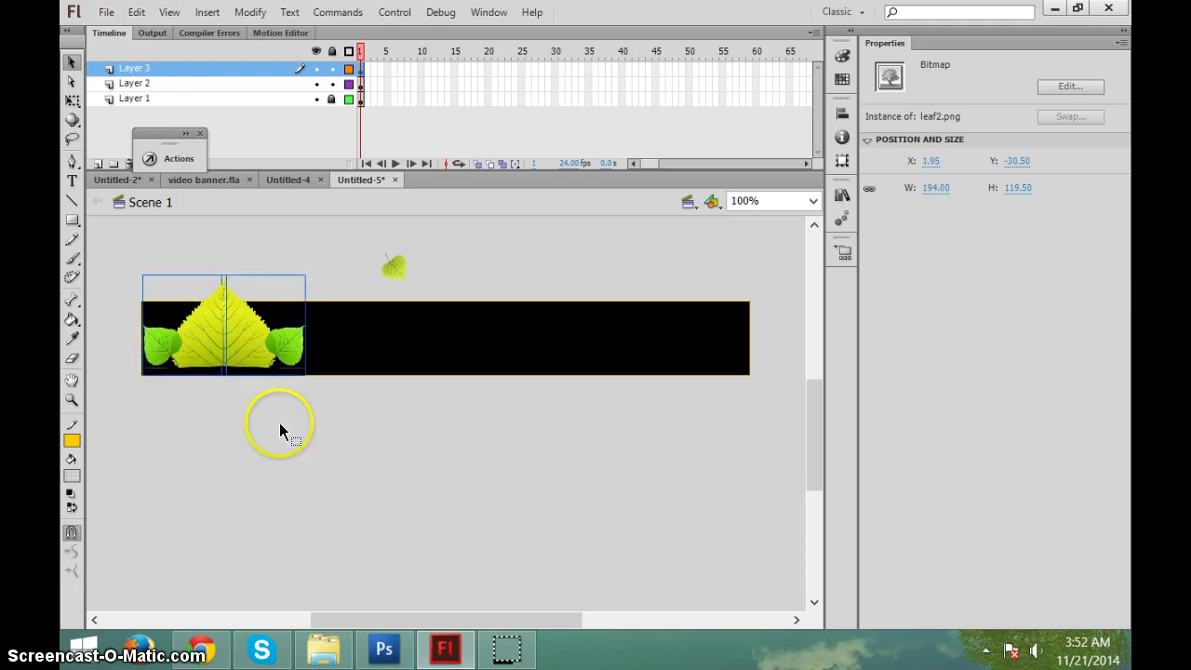
pyautogui.press('Down')
pyautogui.press('Down')
pyautogui.press('Down')
pyautogui.press('Down')
pyautogui.press('Down')
pyautogui.press('Down')
pyautogui.press('Down')
pyautogui.press('Down')
pyautogui.press('Down')
pyautogui.press('Down')
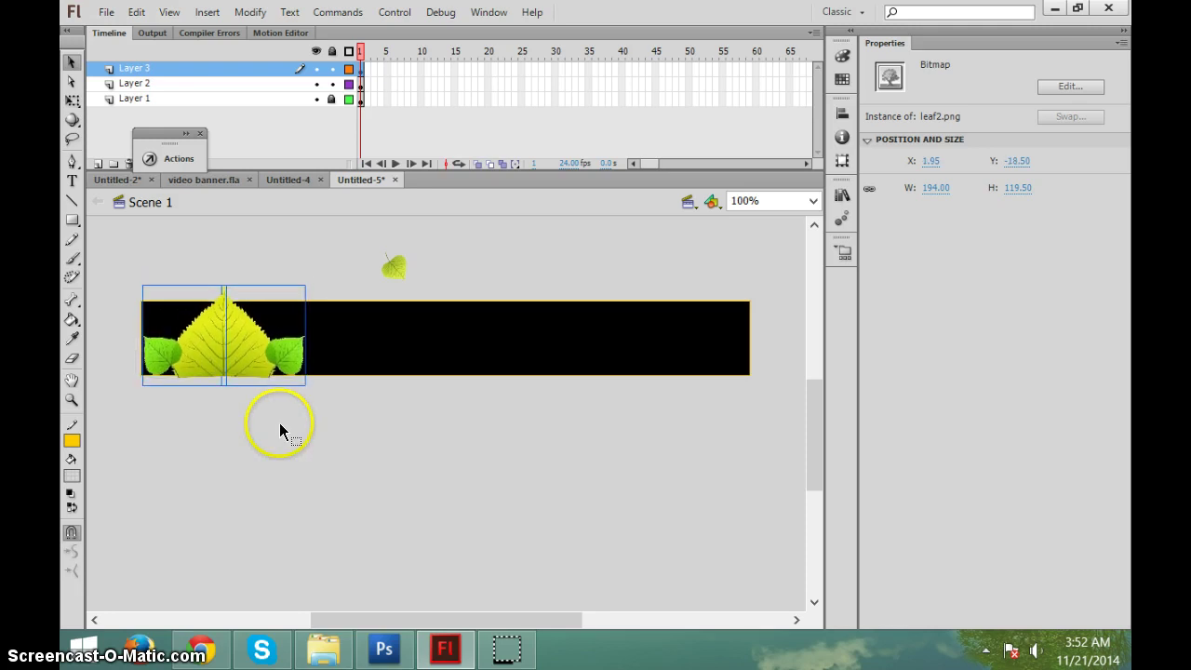
pyautogui.click(279, 431)
pyautogui.moveTo(110, 278); pyautogui.dragTo(340, 434)
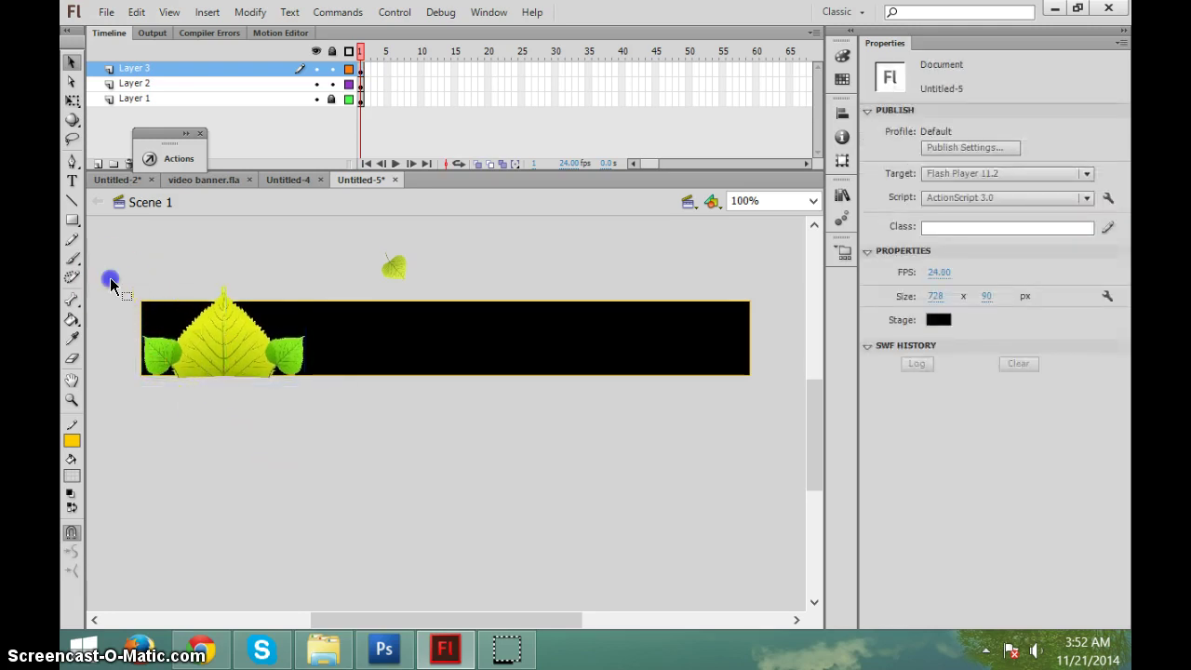
pyautogui.press('Left')
pyautogui.press('Left')
pyautogui.press('Left')
pyautogui.press('Left')
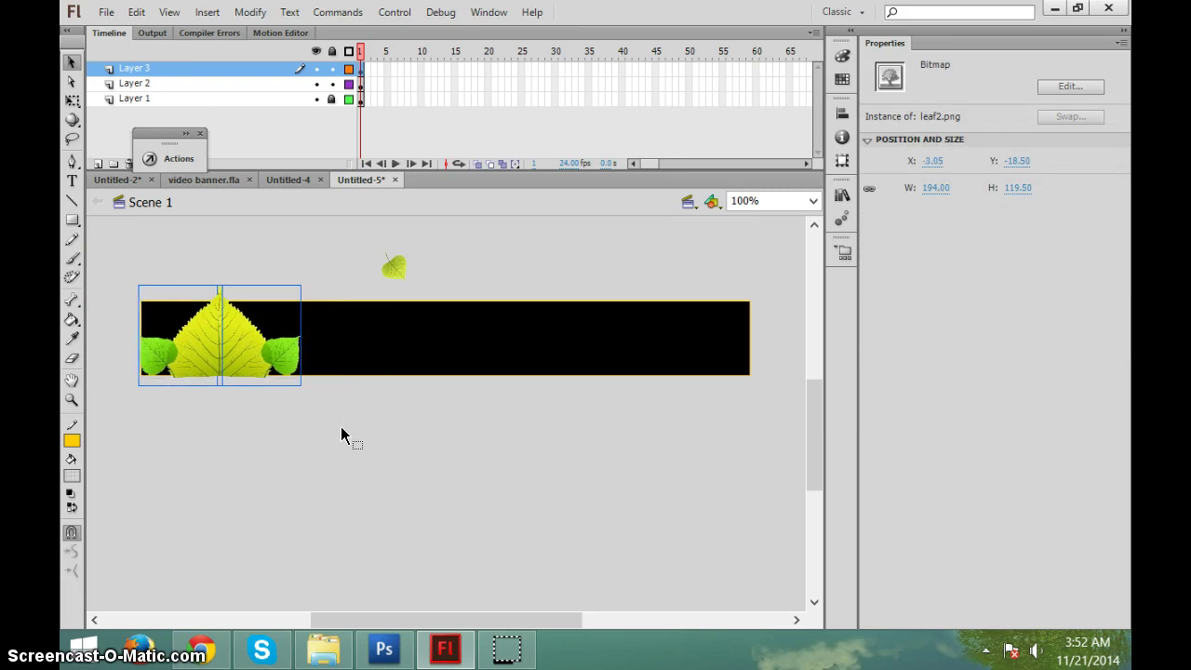
pyautogui.press('Left')
pyautogui.press('Left')
pyautogui.press('Left')
pyautogui.press('Left')
pyautogui.press('Left')
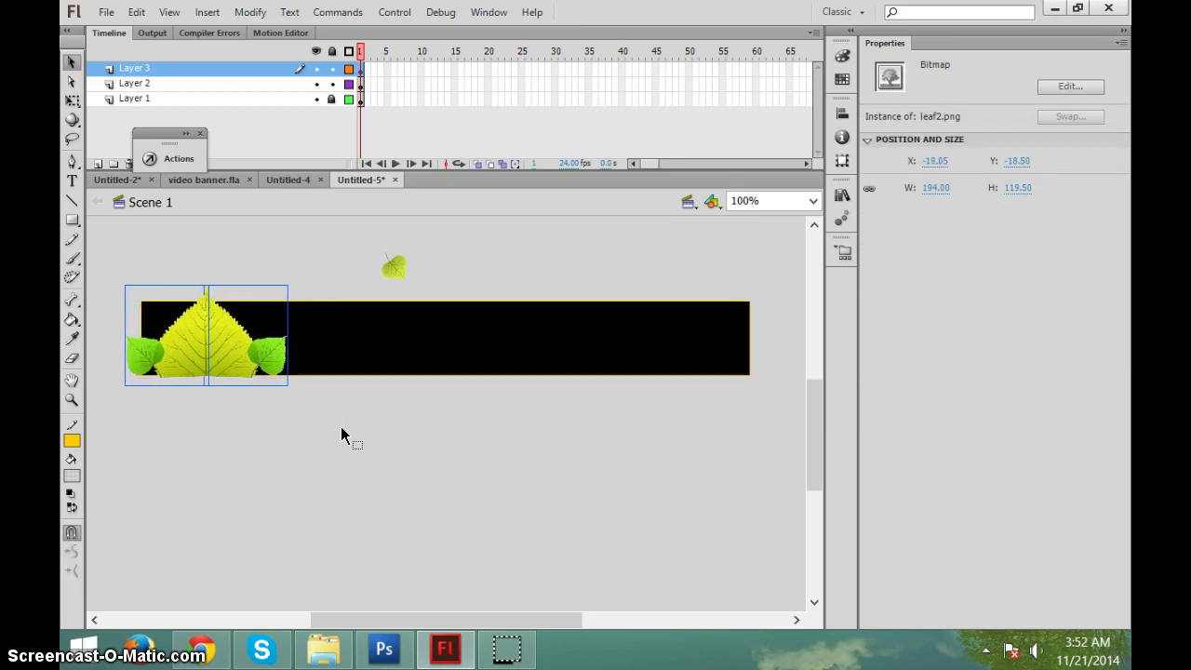
# Convert the leaf artwork into a movie clip symbol with F8
pyautogui.press('F8')
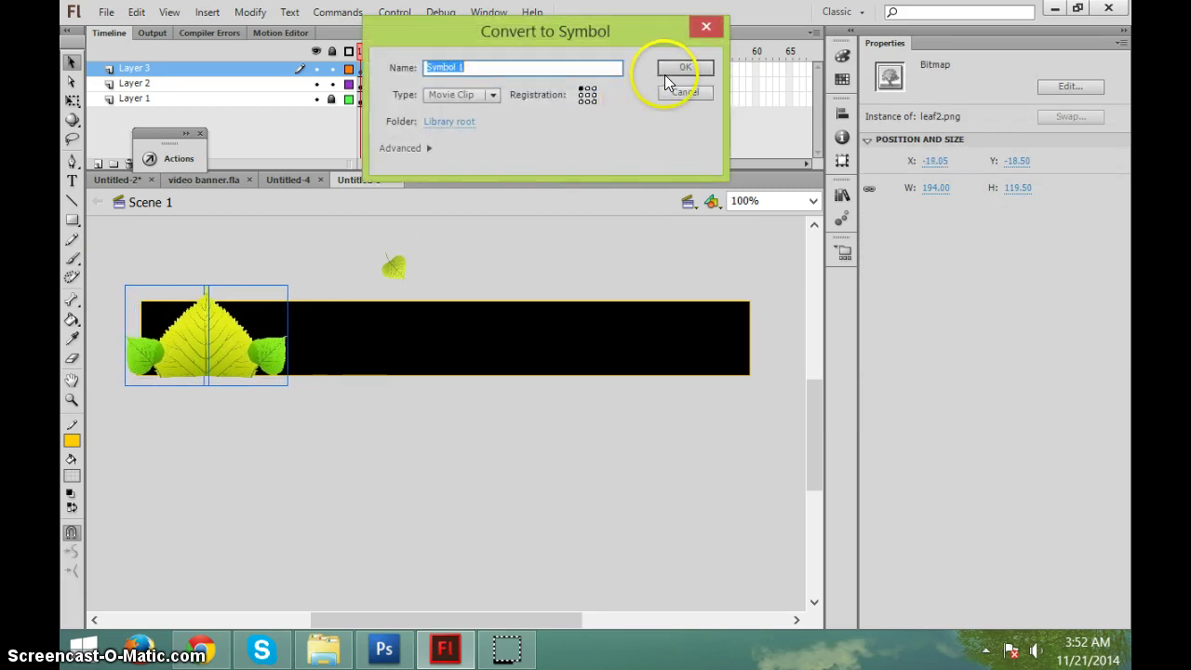
pyautogui.click(684, 67)
pyautogui.click(298, 272)
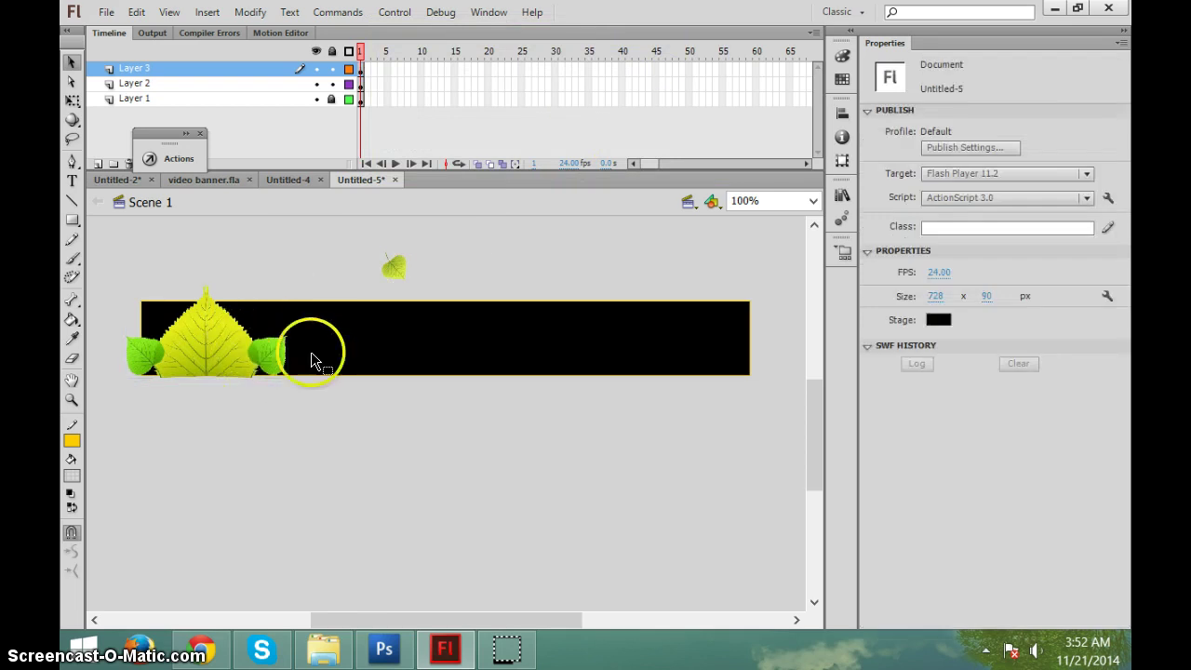
# Add a new layer named Logo
pyautogui.click(98, 163)
pyautogui.doubleClick(138, 68)
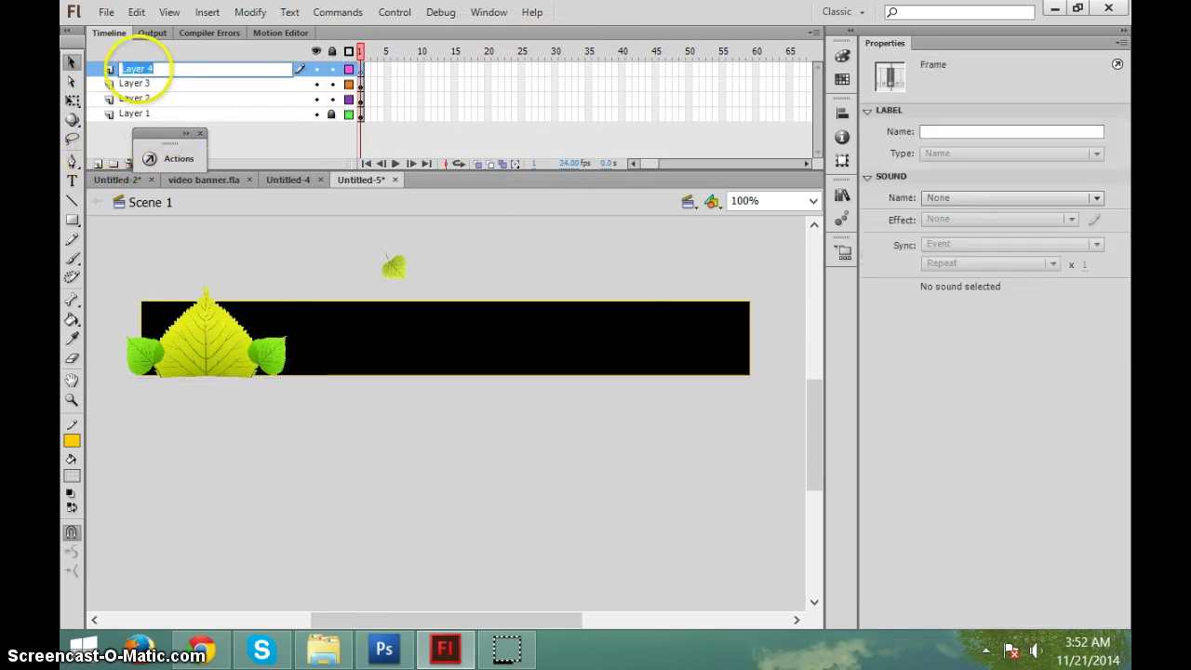
pyautogui.write('Logo')
pyautogui.press('Return')
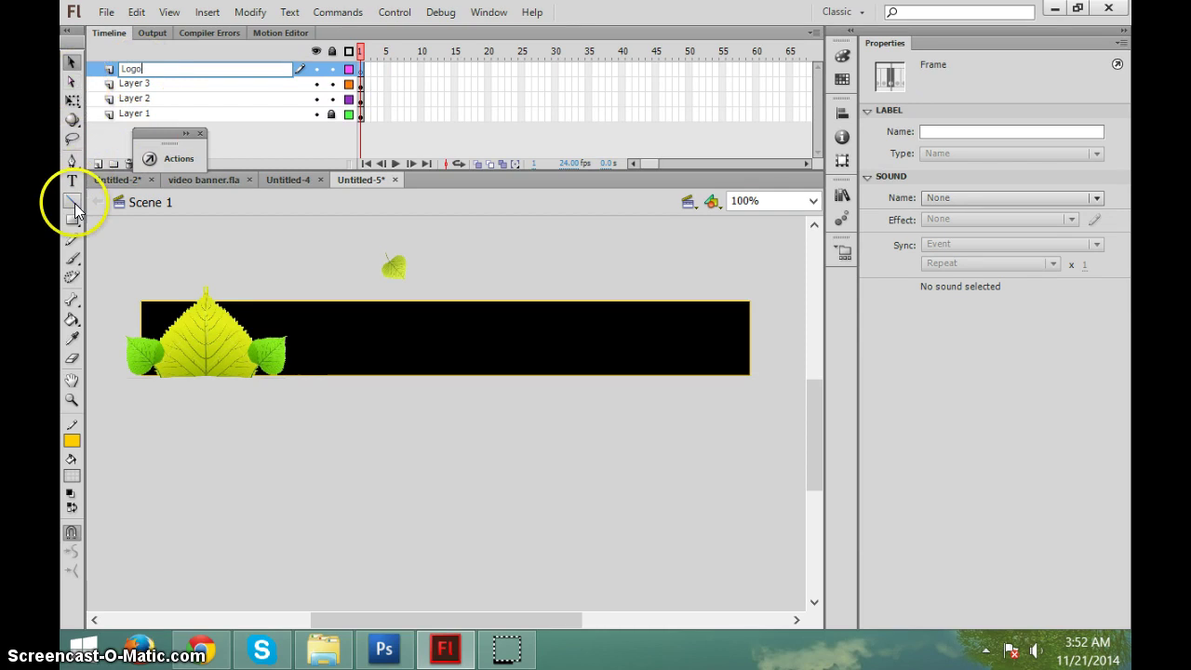
# Draw a black-and-white gradient rectangle on the banner's right side and select it
pyautogui.click(72, 220)
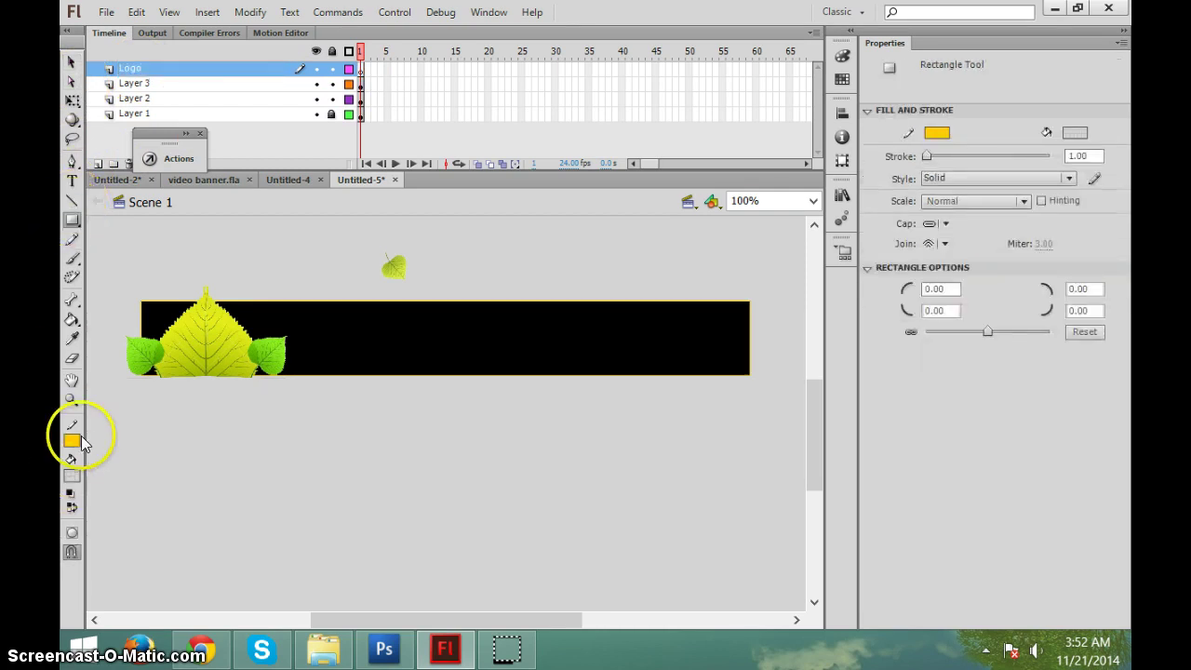
pyautogui.click(72, 474)
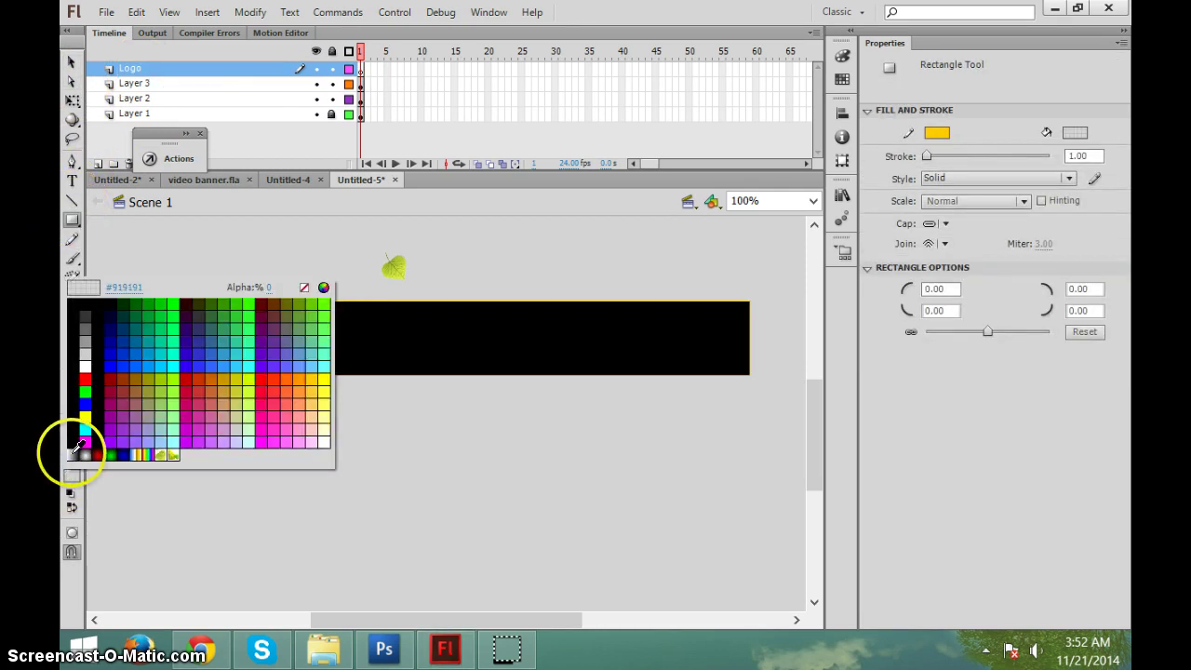
pyautogui.click(74, 454)
pyautogui.click(71, 474)
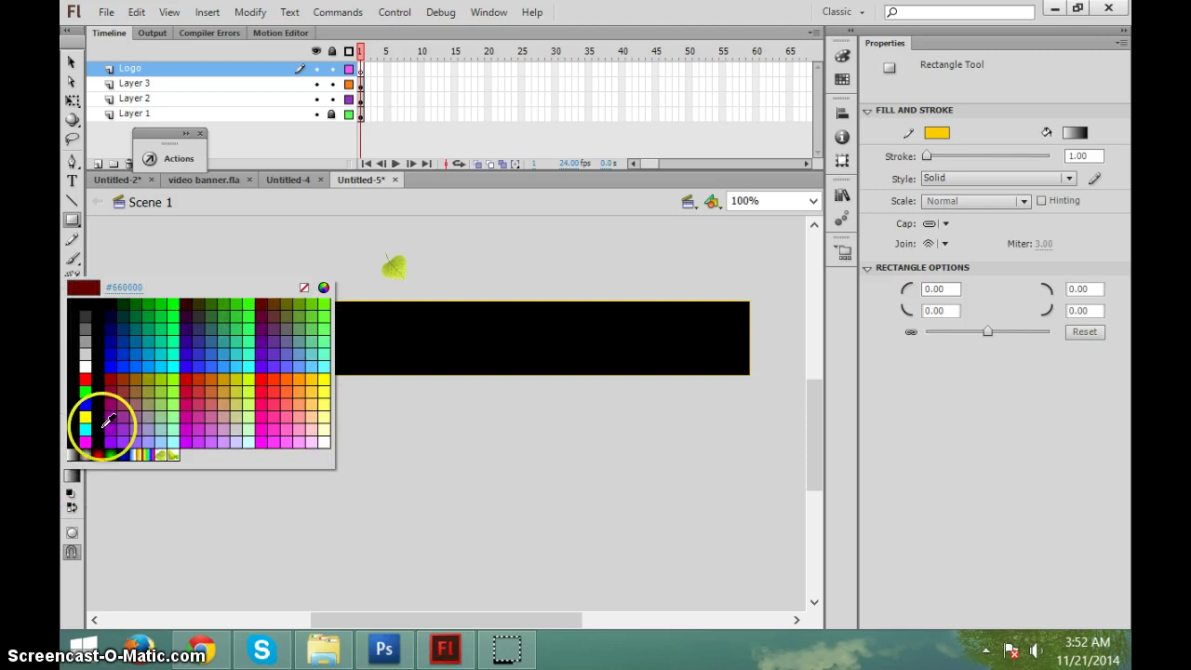
pyautogui.click(72, 454)
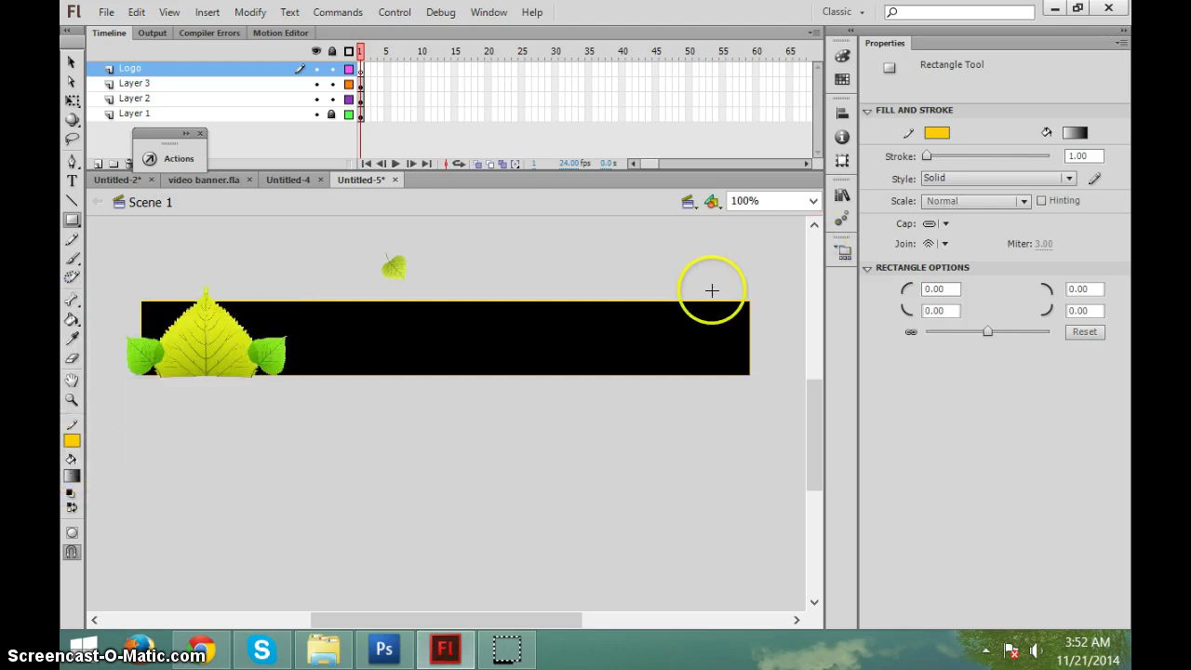
pyautogui.moveTo(569, 328); pyautogui.dragTo(731, 349)
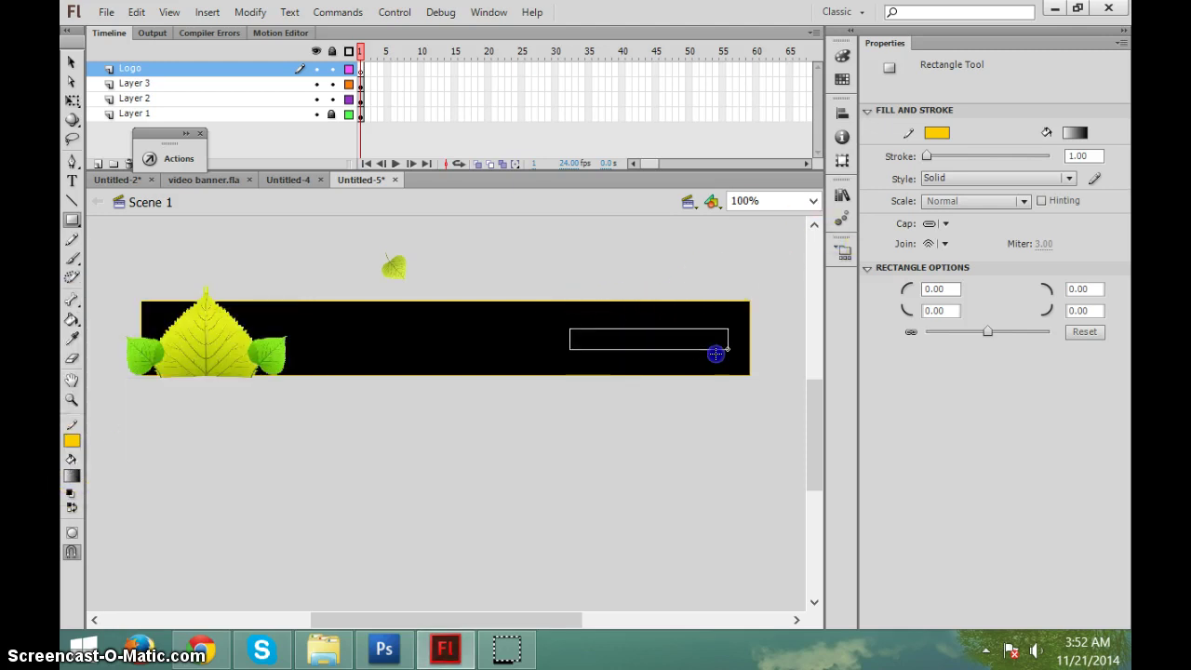
pyautogui.click(71, 62)
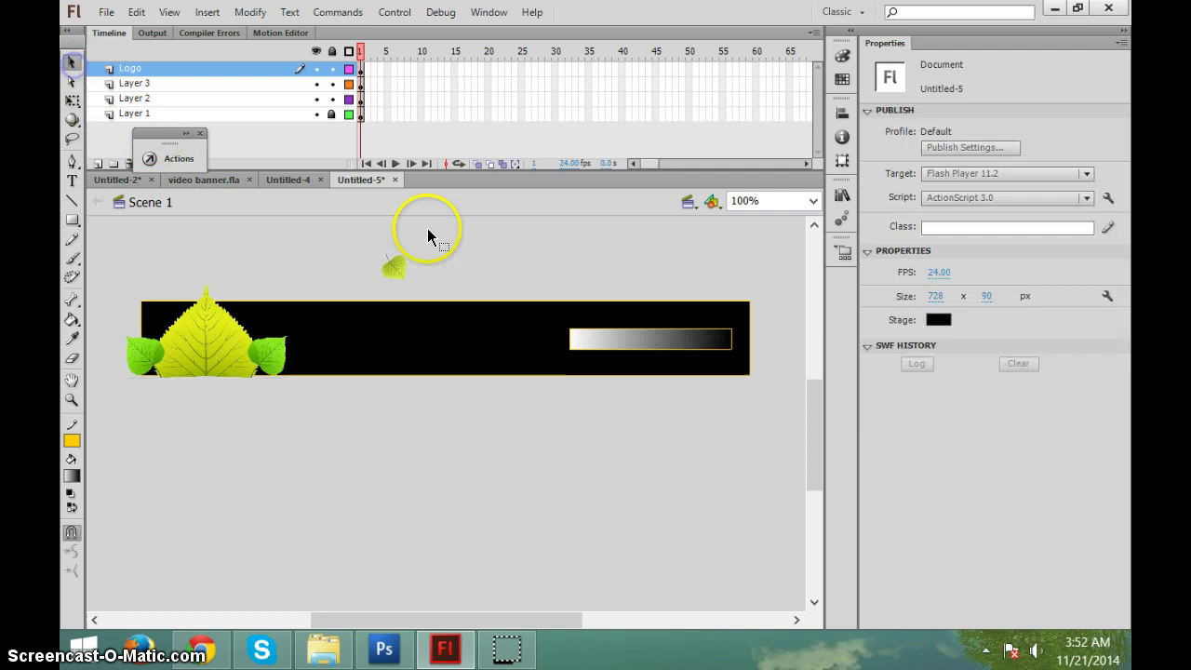
pyautogui.click(595, 330)
# Add a pink (D0888A) middle stop to the rectangle's gradient in the Color panel
pyautogui.click(842, 55)
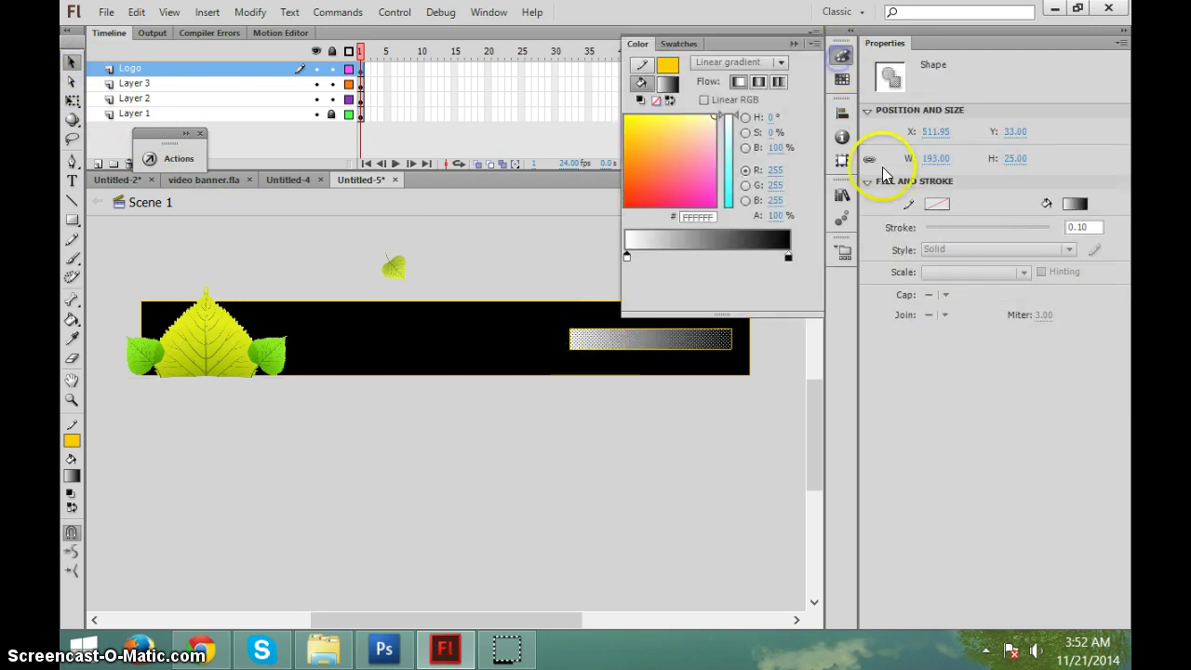
pyautogui.click(659, 171)
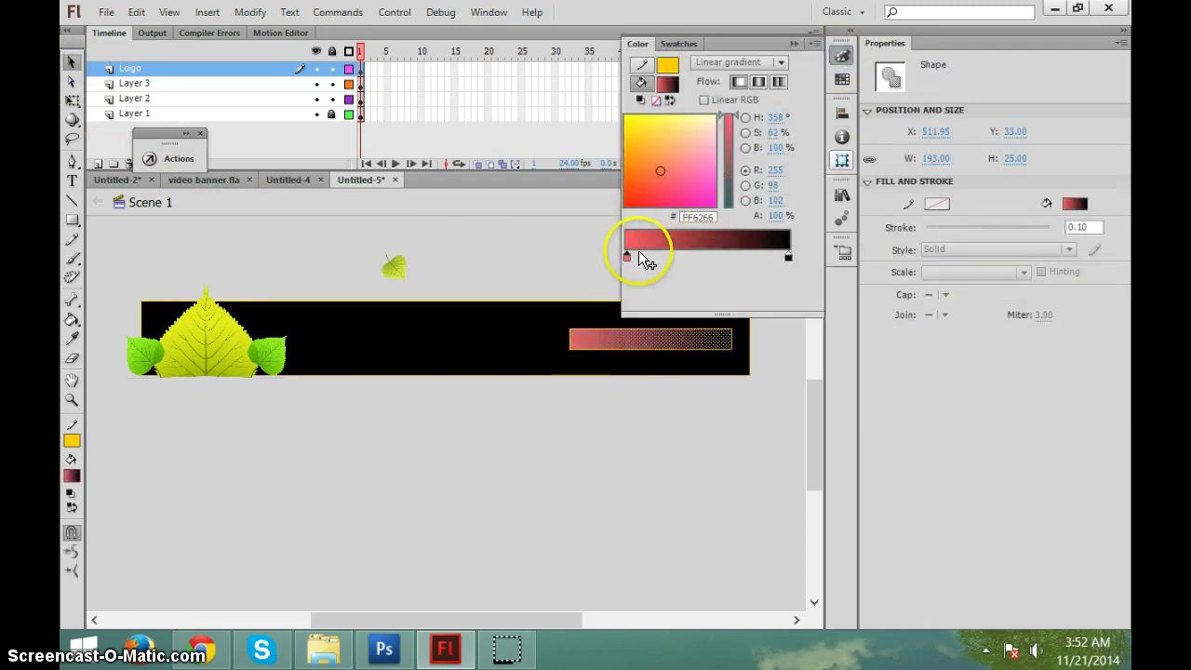
pyautogui.click(699, 256)
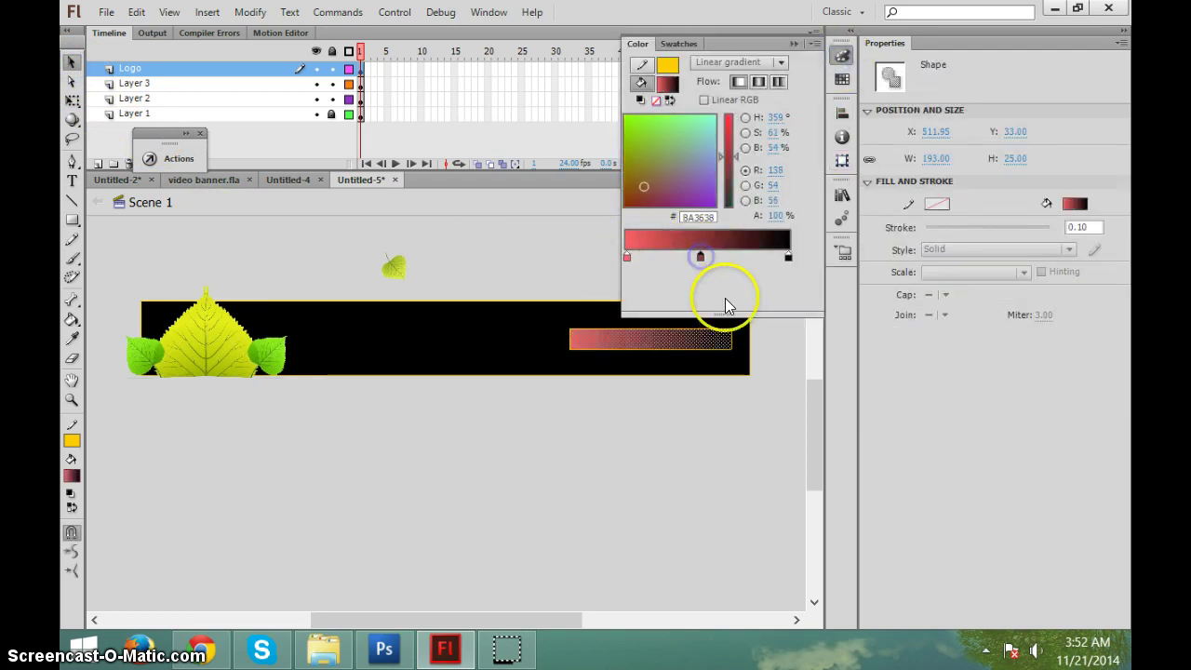
pyautogui.doubleClick(699, 257)
pyautogui.click(951, 269)
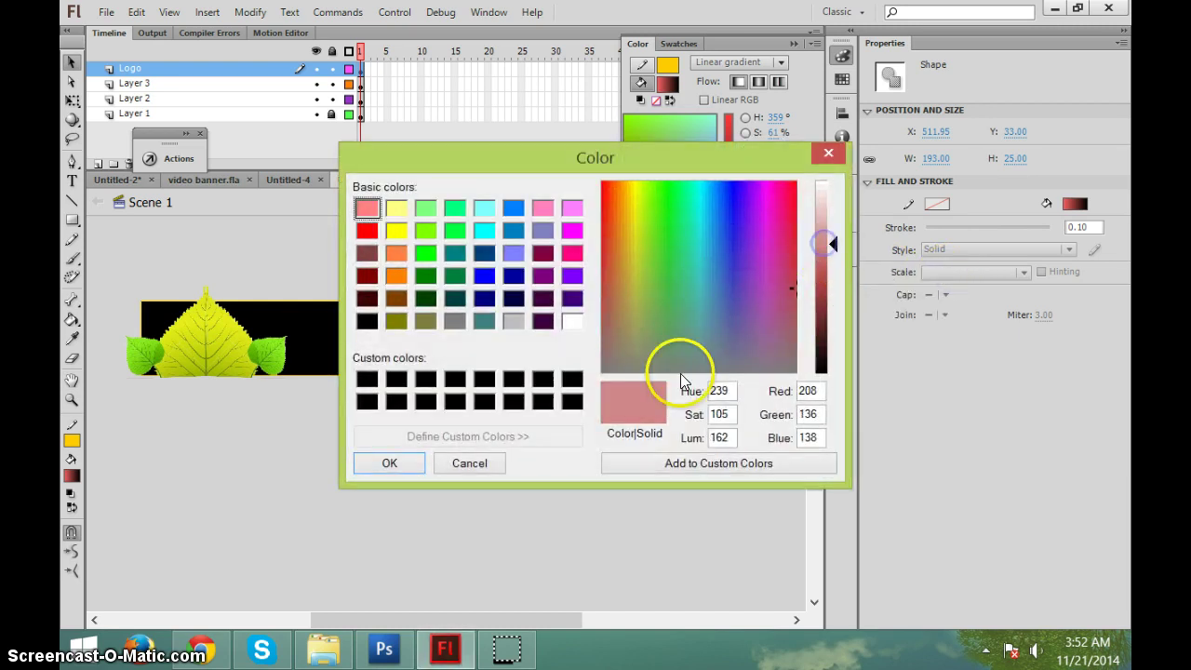
pyautogui.click(388, 463)
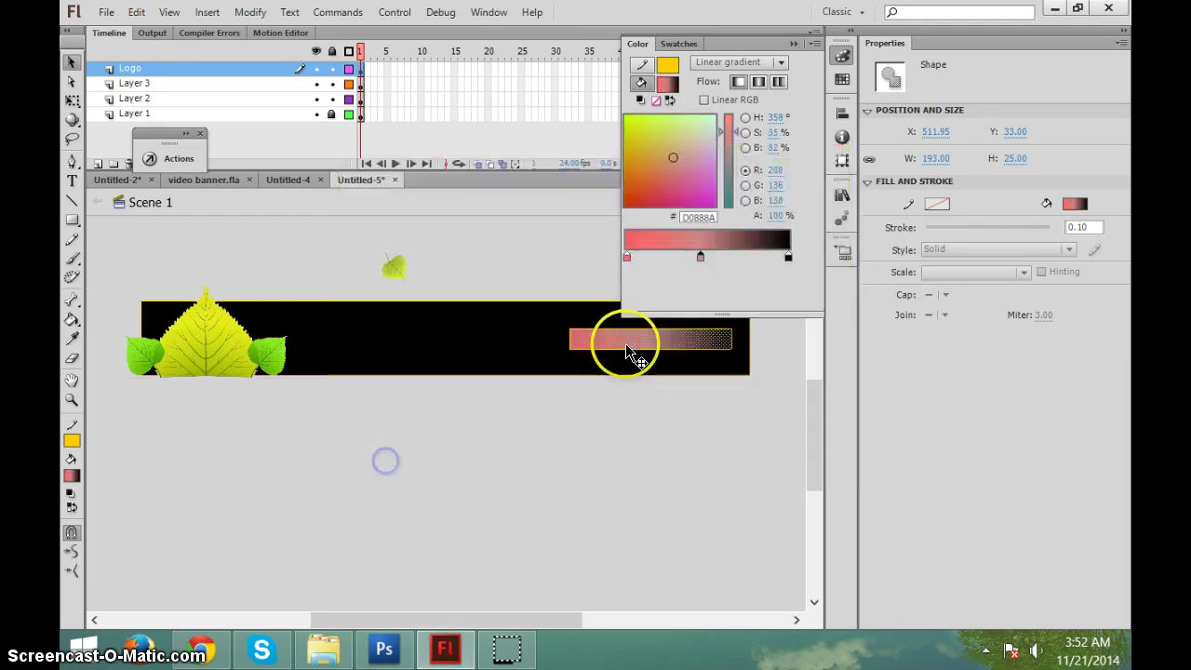
# Set the gradient's left stop to dark red (820003), then close the panel and deselect
pyautogui.click(625, 257)
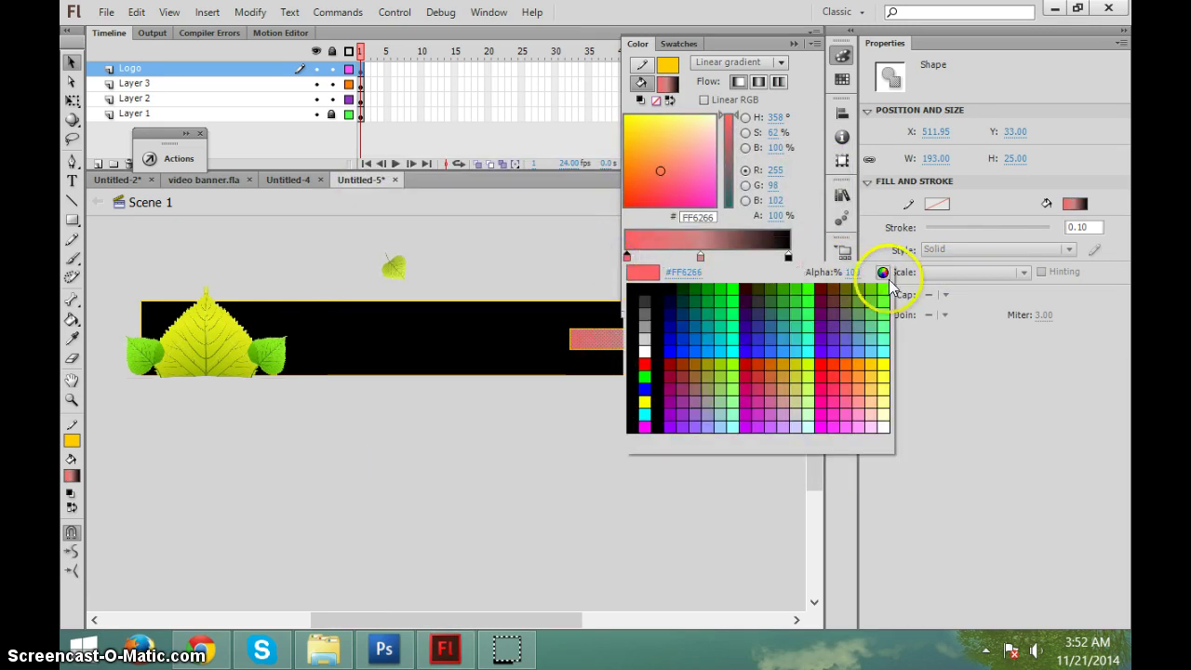
pyautogui.click(882, 272)
pyautogui.click(829, 311)
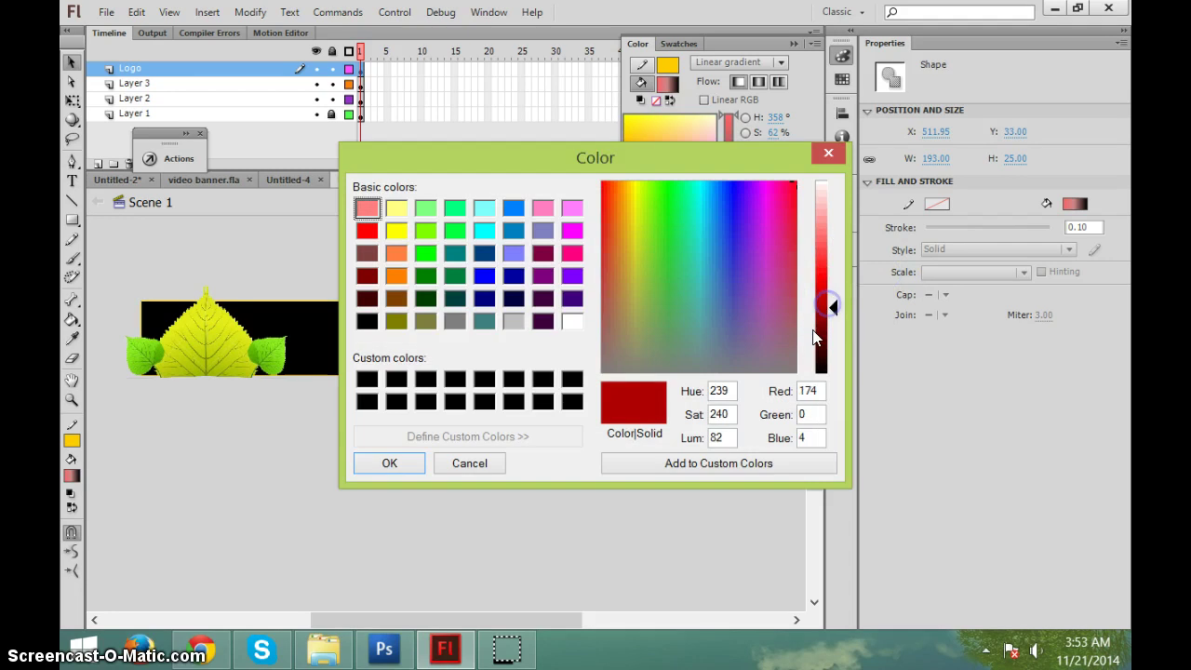
pyautogui.click(816, 323)
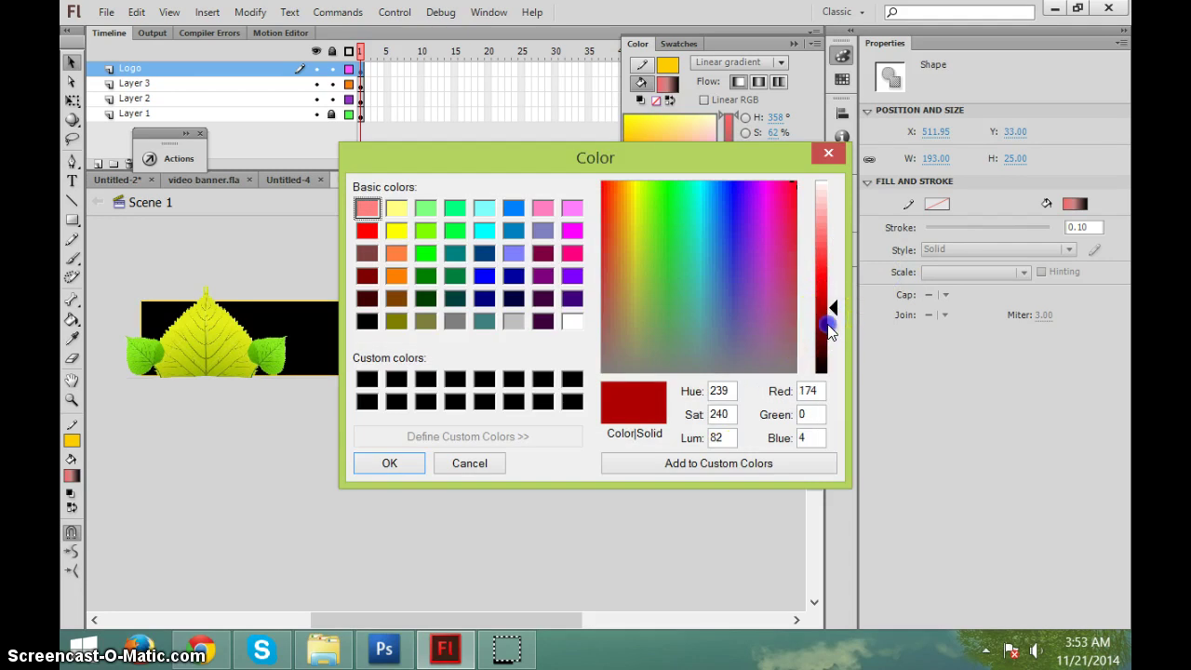
pyautogui.click(380, 463)
pyautogui.click(792, 43)
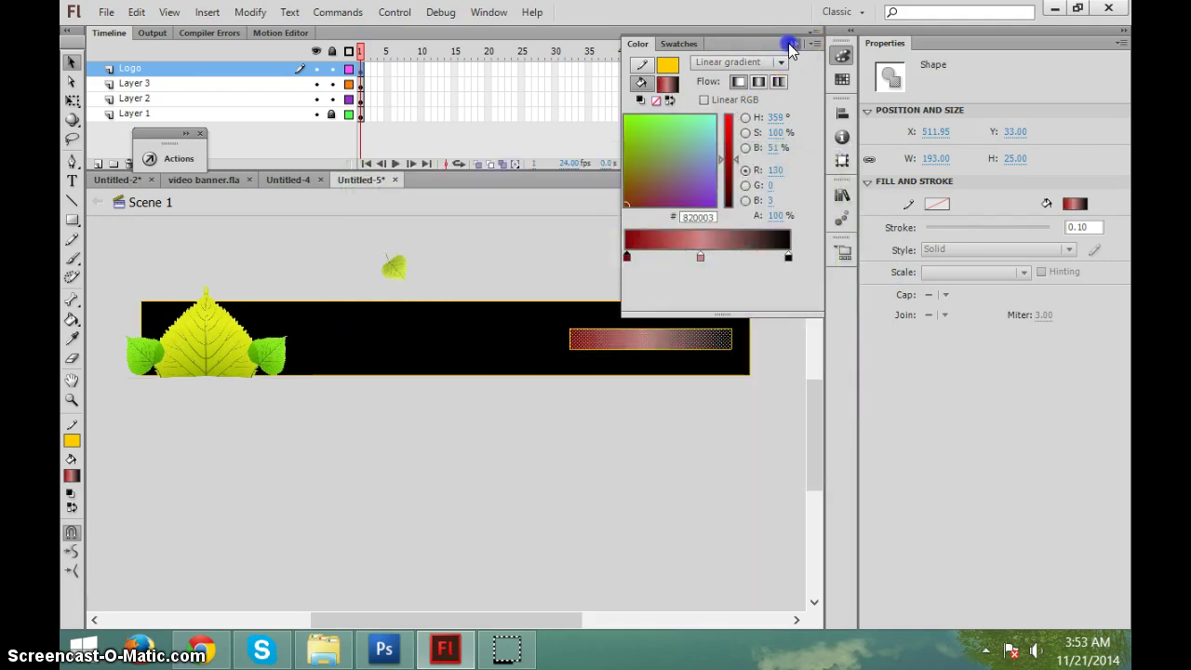
pyautogui.click(587, 438)
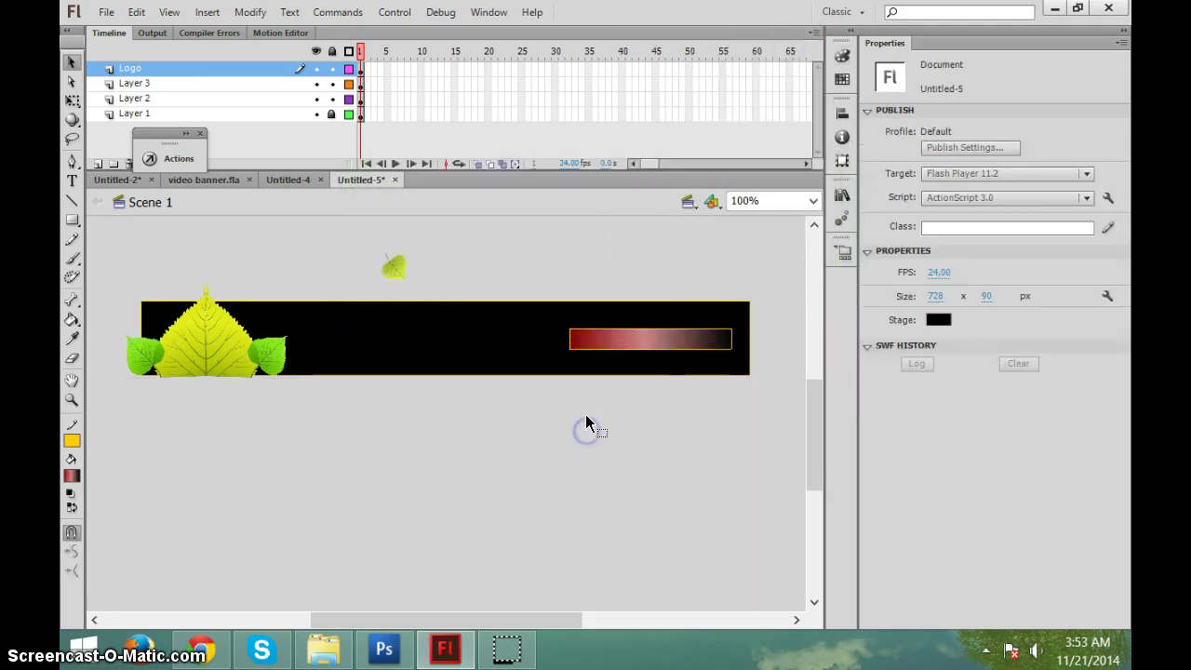
# Zoom in on the gradient rectangle with the Zoom tool
pyautogui.click(71, 402)
pyautogui.click(71, 532)
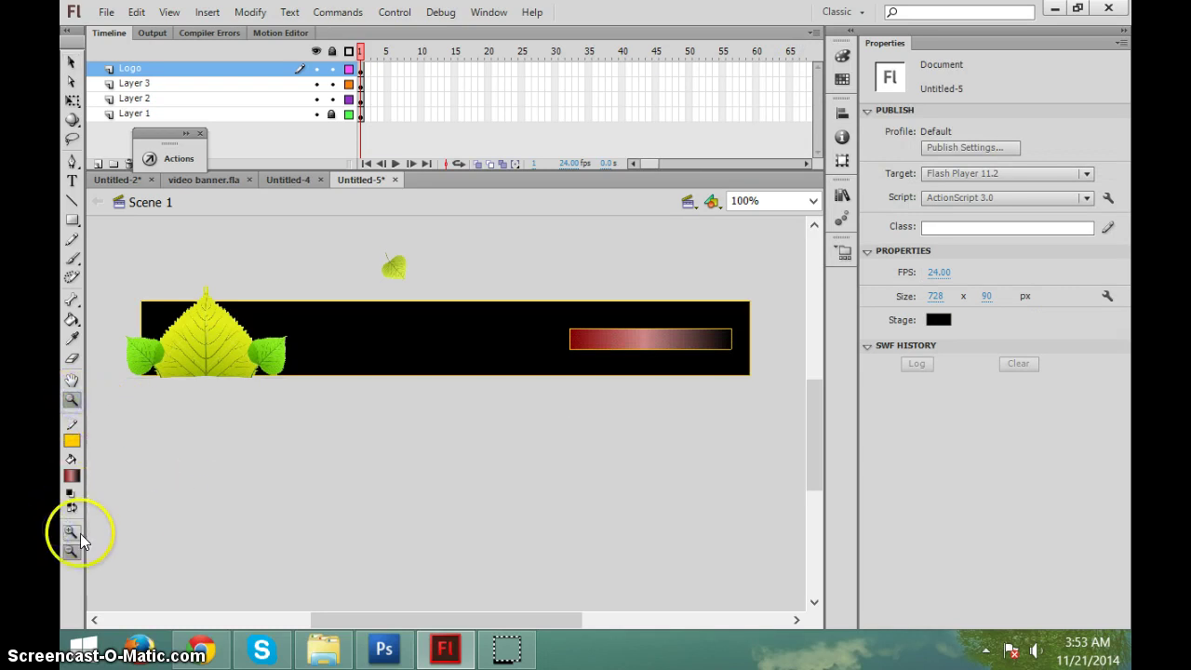
pyautogui.click(624, 320)
pyautogui.click(485, 437)
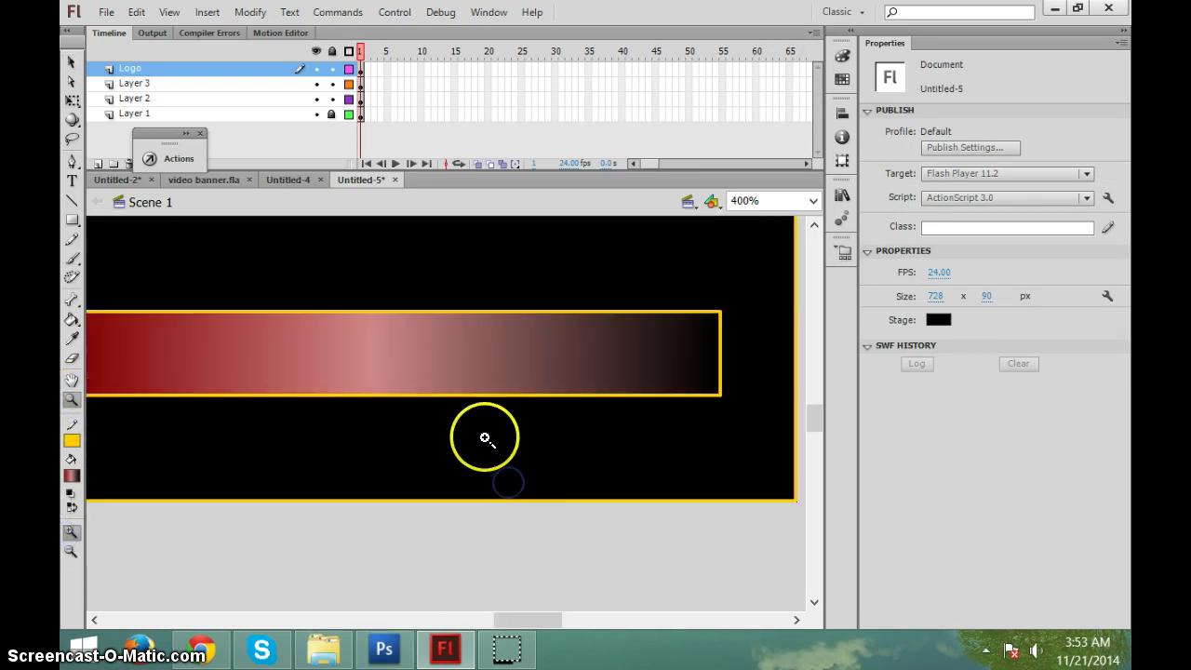
pyautogui.moveTo(526, 625)
pyautogui.mouseDown()
pyautogui.moveTo(496, 620)
pyautogui.moveTo(523, 615)
pyautogui.mouseUp()
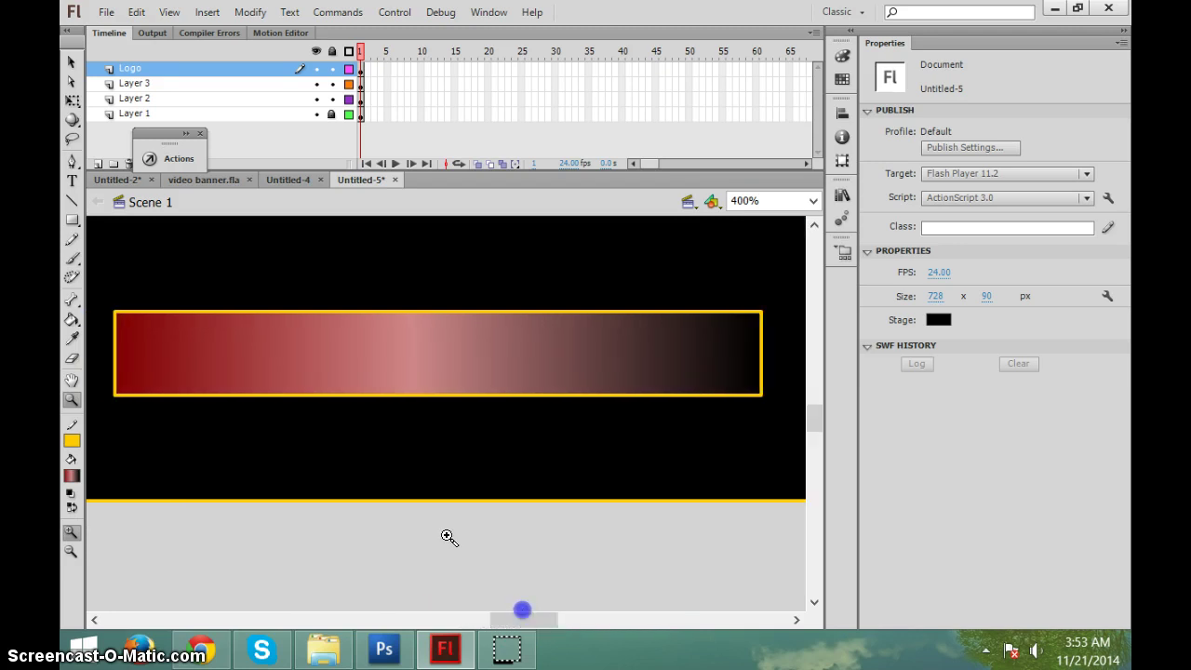
pyautogui.click(350, 269)
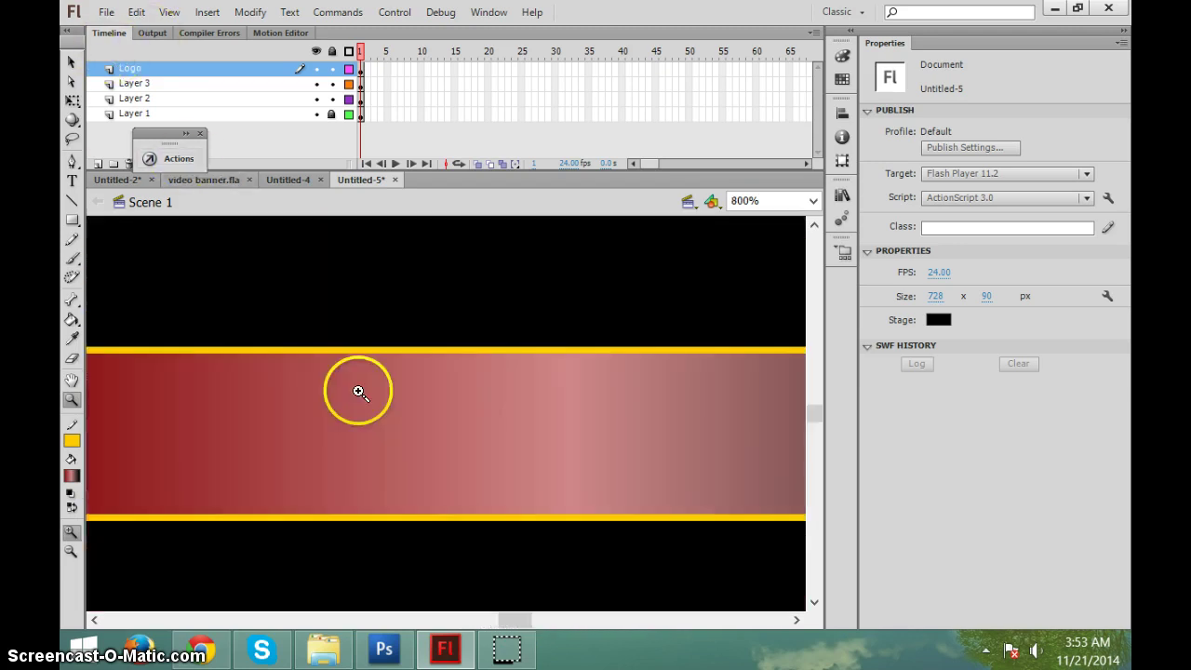
pyautogui.scroll(-1, 359, 391)
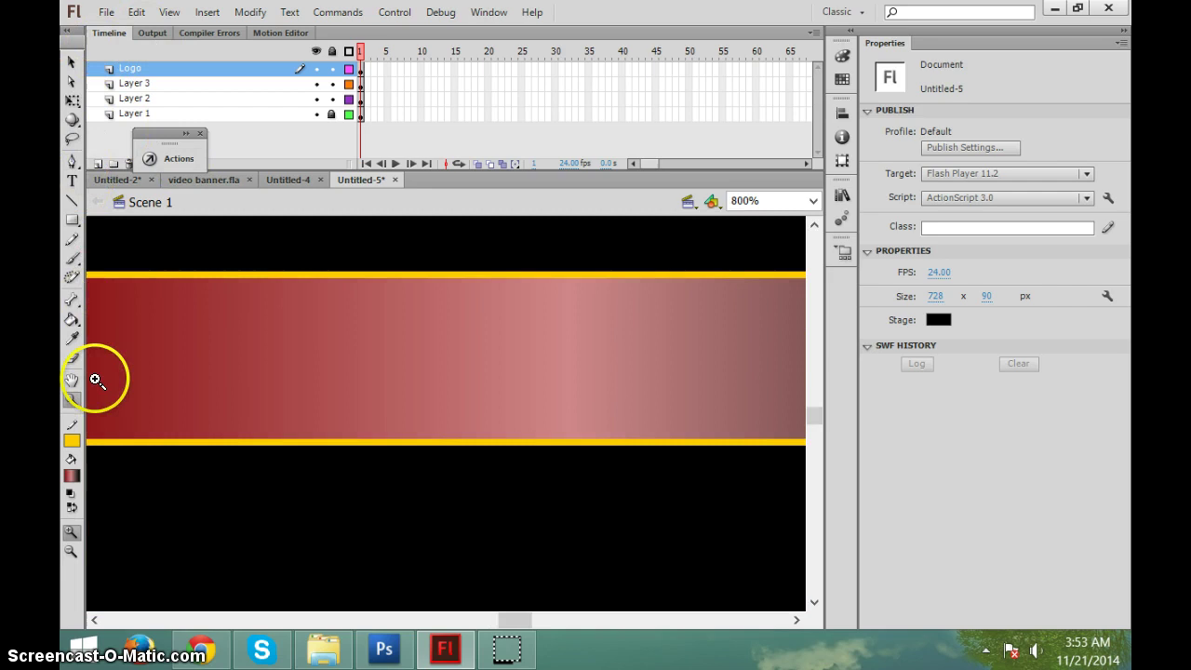
pyautogui.click(71, 552)
pyautogui.click(330, 421)
pyautogui.moveTo(500, 620); pyautogui.dragTo(515, 620)
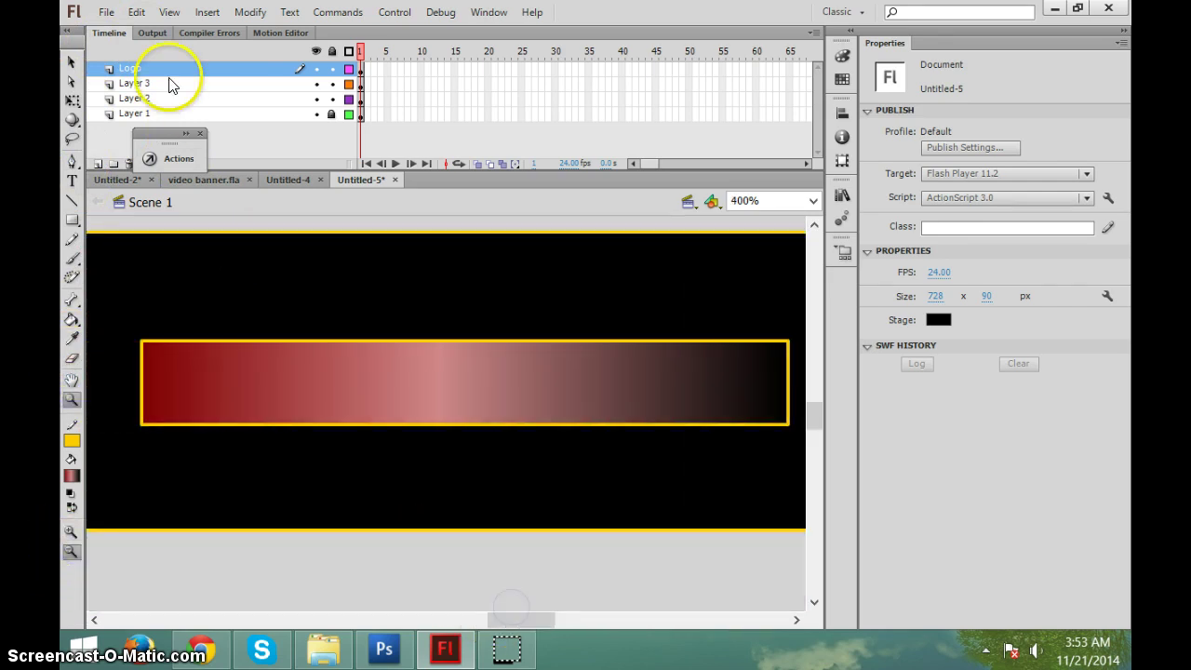
# Bend the rectangle's top, bottom and left edges inward with the Selection tool
pyautogui.click(71, 62)
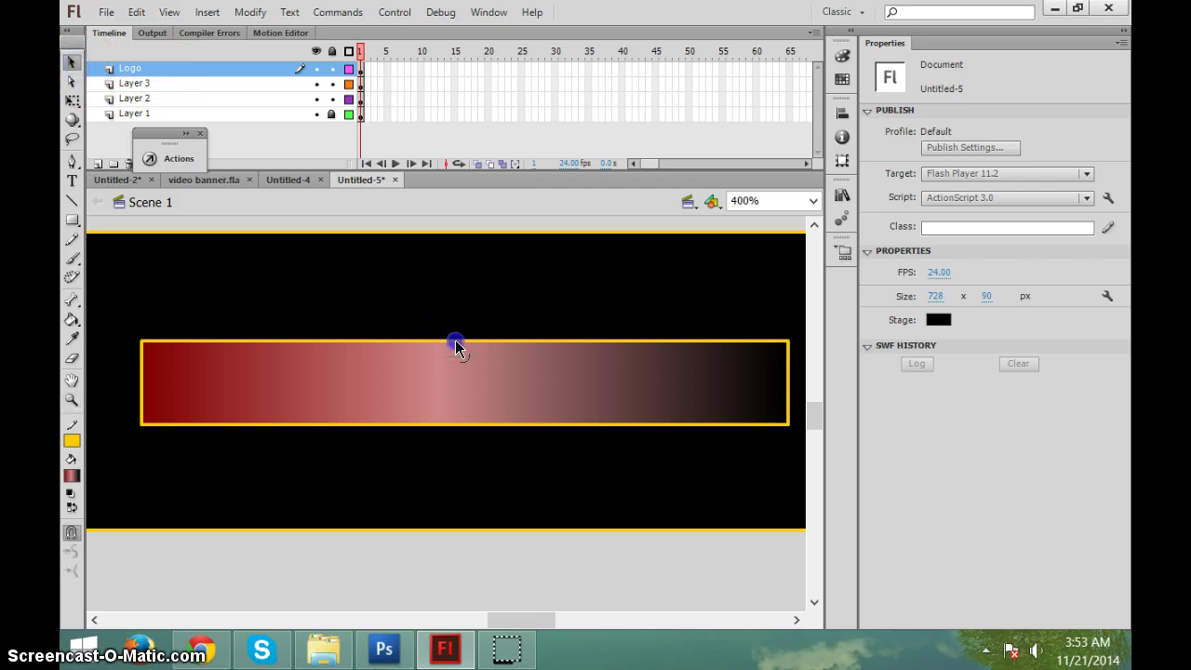
pyautogui.moveTo(456, 346); pyautogui.dragTo(455, 357)
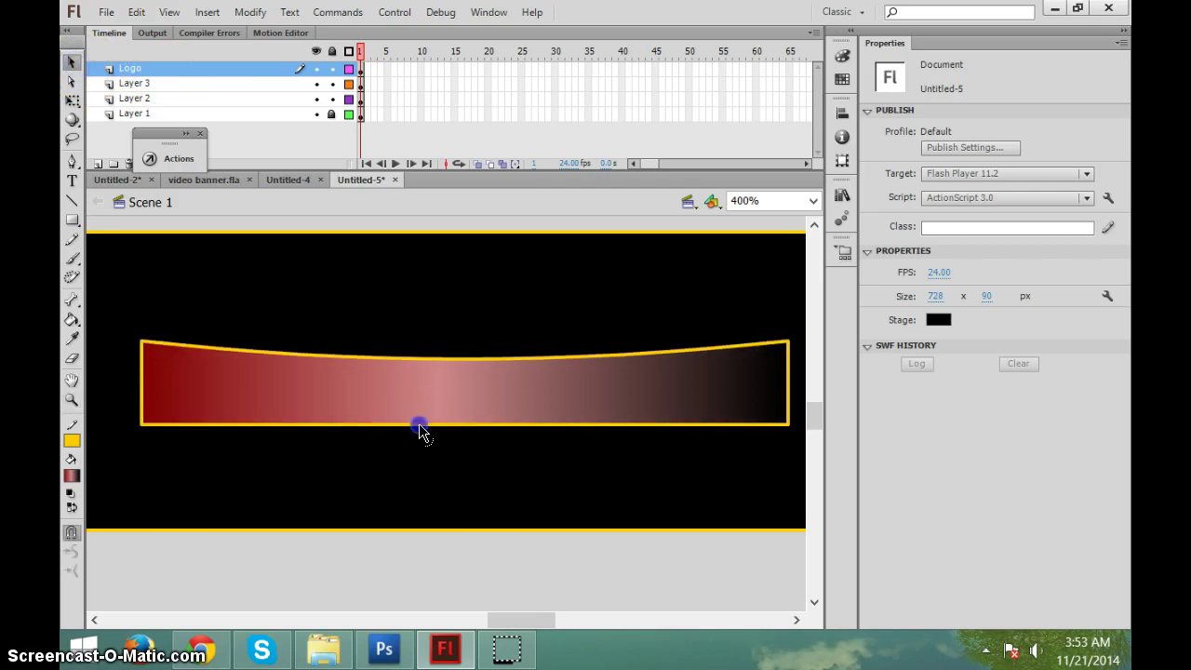
pyautogui.moveTo(422, 424); pyautogui.dragTo(418, 410)
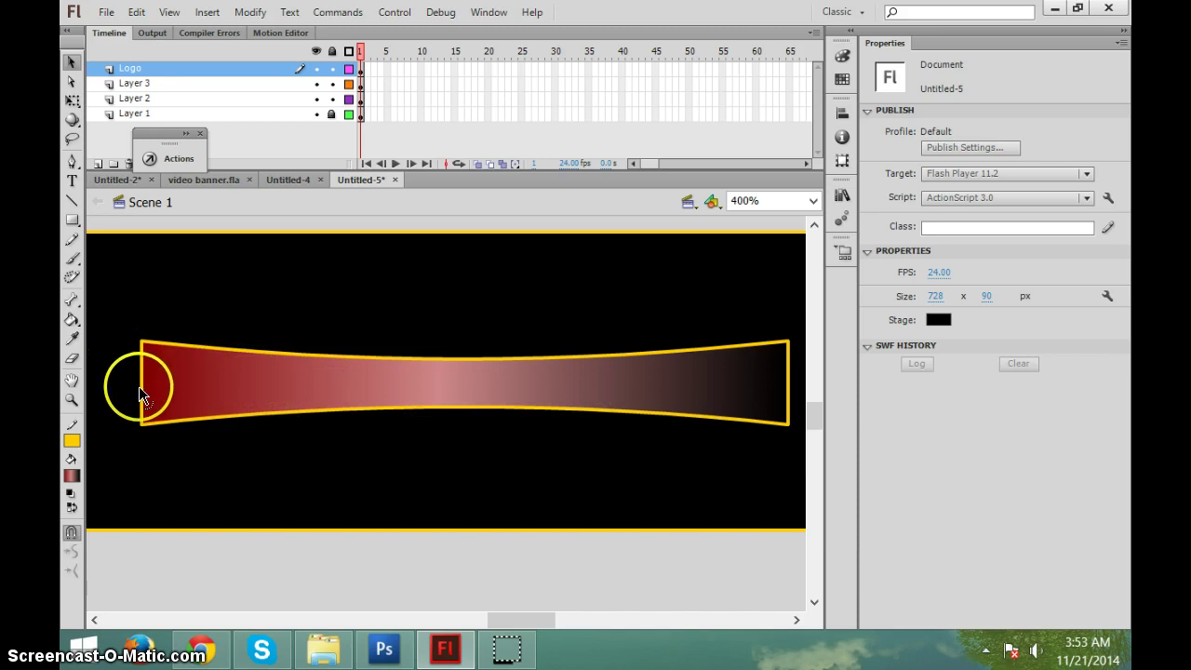
pyautogui.moveTo(140, 387); pyautogui.dragTo(152, 387)
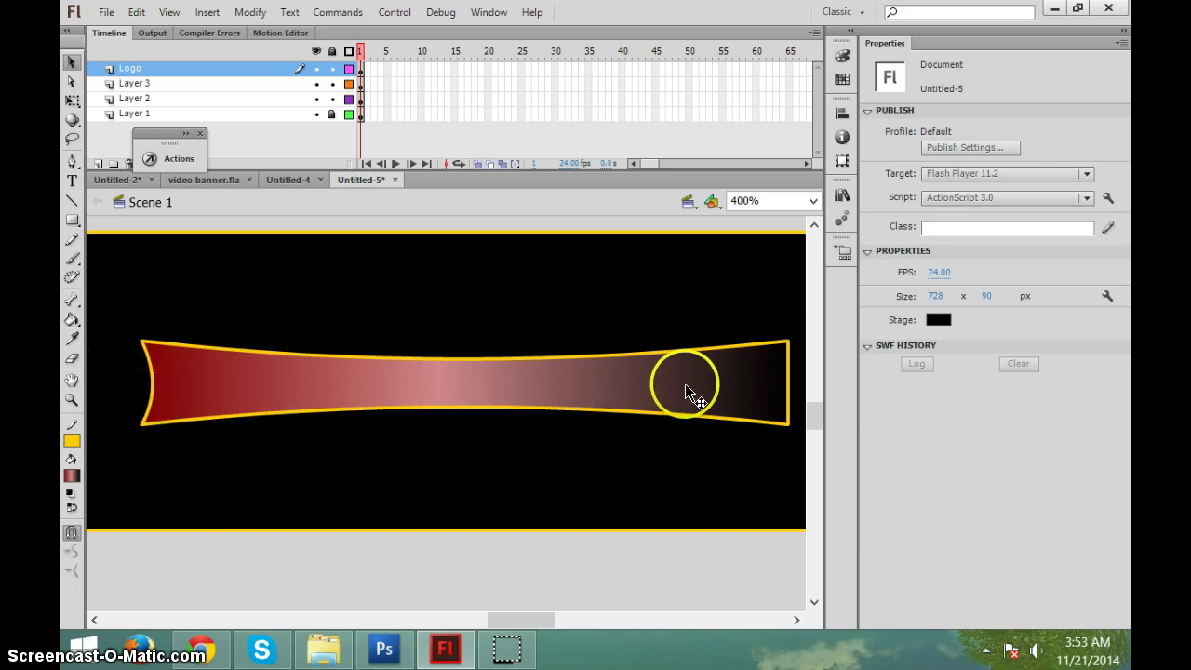
# Flip the curved stroke's bend and fit it onto the ribbon's right end as a cap
pyautogui.moveTo(787, 385); pyautogui.dragTo(774, 383)
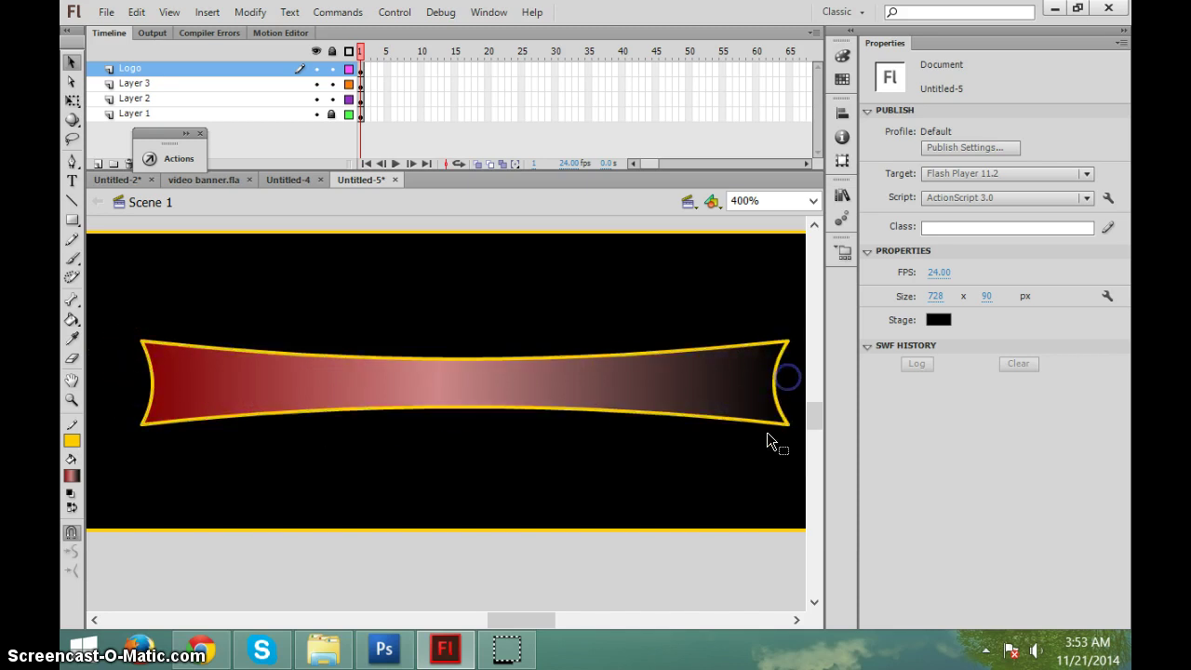
pyautogui.moveTo(544, 620); pyautogui.dragTo(560, 619)
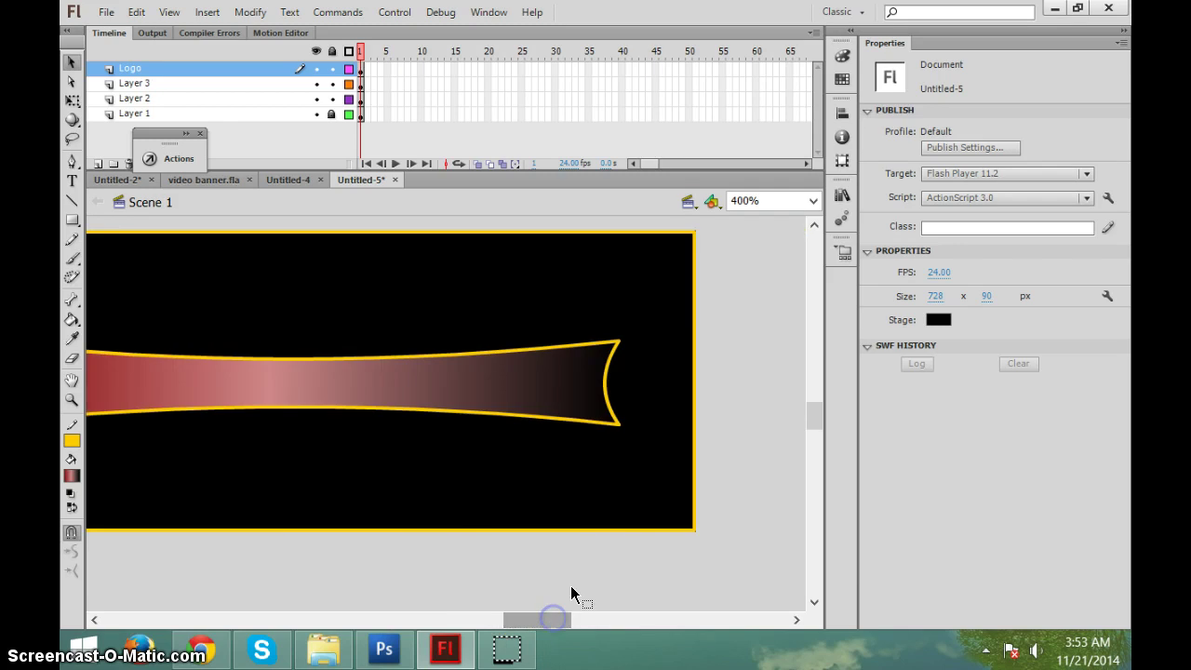
pyautogui.click(613, 400)
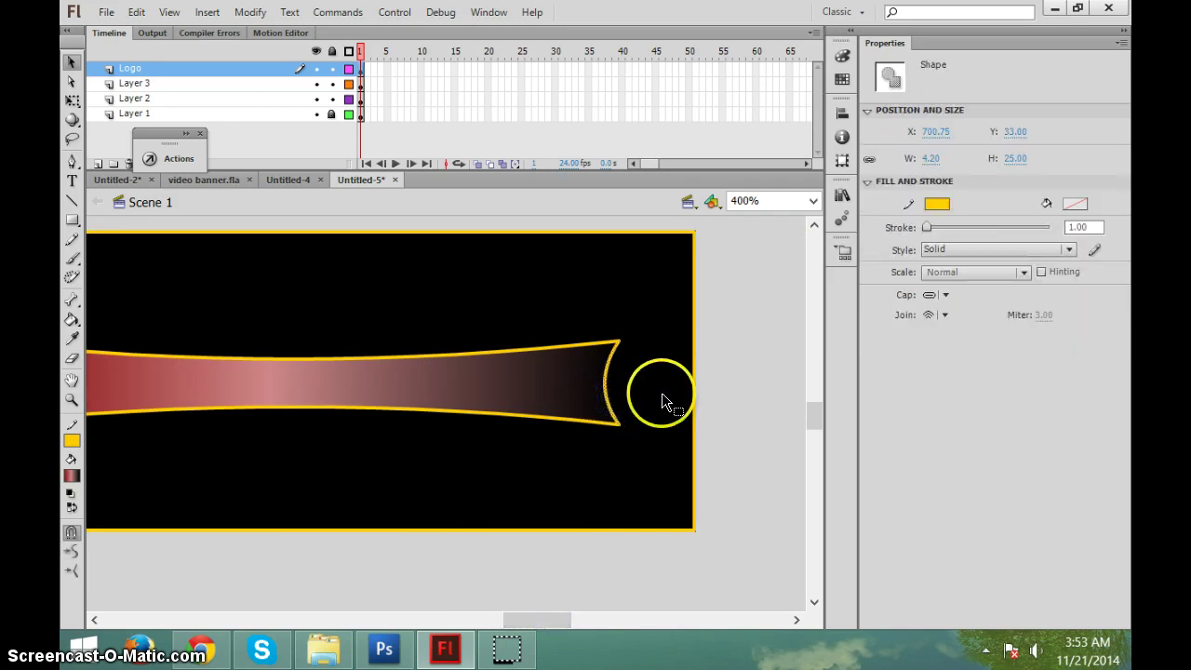
pyautogui.moveTo(662, 373); pyautogui.dragTo(478, 407)
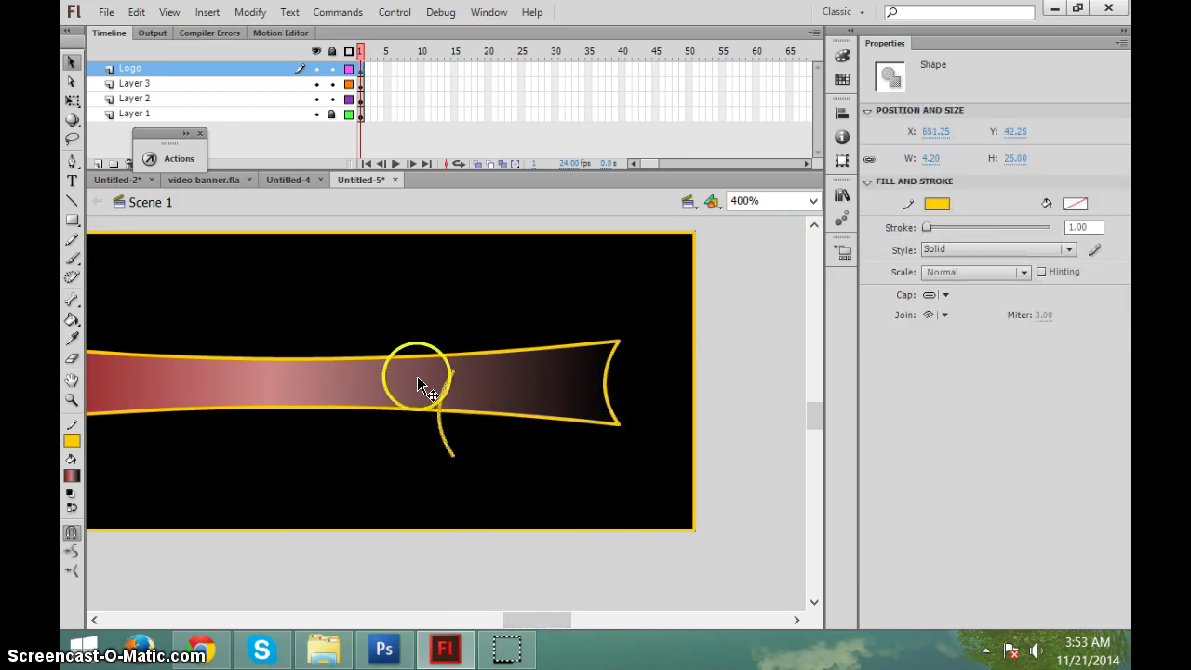
pyautogui.click(71, 101)
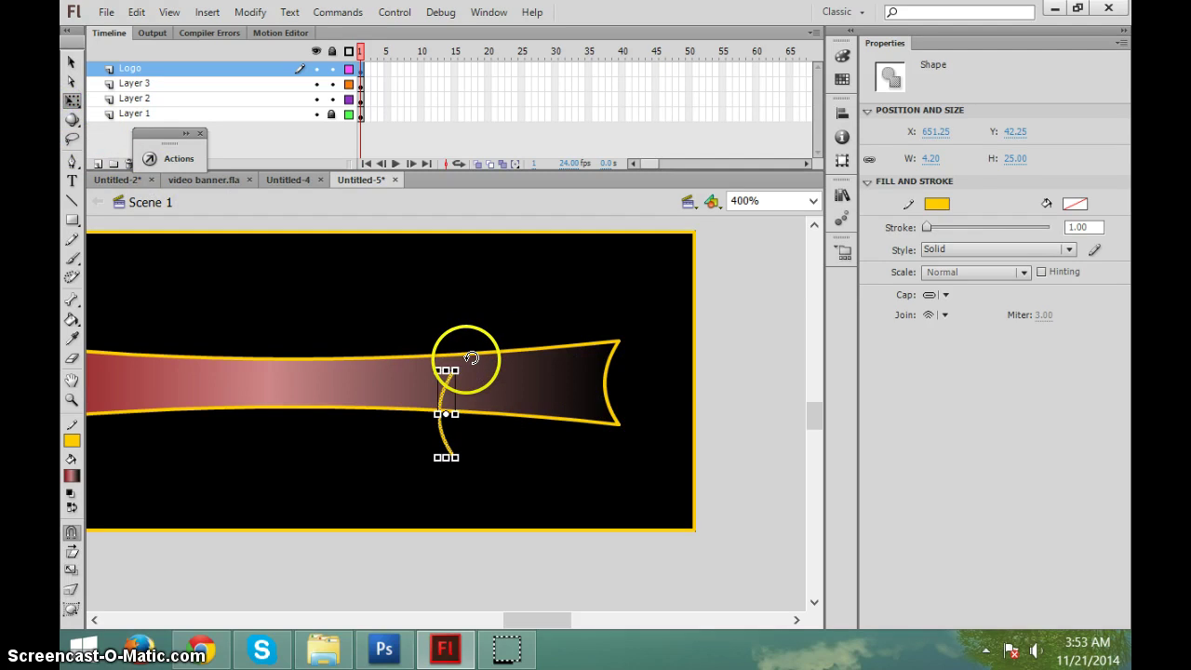
pyautogui.moveTo(465, 355); pyautogui.dragTo(447, 458)
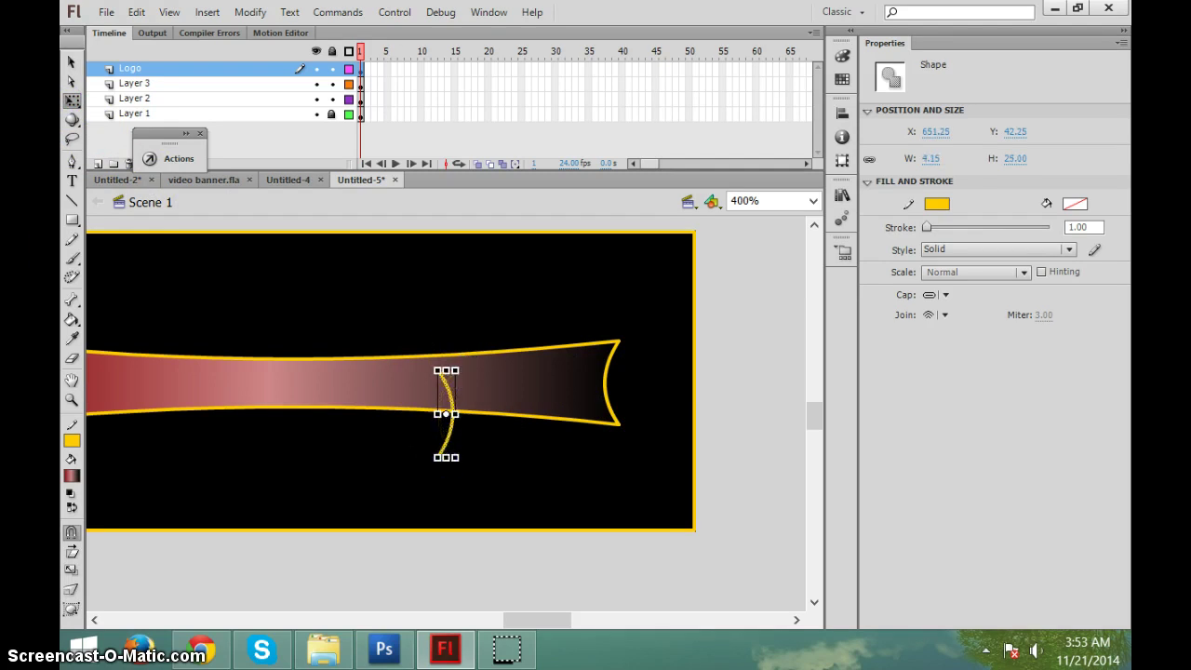
pyautogui.click(72, 61)
pyautogui.moveTo(453, 407); pyautogui.dragTo(651, 372)
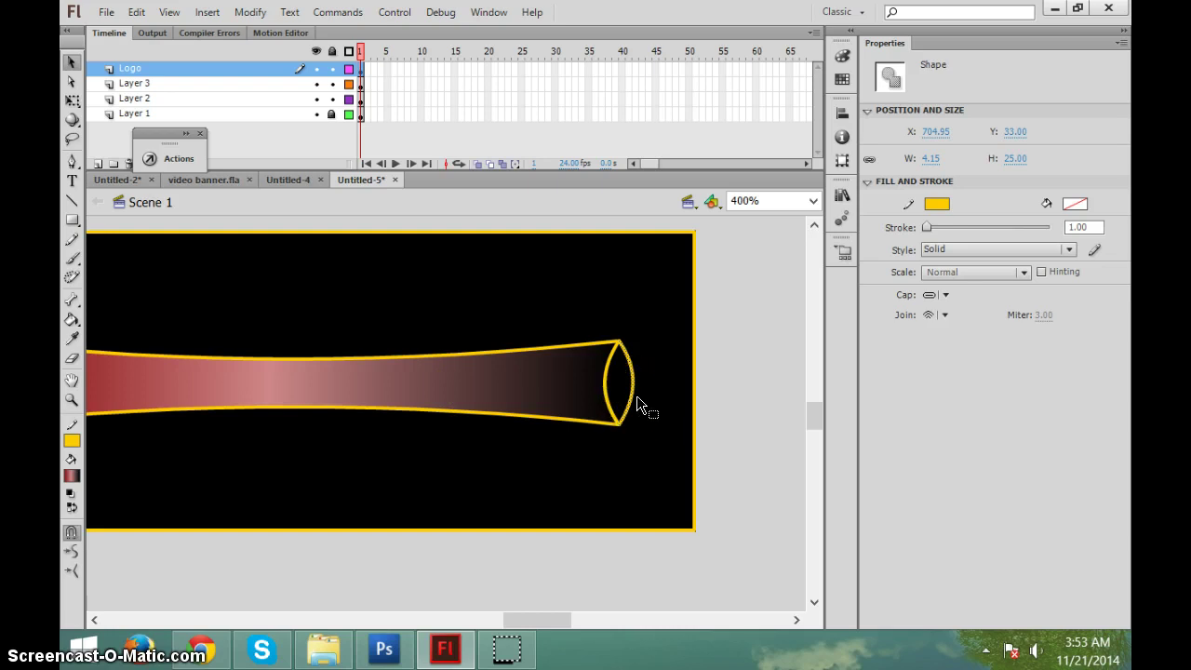
# Place a copy of the curve, rotated upright, against the ribbon's left end
pyautogui.moveTo(525, 620); pyautogui.dragTo(494, 620)
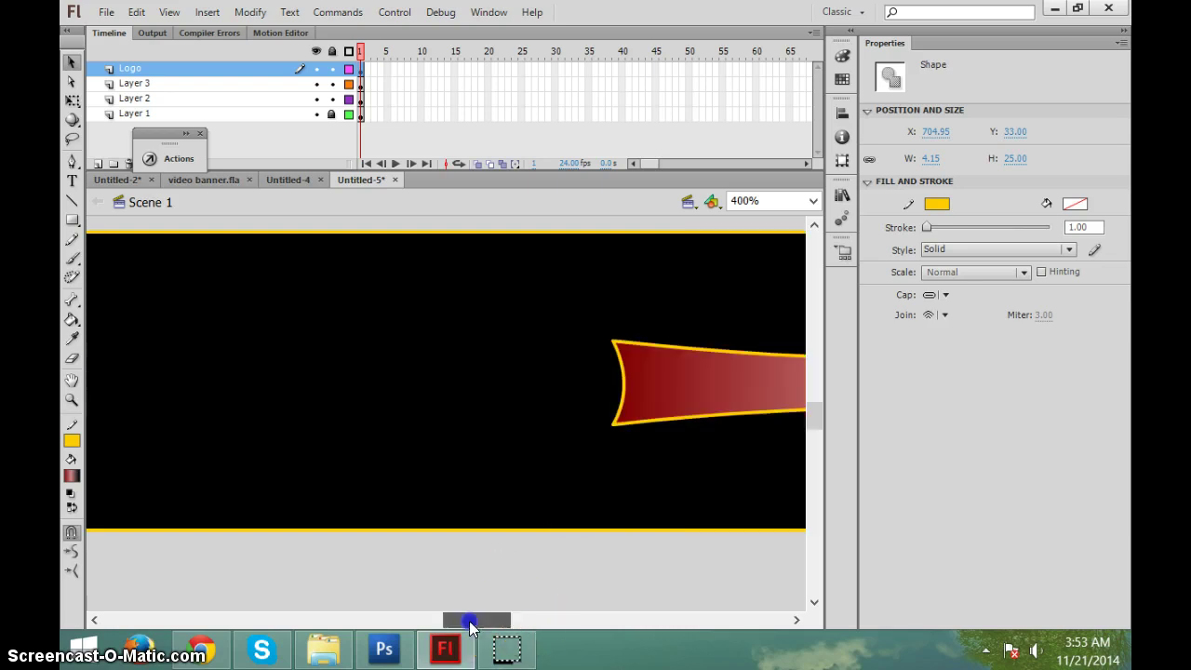
pyautogui.moveTo(392, 433); pyautogui.dragTo(450, 444)
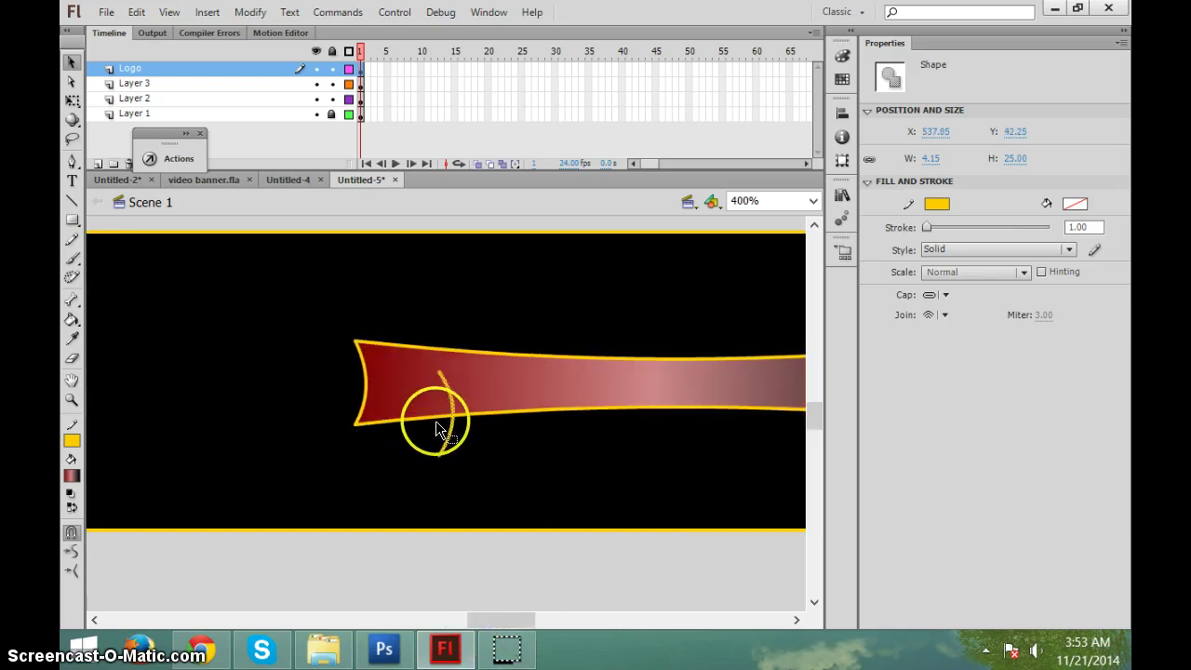
pyautogui.click(71, 100)
pyautogui.moveTo(327, 436); pyautogui.dragTo(304, 347)
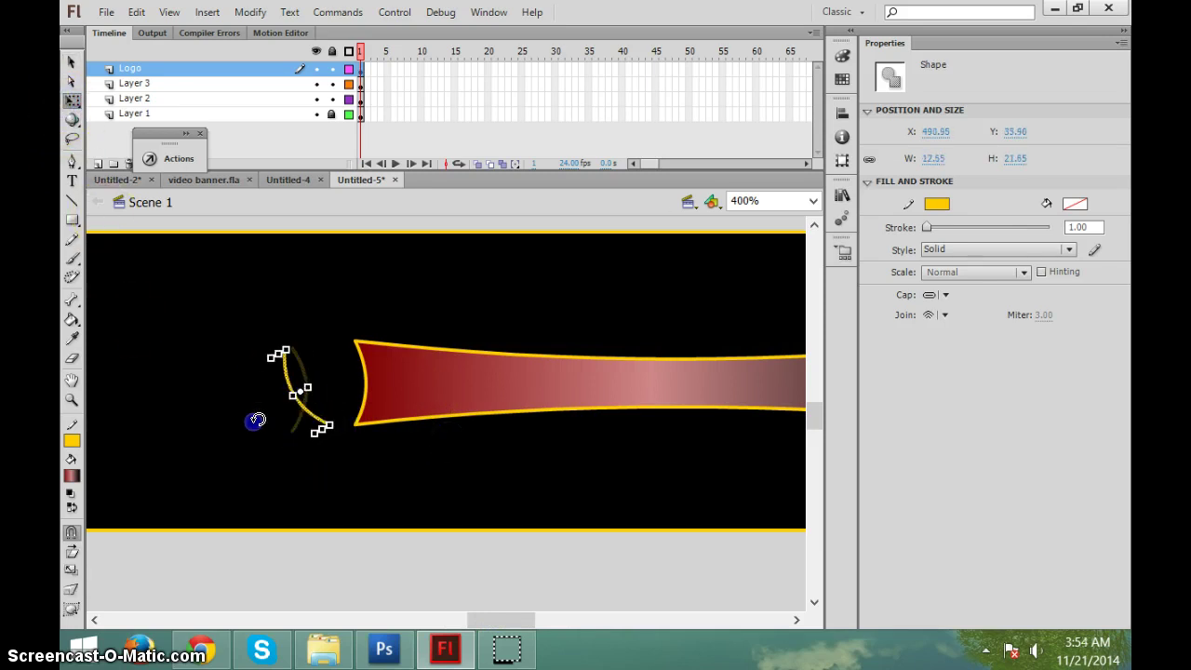
pyautogui.click(71, 61)
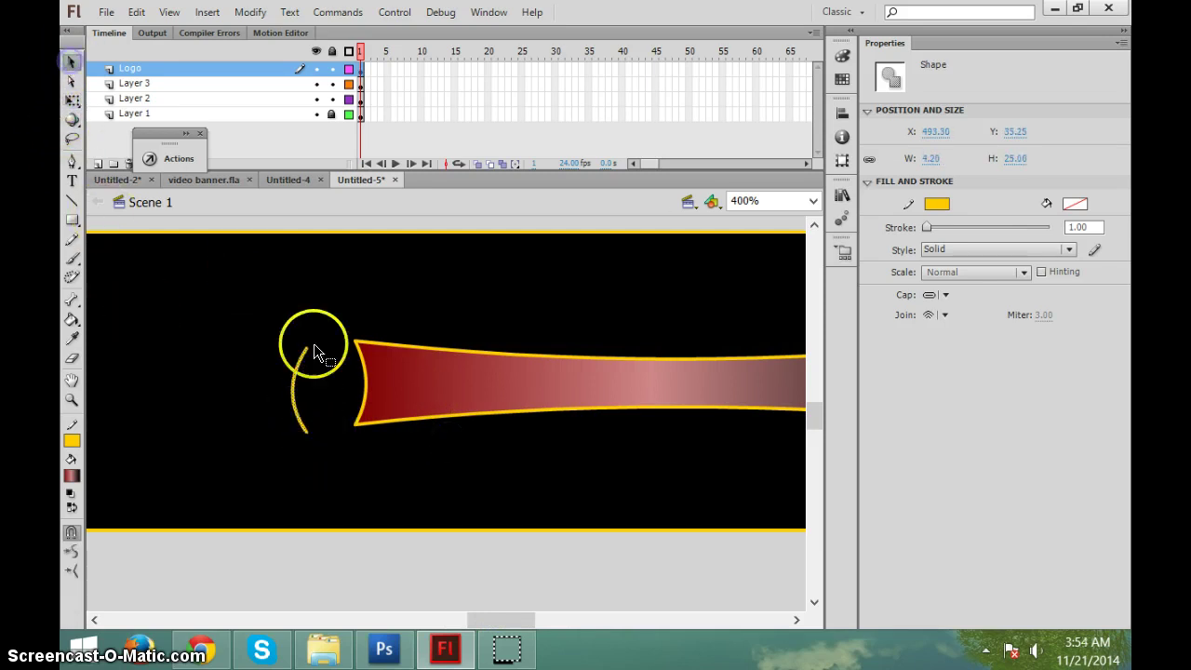
pyautogui.moveTo(310, 345)
pyautogui.mouseDown()
pyautogui.moveTo(300, 391)
pyautogui.moveTo(340, 373)
pyautogui.mouseUp()
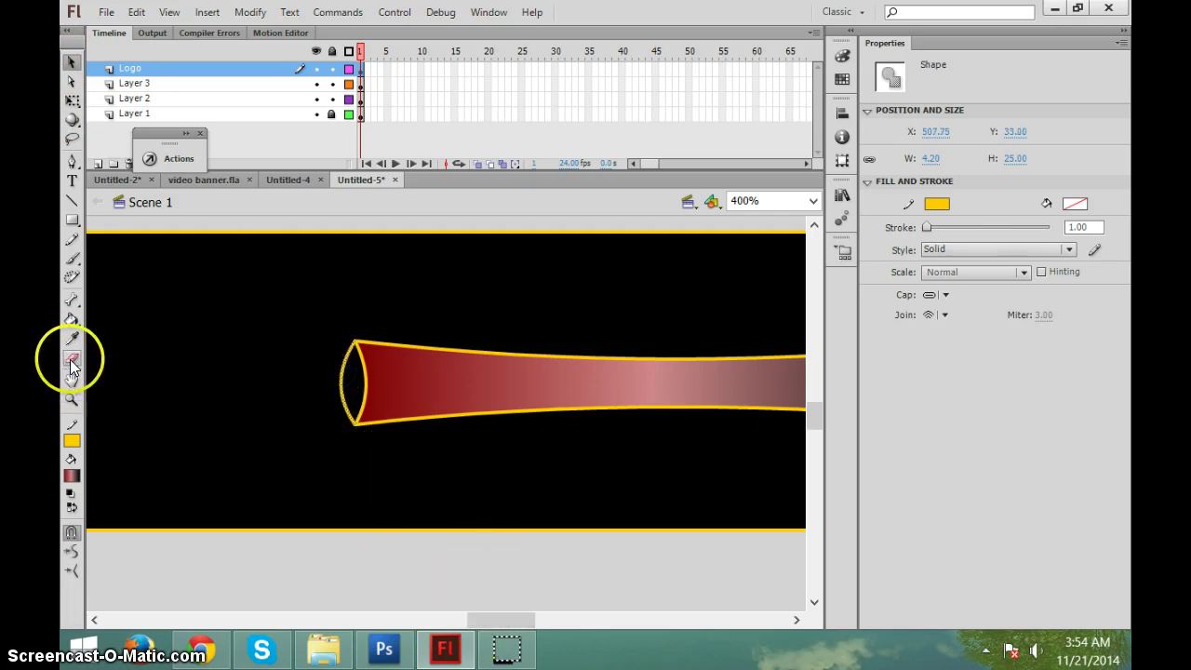
# Fill the end cap with the pinkish gradient and zoom out to 200%
pyautogui.click(70, 321)
pyautogui.click(346, 379)
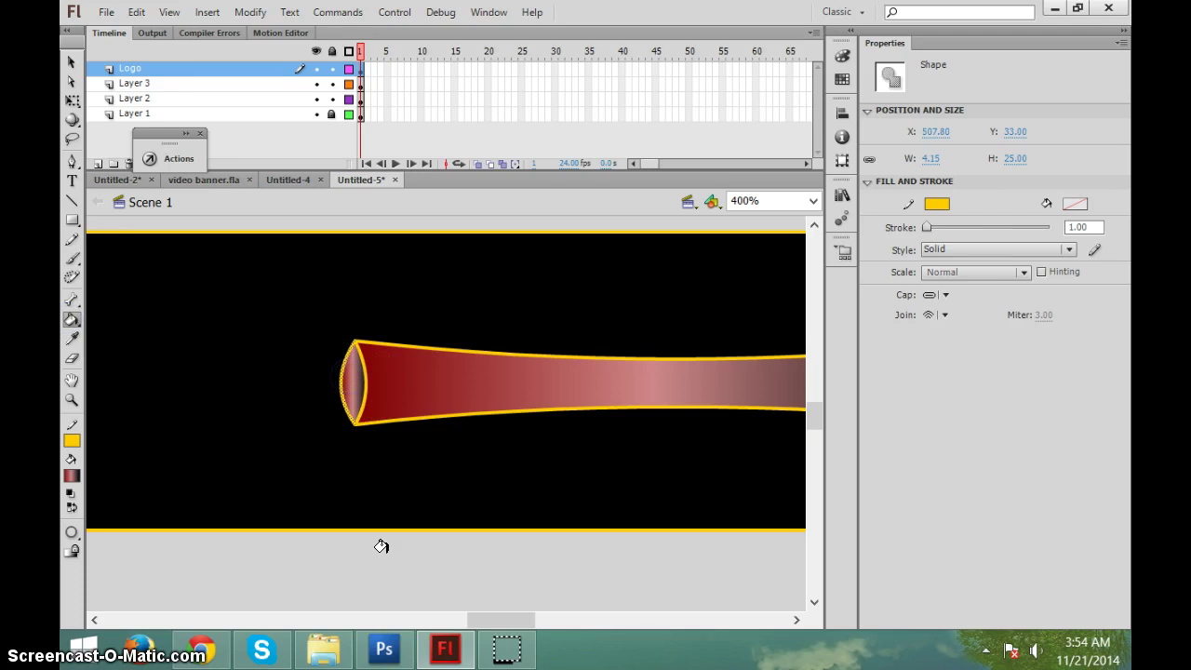
pyautogui.moveTo(505, 619); pyautogui.dragTo(548, 619)
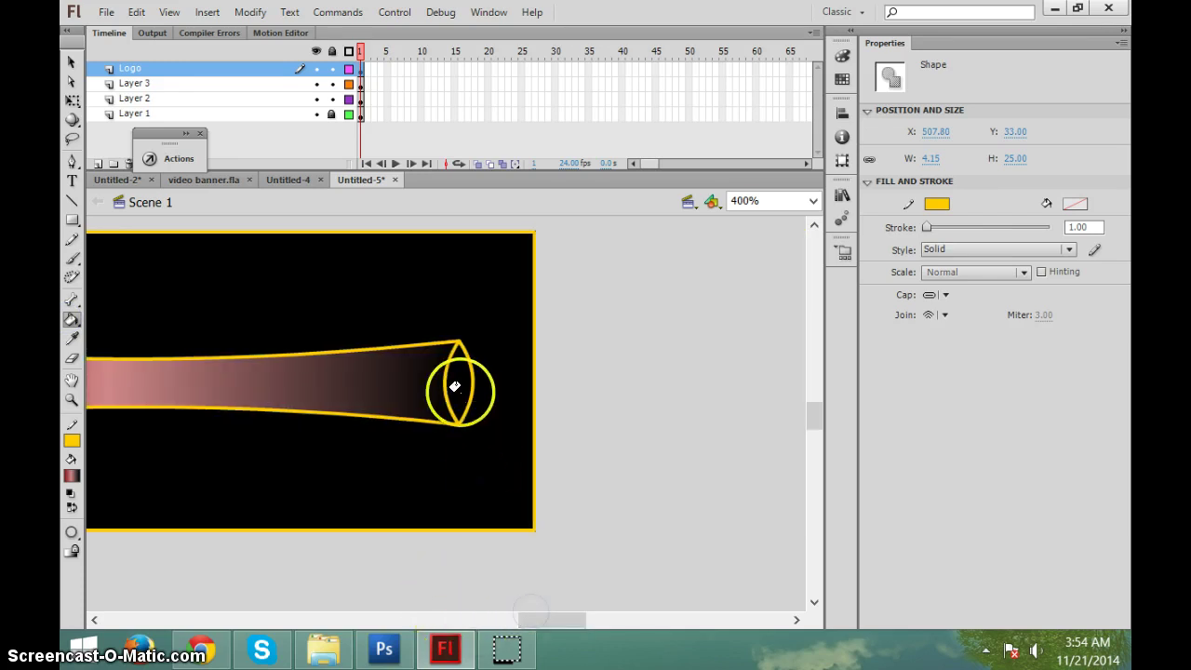
pyautogui.click(505, 618)
pyautogui.click(71, 400)
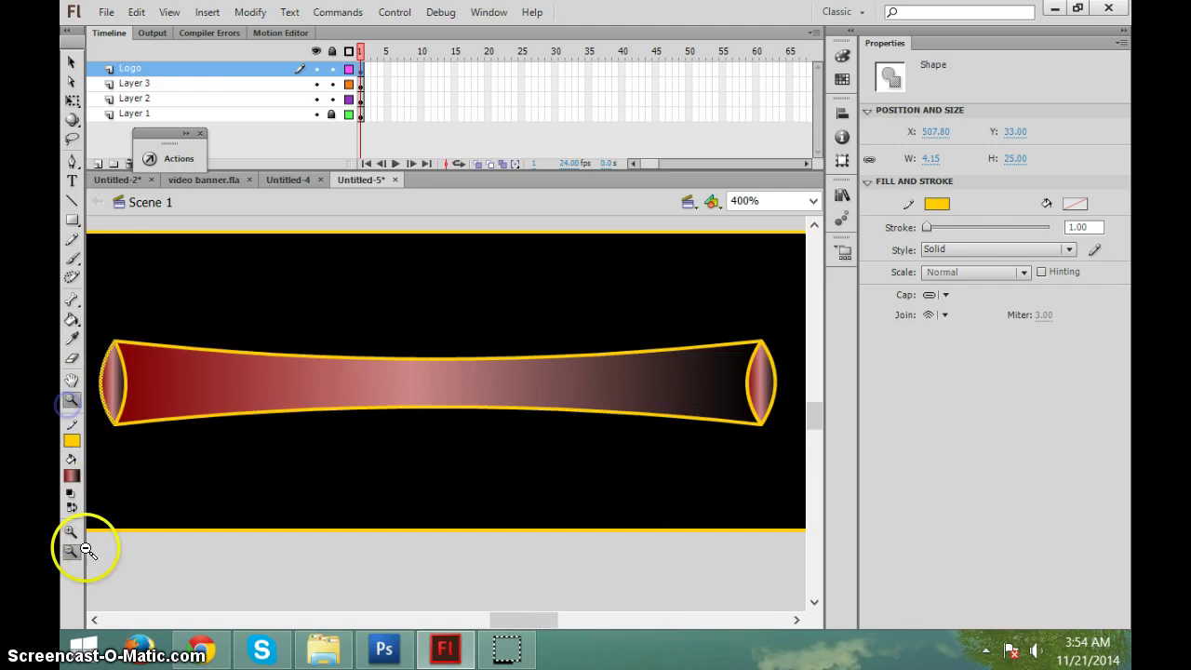
pyautogui.click(70, 551)
pyautogui.click(359, 413)
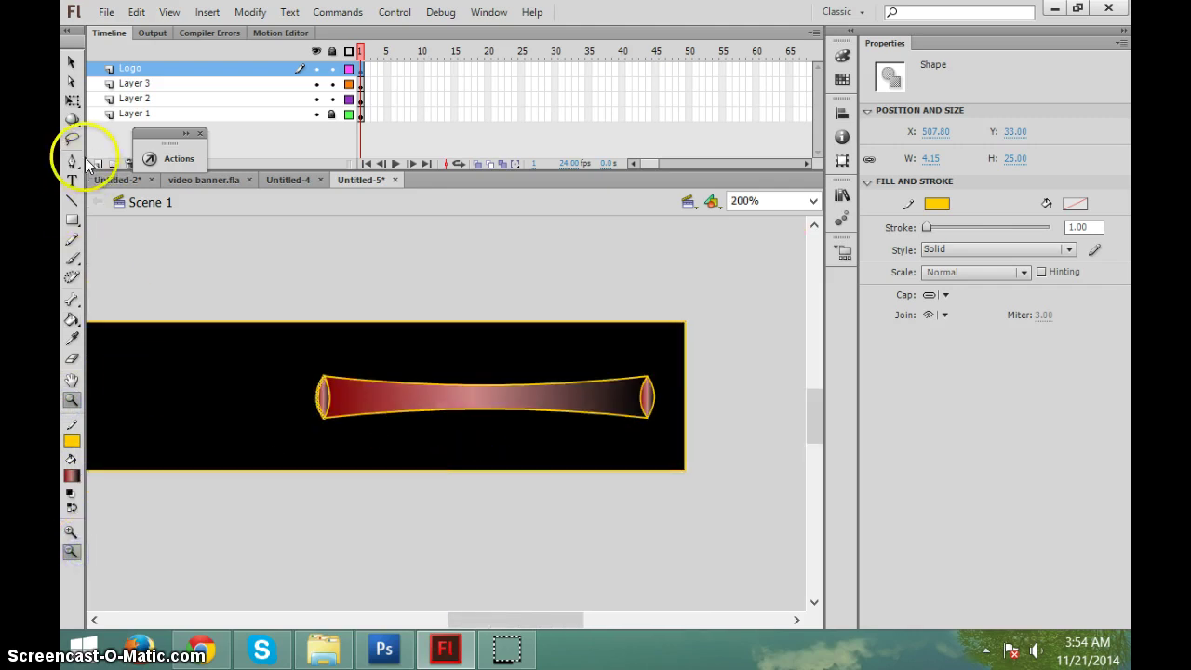
# Type 'Flashban.com' as a text box on the red ribbon
pyautogui.click(71, 181)
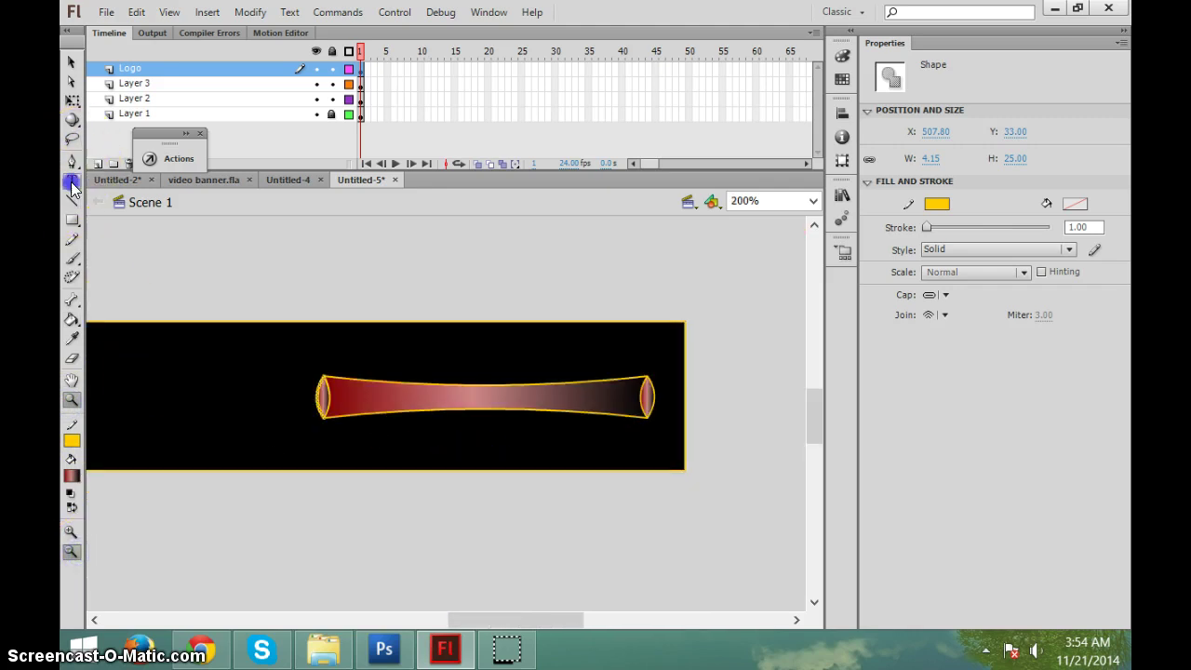
pyautogui.click(407, 390)
pyautogui.write('las')
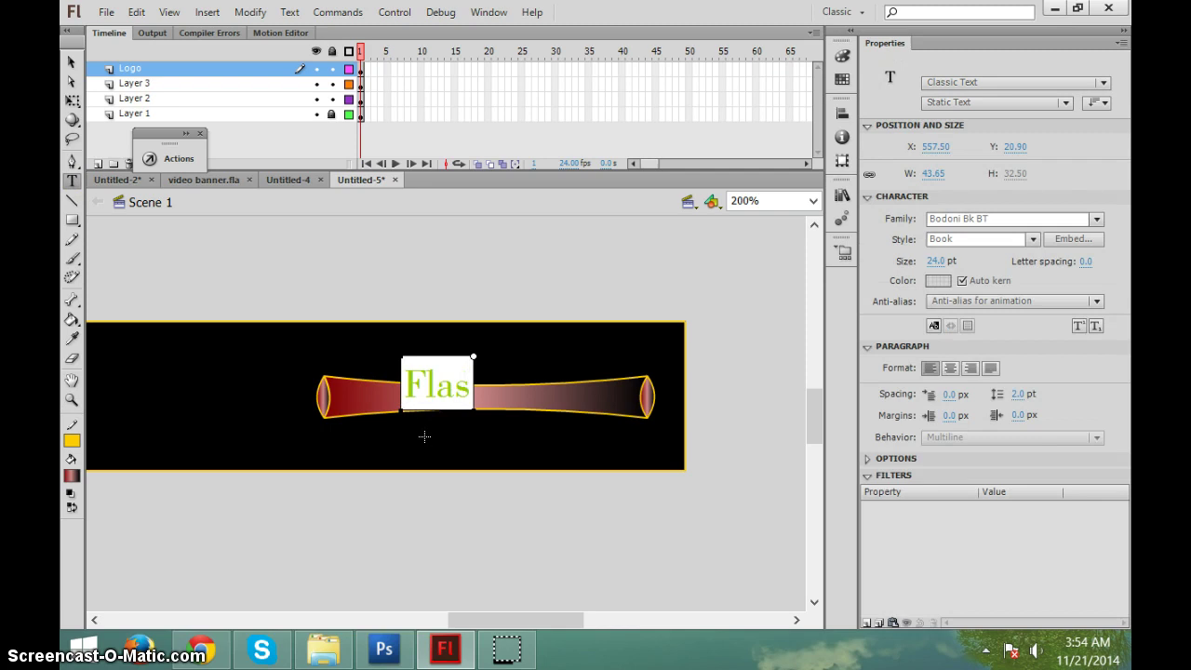
pyautogui.write('hban.com')
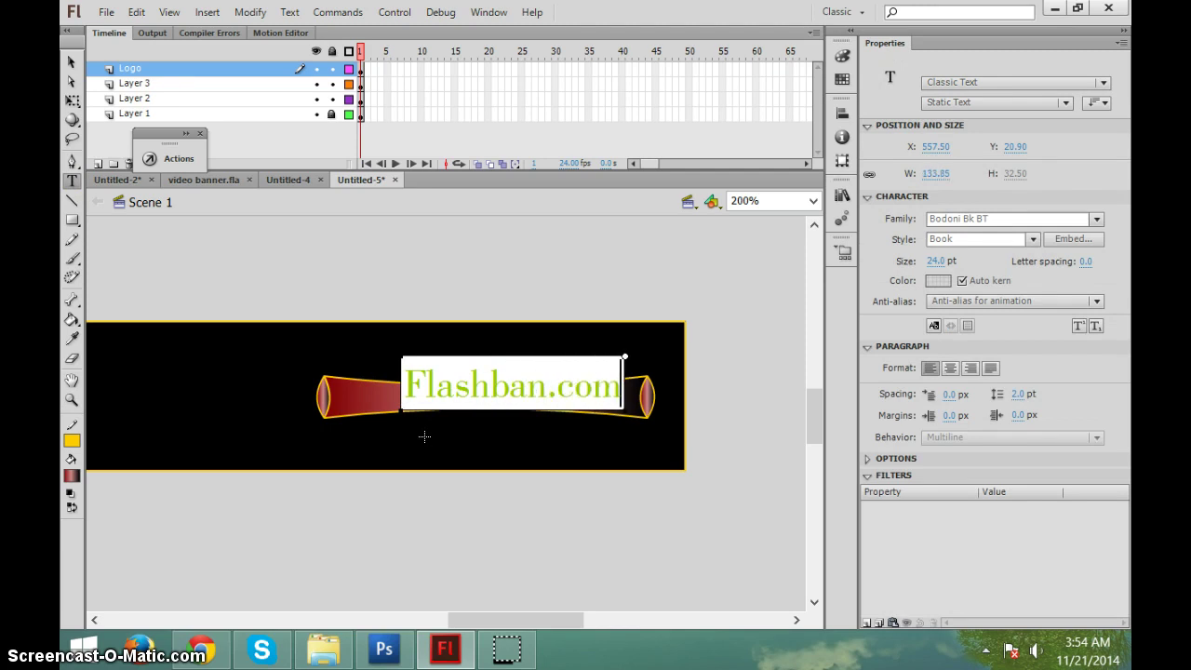
pyautogui.click(72, 62)
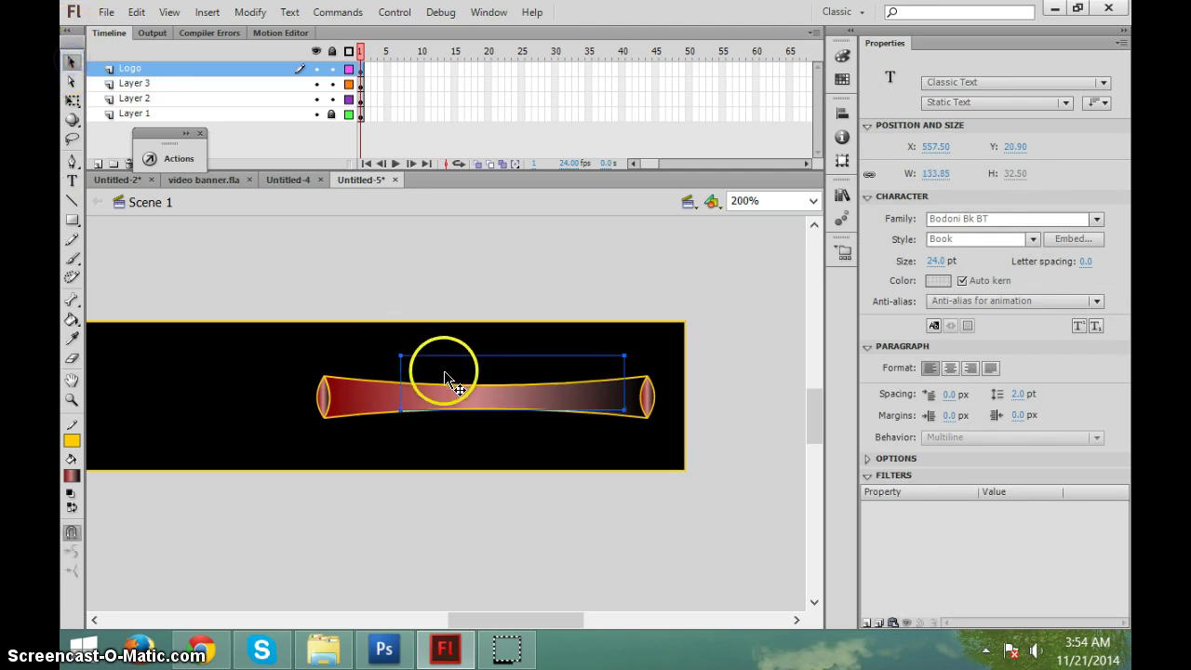
# Make the Flashban.com text white and move it just above the stage
pyautogui.moveTo(444, 370); pyautogui.dragTo(403, 345)
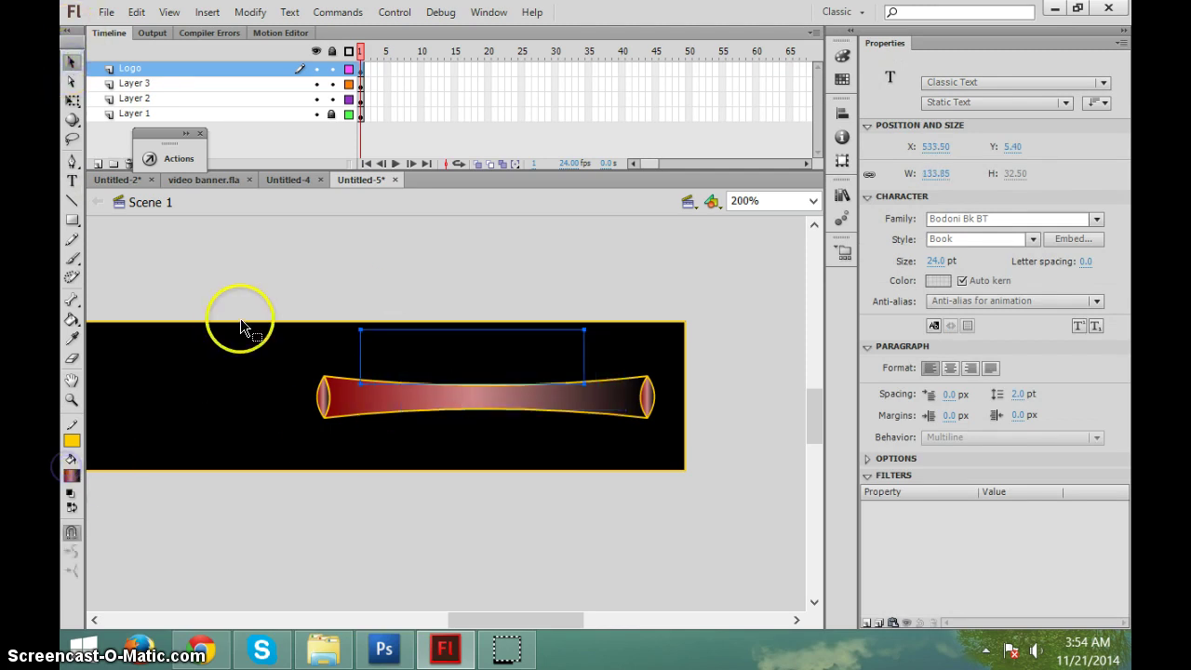
pyautogui.click(74, 475)
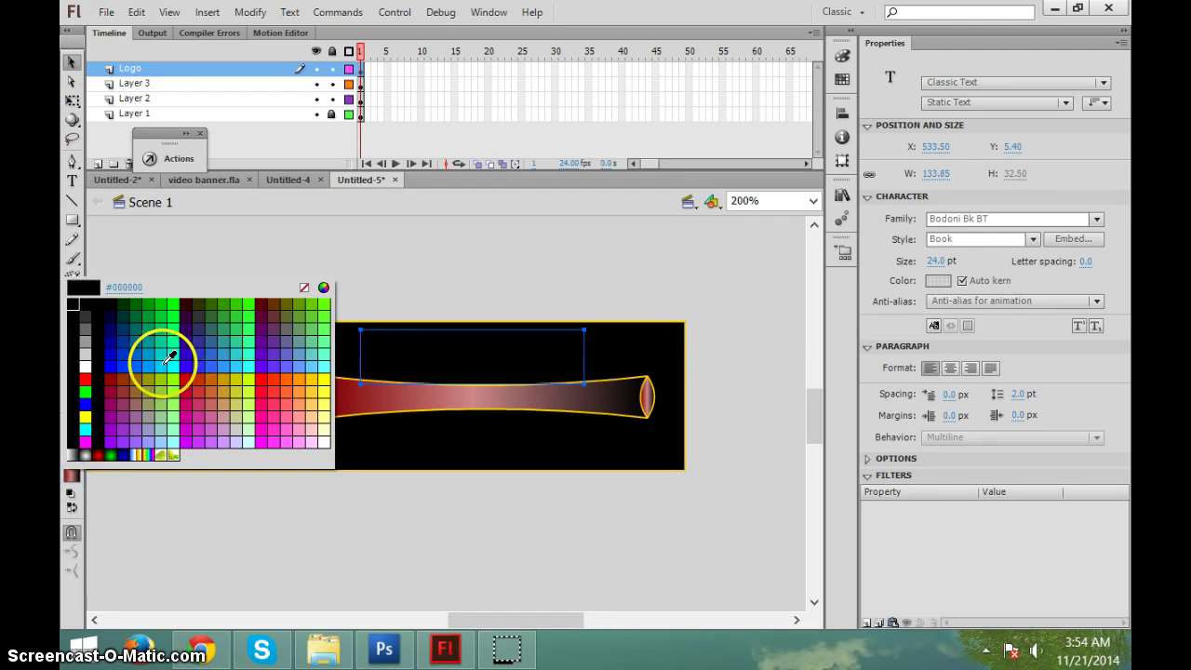
pyautogui.click(85, 367)
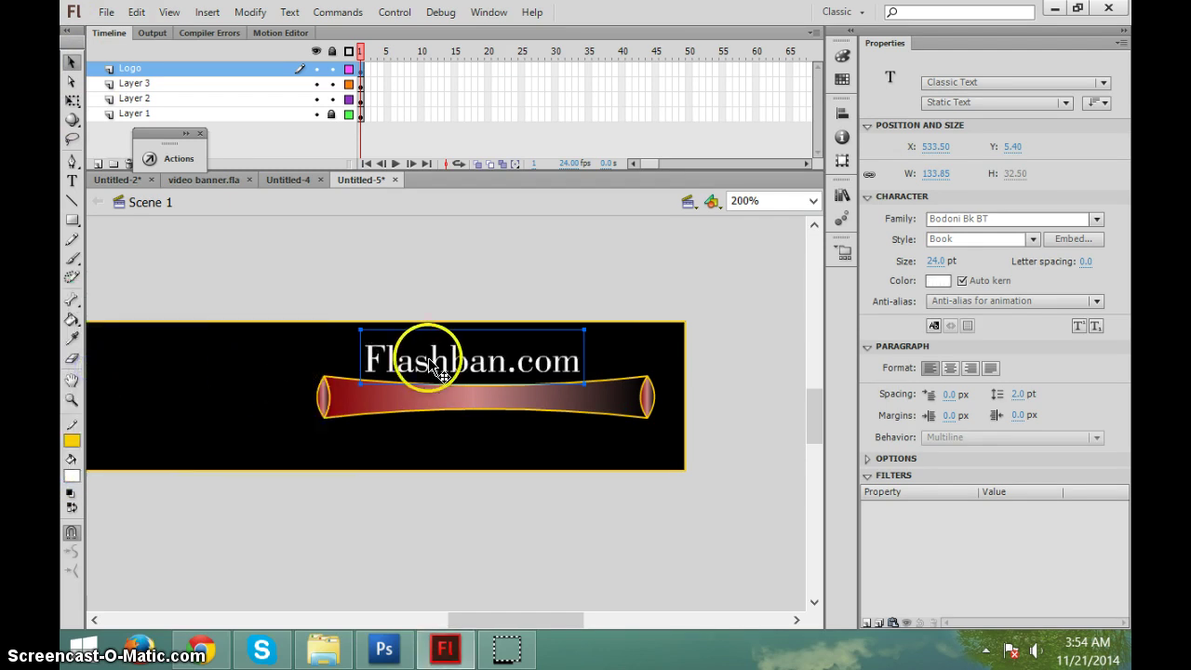
pyautogui.moveTo(425, 352); pyautogui.dragTo(421, 369)
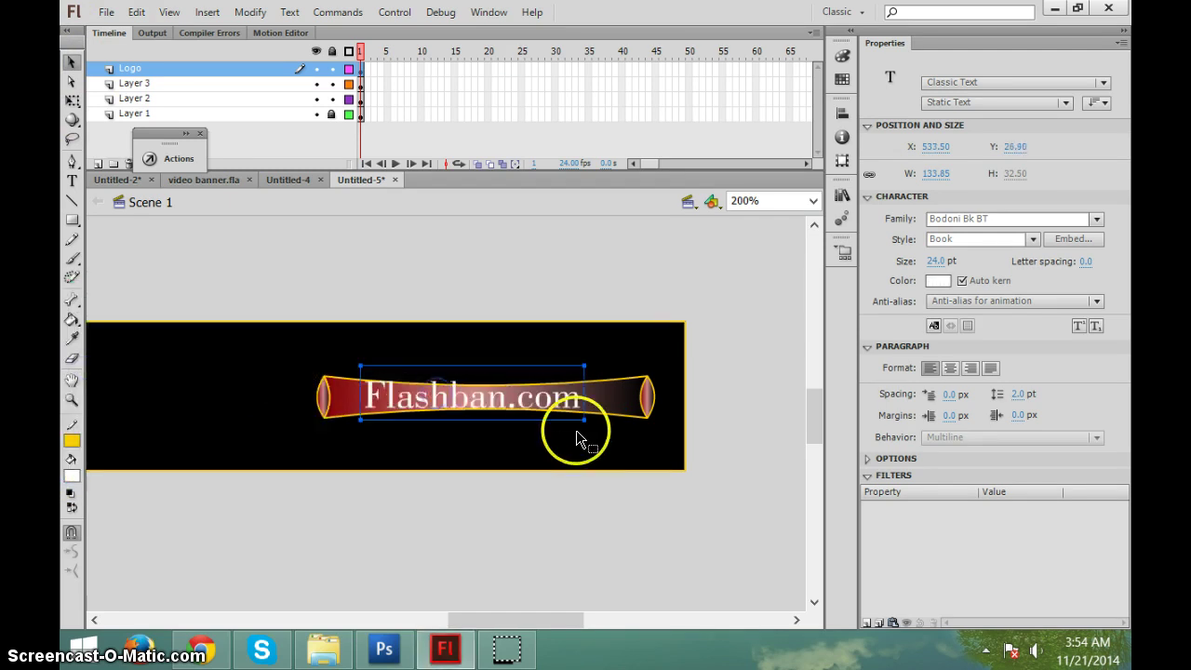
pyautogui.hotkey('ctrl', 'z')
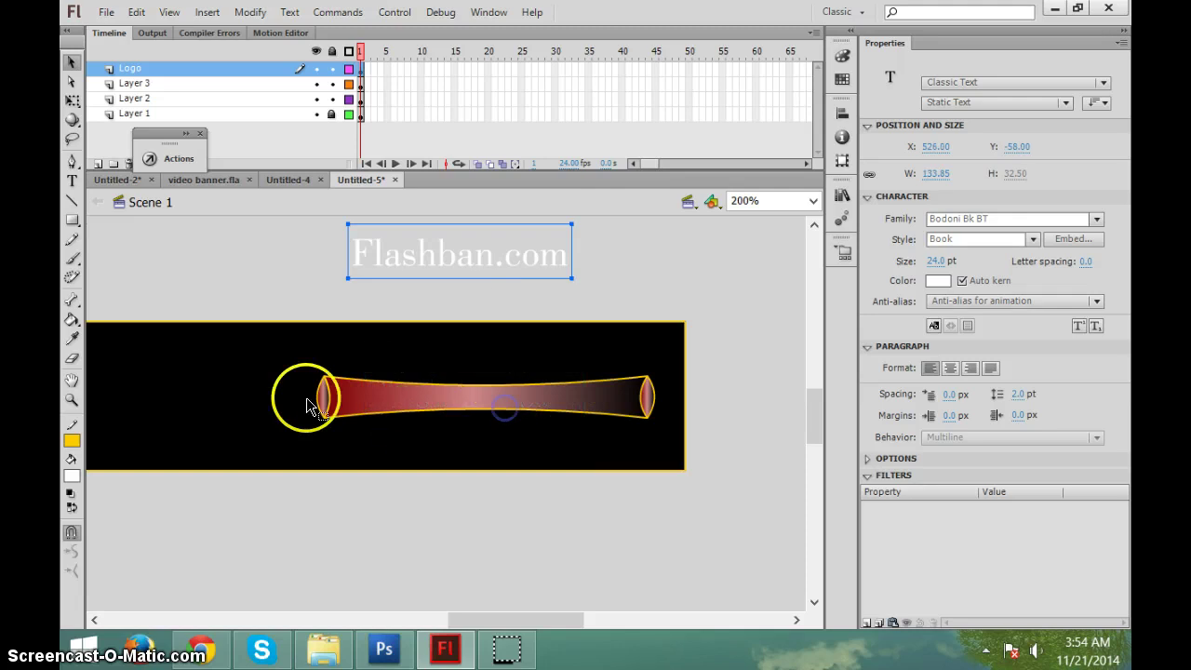
pyautogui.moveTo(293, 369); pyautogui.dragTo(662, 430)
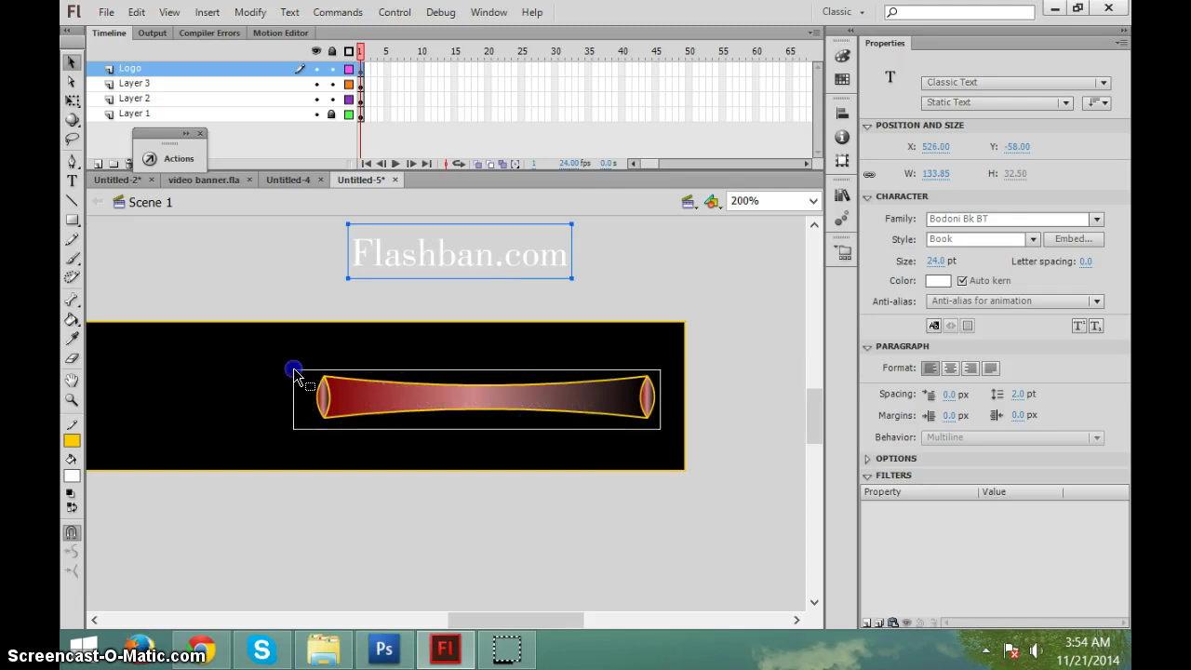
# Stretch the red ribbon taller by raising its top and lowering its bottom edge
pyautogui.click(71, 100)
pyautogui.moveTo(486, 364); pyautogui.dragTo(486, 350)
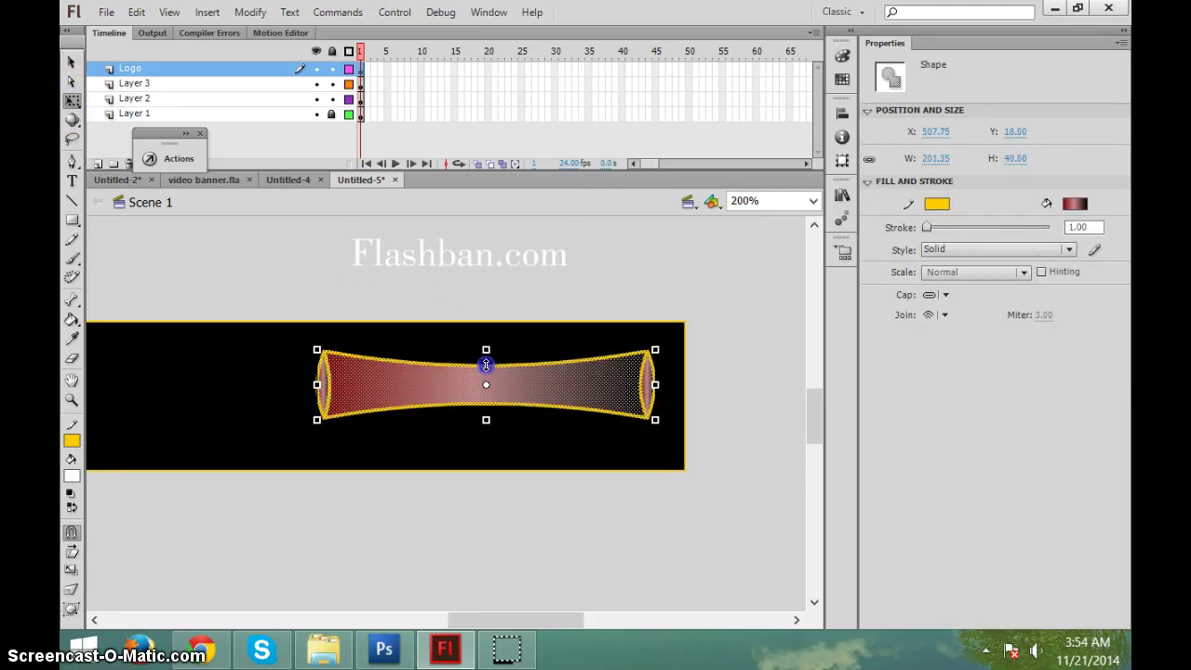
pyautogui.moveTo(486, 418); pyautogui.dragTo(487, 442)
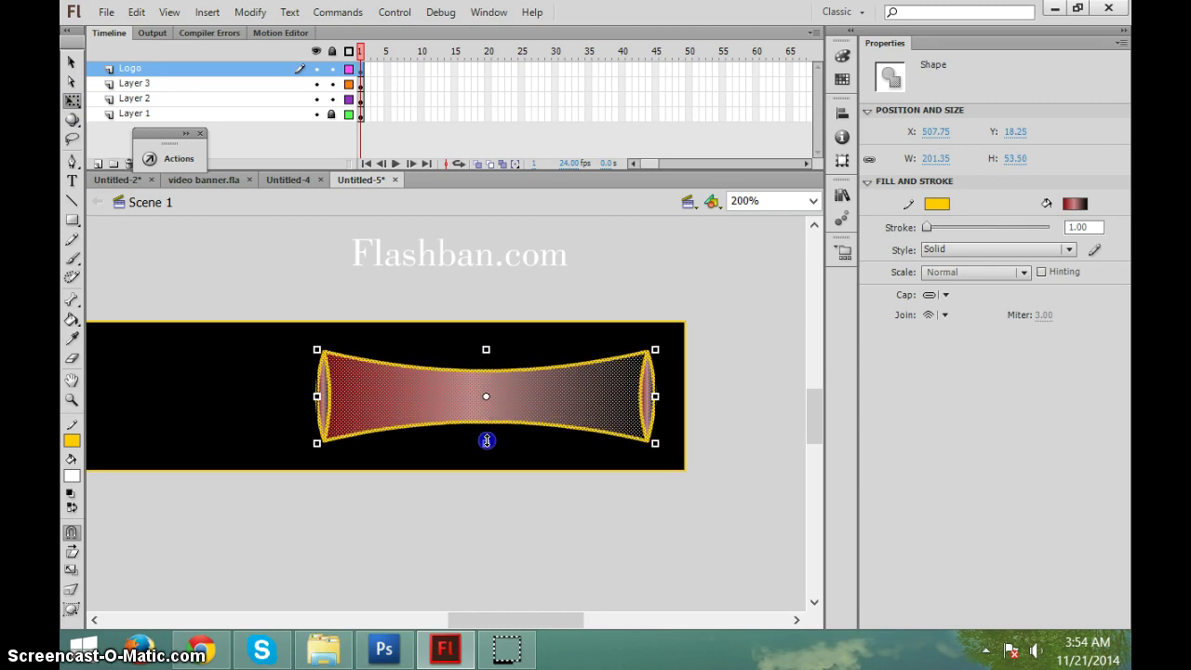
pyautogui.click(72, 62)
pyautogui.click(226, 267)
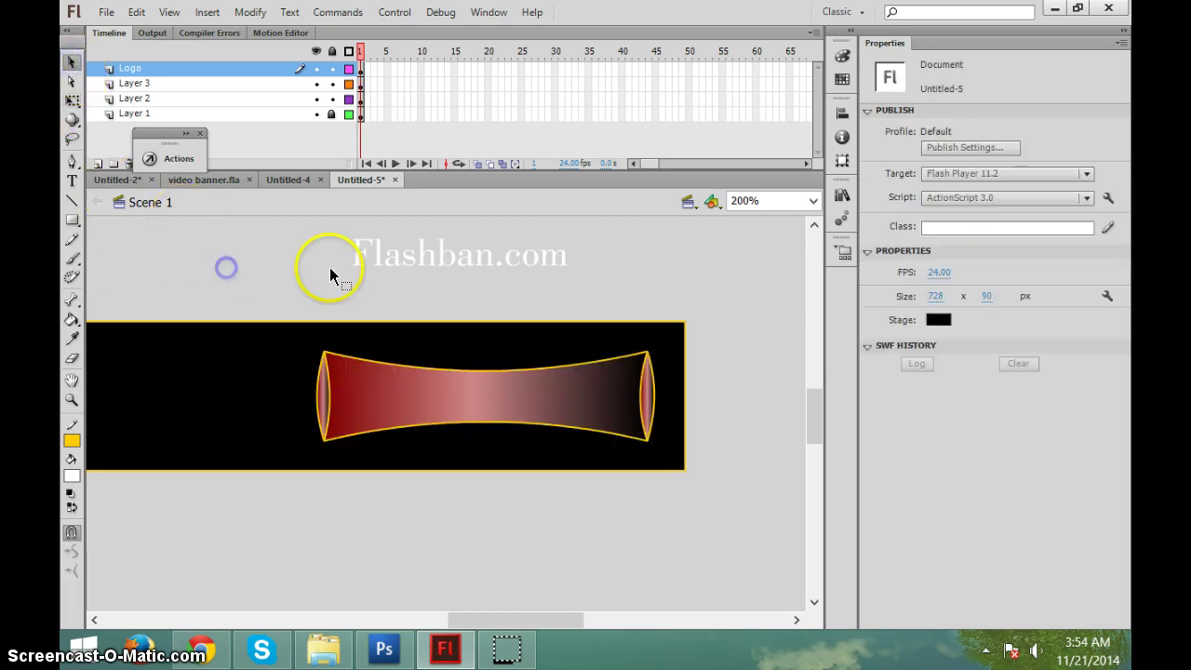
# Centre the Flashban.com text on the ribbon and run a test movie
pyautogui.click(394, 248)
pyautogui.moveTo(439, 260)
pyautogui.mouseDown()
pyautogui.moveTo(477, 391)
pyautogui.moveTo(467, 400)
pyautogui.mouseUp()
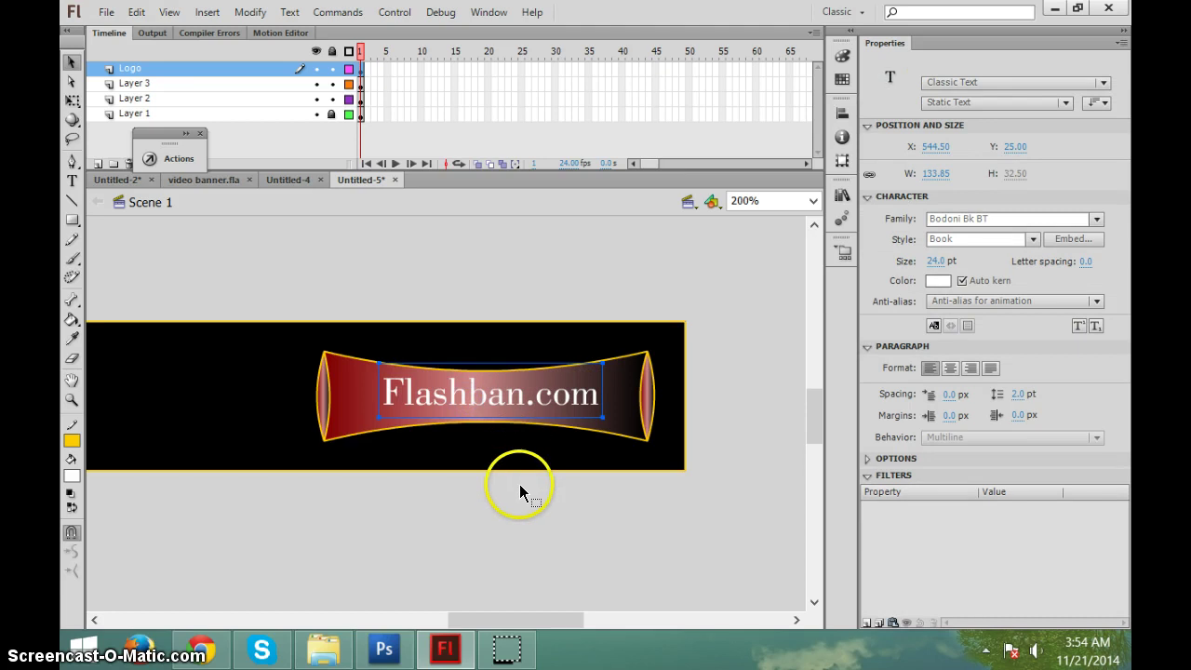
pyautogui.press('Down')
pyautogui.click(302, 348)
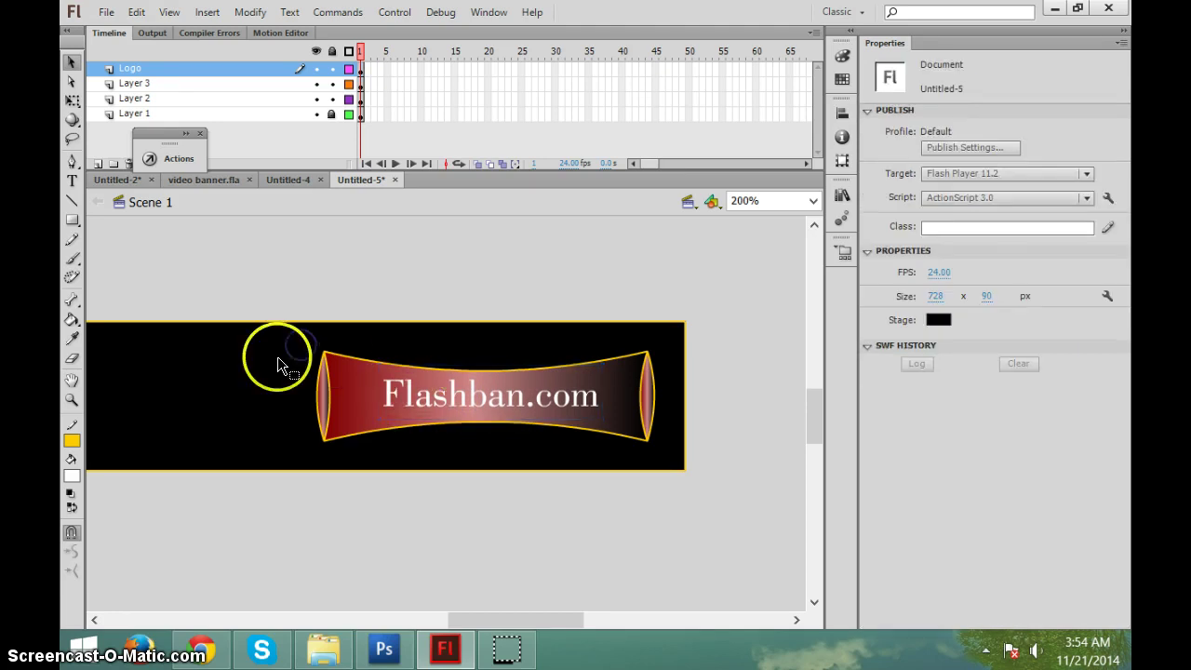
pyautogui.hotkey('ctrl', 'Return')
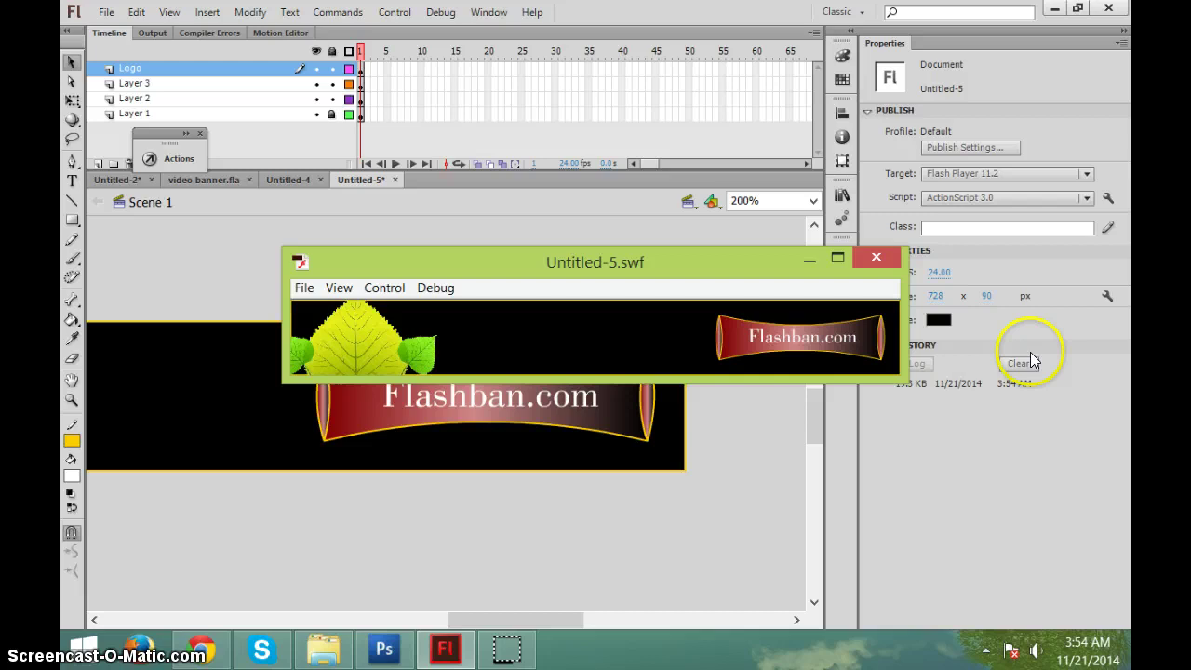
# Change the logo gradient's right stop to orange-red FF3300
pyautogui.click(875, 258)
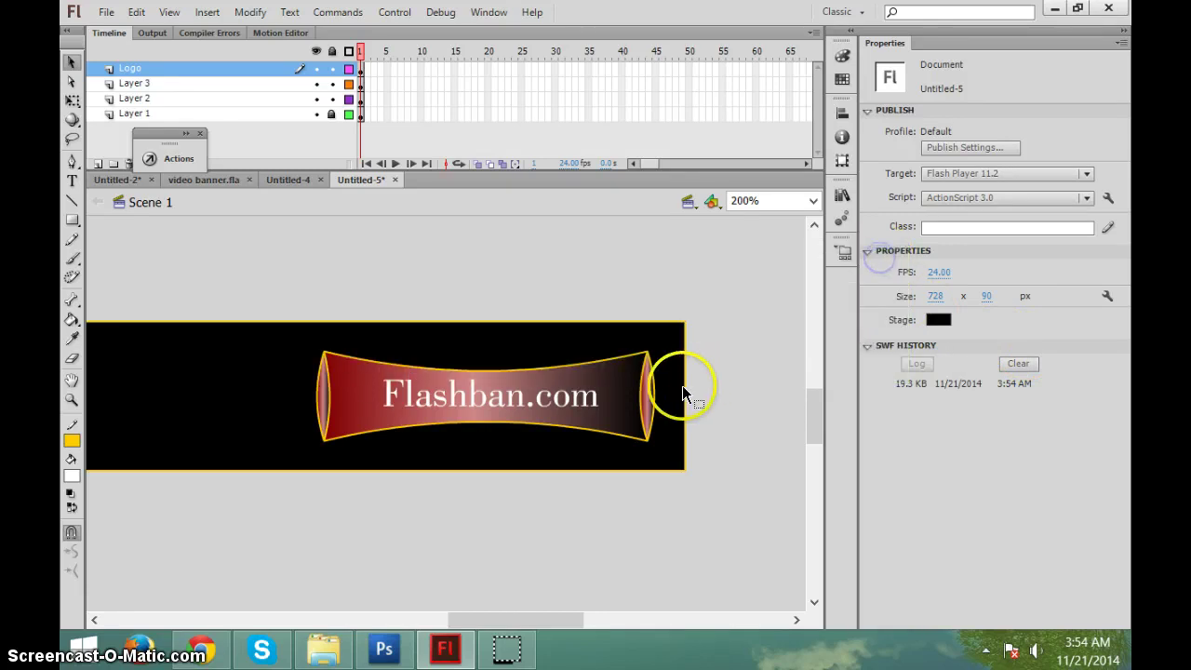
pyautogui.click(614, 392)
pyautogui.click(842, 56)
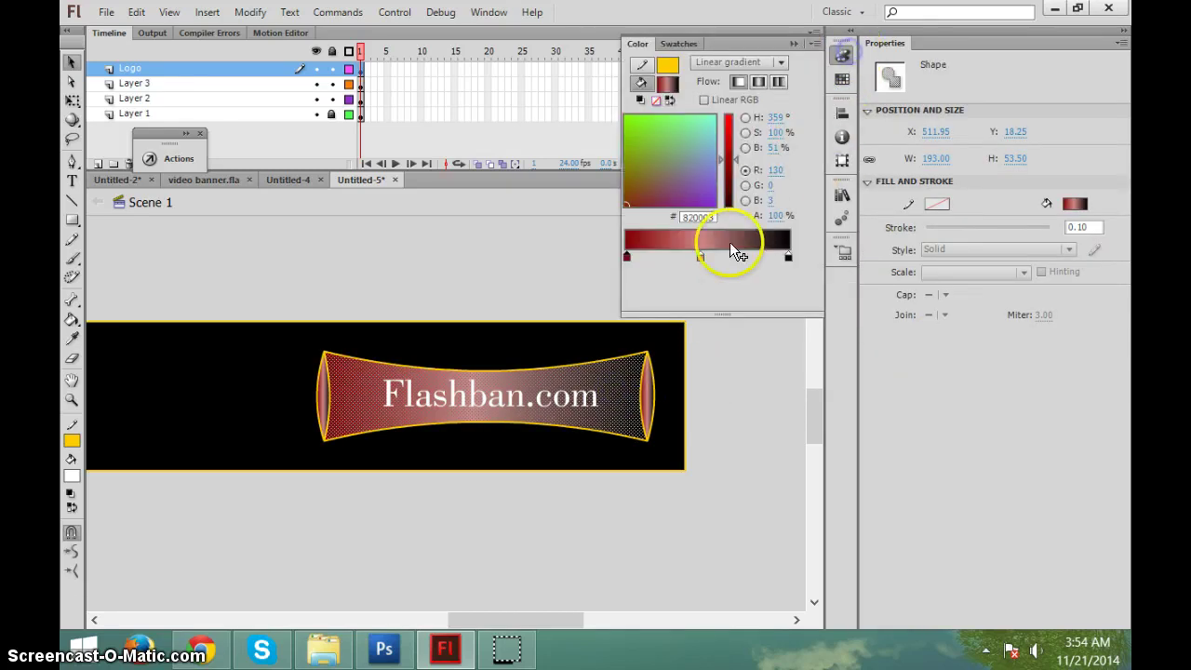
pyautogui.click(788, 257)
pyautogui.doubleClick(788, 257)
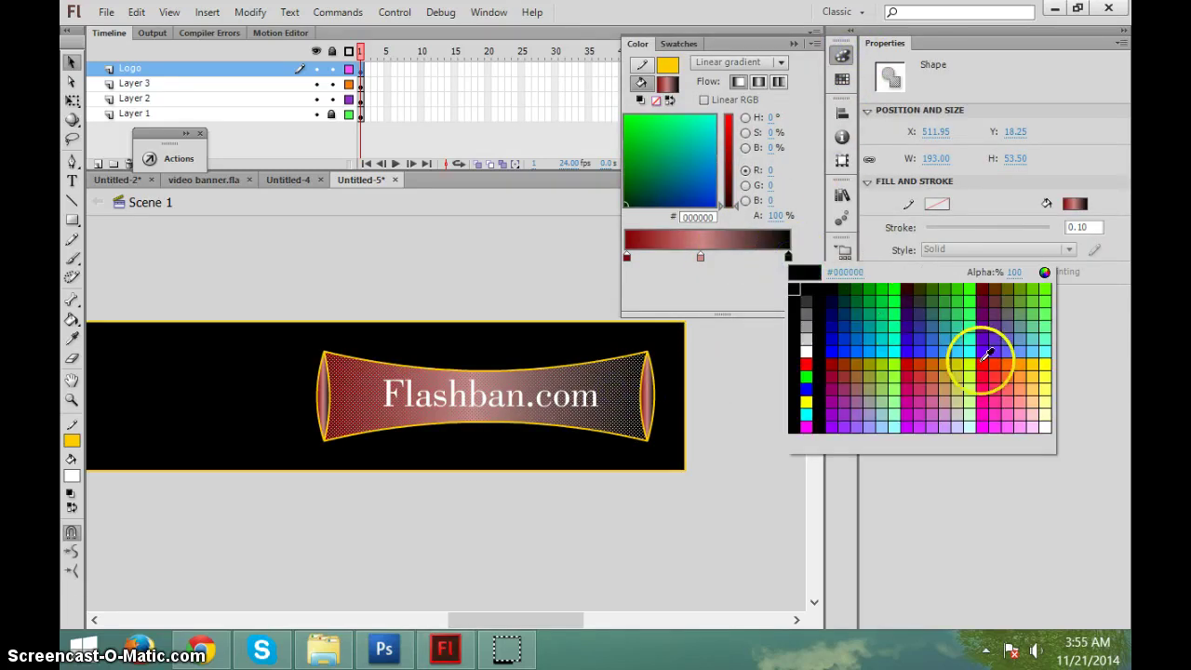
pyautogui.click(992, 361)
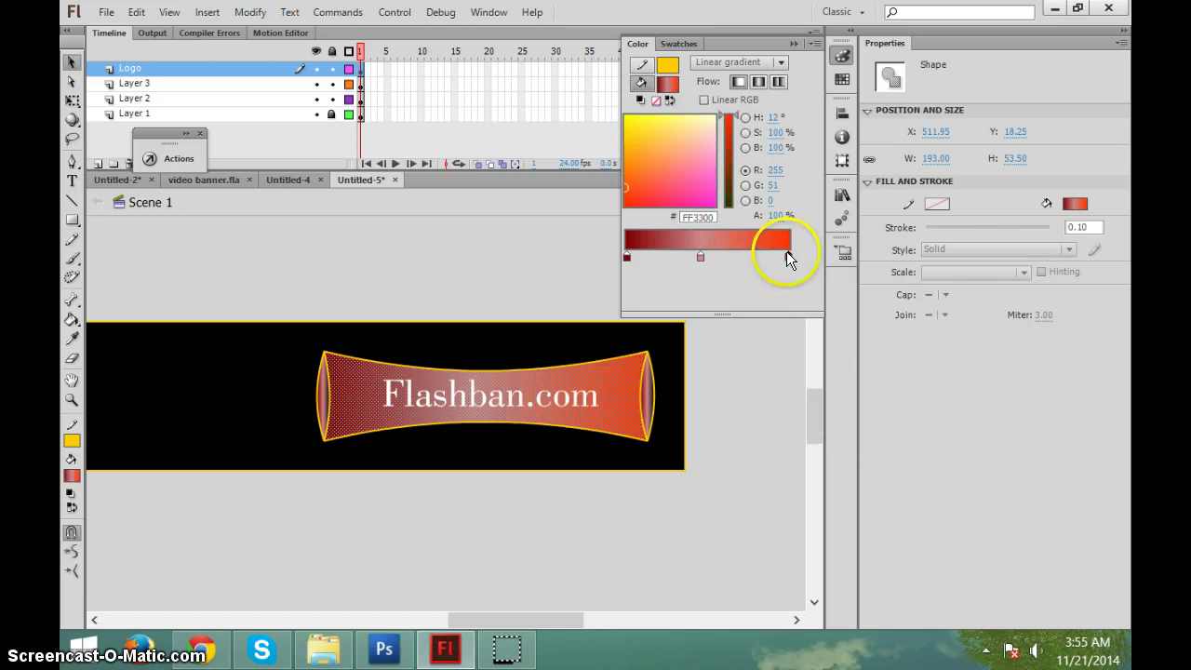
pyautogui.click(735, 386)
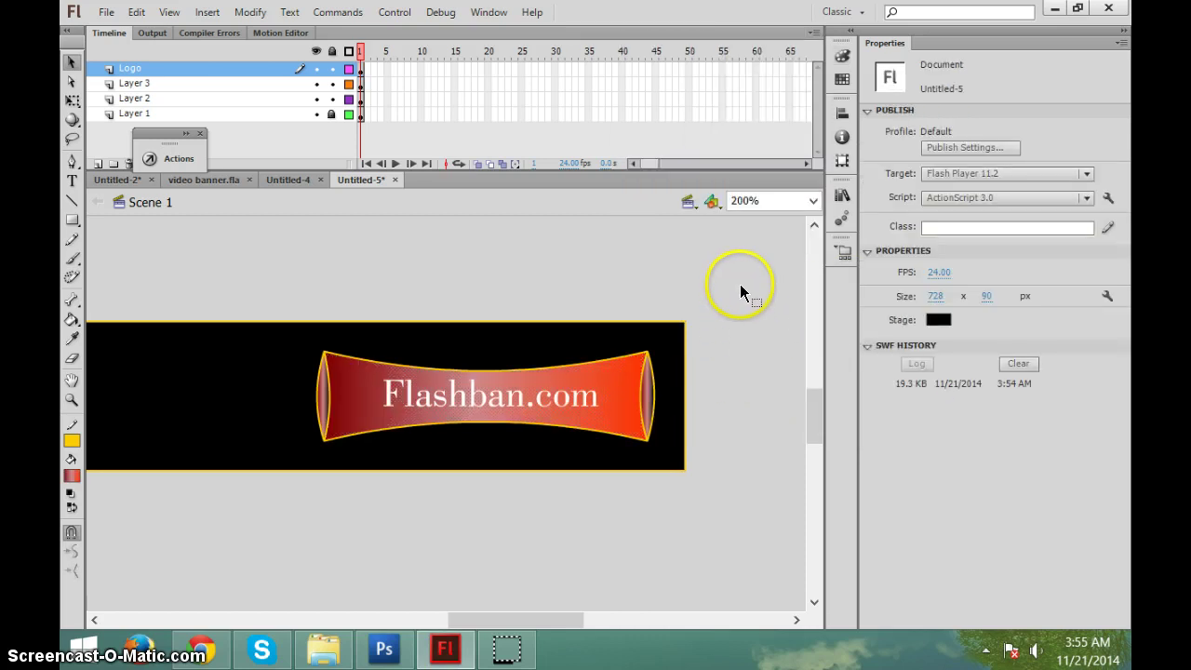
# Preview the new orange-red gradient in a test movie, then close it
pyautogui.hotkey('ctrl', 'Return')
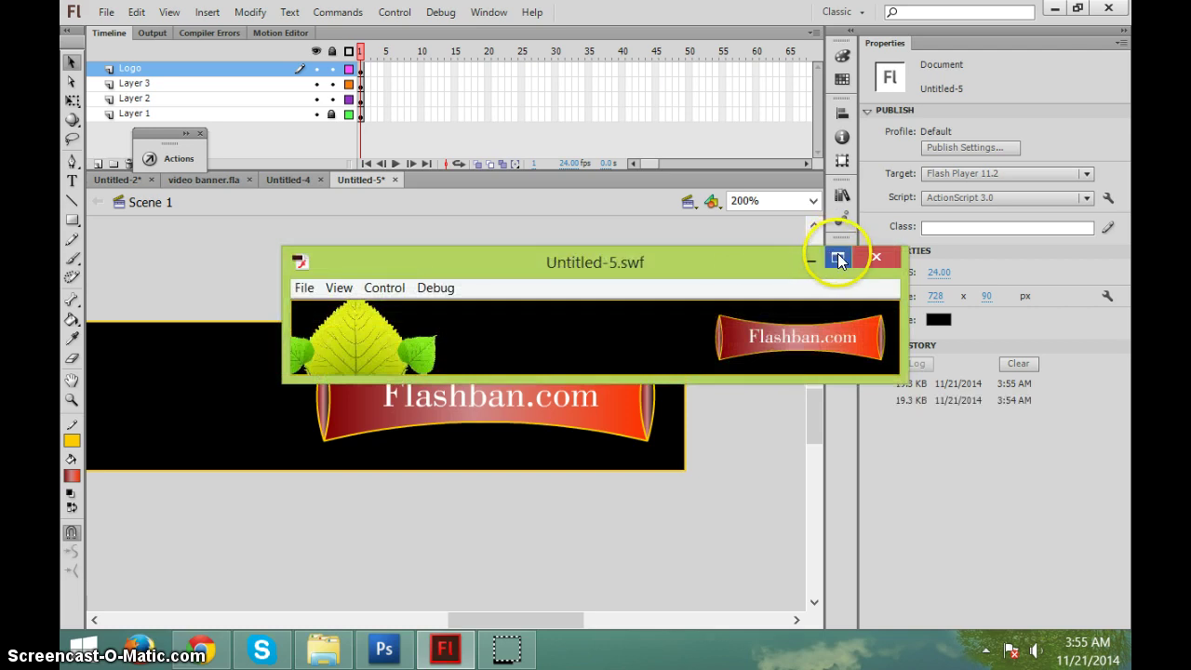
pyautogui.click(885, 260)
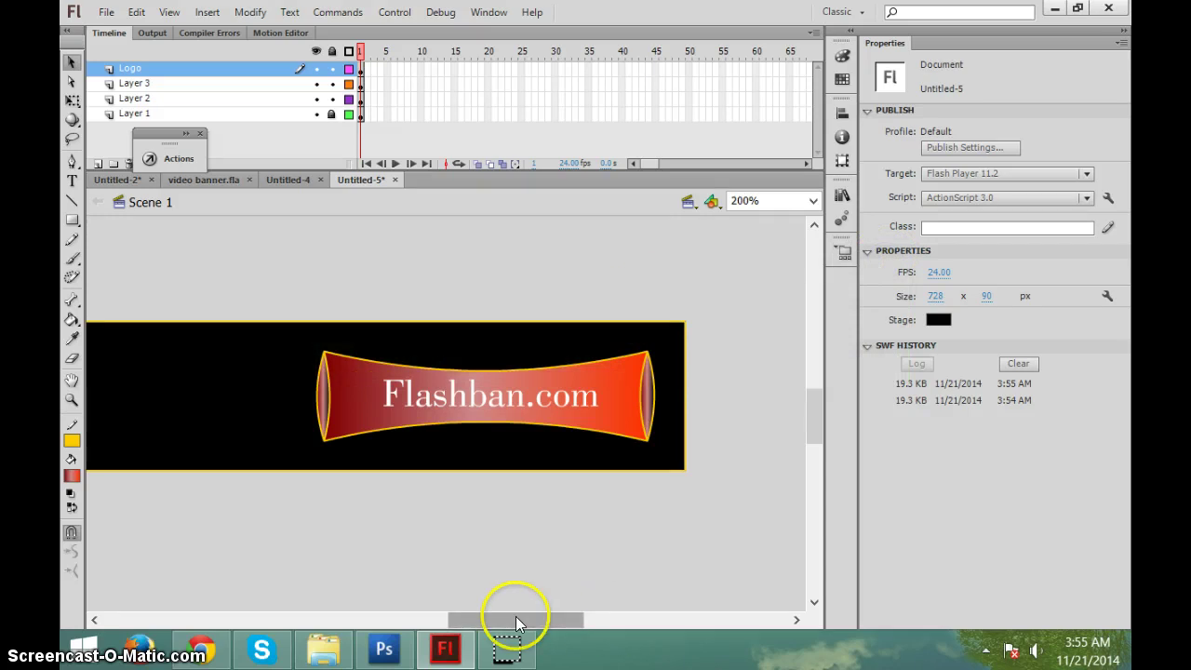
pyautogui.moveTo(515, 618); pyautogui.dragTo(512, 622)
# Convert the whole Flashban.com logo into a movie clip symbol
pyautogui.click(302, 346)
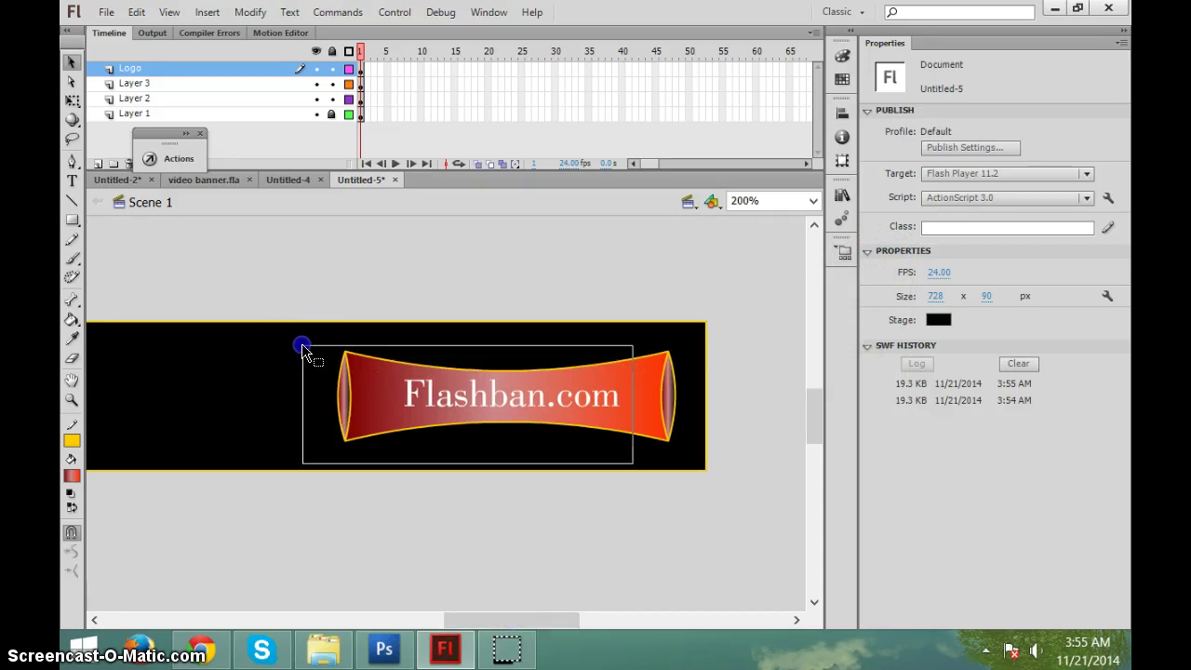
pyautogui.moveTo(303, 346); pyautogui.dragTo(686, 456)
pyautogui.rightClick(674, 458)
pyautogui.click(629, 261)
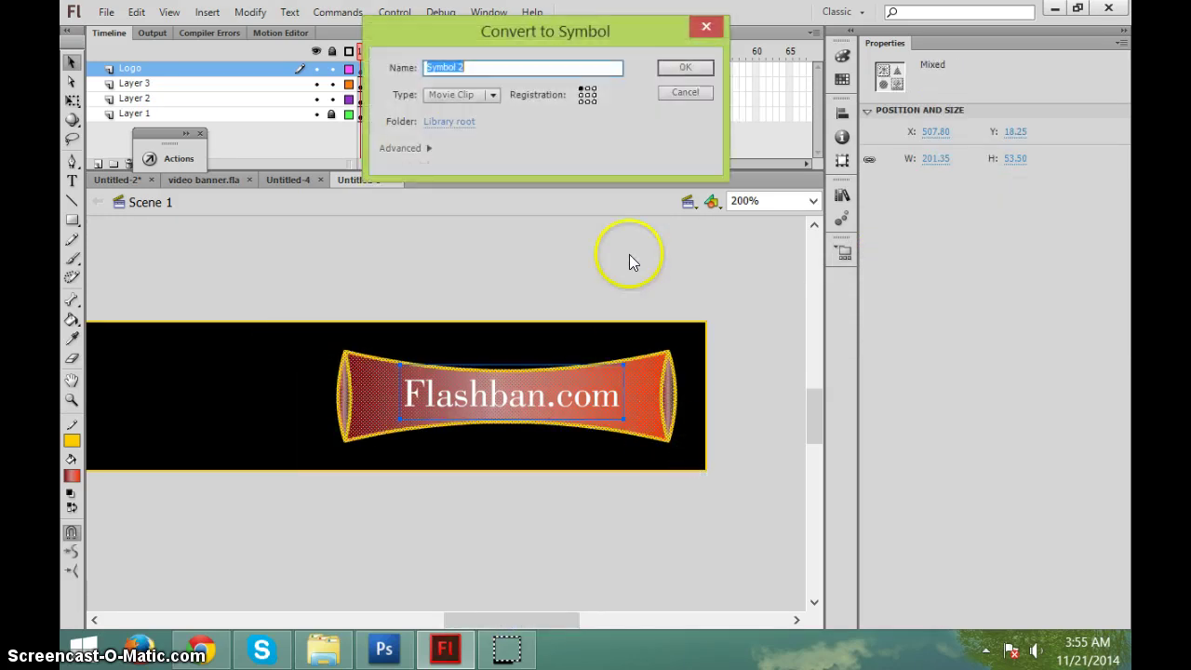
pyautogui.click(665, 63)
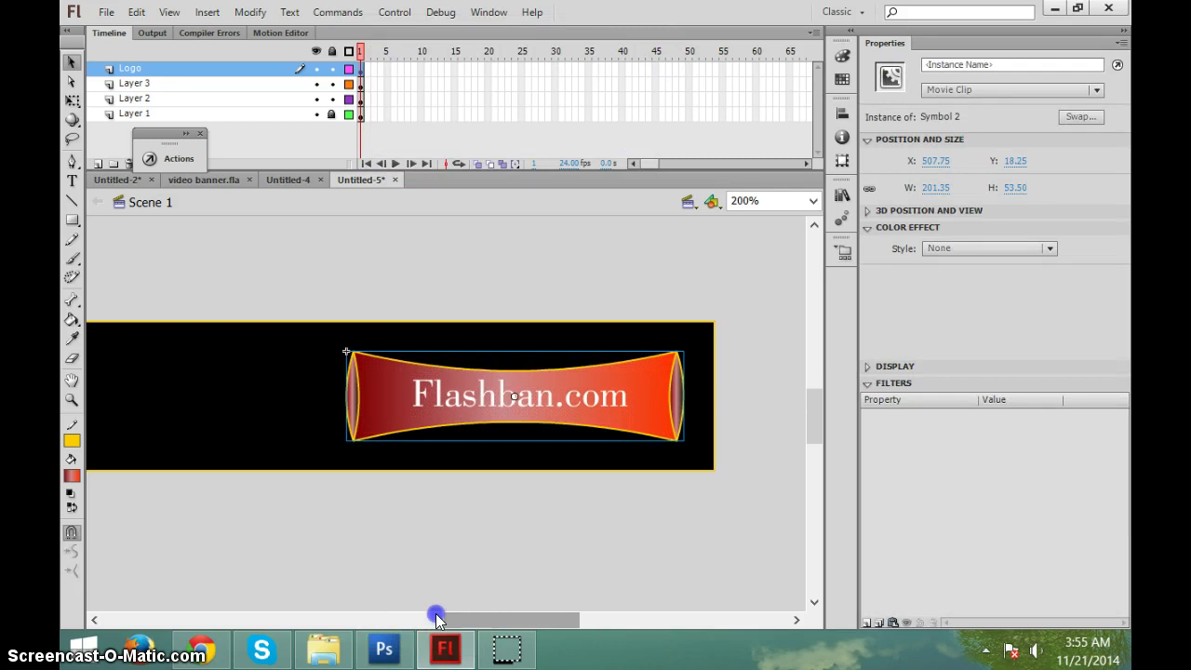
# Convert the small leaf into a movie clip with F8
pyautogui.moveTo(471, 620); pyautogui.dragTo(383, 614)
pyautogui.click(456, 271)
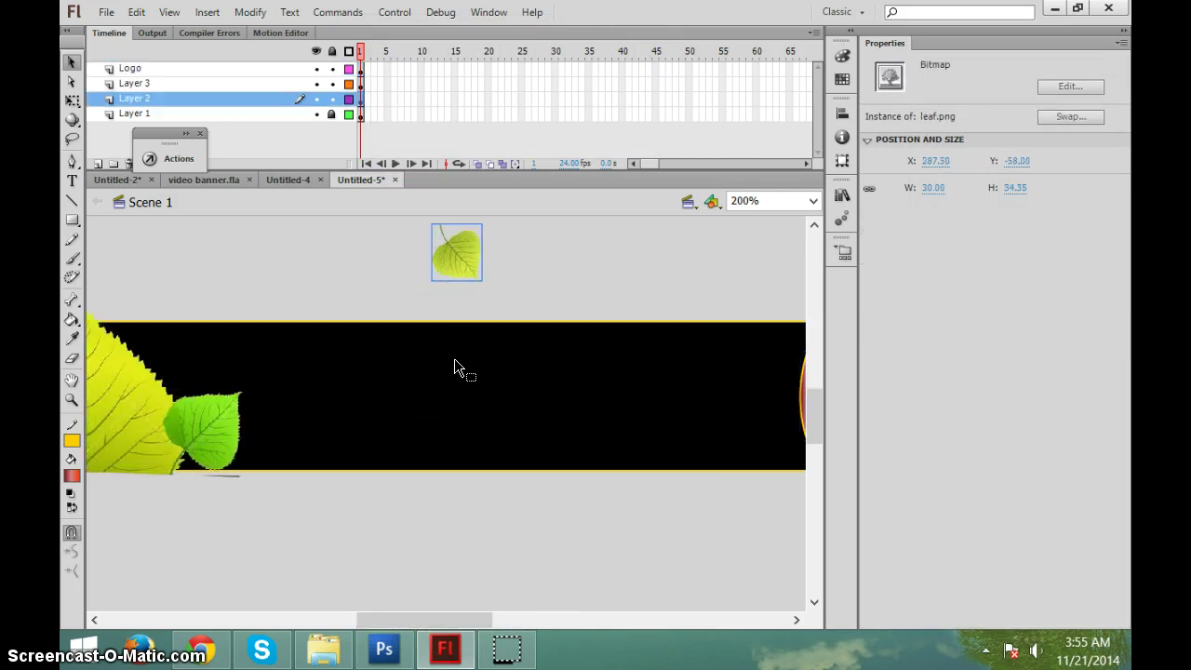
pyautogui.press('F8')
pyautogui.click(686, 66)
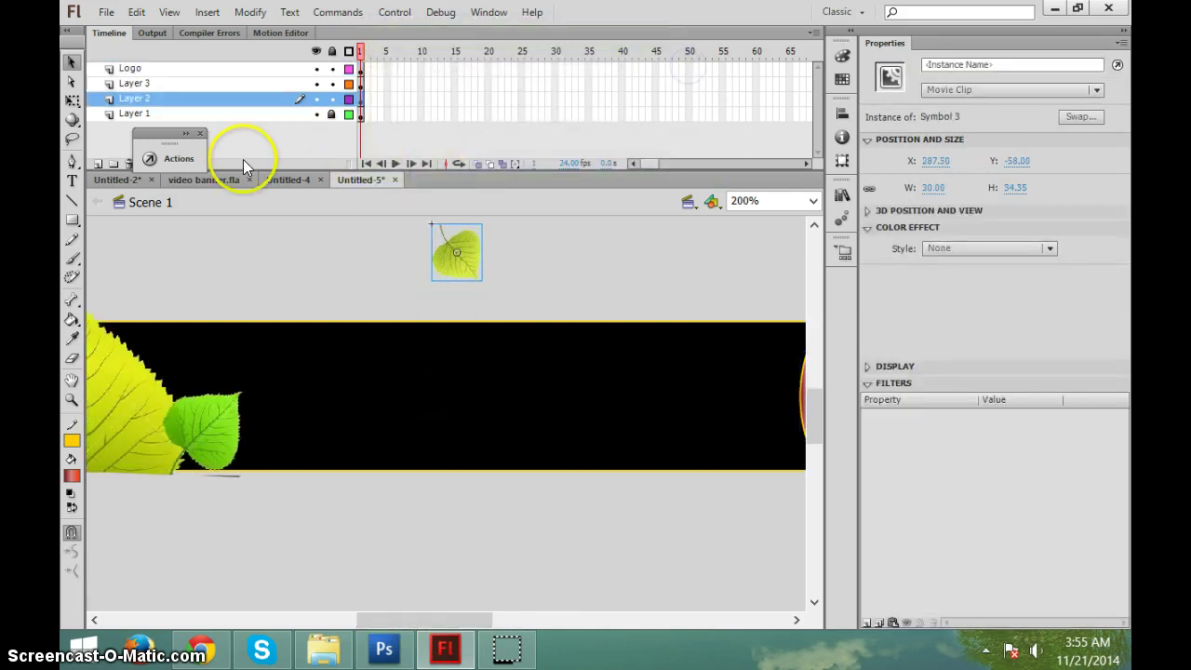
# Add a new layer above Layer 3 and start renaming it
pyautogui.click(97, 163)
pyautogui.click(150, 85)
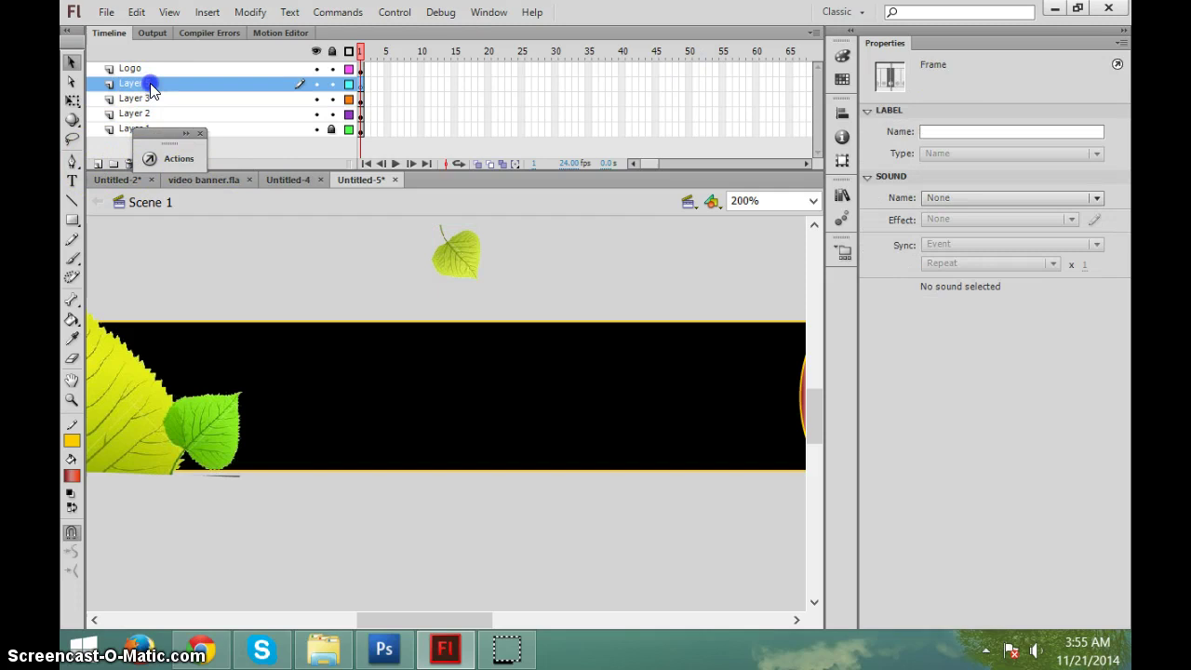
pyautogui.doubleClick(150, 84)
pyautogui.write('text')
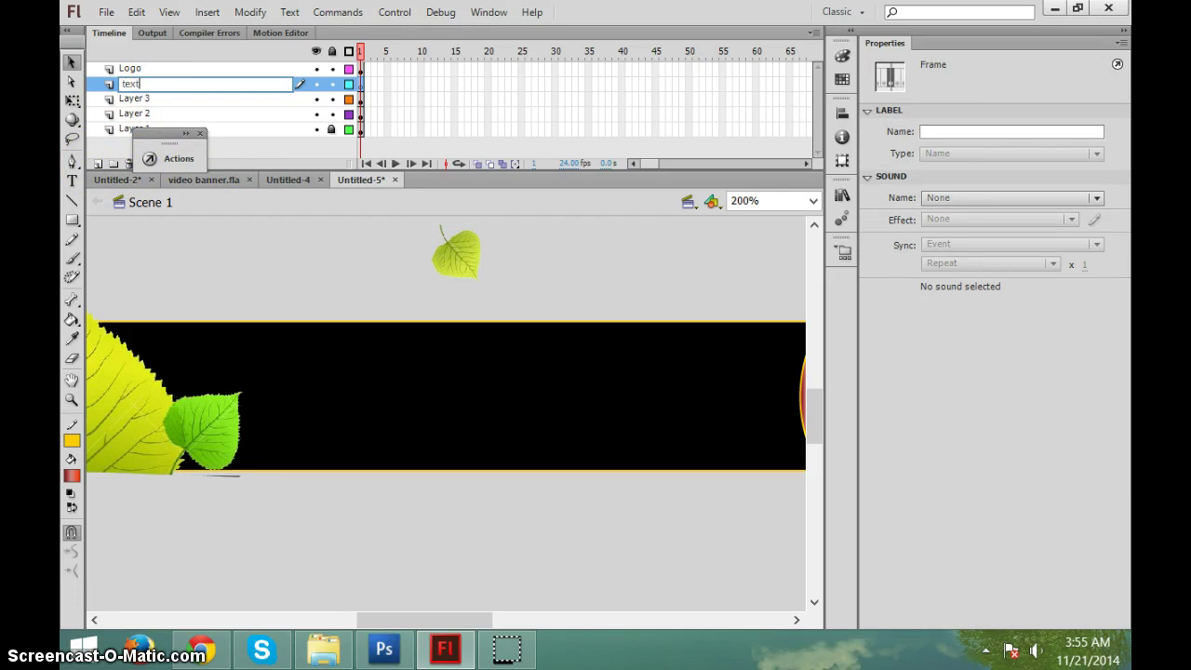
# Name the layer 'text' and add 'Purchase your flash banner now!' on the banner
pyautogui.press('Return')
pyautogui.click(72, 180)
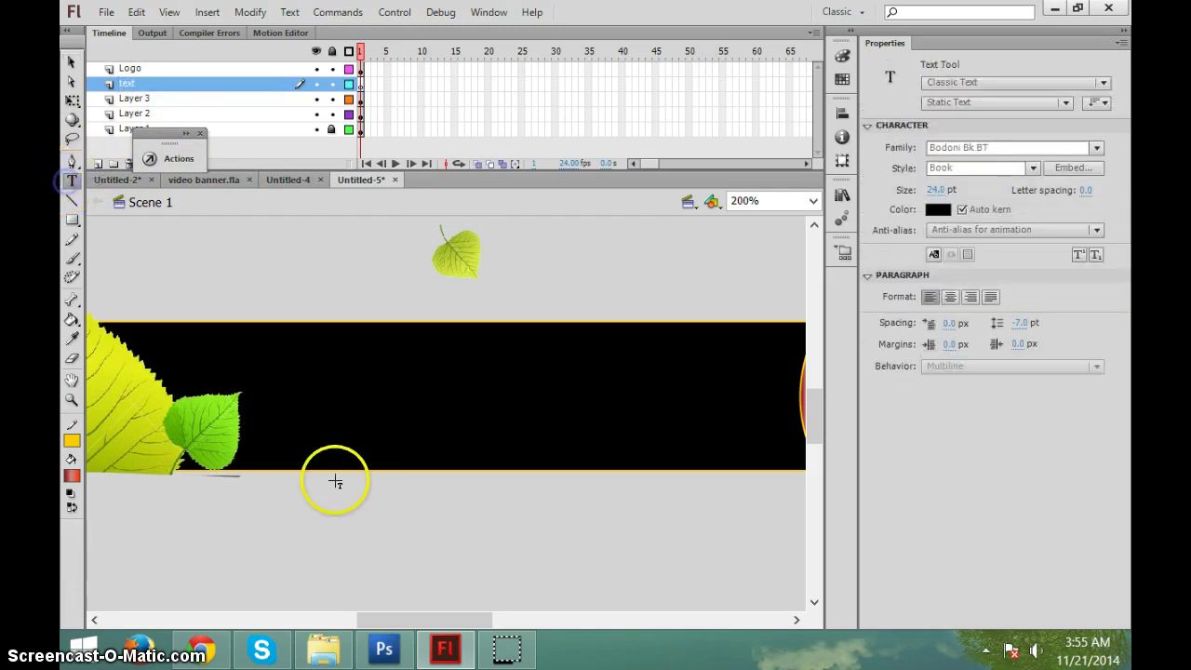
pyautogui.click(326, 370)
pyautogui.write('Pur')
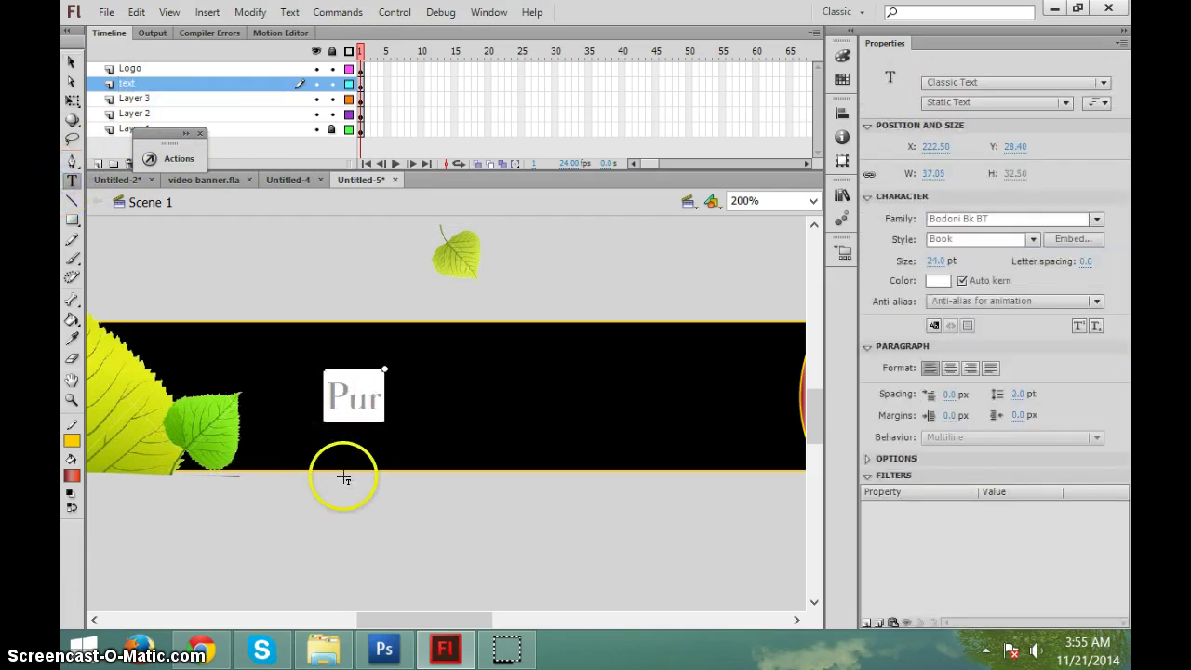
pyautogui.write('ch')
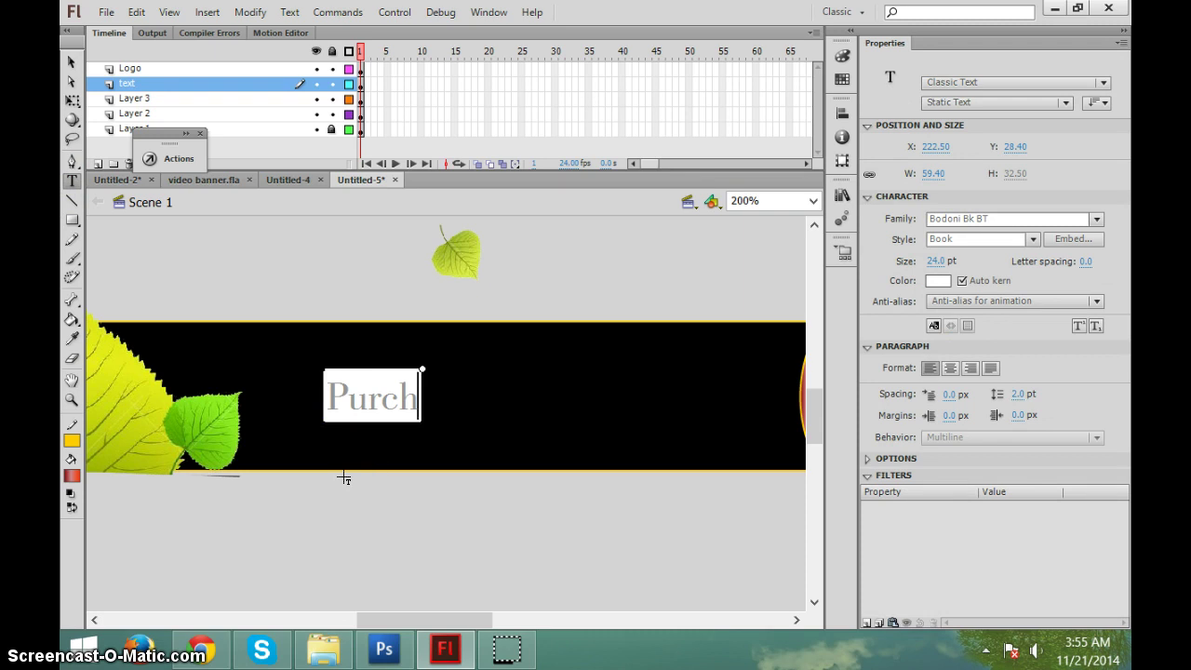
pyautogui.write('ase your fl')
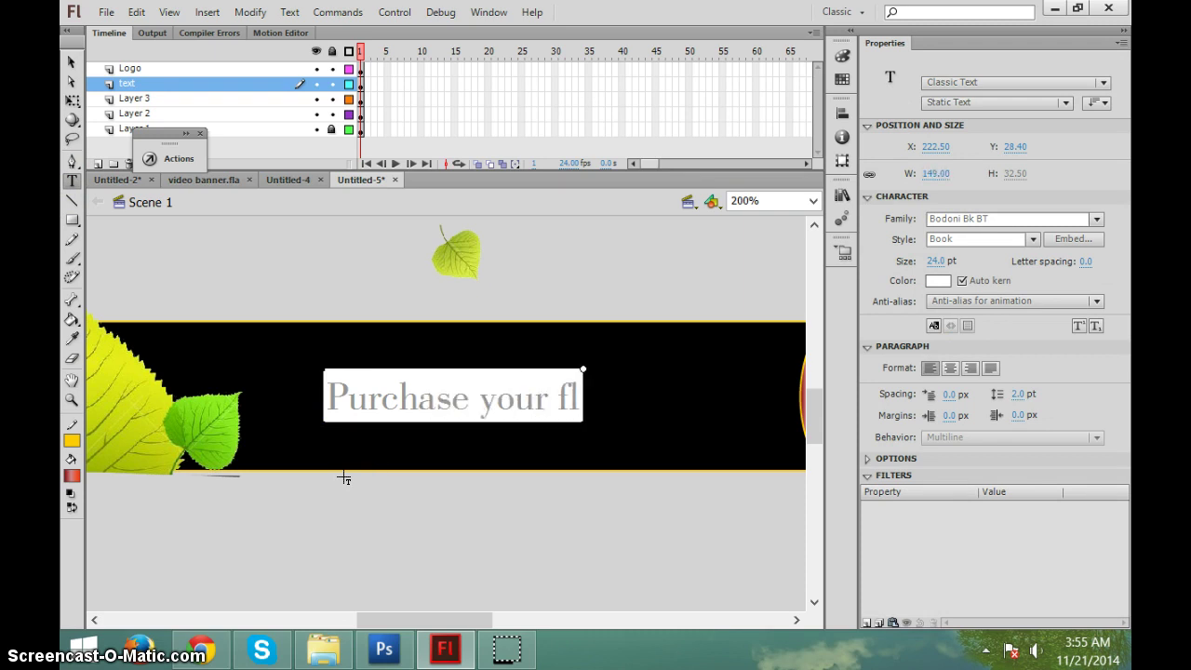
pyautogui.write('ash banner N')
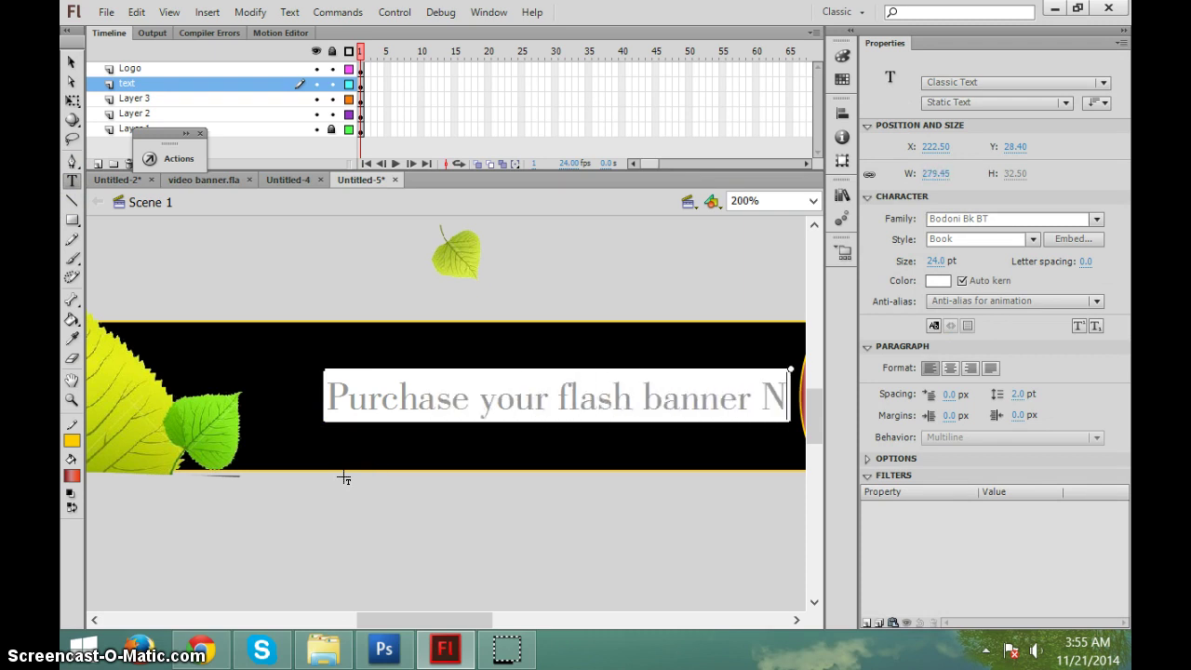
pyautogui.press('BackSpace')
pyautogui.write('now')
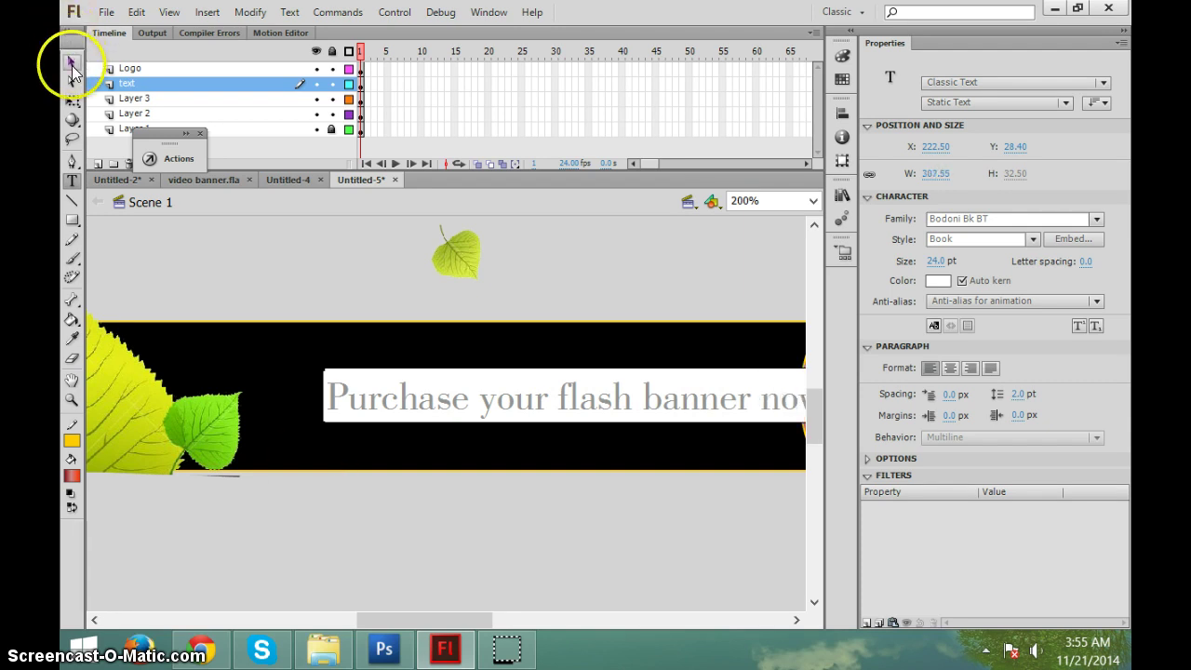
pyautogui.click(70, 61)
pyautogui.moveTo(456, 387)
pyautogui.mouseDown()
pyautogui.moveTo(392, 406)
pyautogui.moveTo(402, 403)
pyautogui.mouseUp()
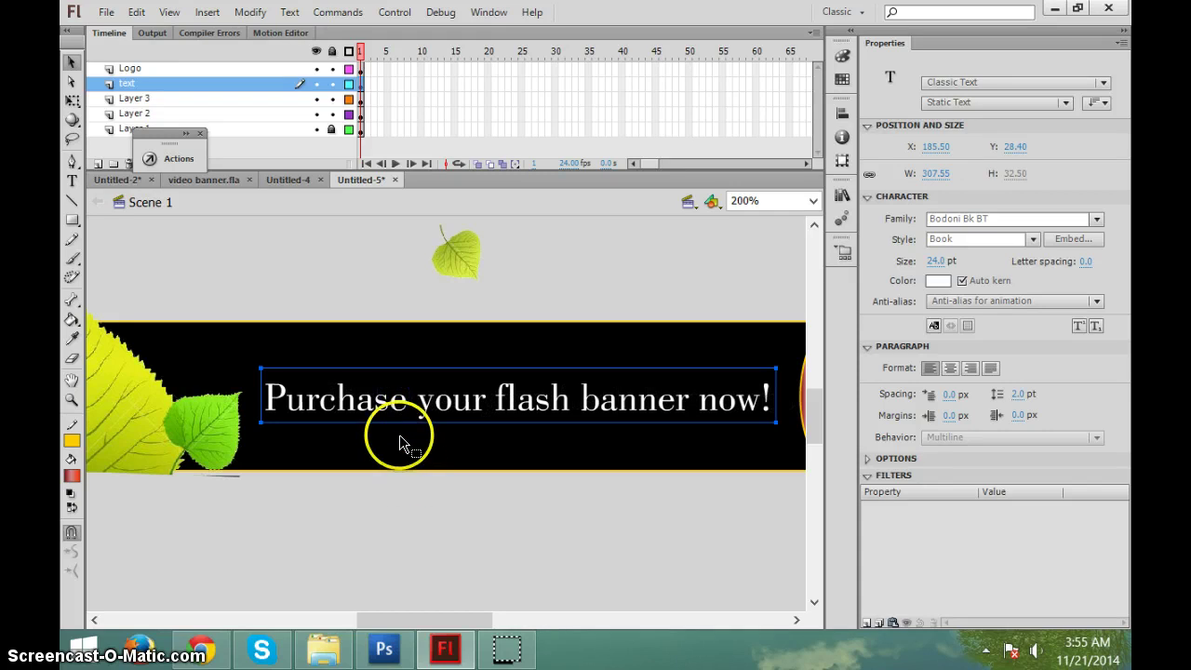
# Colour the words 'Purchase your' yellow-green (#99CC00) and preview the banner
pyautogui.doubleClick(451, 400)
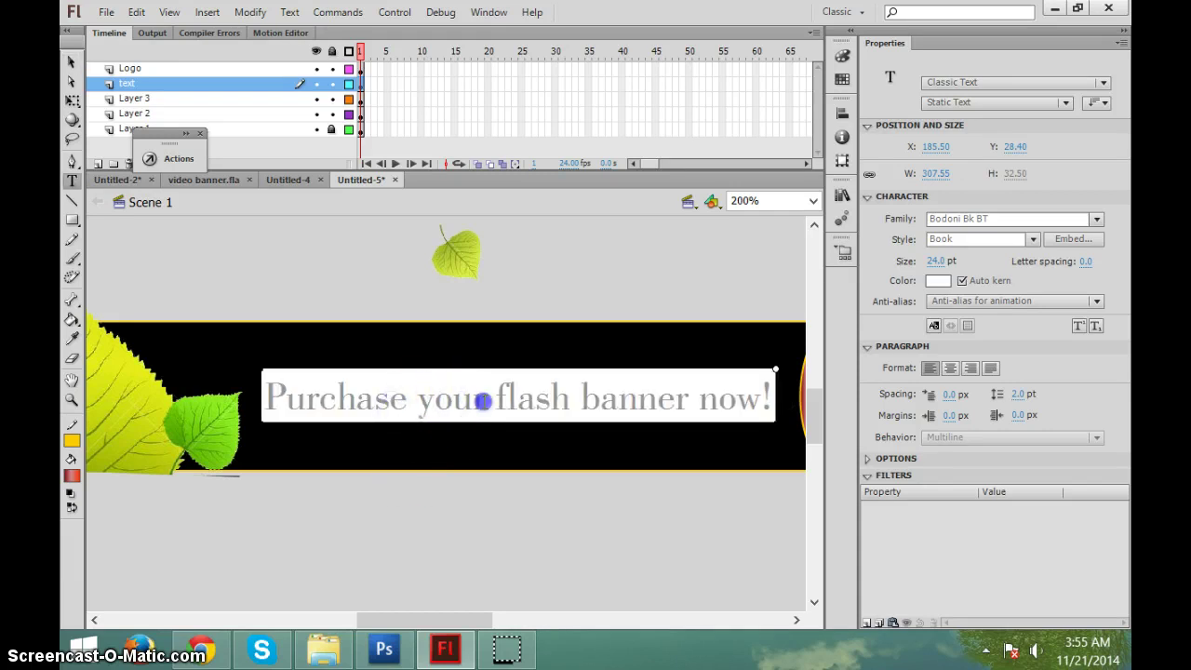
pyautogui.moveTo(482, 401); pyautogui.dragTo(265, 400)
pyautogui.click(71, 475)
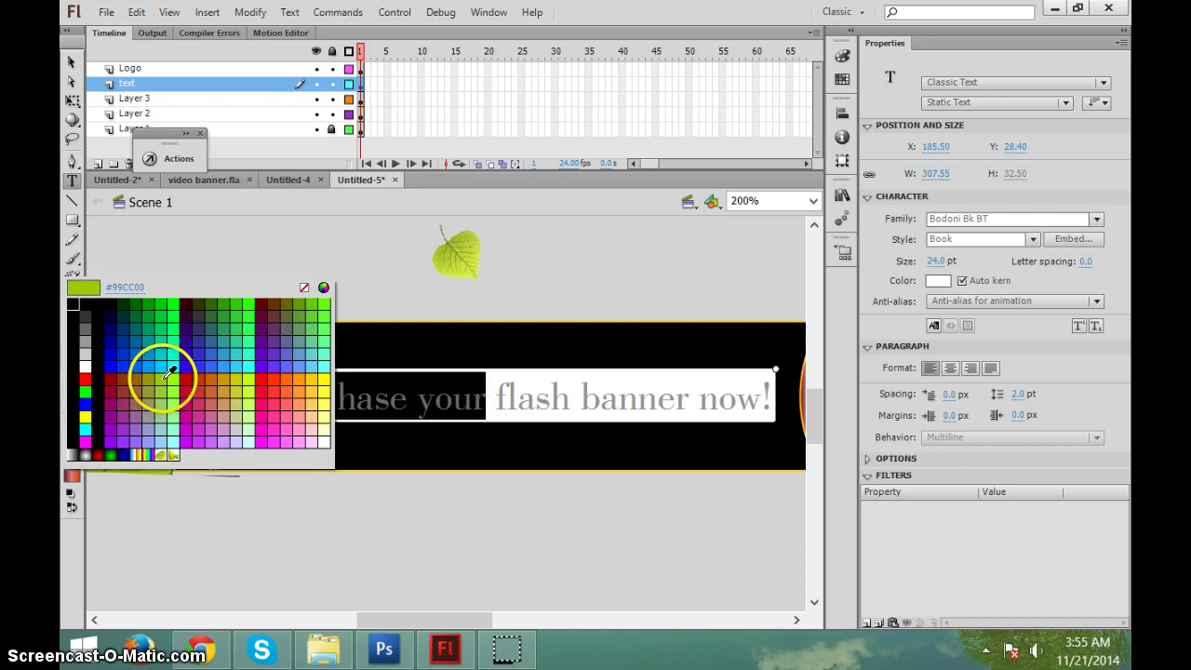
pyautogui.click(159, 373)
pyautogui.click(70, 62)
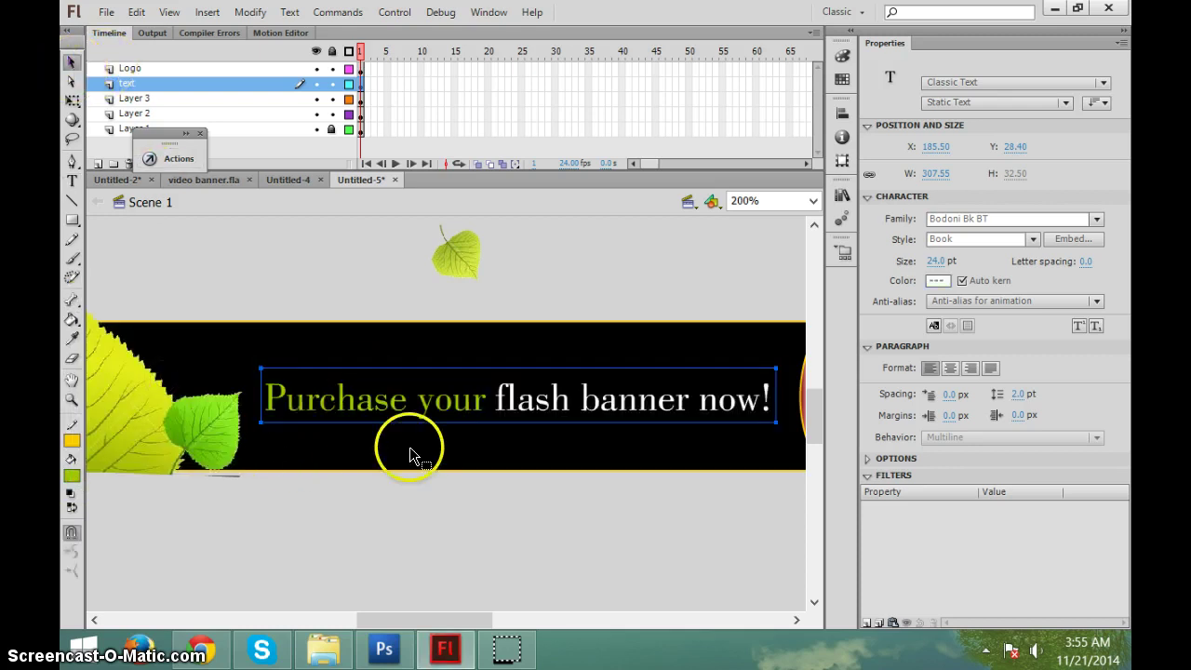
pyautogui.click(465, 611)
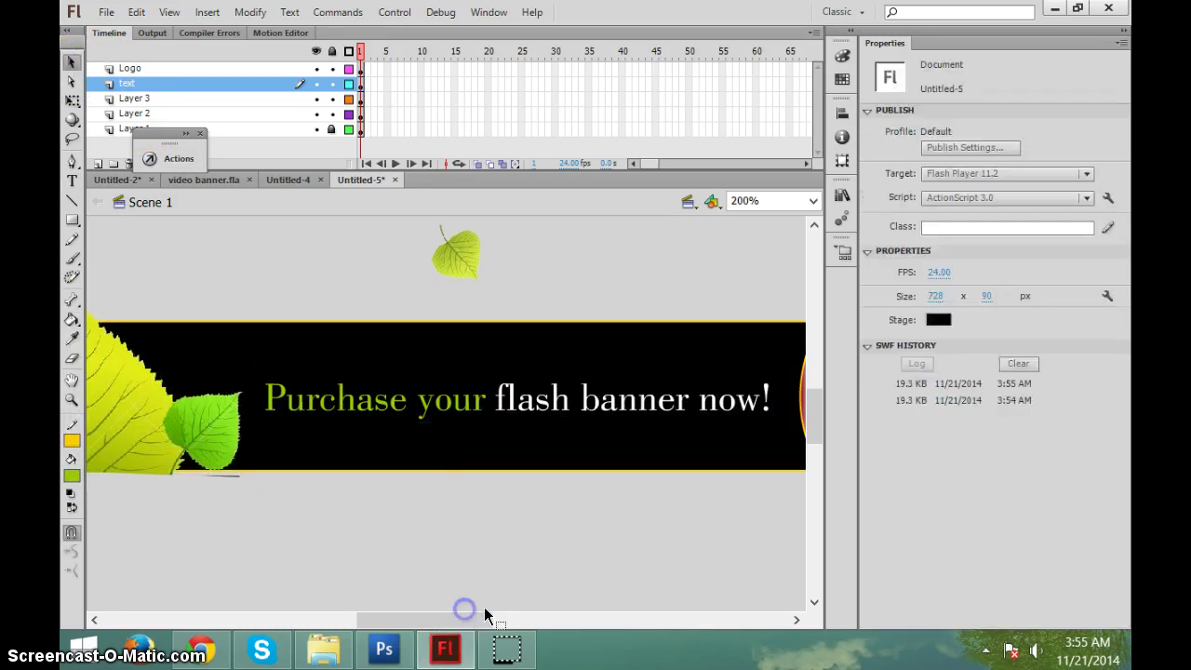
pyautogui.hotkey('ctrl', 'Return')
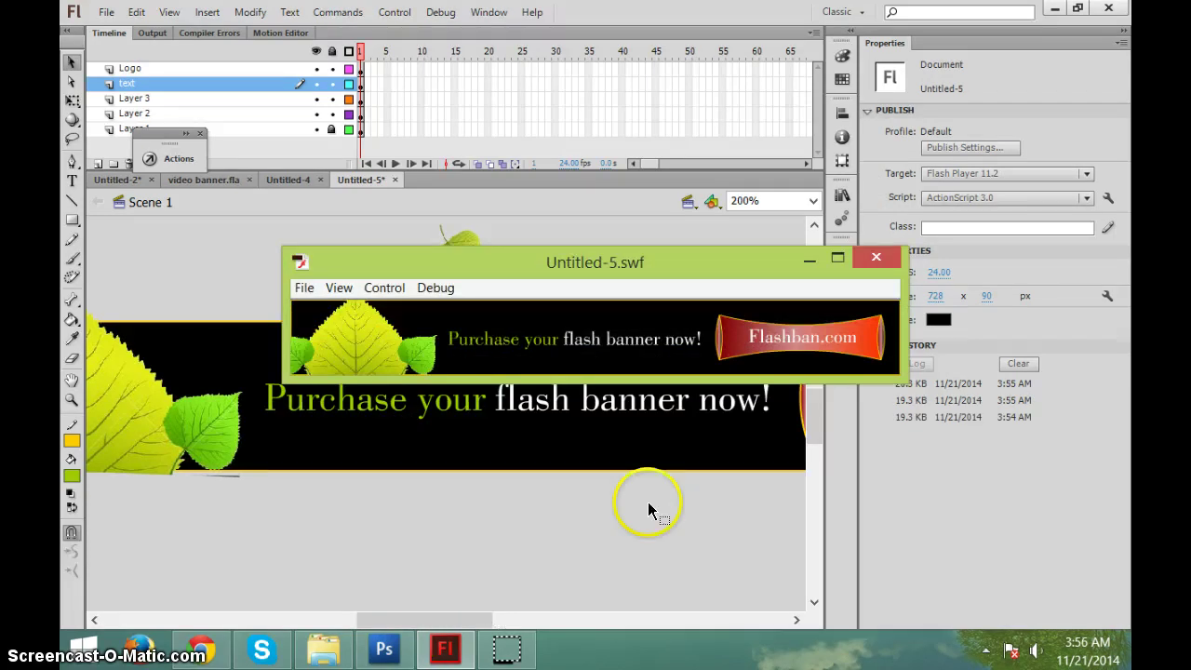
# Open the leaf movie clip and convert the leaf inside into its own movie clip
pyautogui.click(876, 258)
pyautogui.click(455, 269)
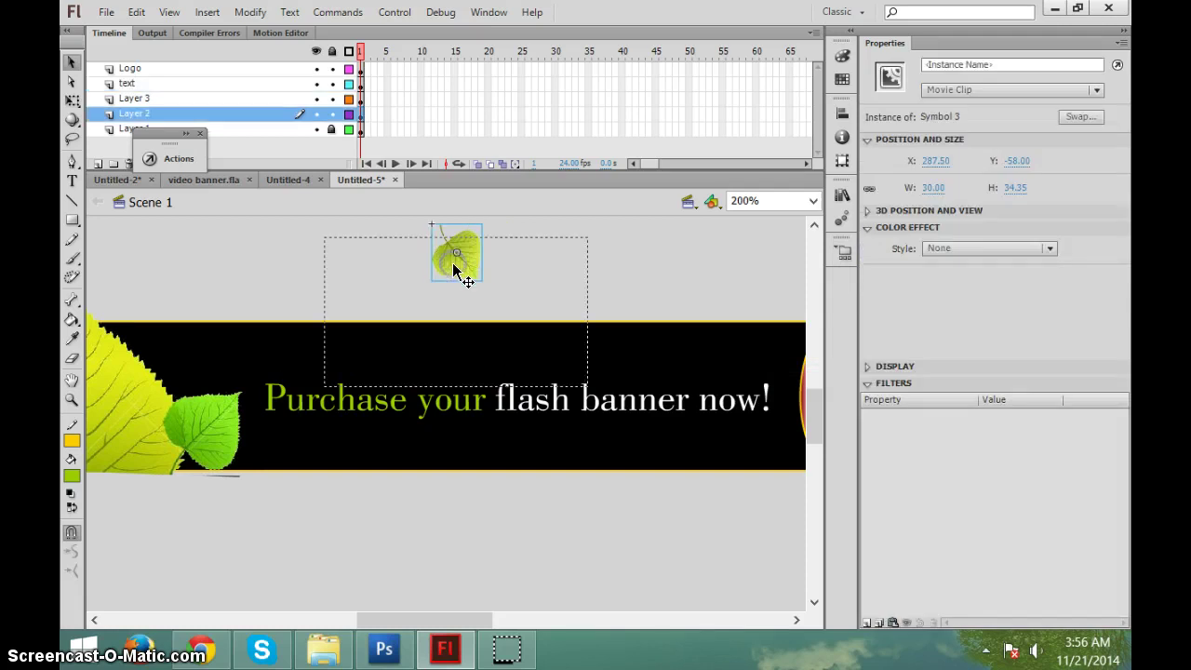
pyautogui.doubleClick(454, 269)
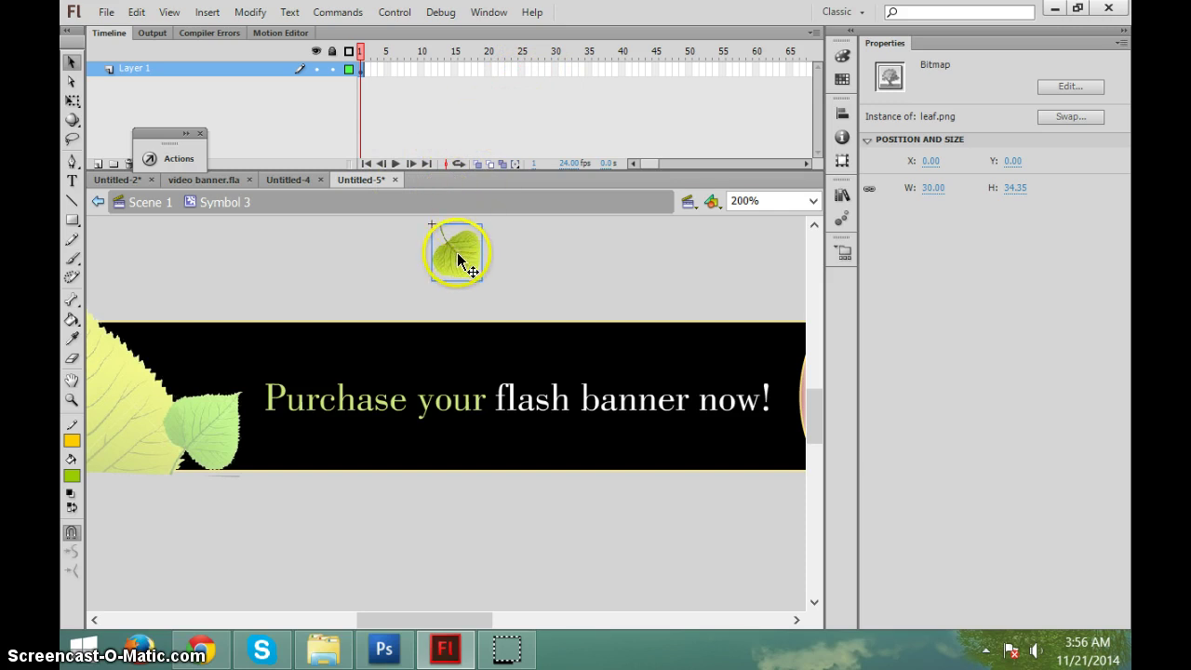
pyautogui.press('F8')
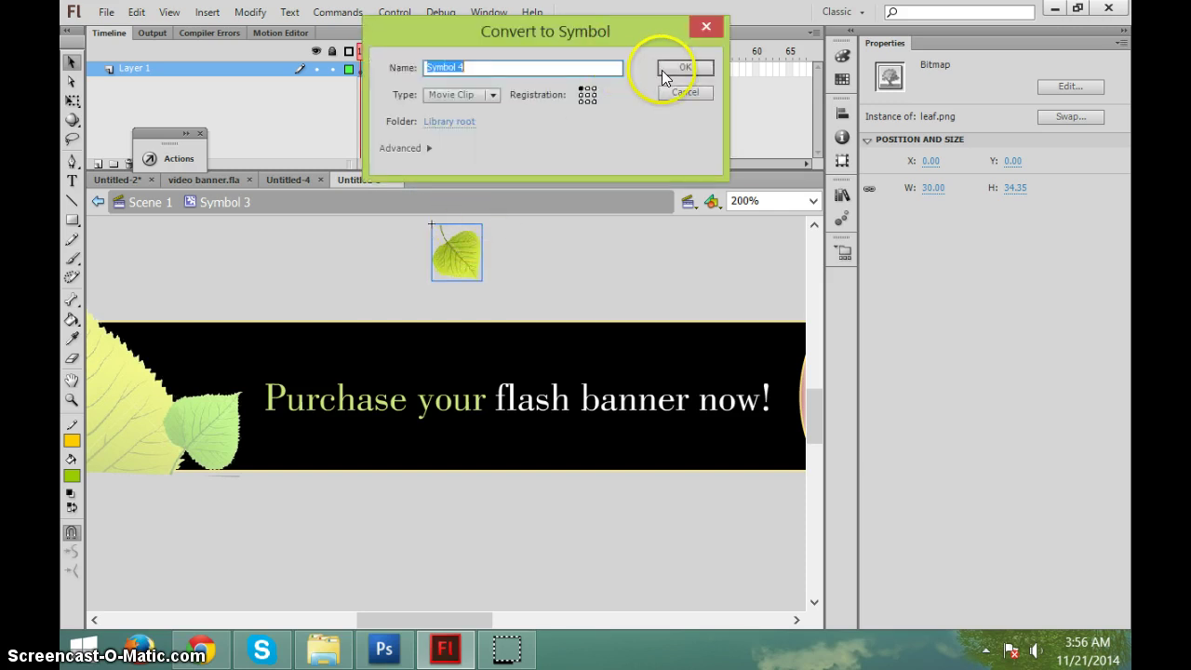
pyautogui.click(662, 69)
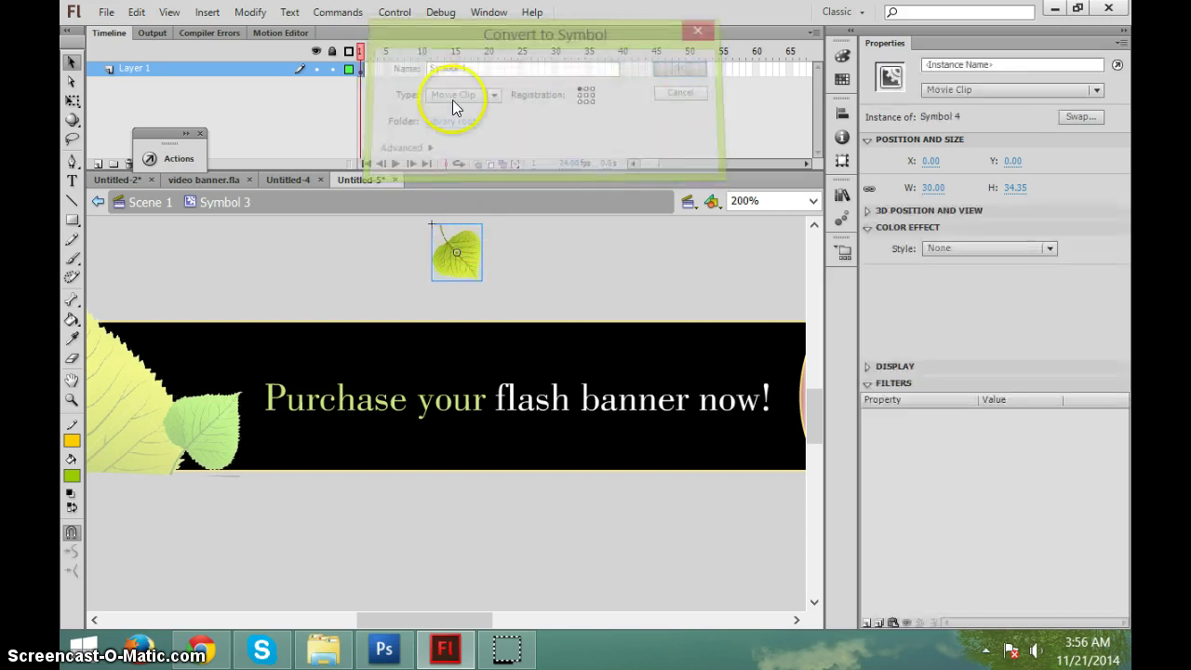
# Add a classic motion guide above Layer 1 and pencil a wavy path down from the leaf
pyautogui.rightClick(161, 75)
pyautogui.click(214, 307)
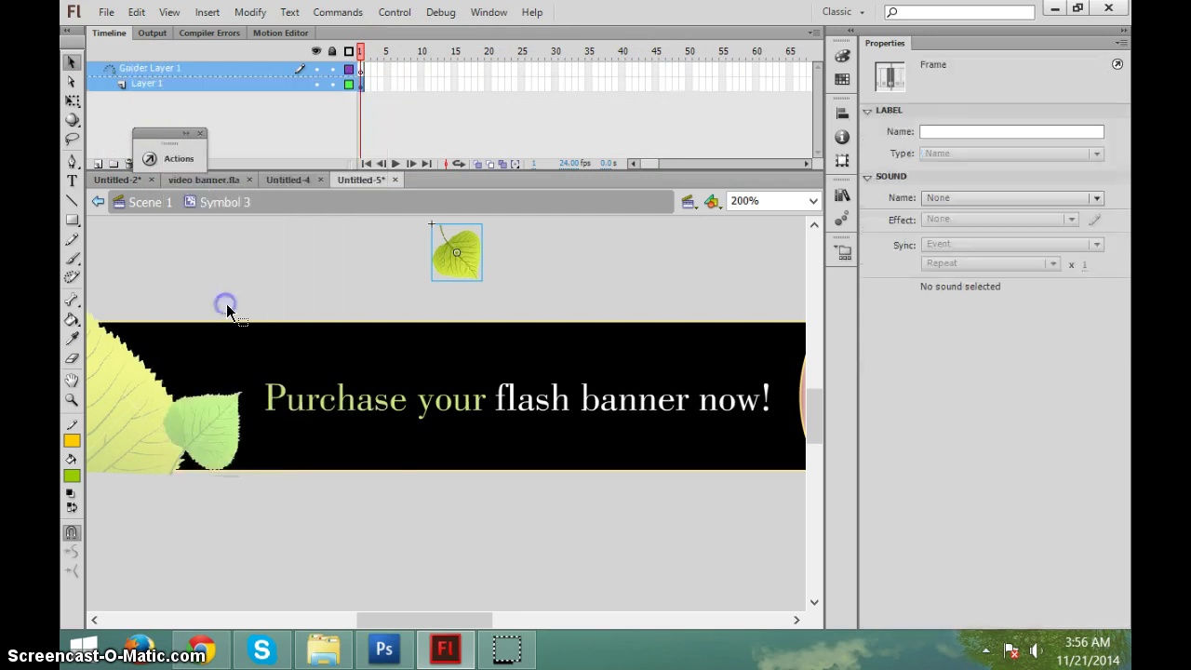
pyautogui.click(361, 68)
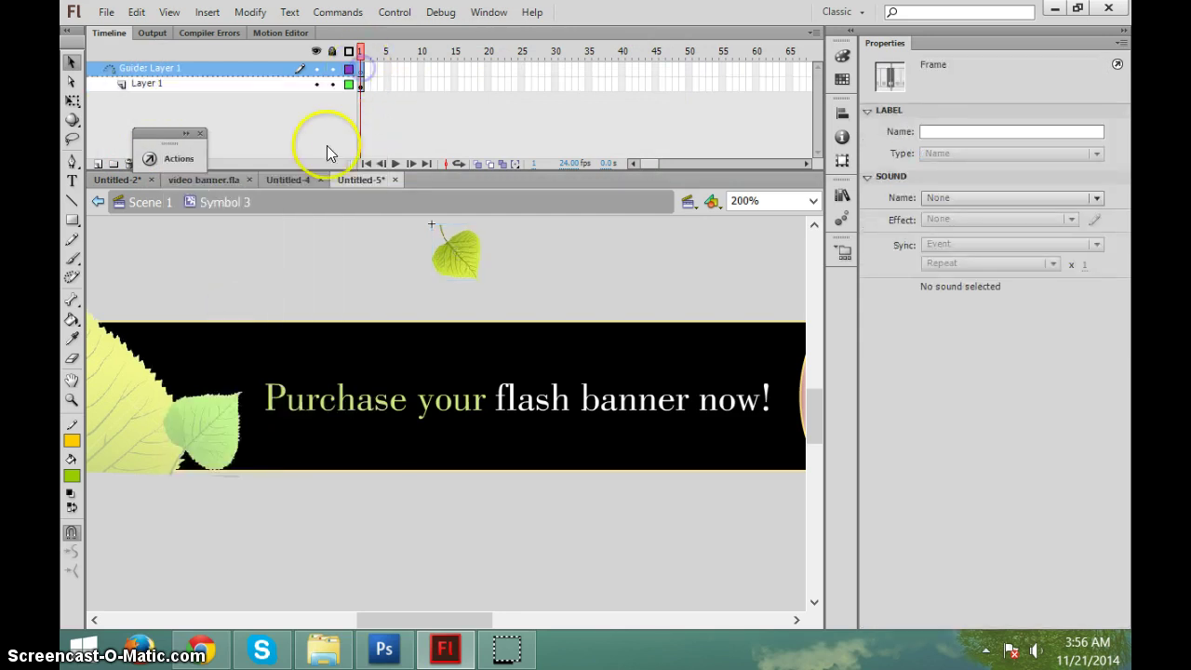
pyautogui.click(73, 240)
pyautogui.click(437, 263)
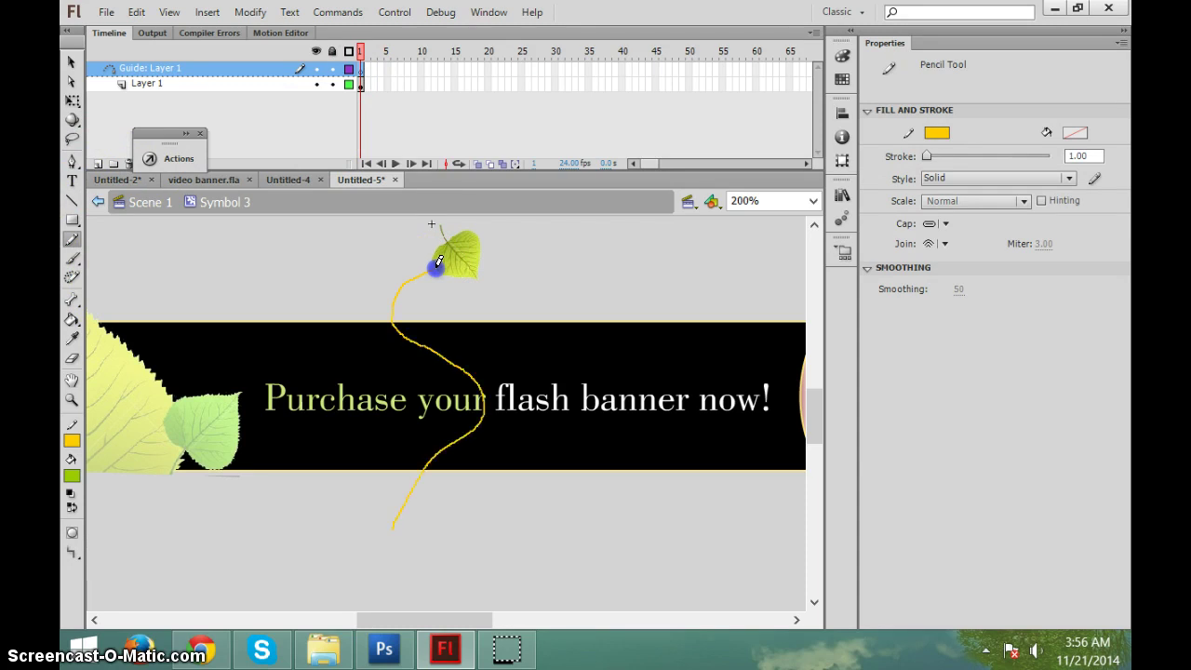
pyautogui.moveTo(437, 263); pyautogui.dragTo(437, 263)
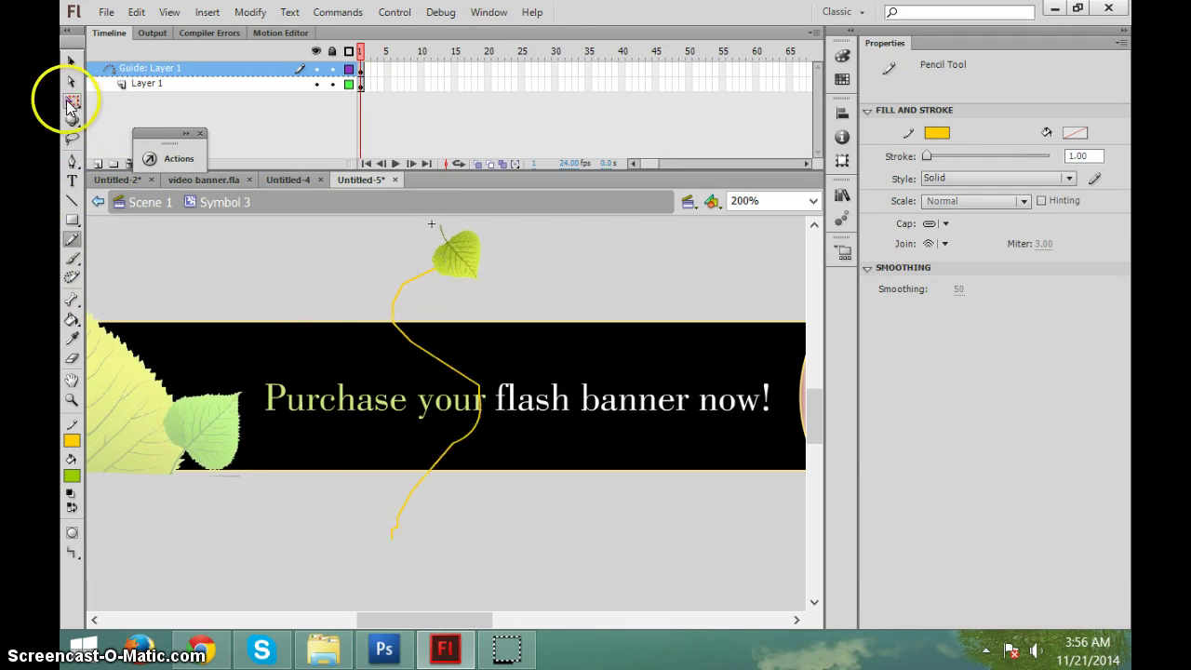
pyautogui.click(71, 62)
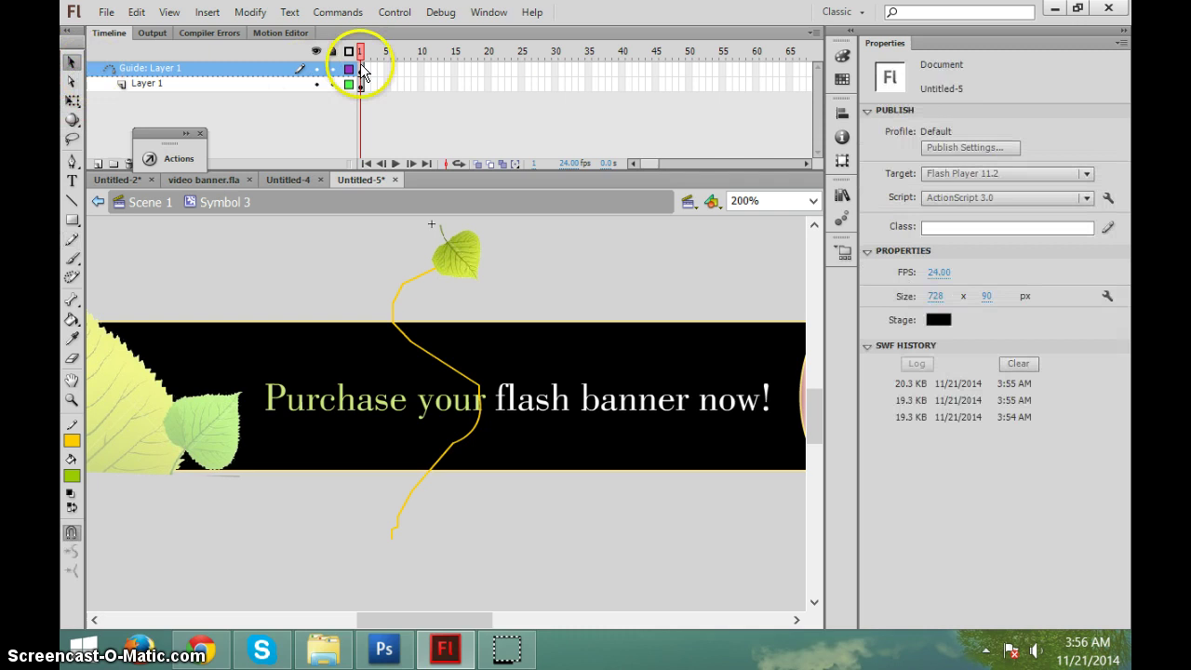
# Extend the guide to frame 40 and keyframe the leaf at the path's bottom end
pyautogui.click(623, 69)
pyautogui.press('F5')
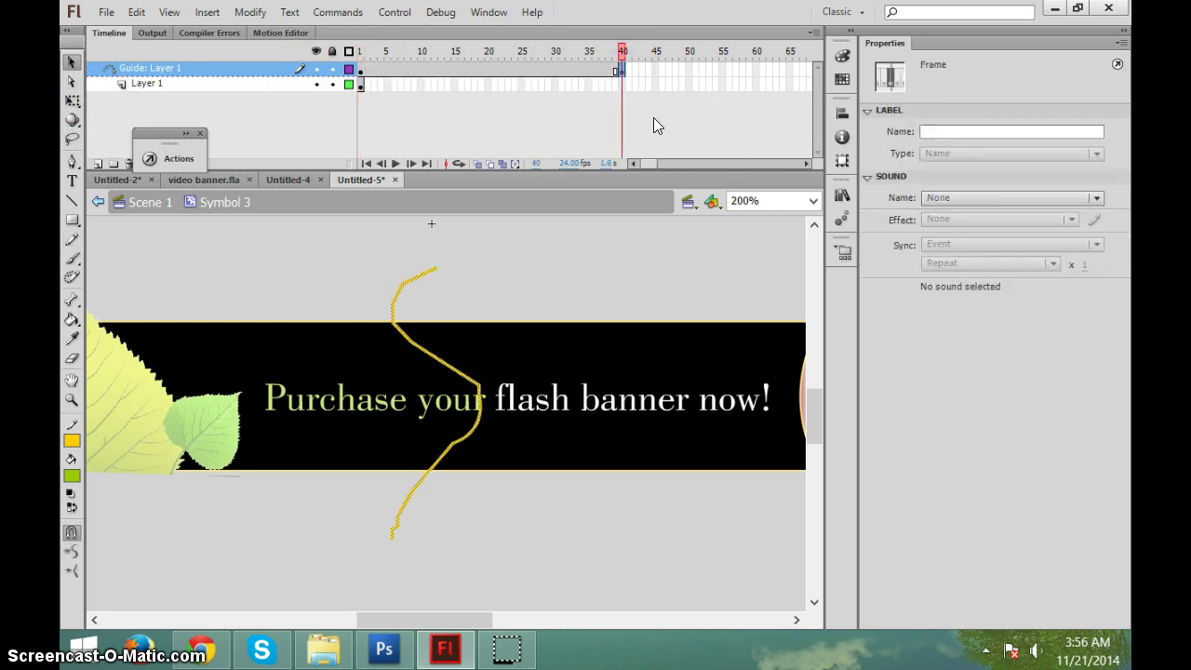
pyautogui.click(621, 84)
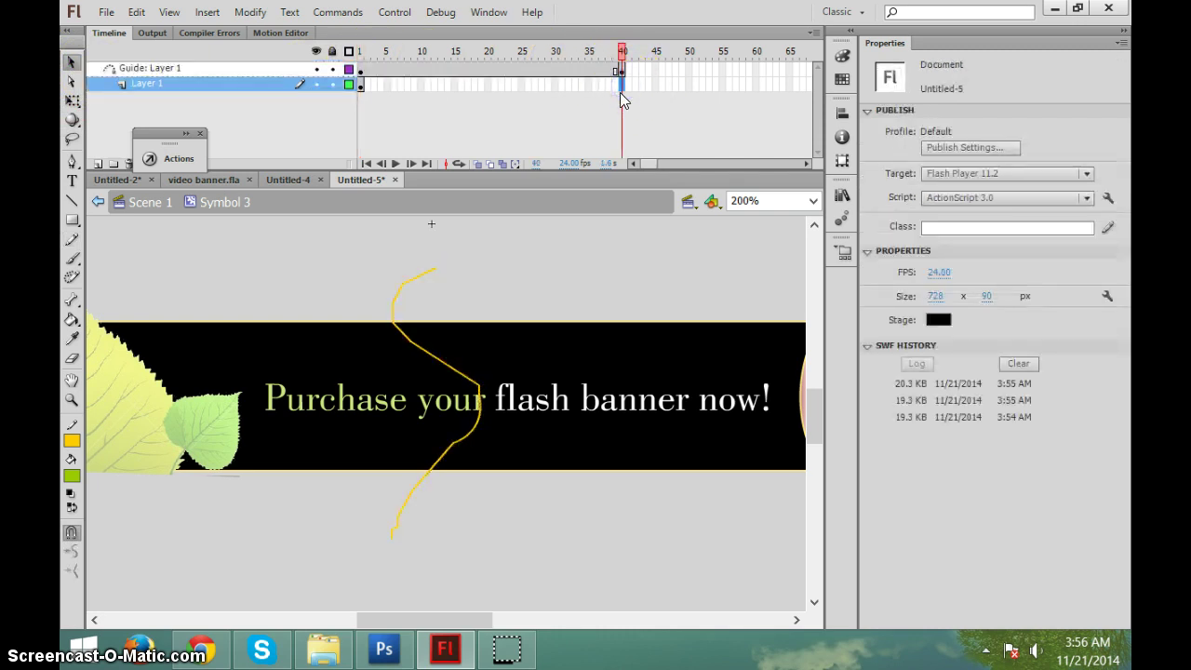
pyautogui.press('F6')
pyautogui.click(621, 68)
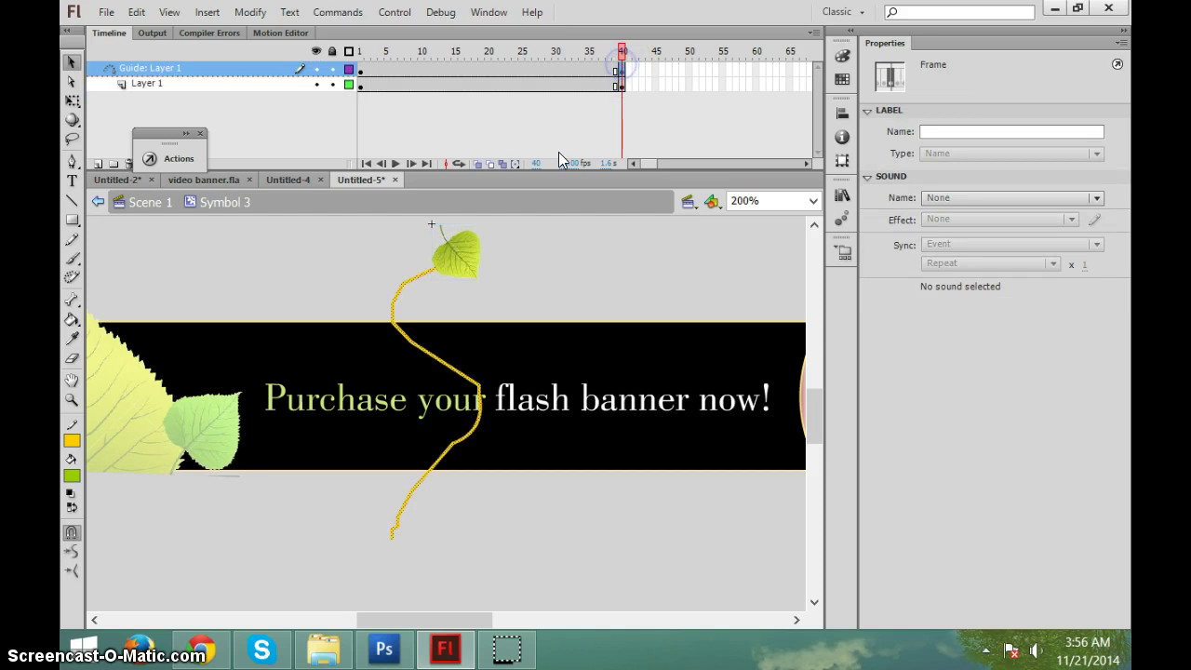
pyautogui.click(465, 256)
pyautogui.moveTo(468, 267); pyautogui.dragTo(409, 543)
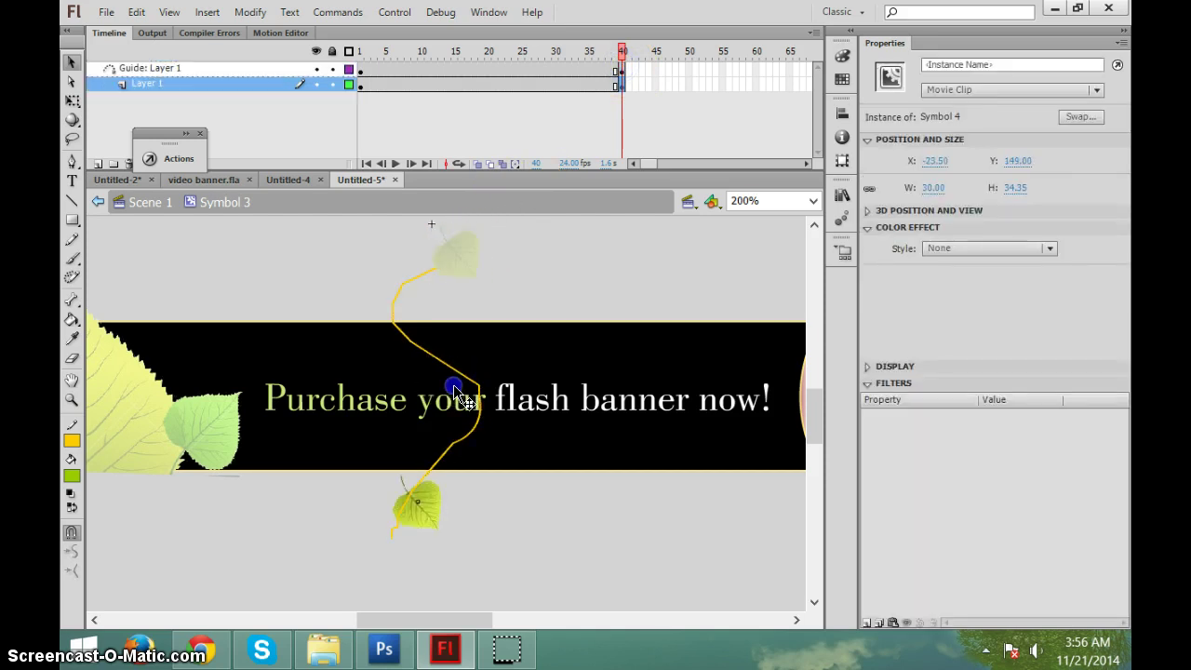
pyautogui.click(504, 103)
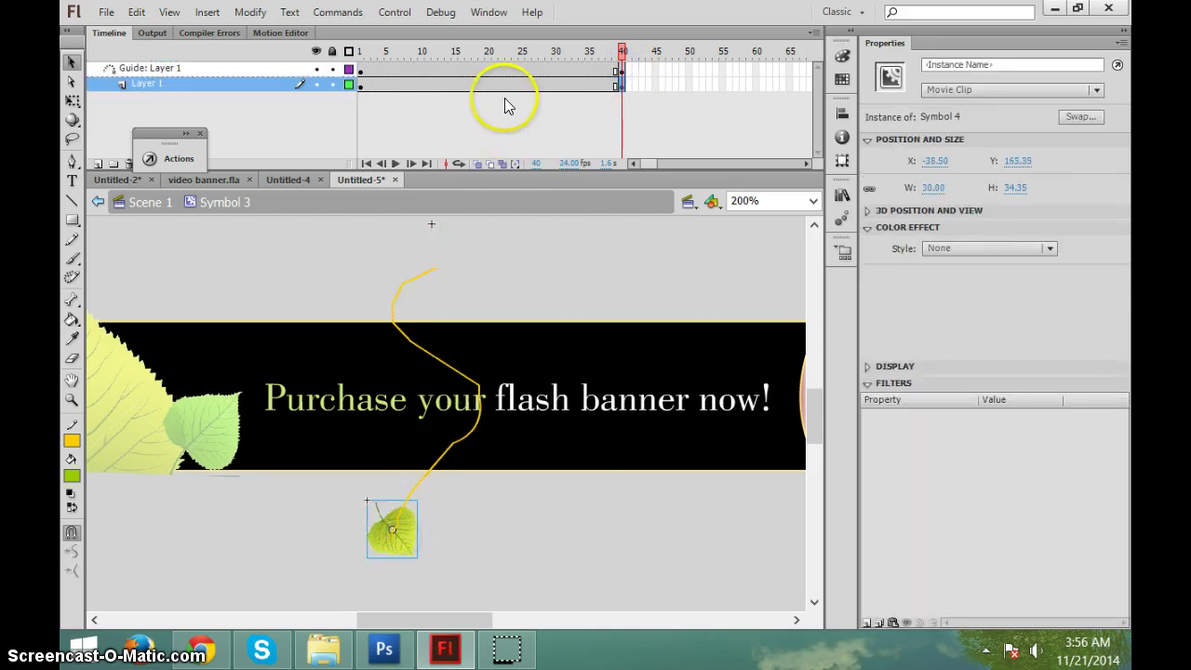
# Create a classic tween on Layer 1 and preview the falling leaf
pyautogui.rightClick(470, 84)
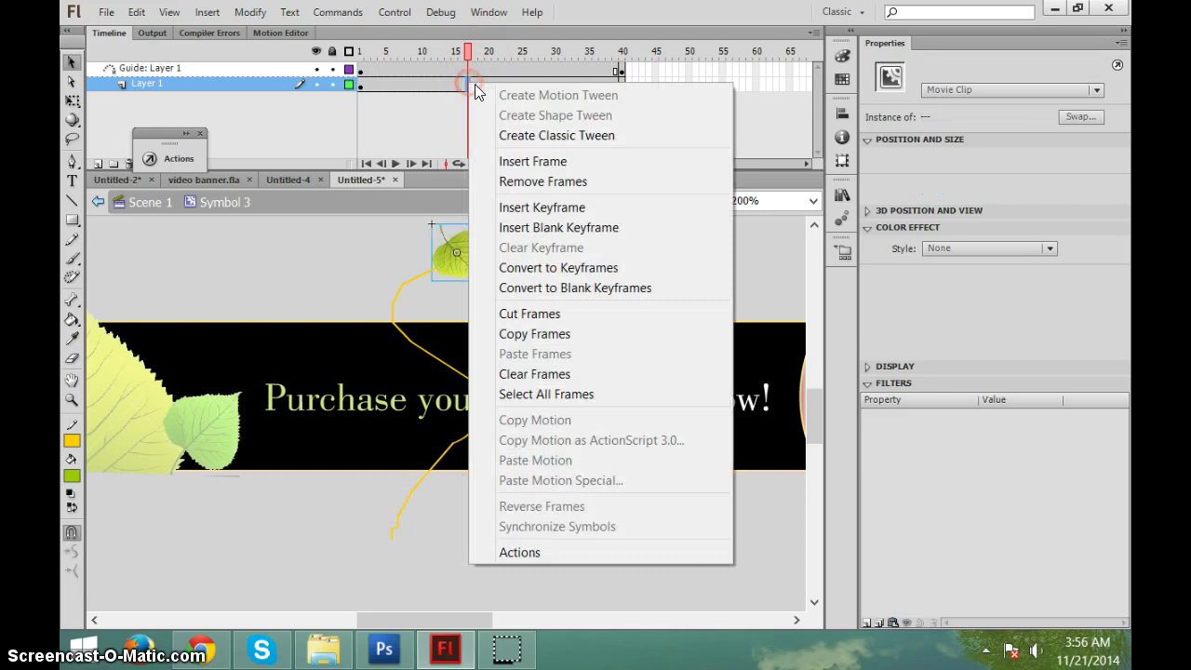
pyautogui.click(502, 128)
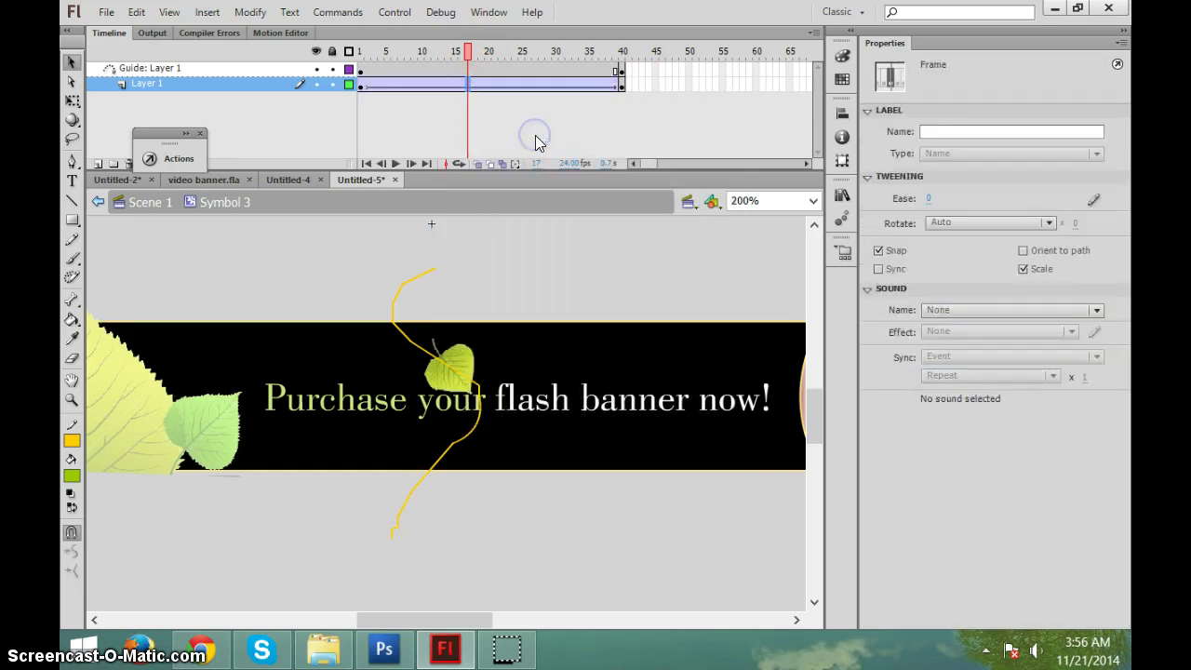
pyautogui.click(364, 72)
pyautogui.press('Return')
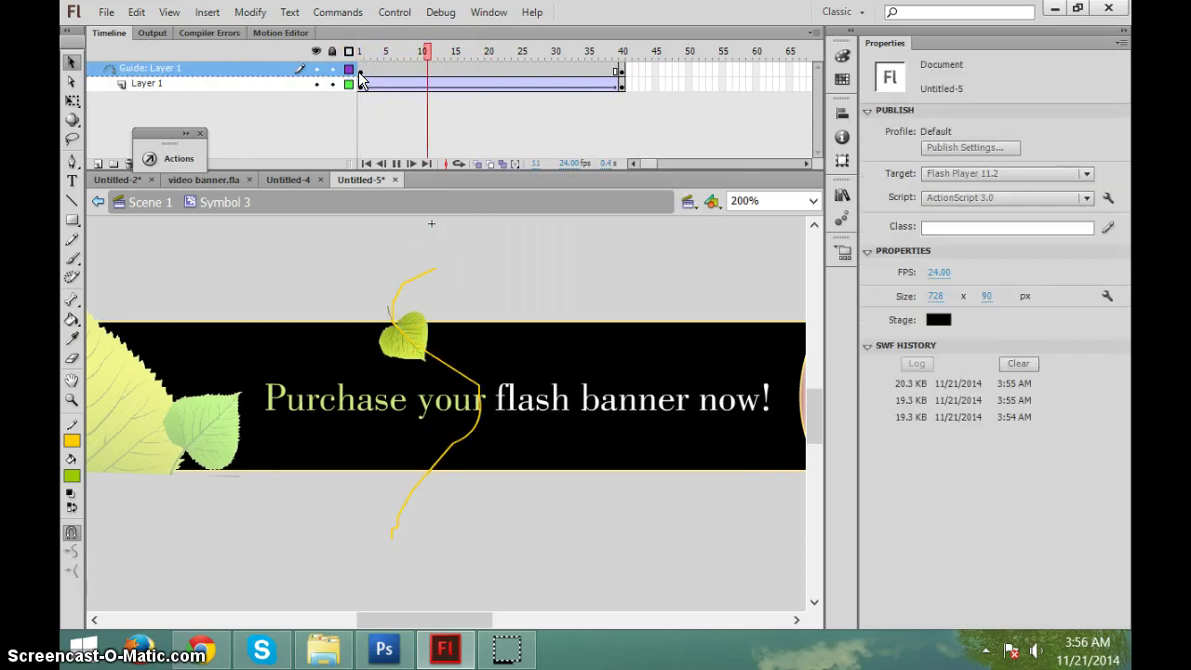
pyautogui.hotkey('ctrl', 'Return')
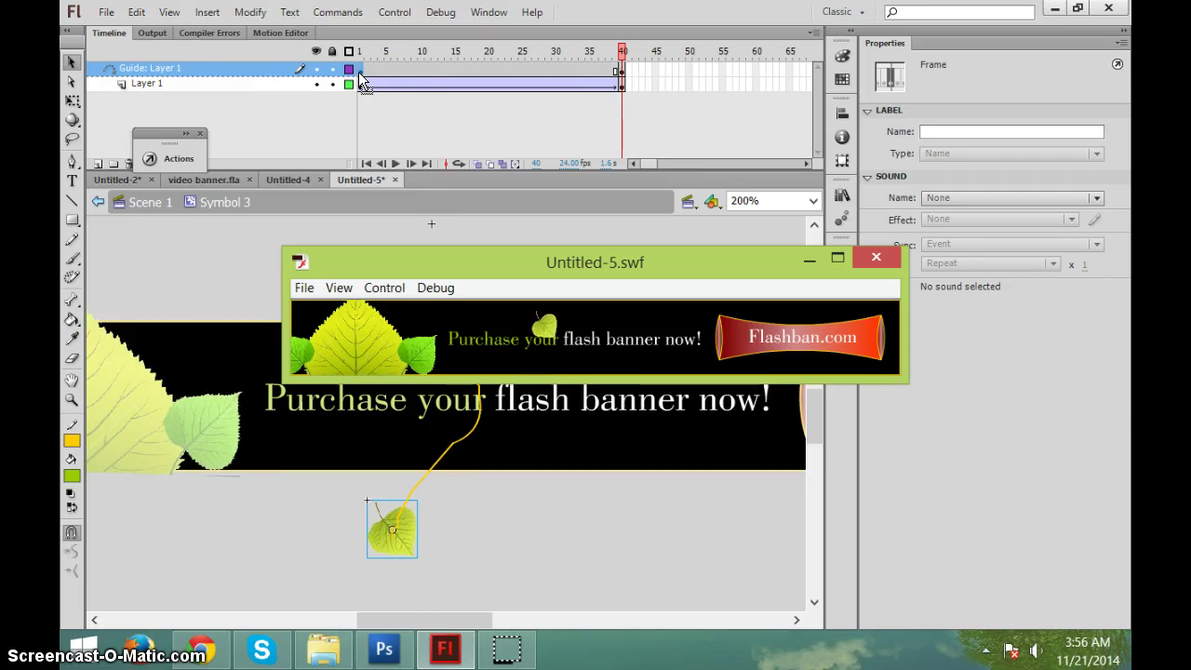
# Extend the guide to frame 70 and stretch the leaf's tween to end there
pyautogui.click(851, 248)
pyautogui.click(653, 164)
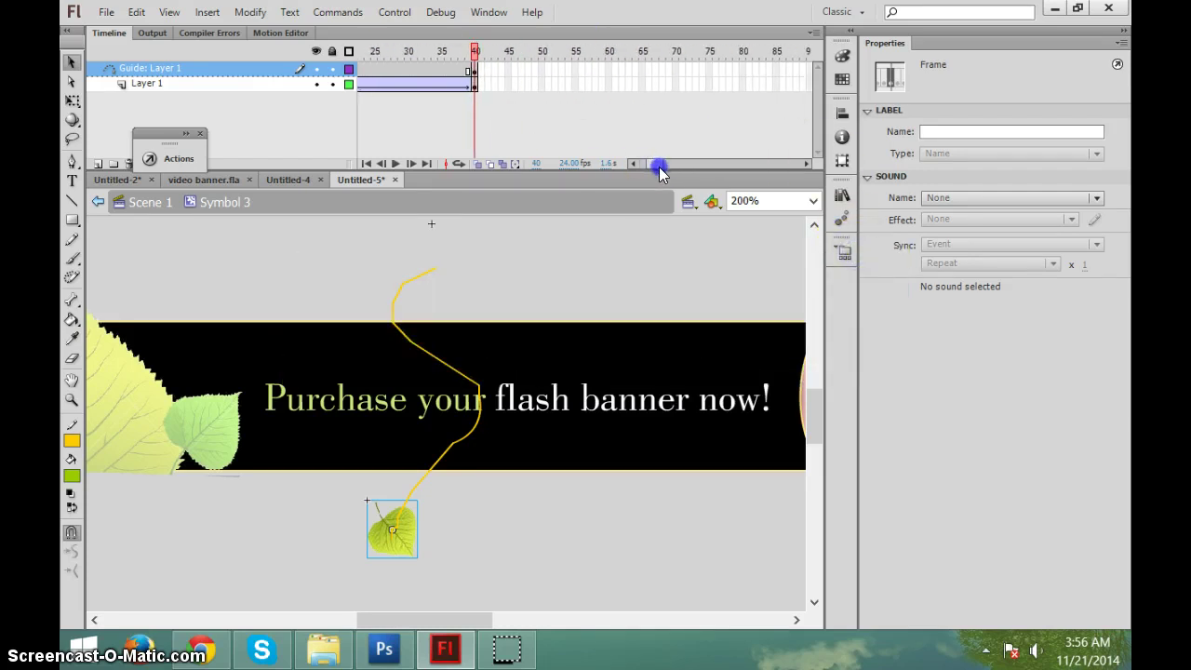
pyautogui.click(475, 72)
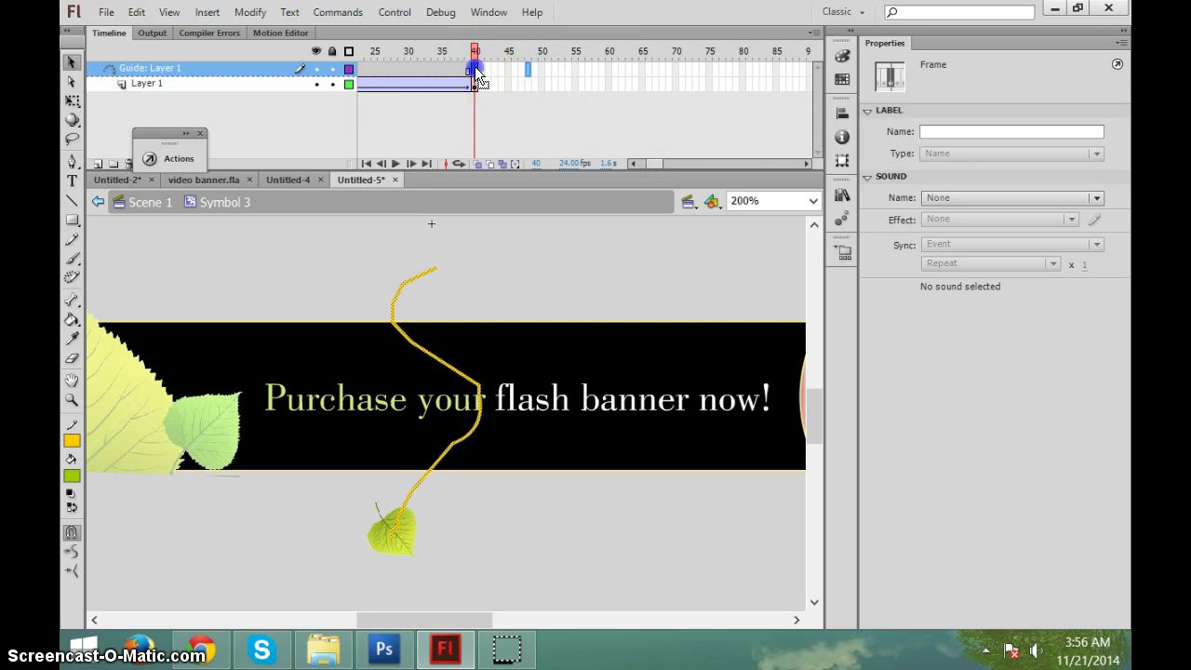
pyautogui.rightClick(671, 67)
pyautogui.press('F5')
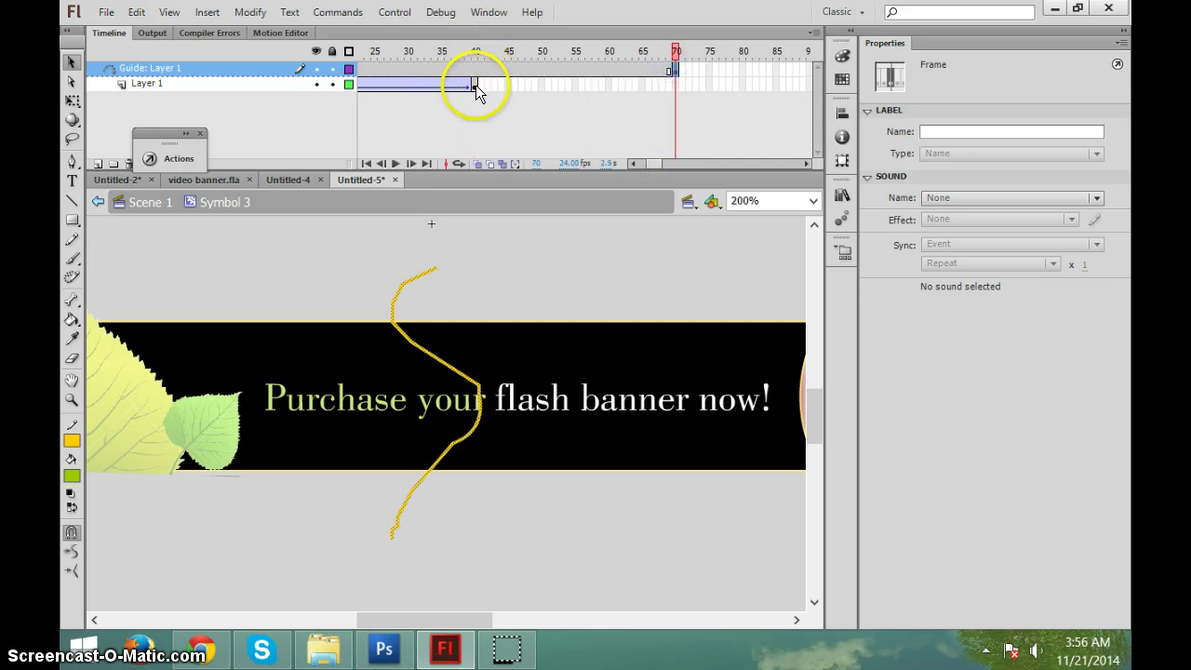
pyautogui.click(474, 84)
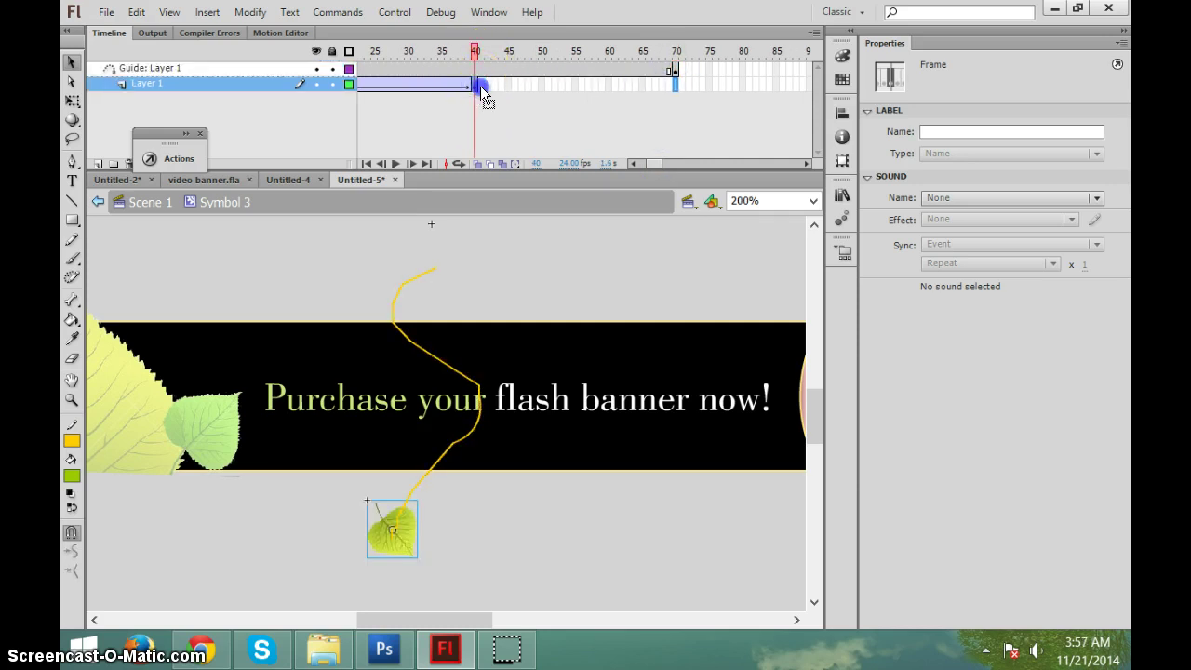
pyautogui.moveTo(475, 85); pyautogui.dragTo(676, 84)
pyautogui.hotkey('ctrl', 'Return')
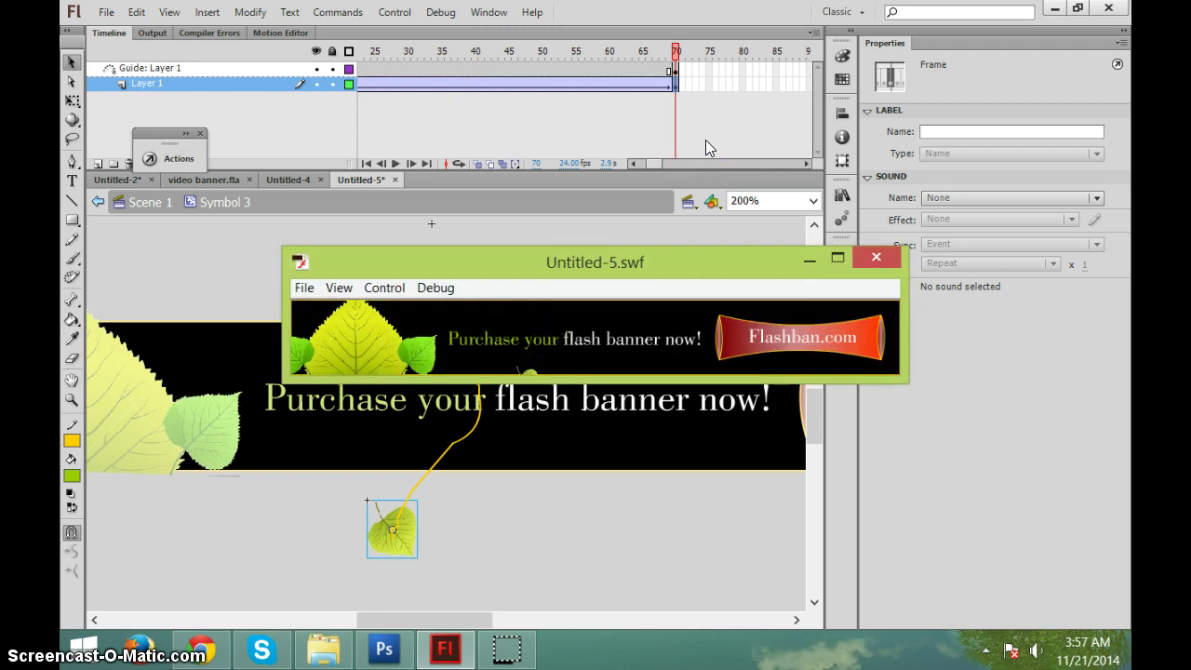
pyautogui.click(875, 257)
# Reshape the guide path's curve near the word flash and replay the animation in a test movie
pyautogui.click(498, 208)
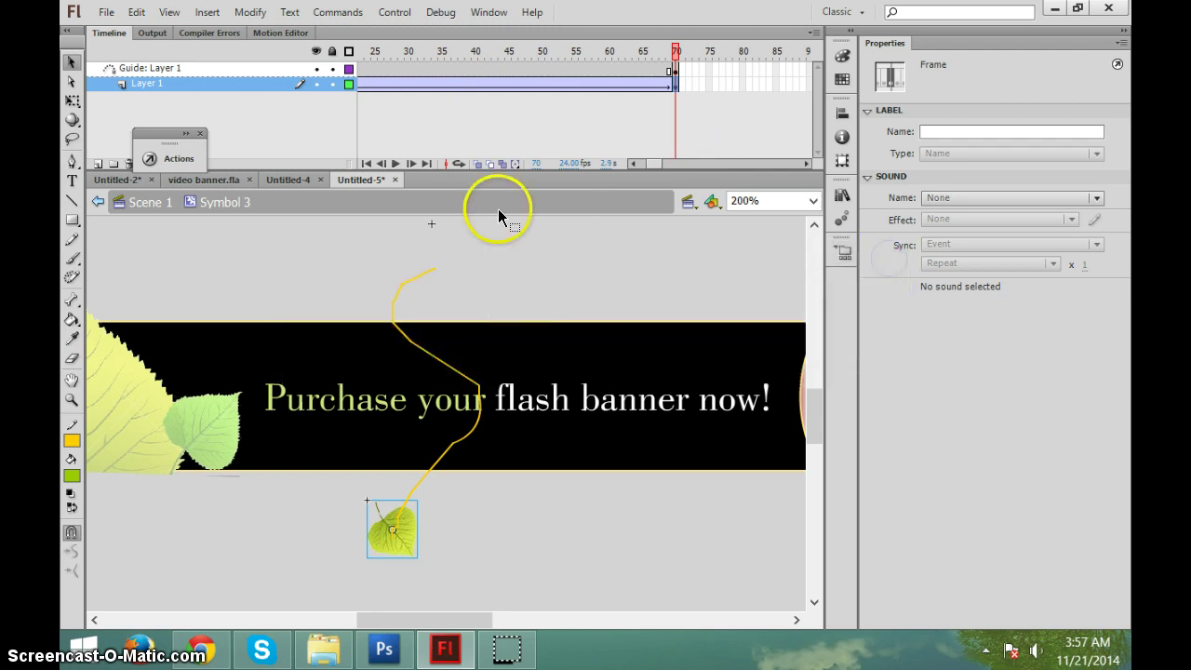
pyautogui.click(534, 69)
pyautogui.click(521, 493)
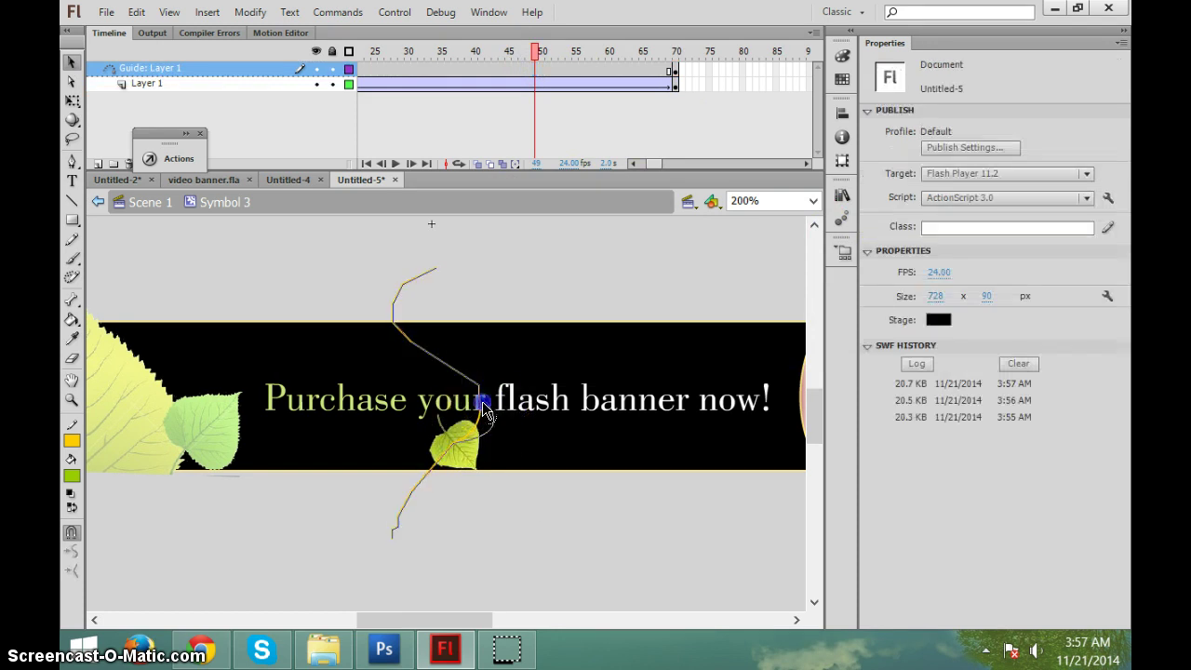
pyautogui.moveTo(483, 401); pyautogui.dragTo(503, 409)
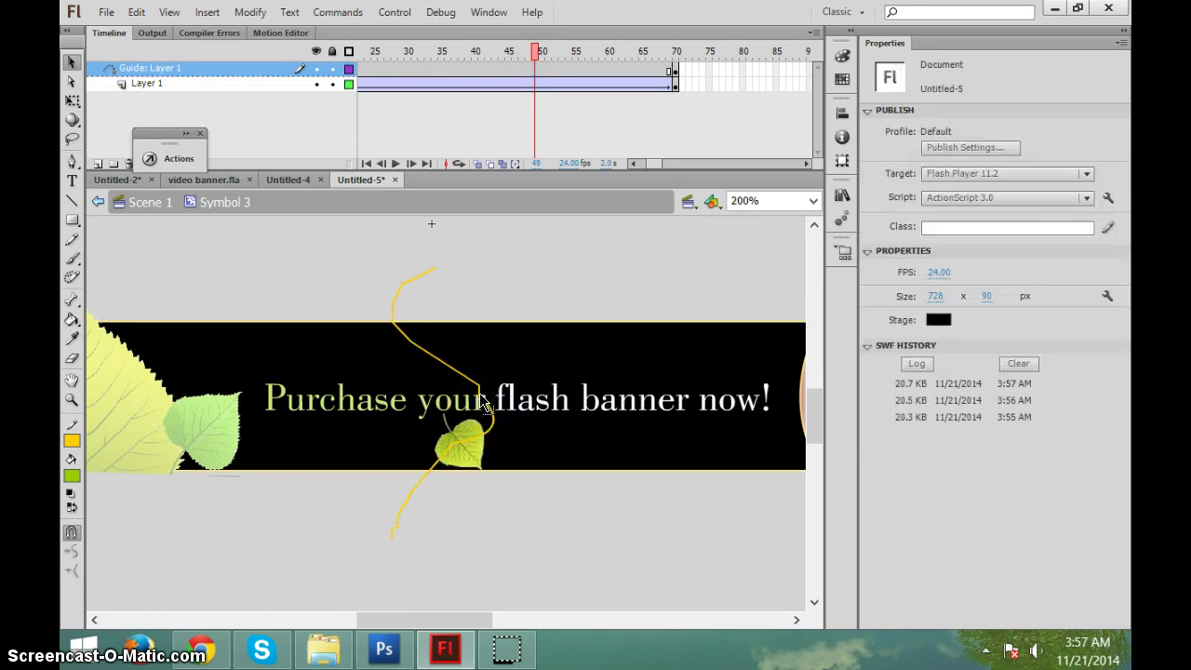
pyautogui.click(481, 400)
pyautogui.moveTo(502, 397); pyautogui.dragTo(481, 392)
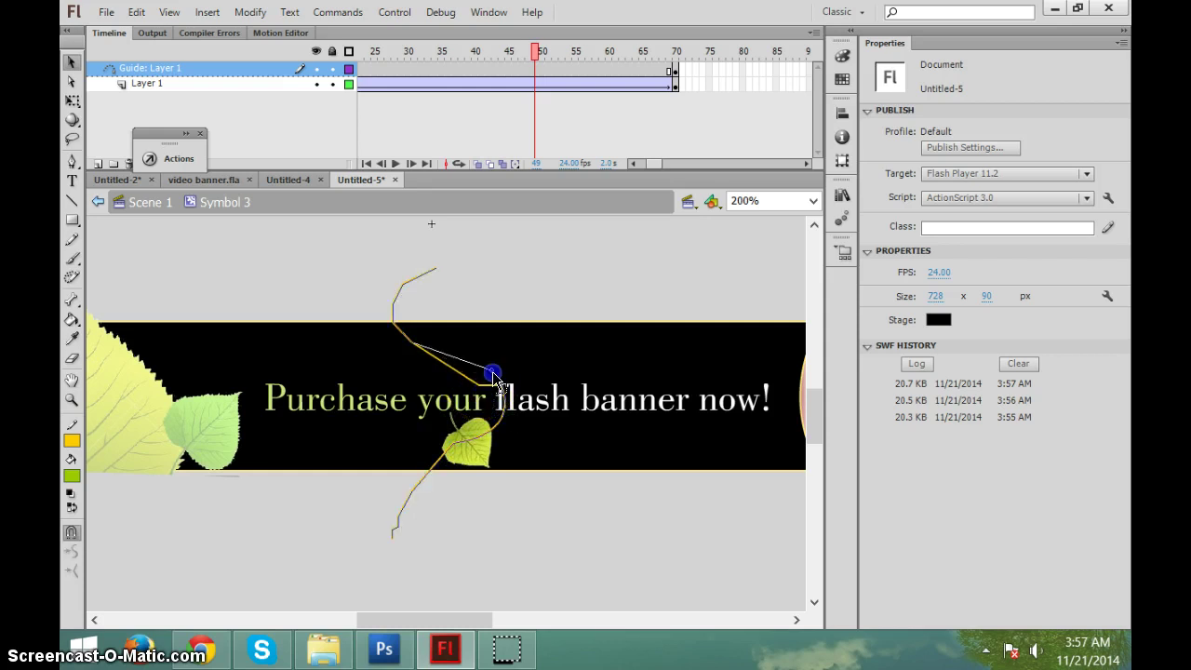
pyautogui.click(526, 404)
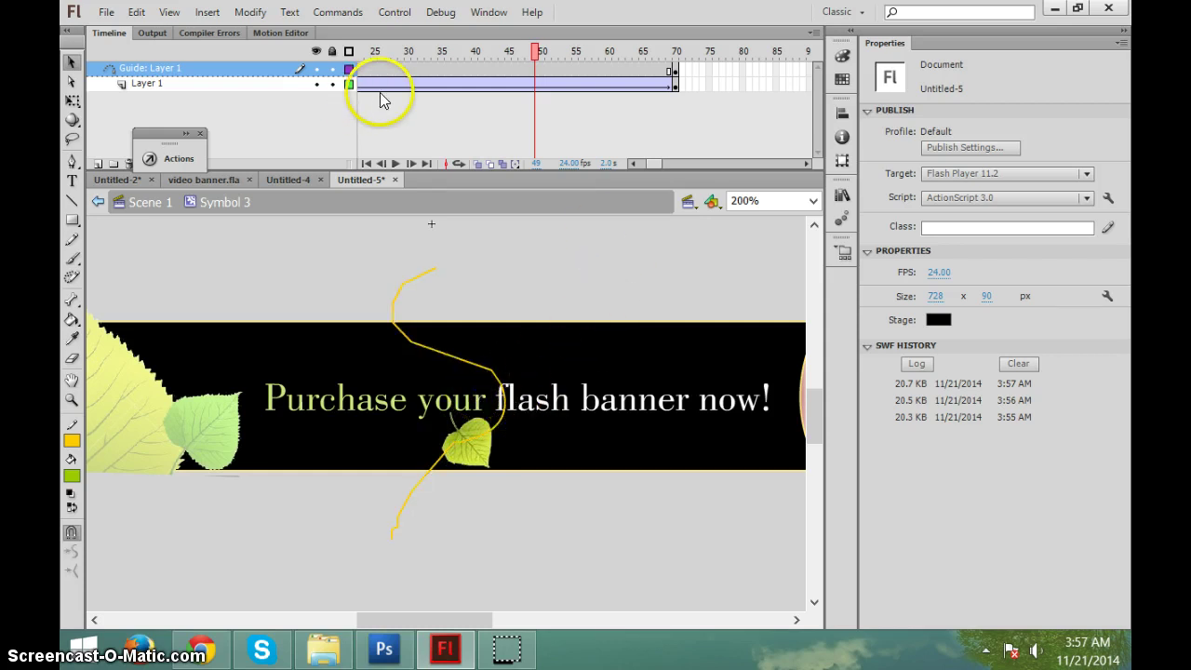
pyautogui.moveTo(647, 163); pyautogui.dragTo(619, 163)
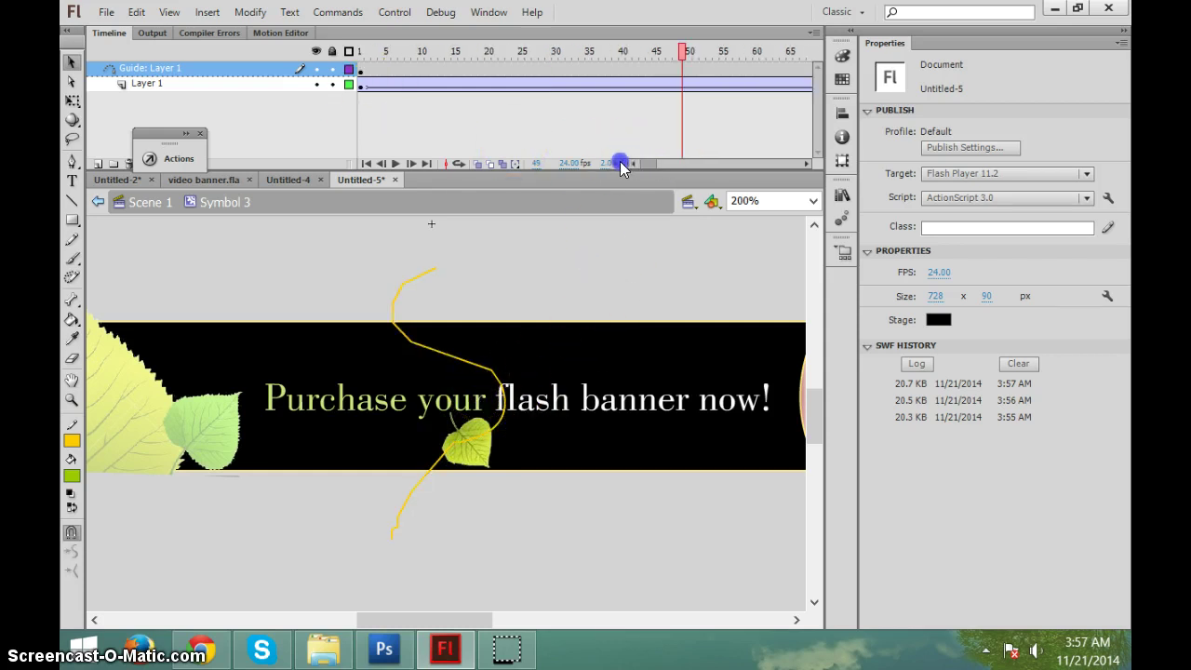
pyautogui.click(361, 86)
pyautogui.press('Return')
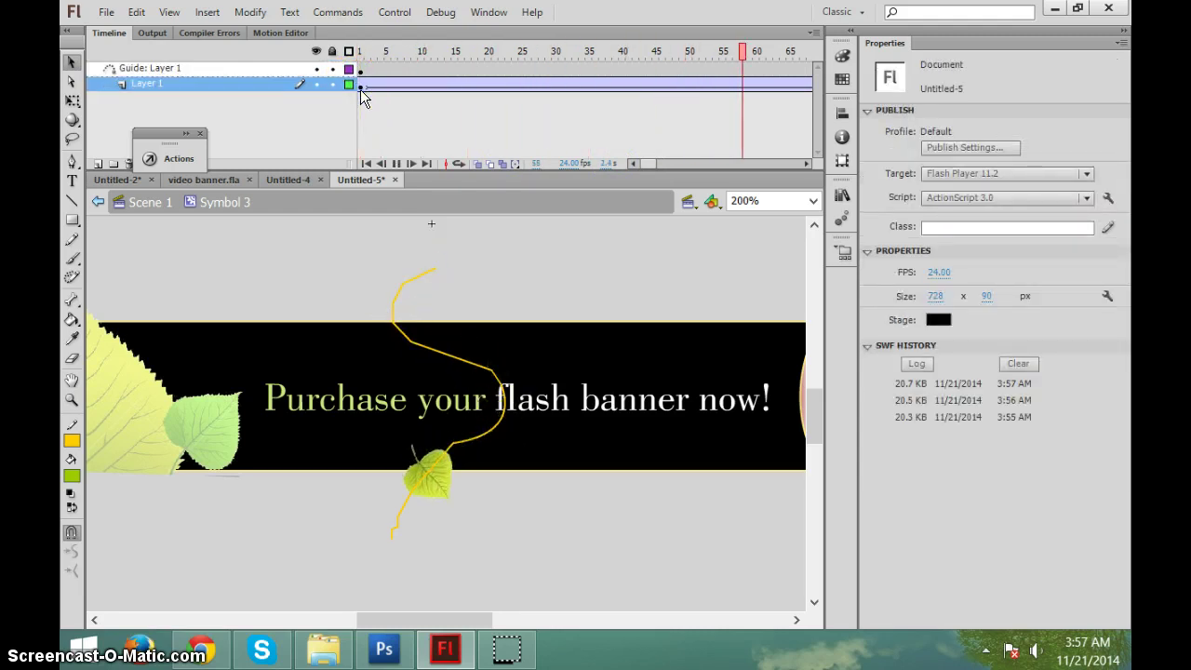
pyautogui.hotkey('ctrl', 'Return')
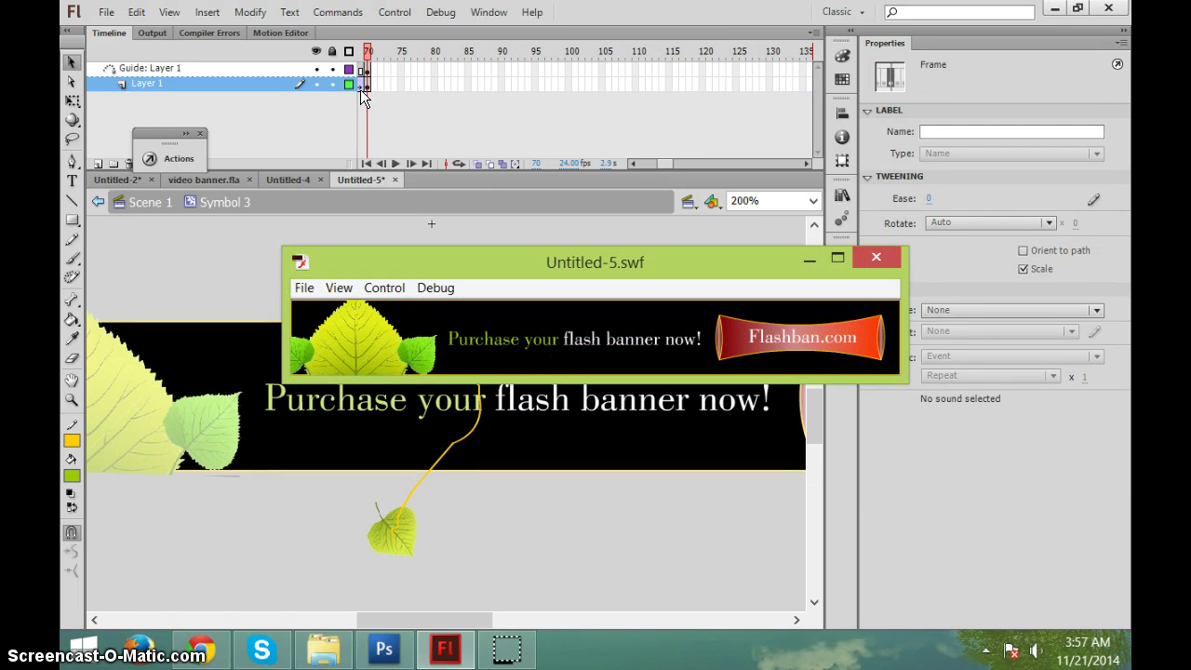
# Close the test movie, return to Scene 1, and give the leaf clip the instance name 'leaf'
pyautogui.click(875, 257)
pyautogui.click(157, 203)
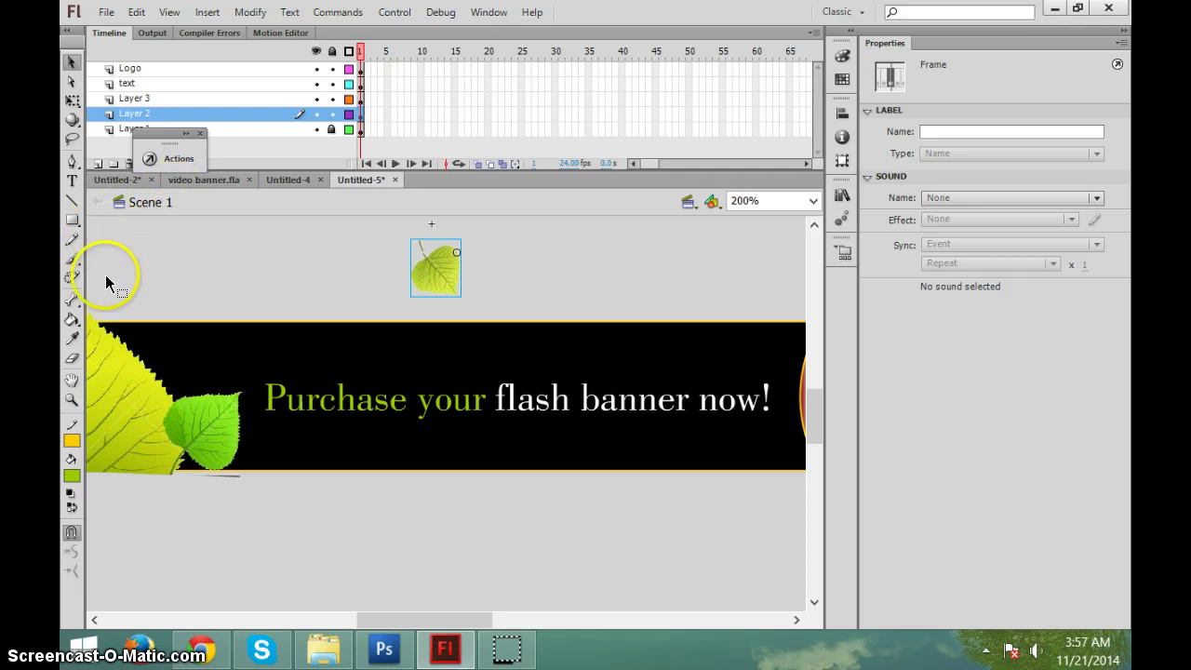
pyautogui.click(452, 268)
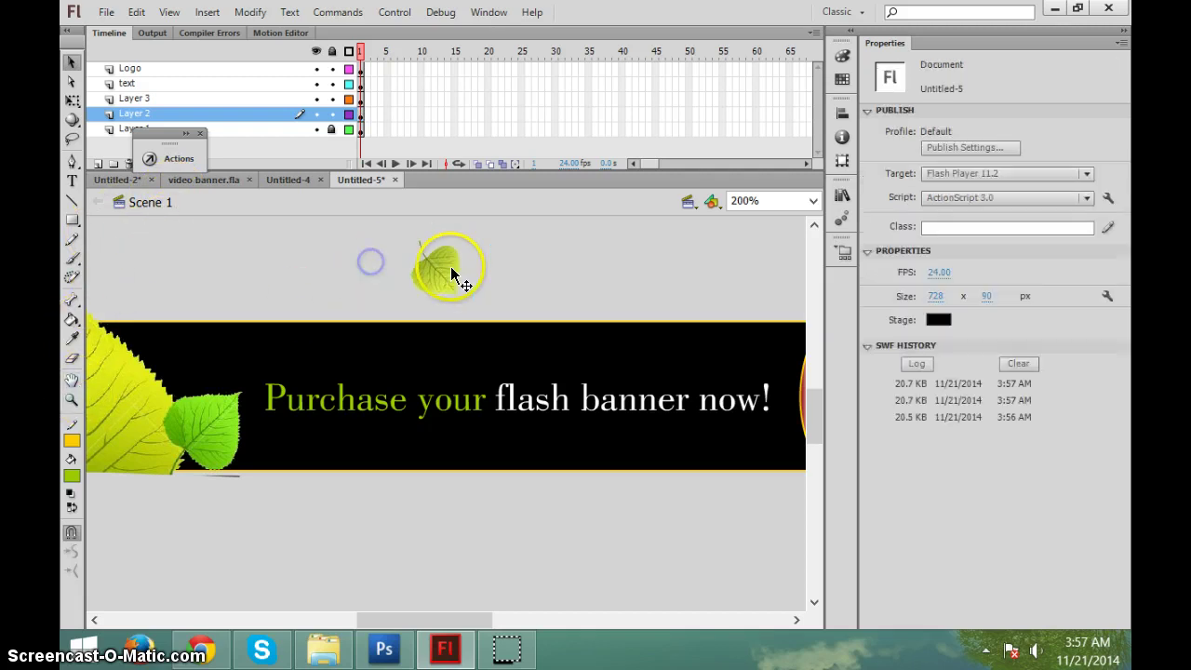
pyautogui.click(941, 67)
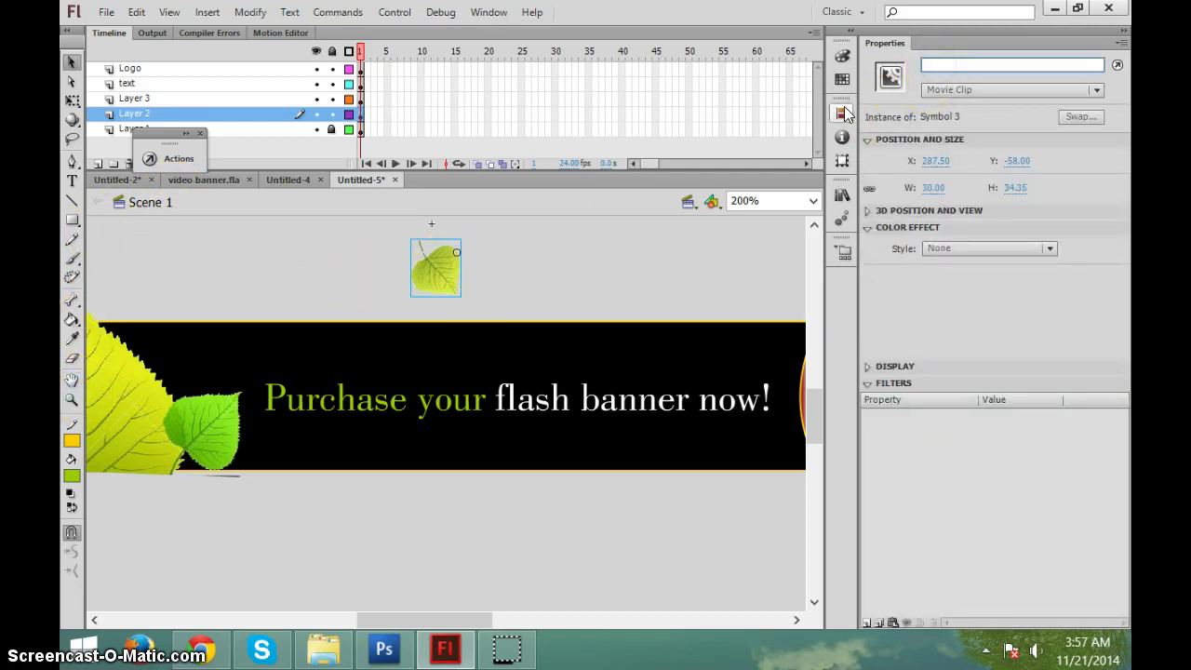
pyautogui.click(809, 135)
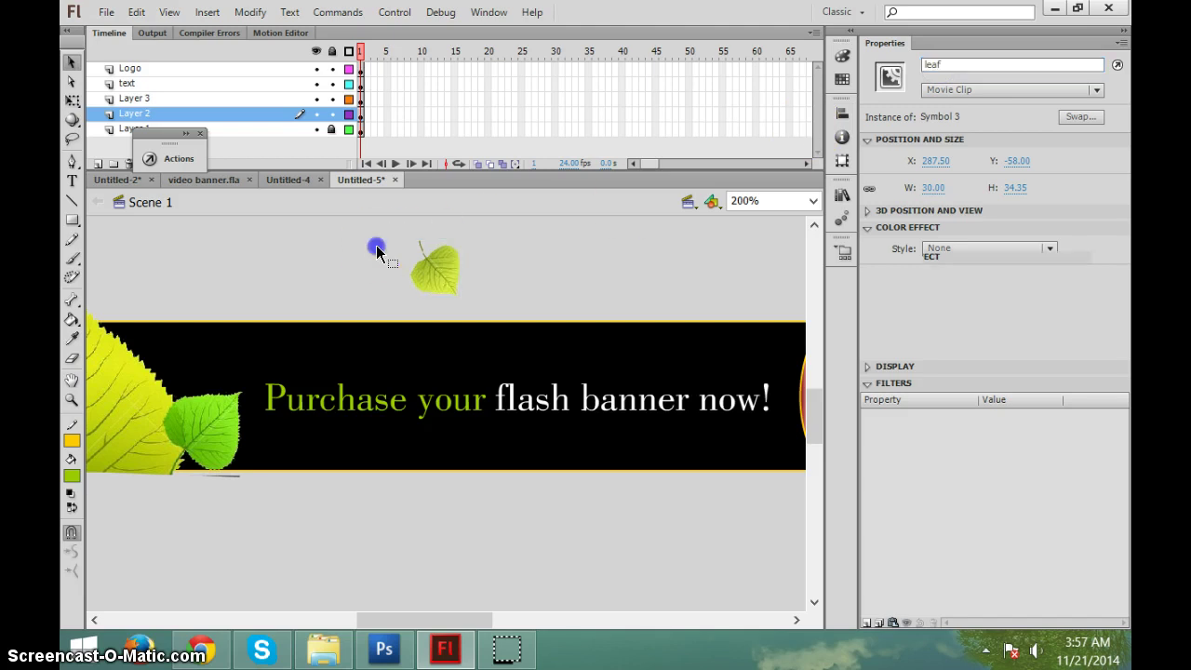
# Run a test movie preview of the banner, then close it
pyautogui.click(375, 244)
pyautogui.hotkey('ctrl', 'Return')
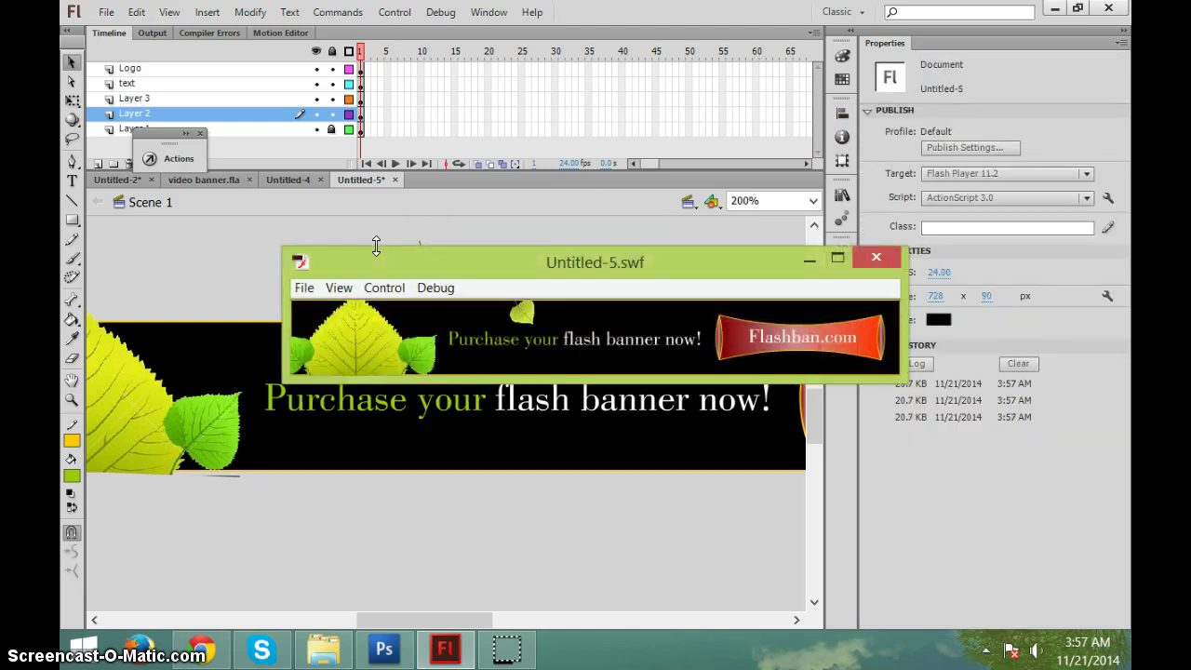
pyautogui.click(492, 199)
pyautogui.click(876, 257)
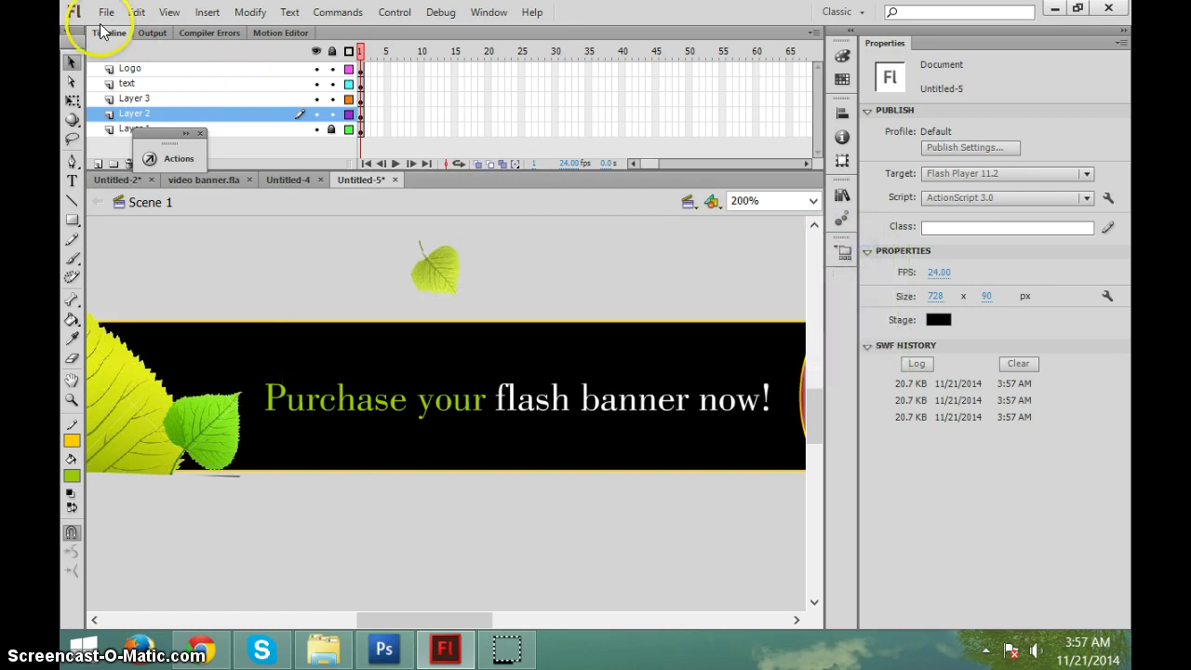
# Review the Publish Settings and close them without changes
pyautogui.click(106, 12)
pyautogui.click(169, 333)
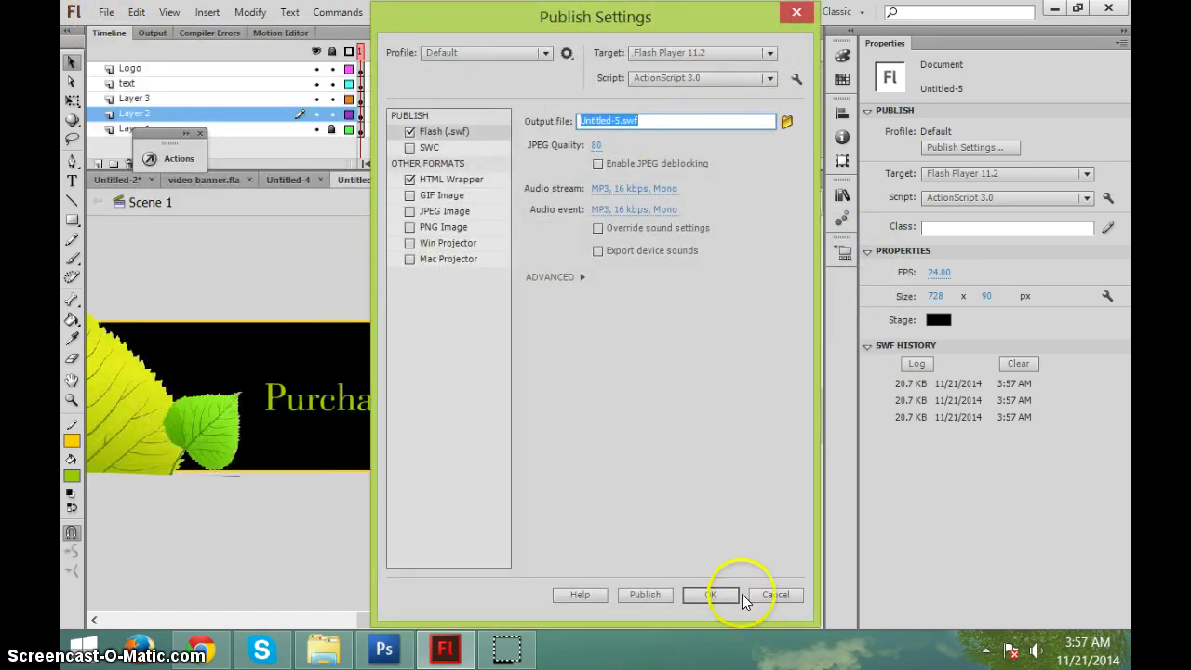
pyautogui.click(755, 593)
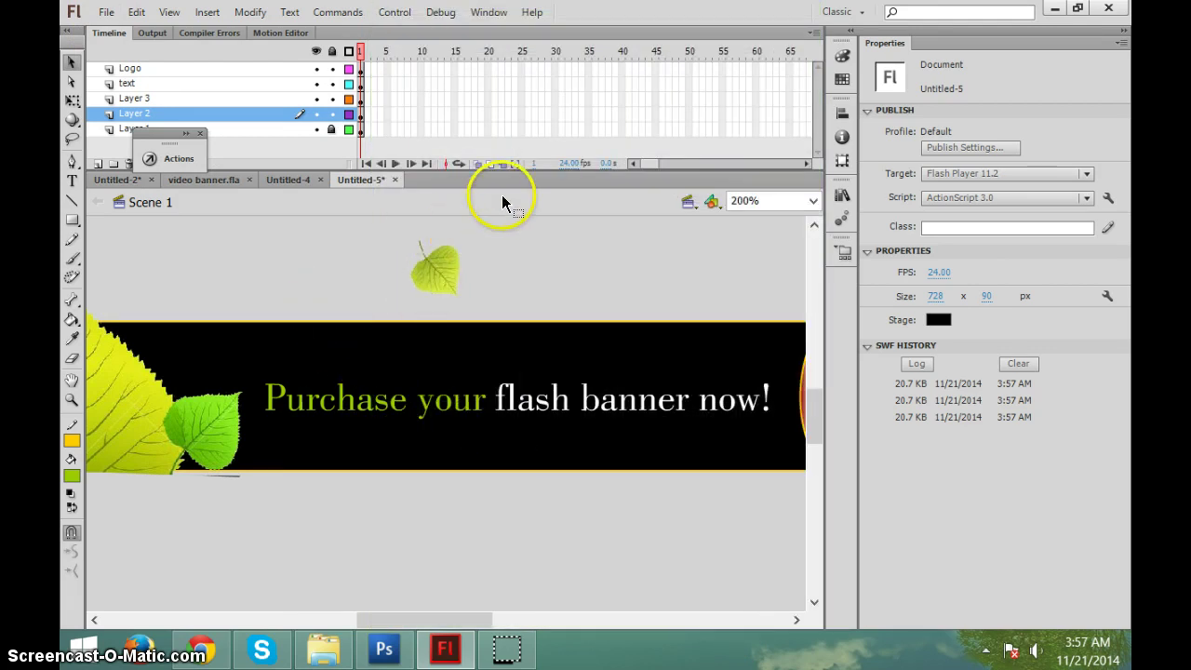
# Convert the slogan text to a movie clip, then nest it as movie clip Symbol 6
pyautogui.click(420, 407)
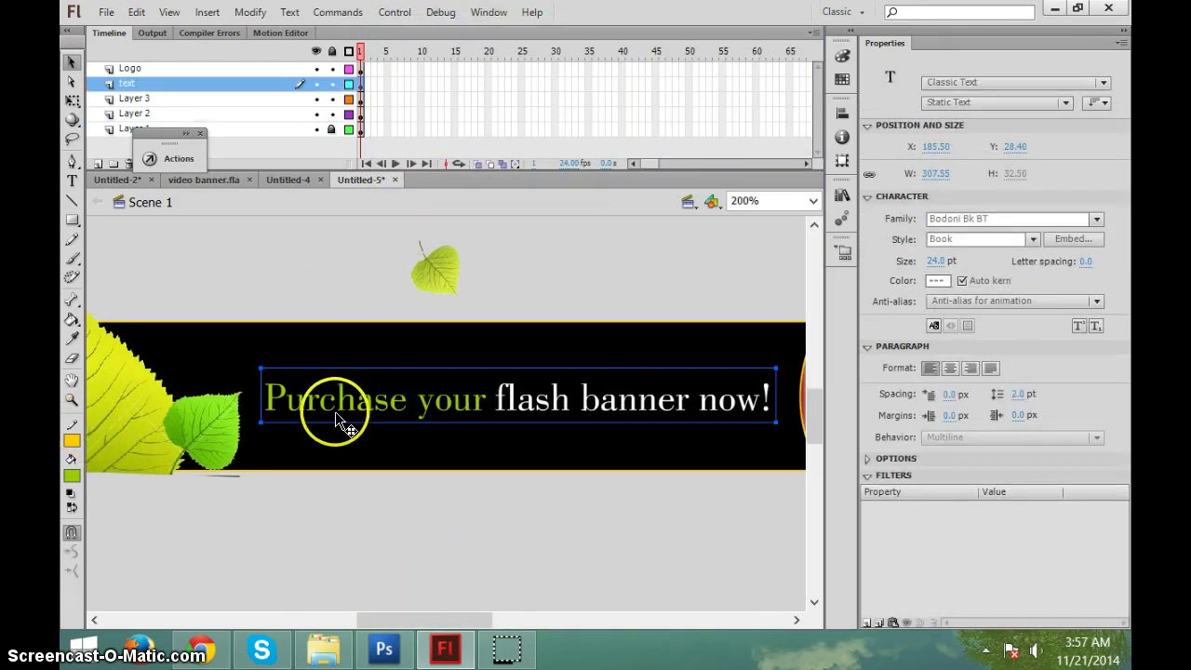
pyautogui.press('F8')
pyautogui.click(686, 64)
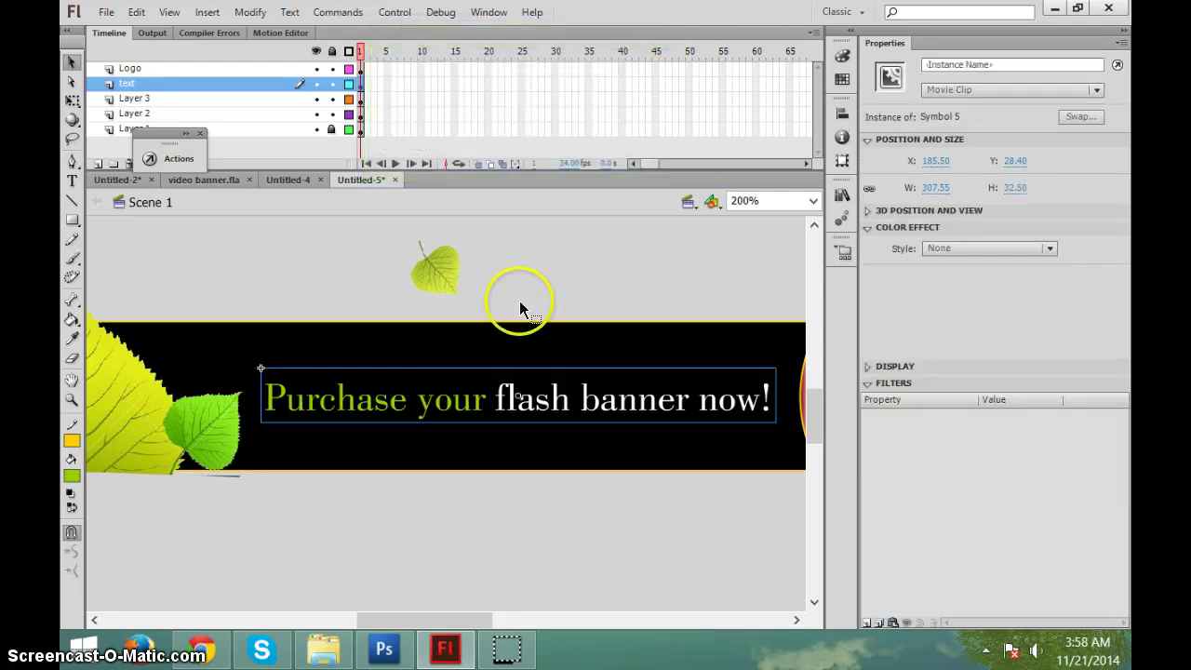
pyautogui.doubleClick(450, 402)
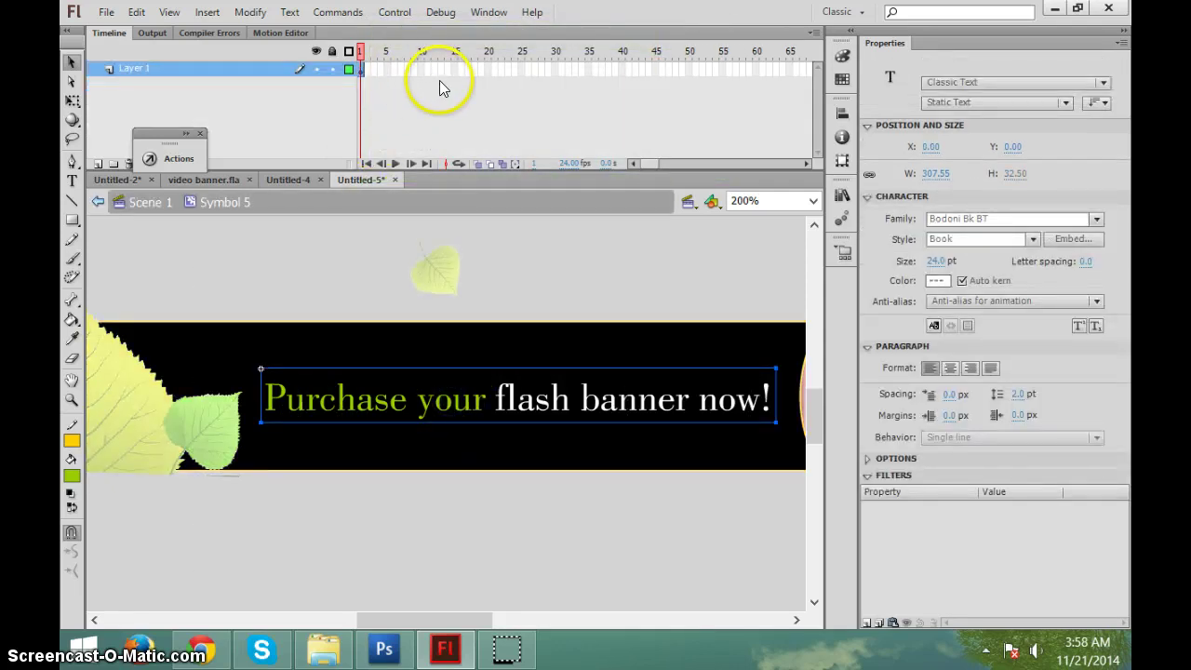
pyautogui.press('F8')
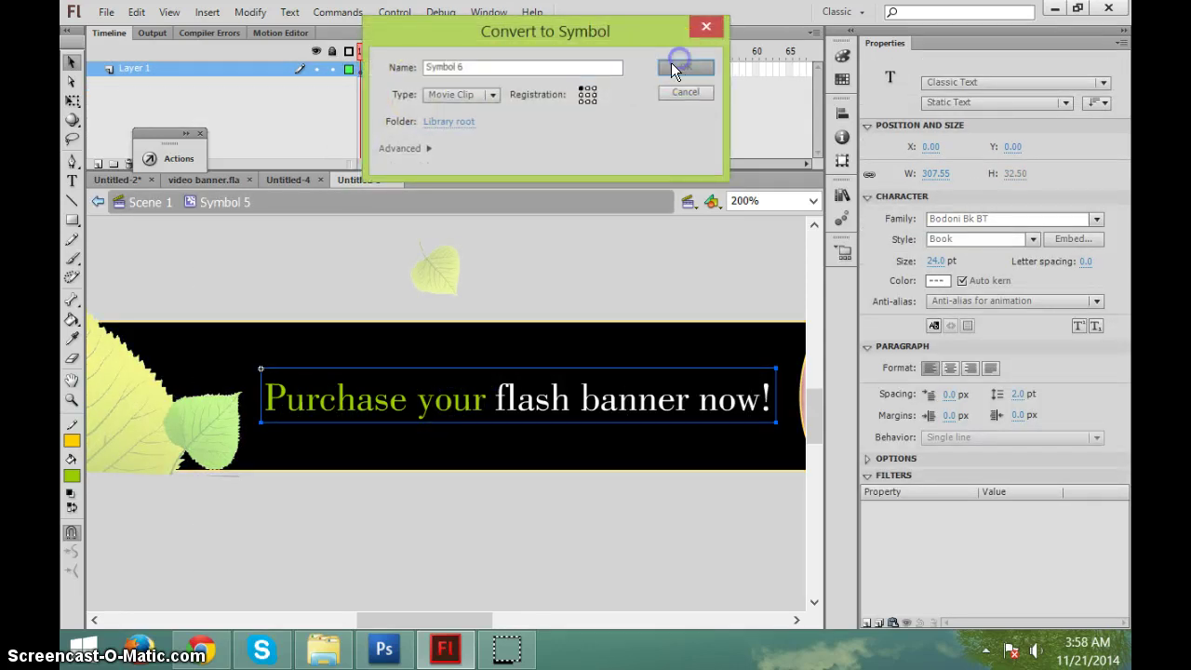
pyautogui.click(682, 63)
# Add a keyframe at frame 60 and a motion tween across frames 1–60
pyautogui.click(748, 68)
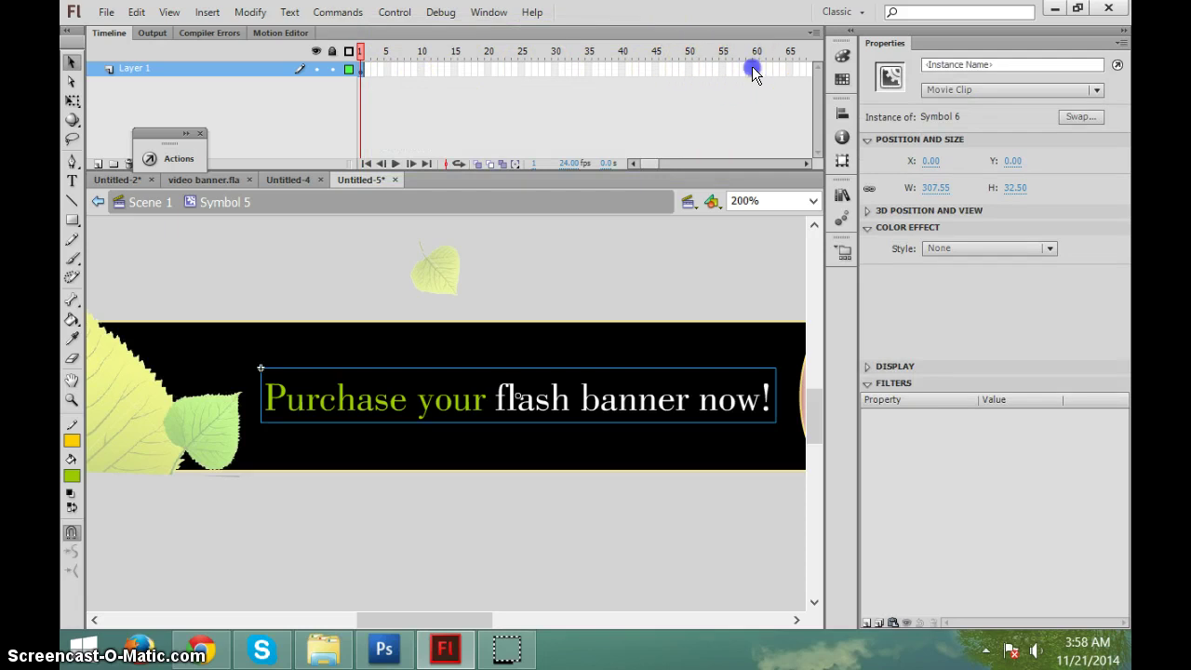
pyautogui.press('F6')
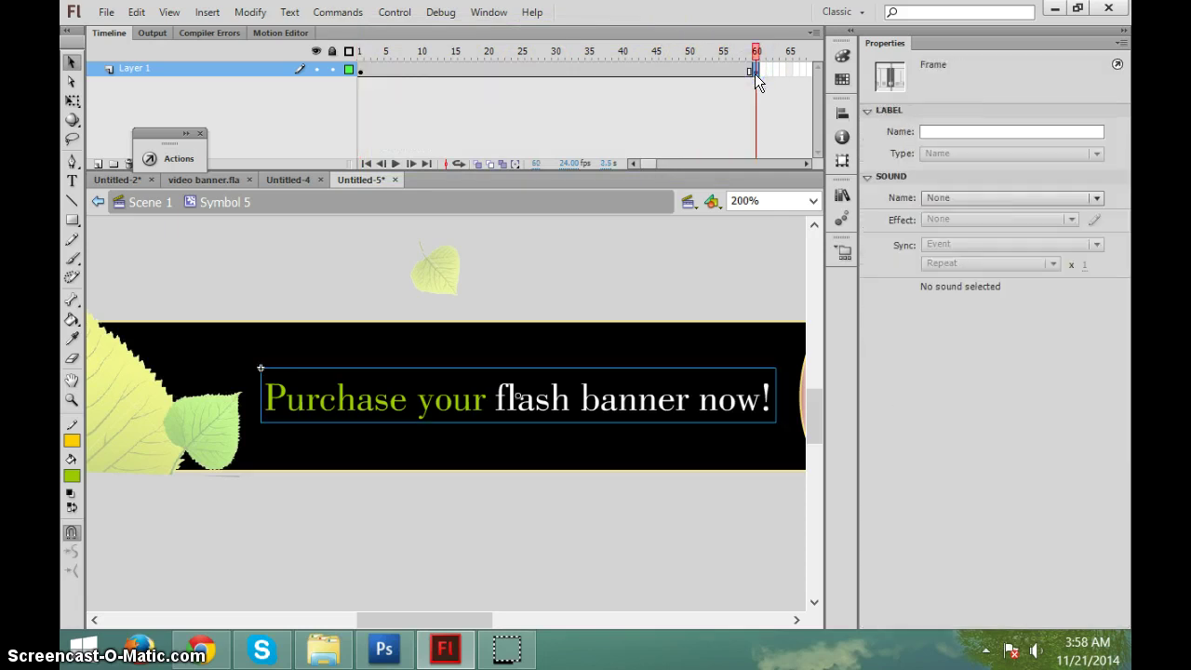
pyautogui.rightClick(568, 71)
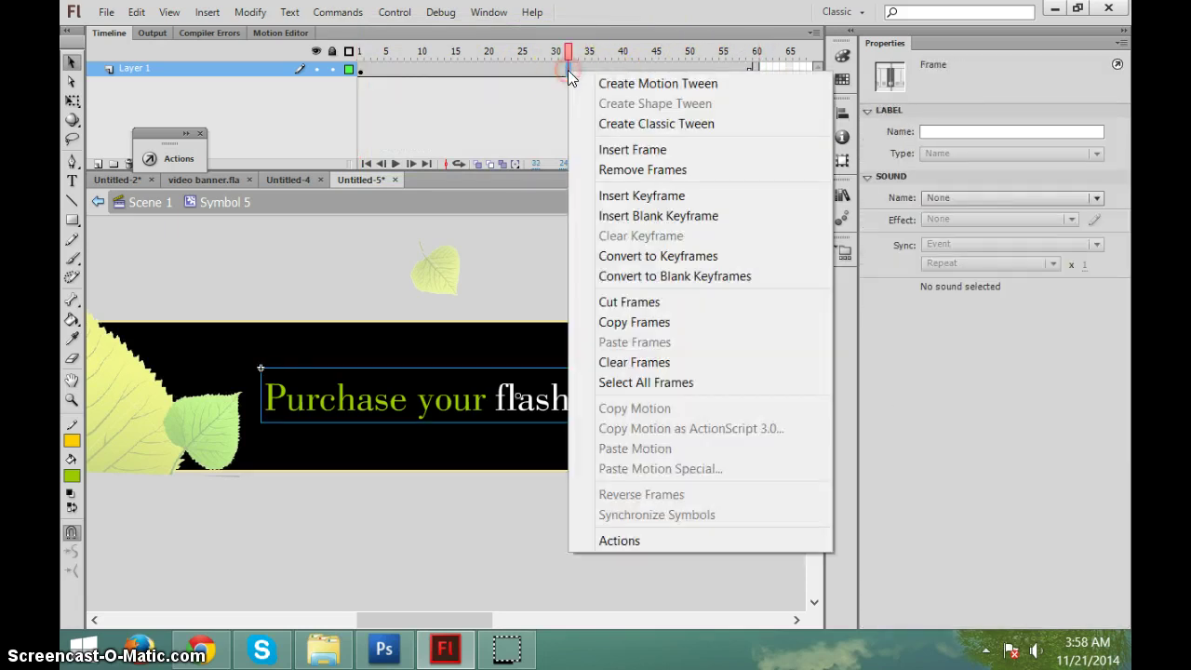
pyautogui.click(636, 88)
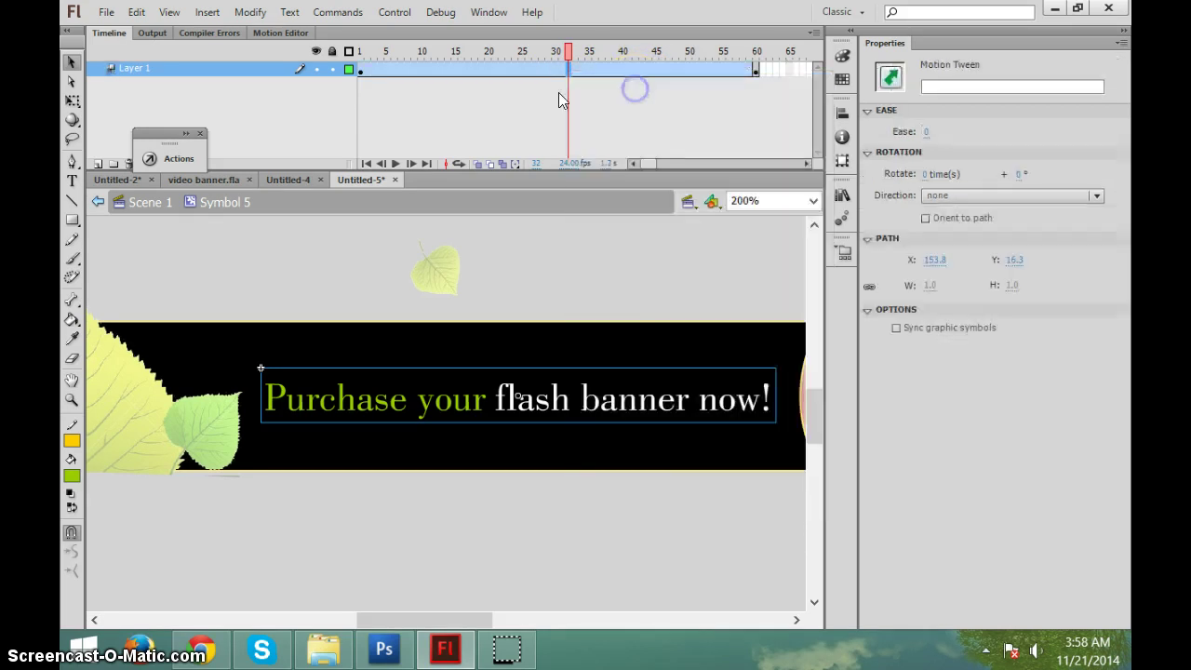
pyautogui.click(533, 70)
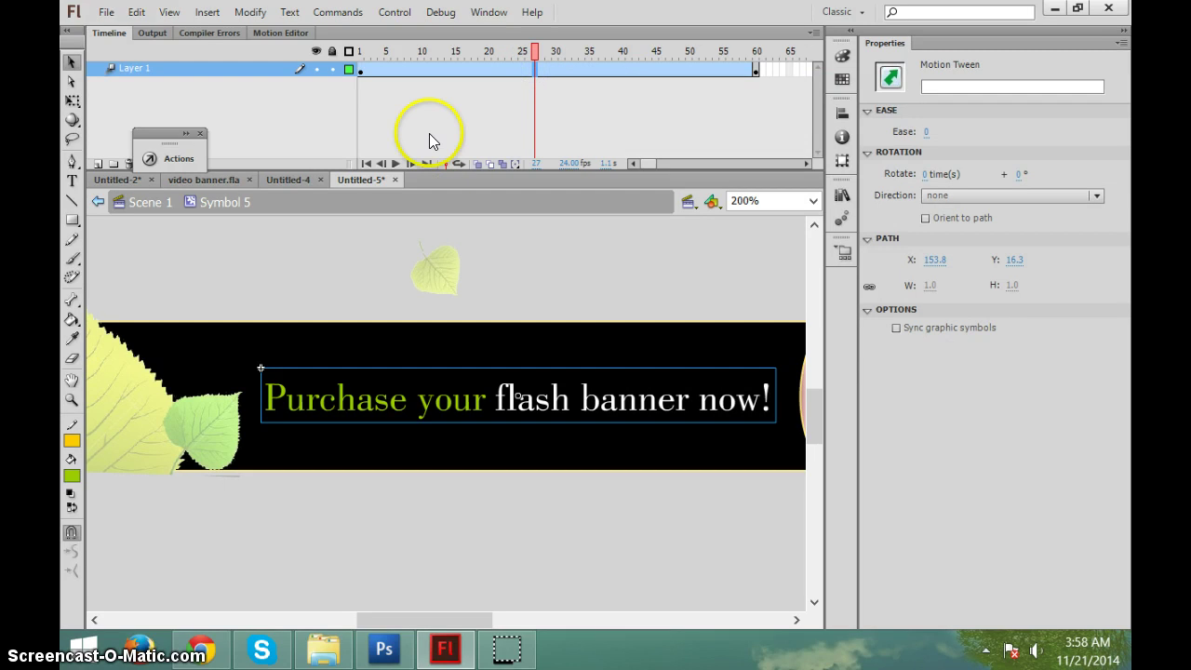
# Drop the text from above into the banner by frame 11, nudging it right at frame 15
pyautogui.click(363, 71)
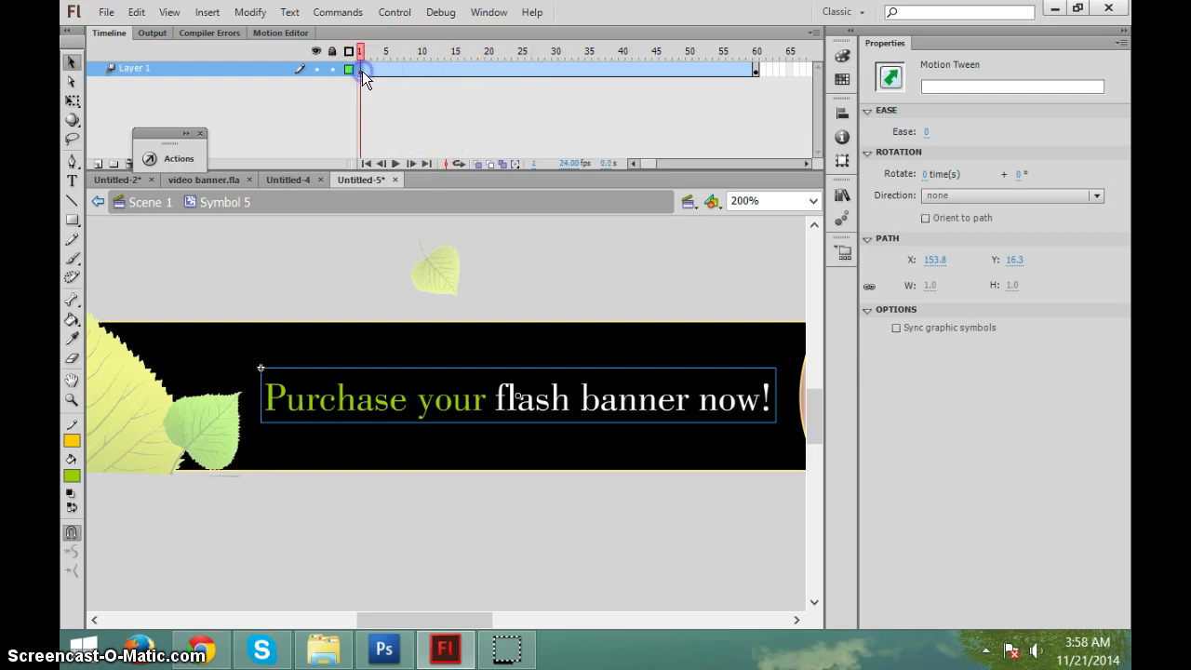
pyautogui.moveTo(402, 403); pyautogui.dragTo(401, 313)
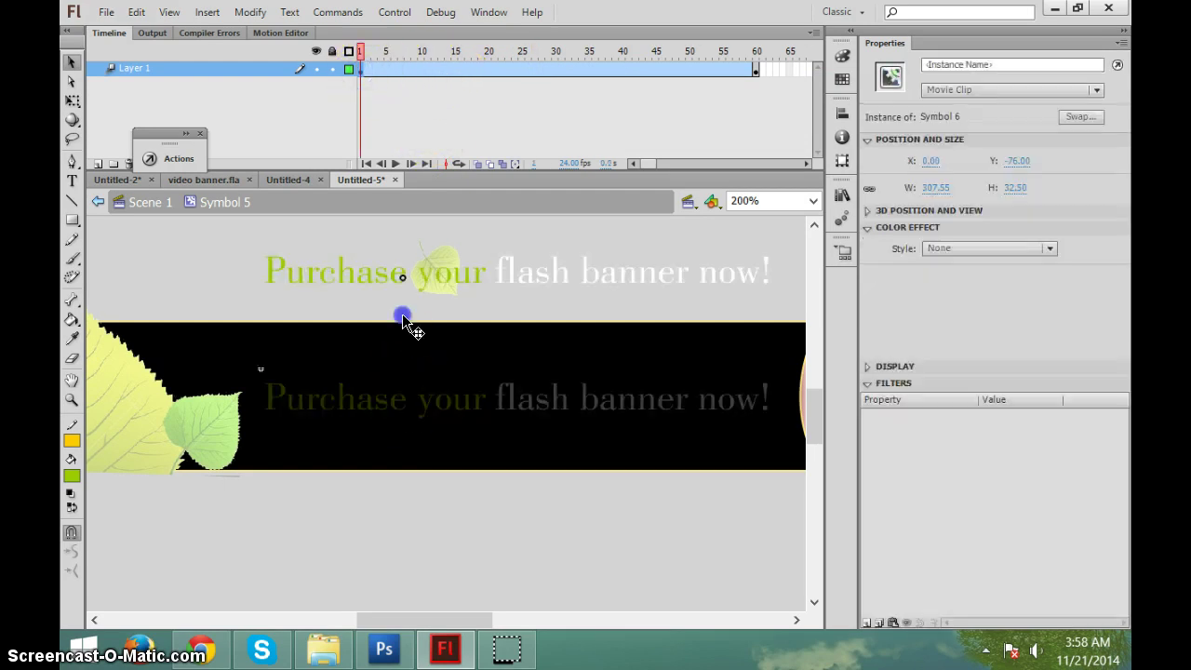
pyautogui.click(427, 71)
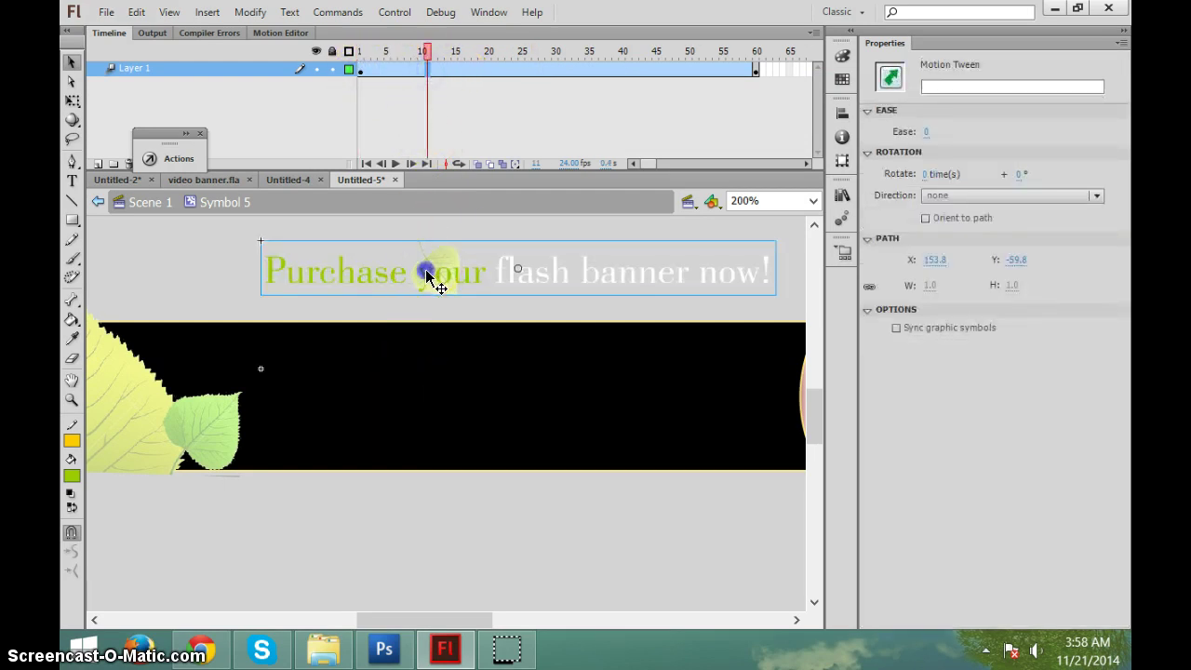
pyautogui.moveTo(444, 265); pyautogui.dragTo(426, 272)
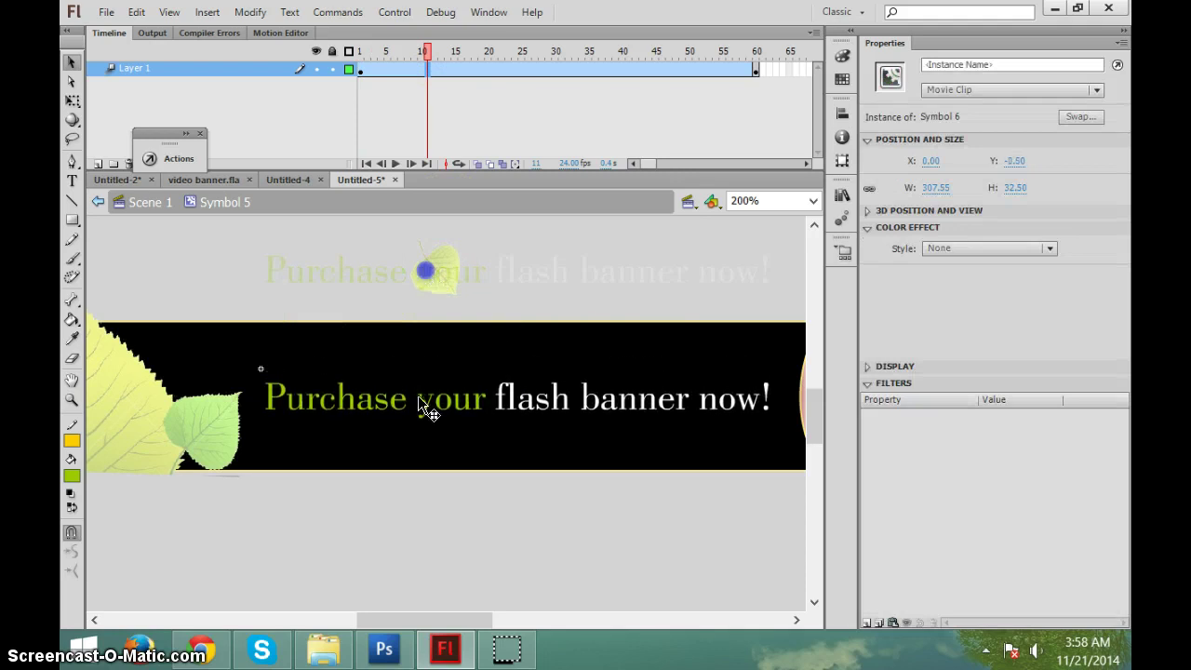
pyautogui.moveTo(428, 412); pyautogui.dragTo(428, 412)
pyautogui.click(459, 144)
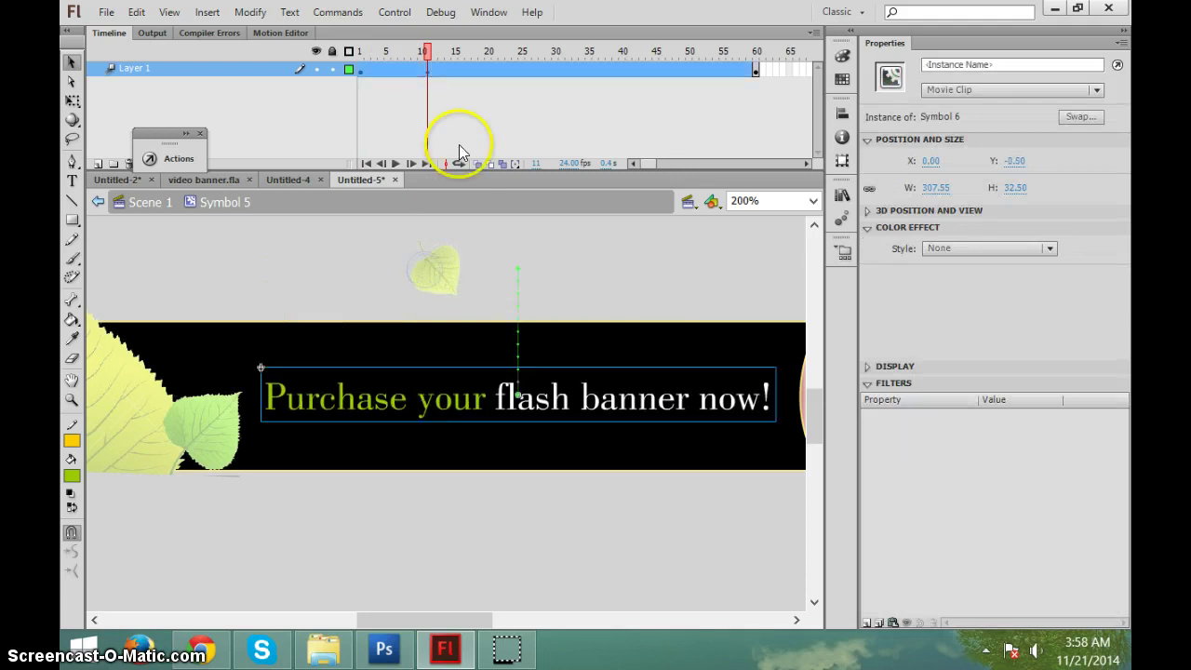
pyautogui.click(482, 73)
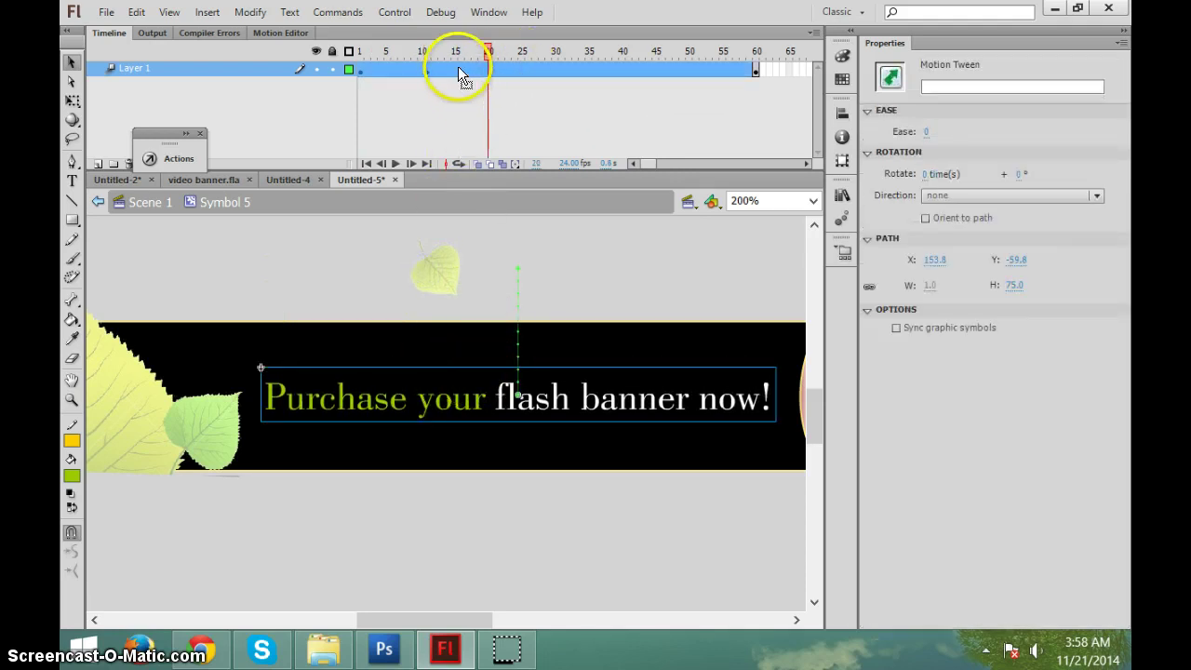
pyautogui.click(455, 74)
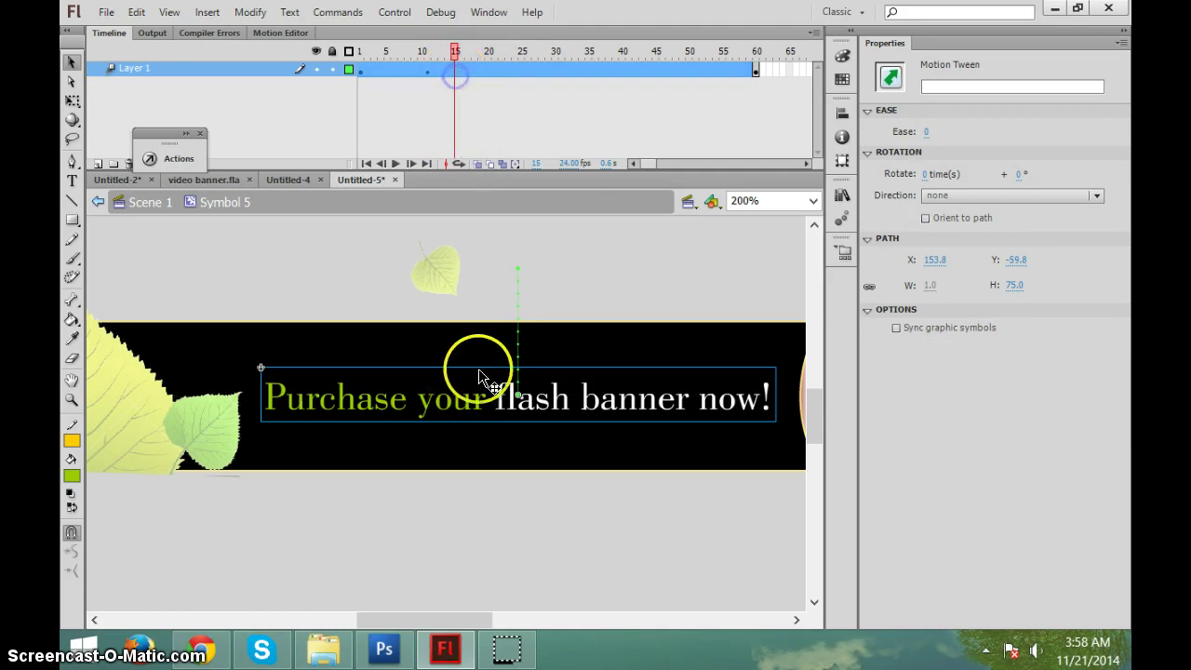
pyautogui.moveTo(458, 402); pyautogui.dragTo(473, 400)
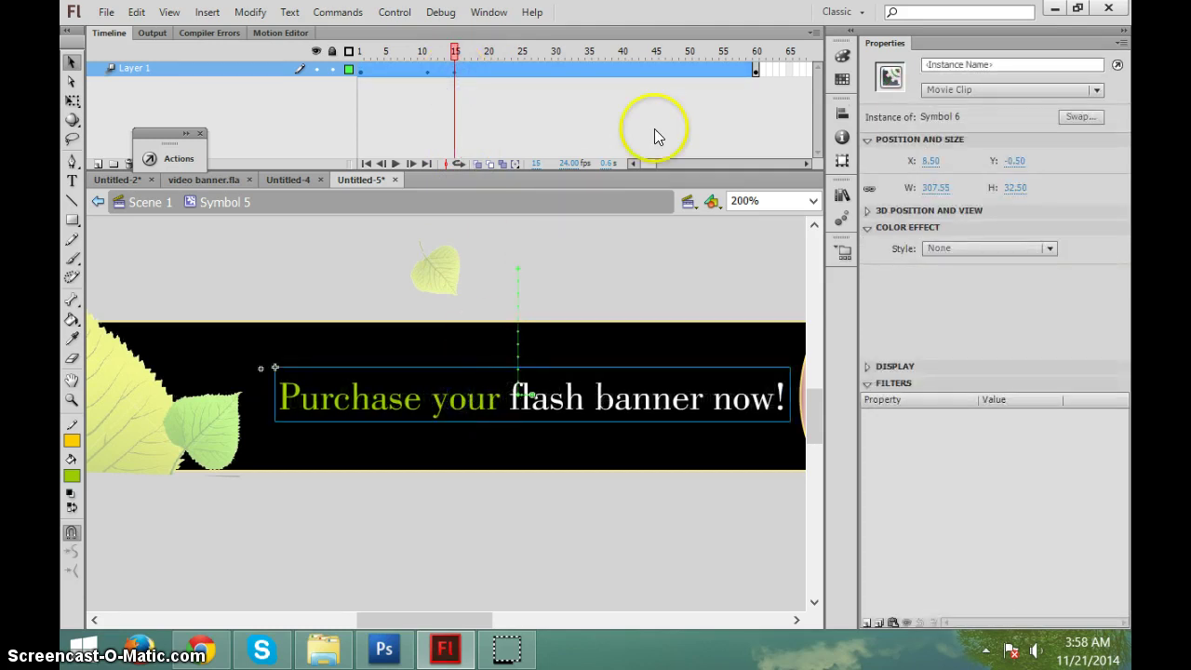
# Hold the text at frame 50, slide it below the banner by frame 60, and preview
pyautogui.click(695, 69)
pyautogui.click(687, 78)
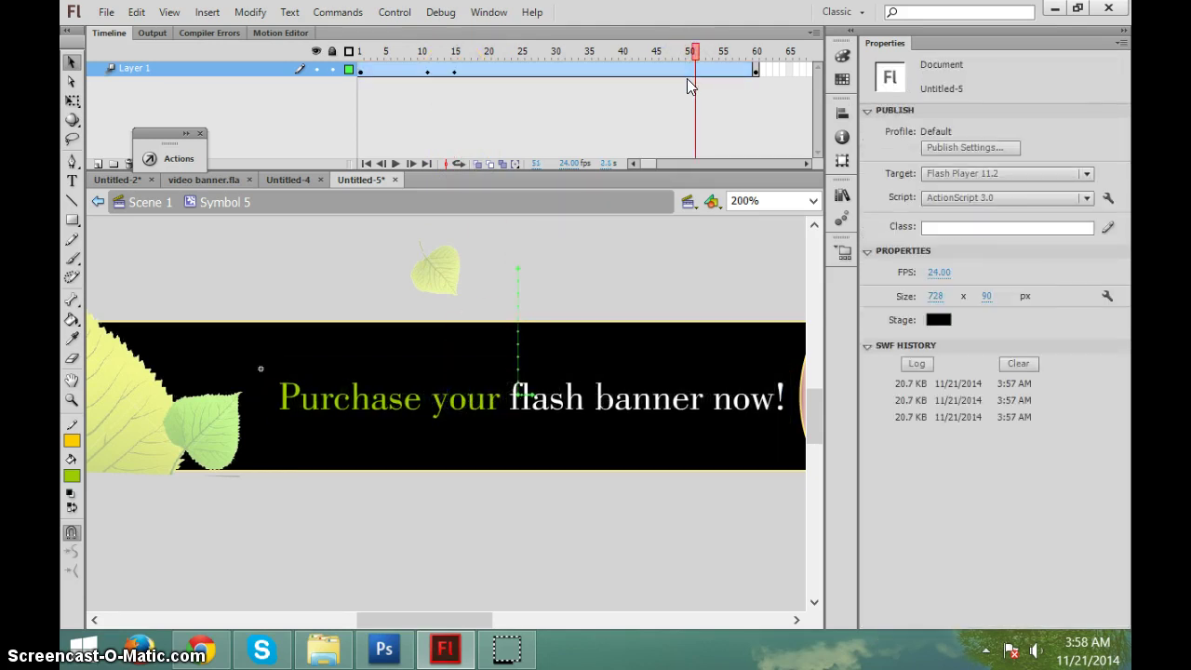
pyautogui.click(687, 75)
pyautogui.click(631, 396)
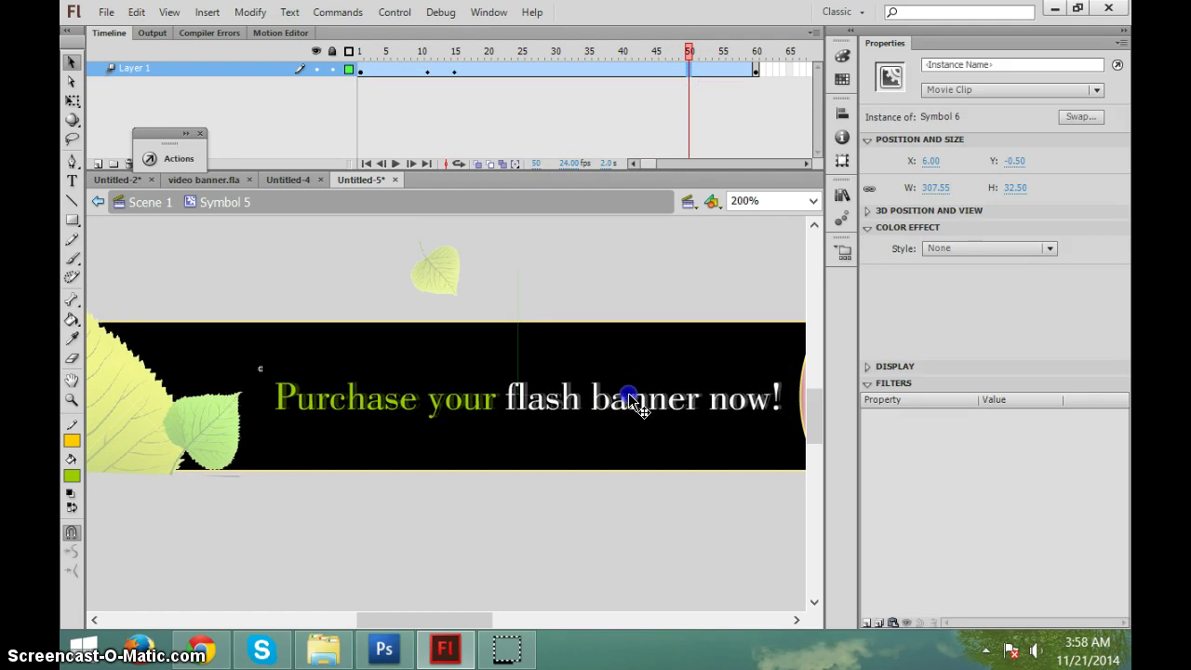
pyautogui.click(754, 72)
pyautogui.moveTo(505, 394); pyautogui.dragTo(517, 519)
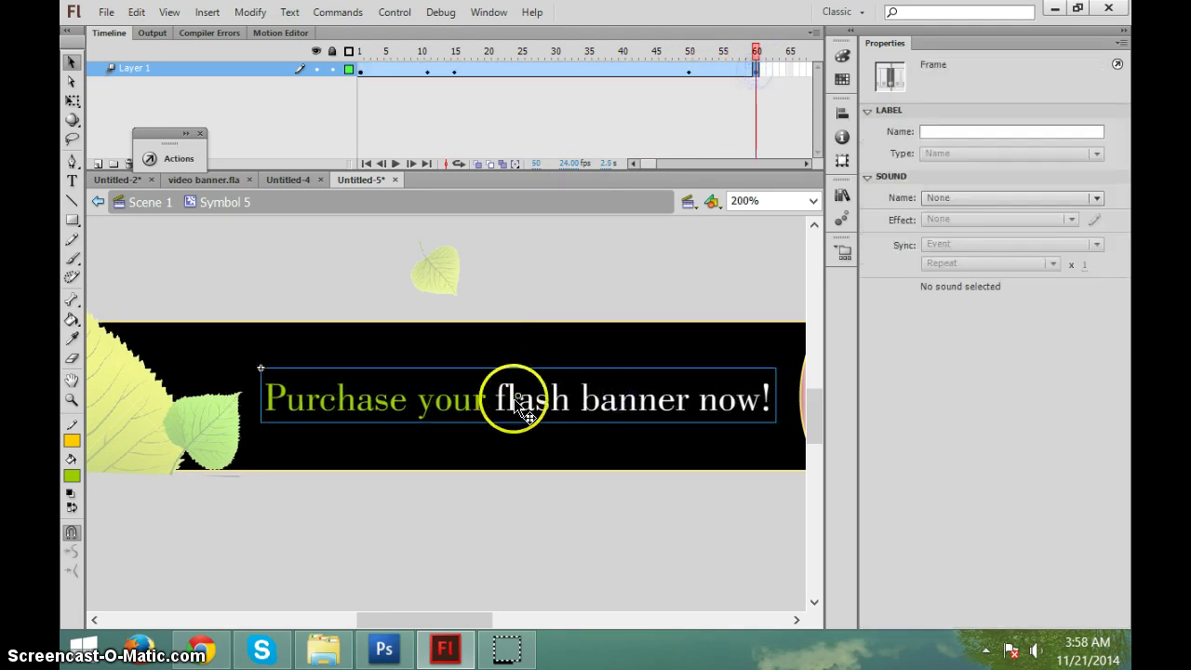
pyautogui.click(439, 275)
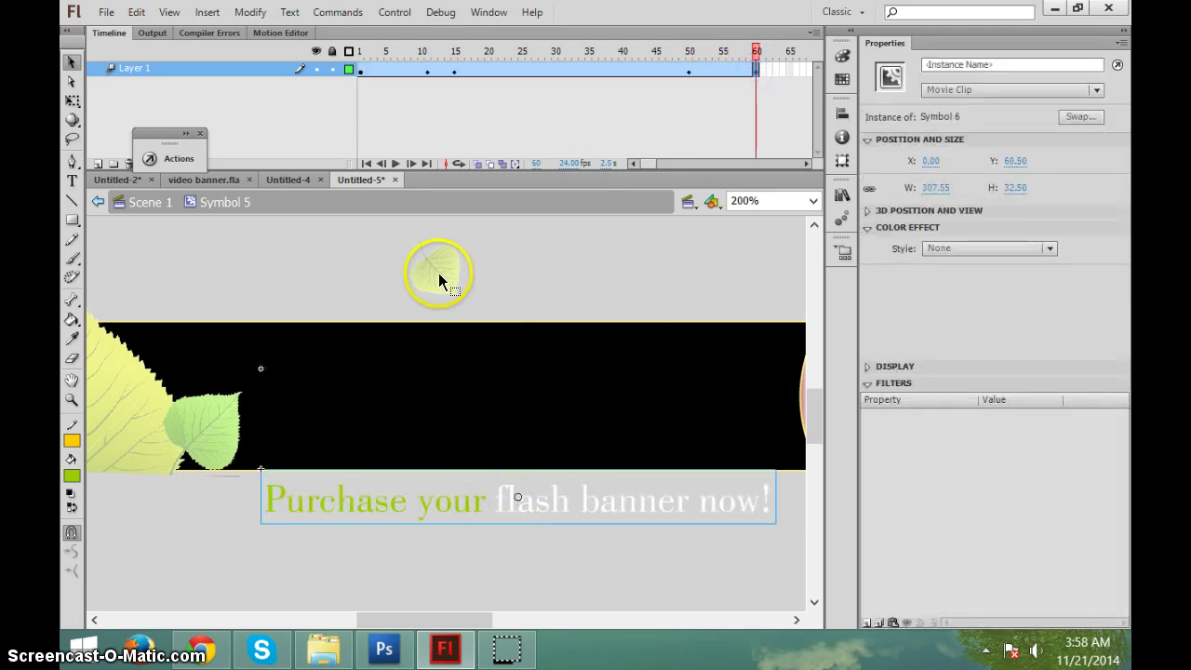
pyautogui.press('Return')
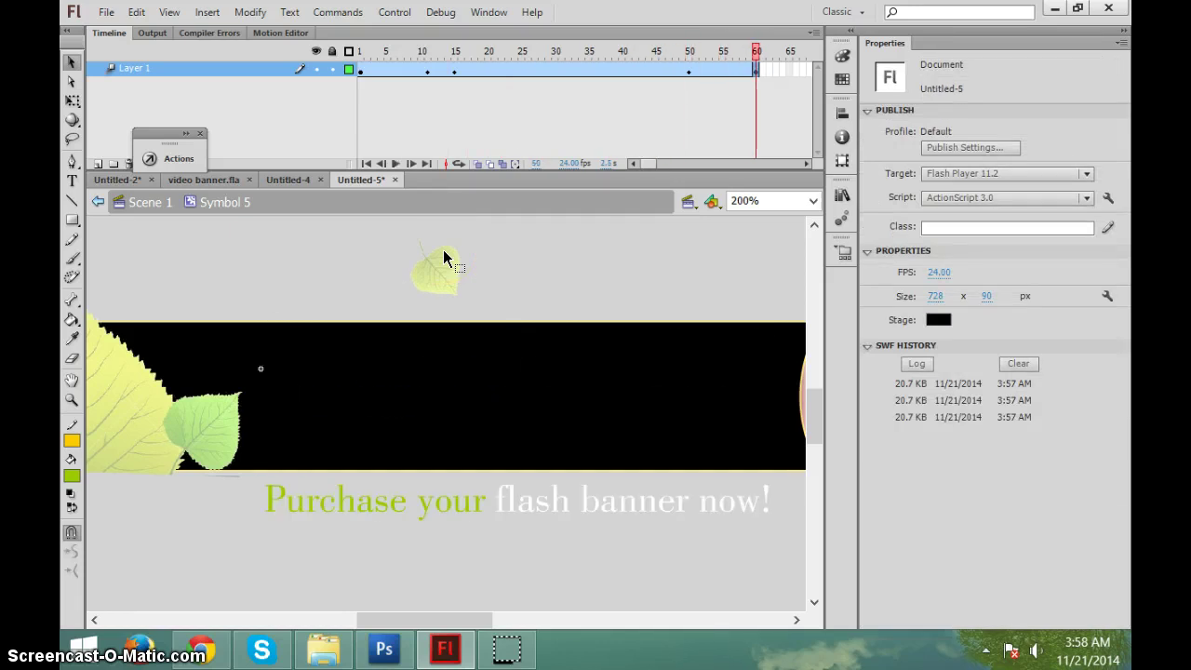
# Test the movie, watch the slogan drop in beside the leaf, then close the preview
pyautogui.hotkey('ctrl', 'Return')
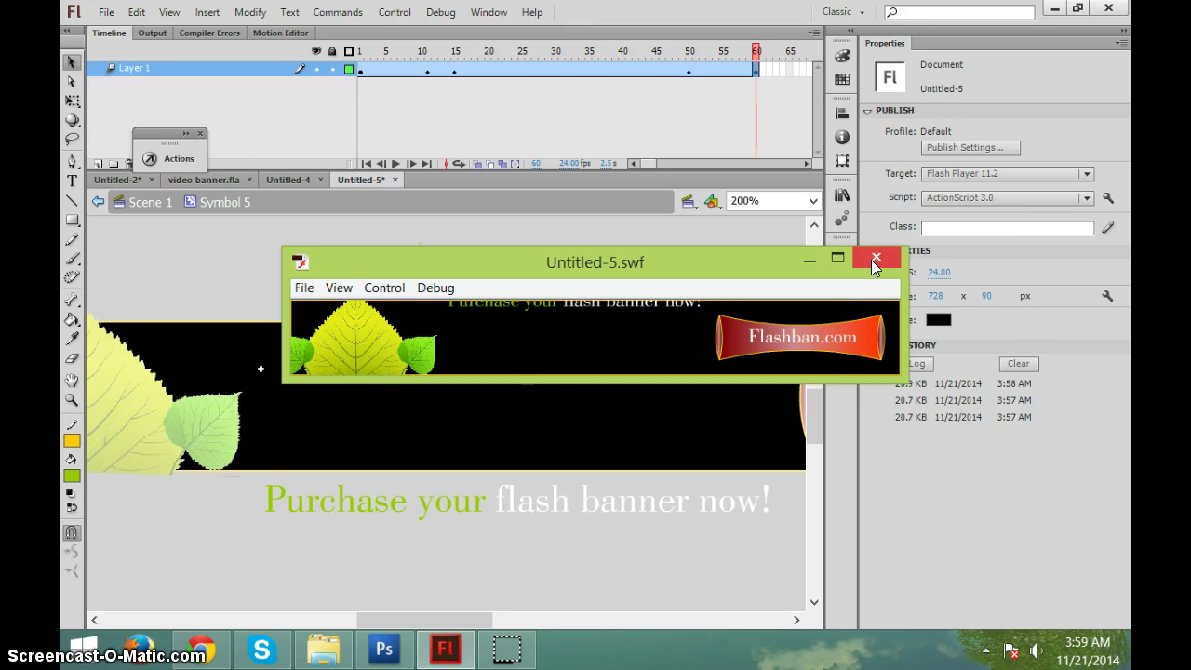
pyautogui.click(872, 260)
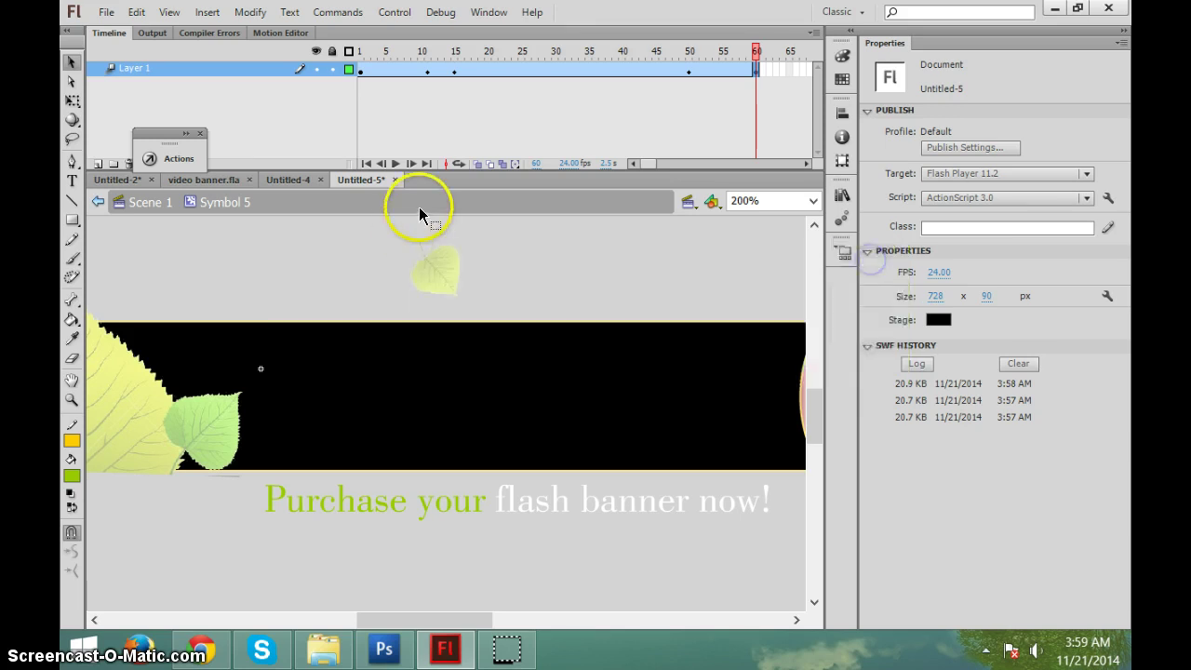
pyautogui.click(139, 202)
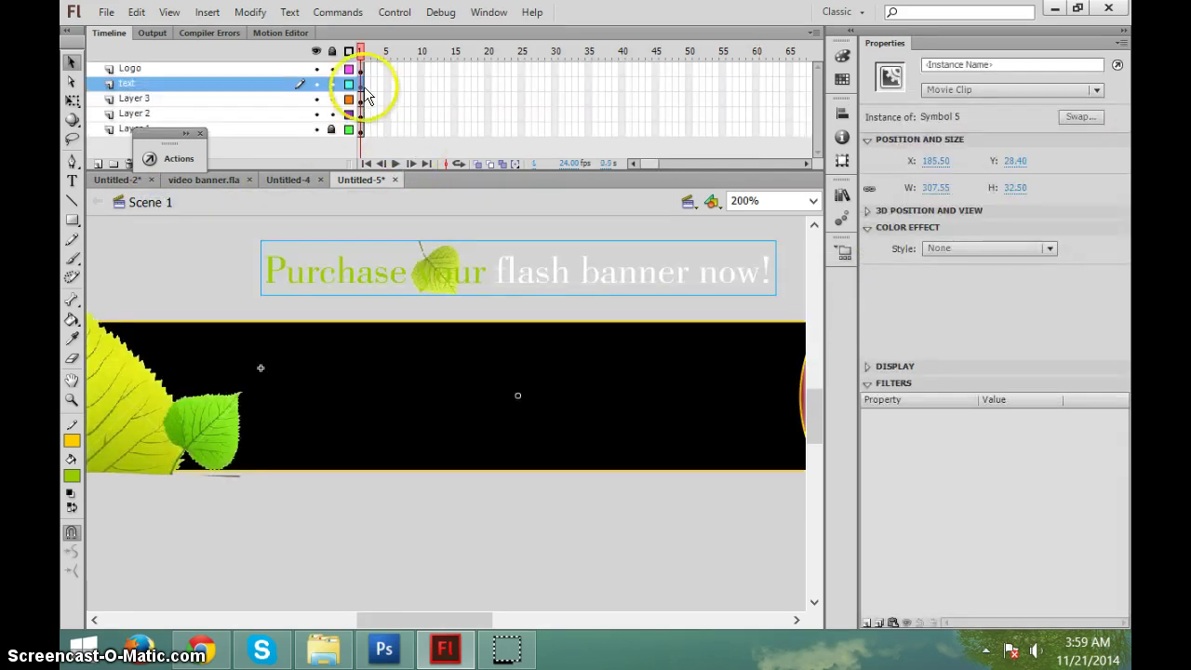
pyautogui.click(96, 163)
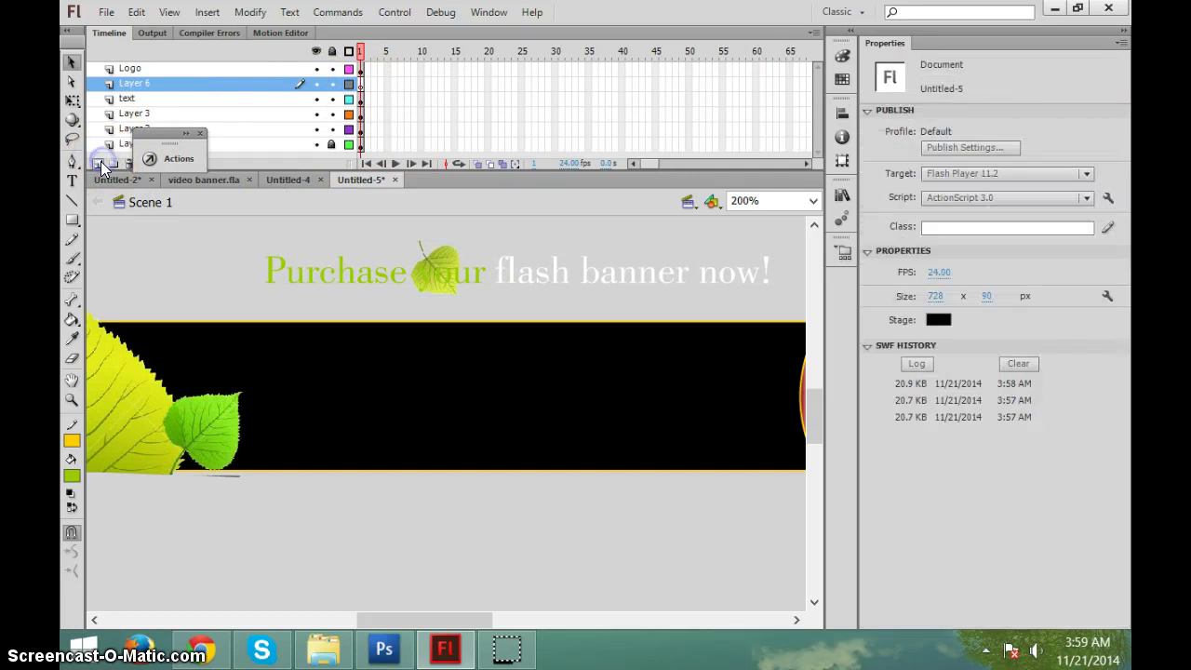
pyautogui.doubleClick(110, 85)
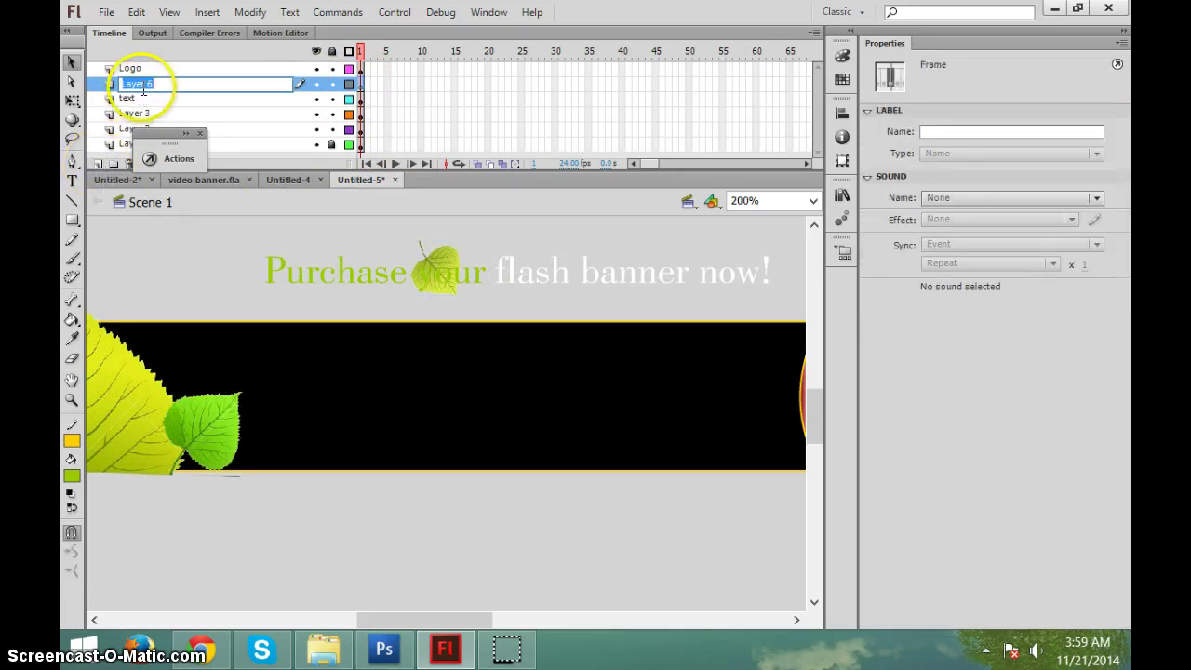
pyautogui.moveTo(139, 85); pyautogui.dragTo(152, 69)
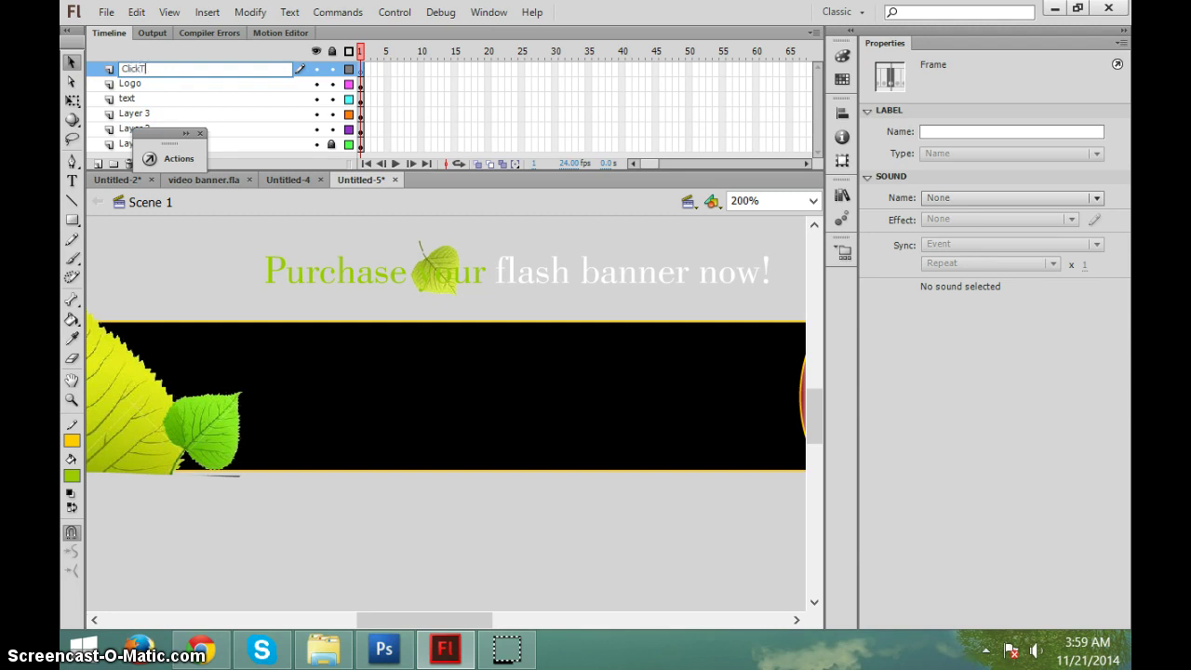
pyautogui.click(72, 61)
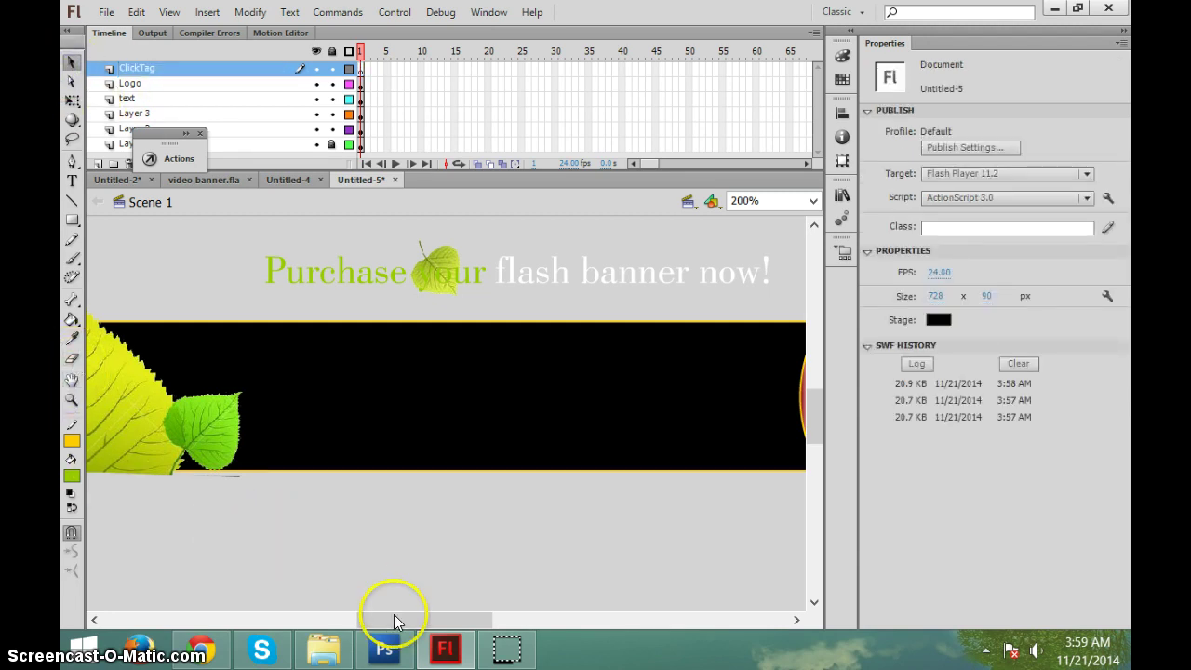
pyautogui.moveTo(394, 621); pyautogui.dragTo(381, 614)
# Zoom the stage out to show the whole banner
pyautogui.click(72, 219)
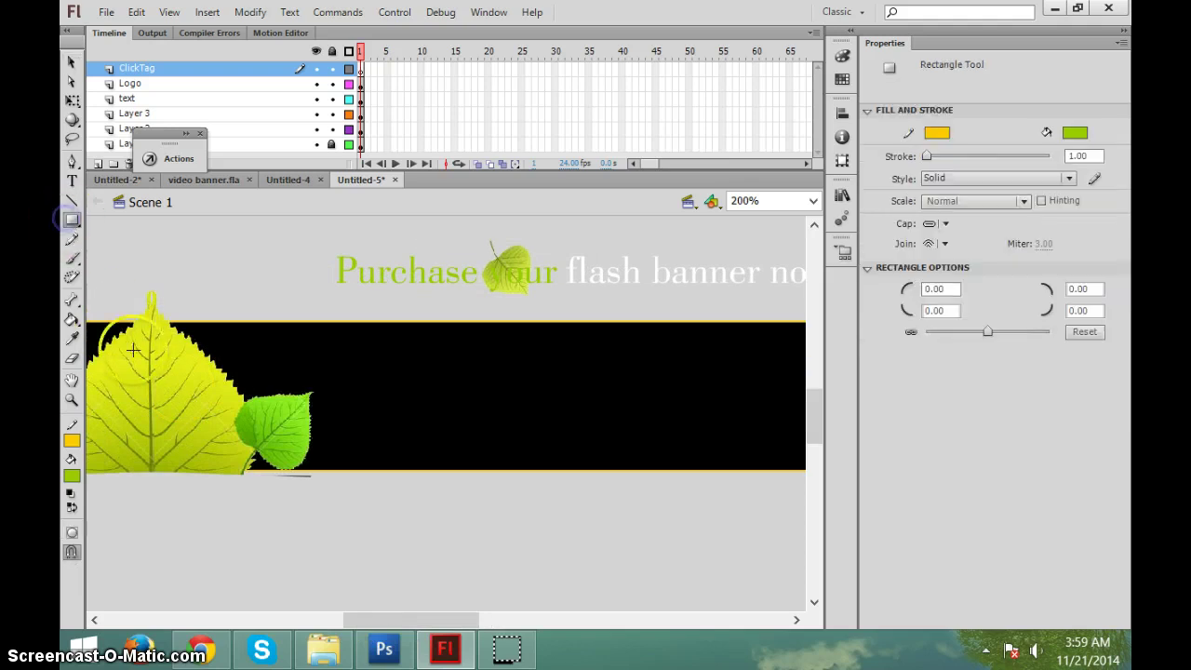
pyautogui.click(72, 400)
pyautogui.click(72, 475)
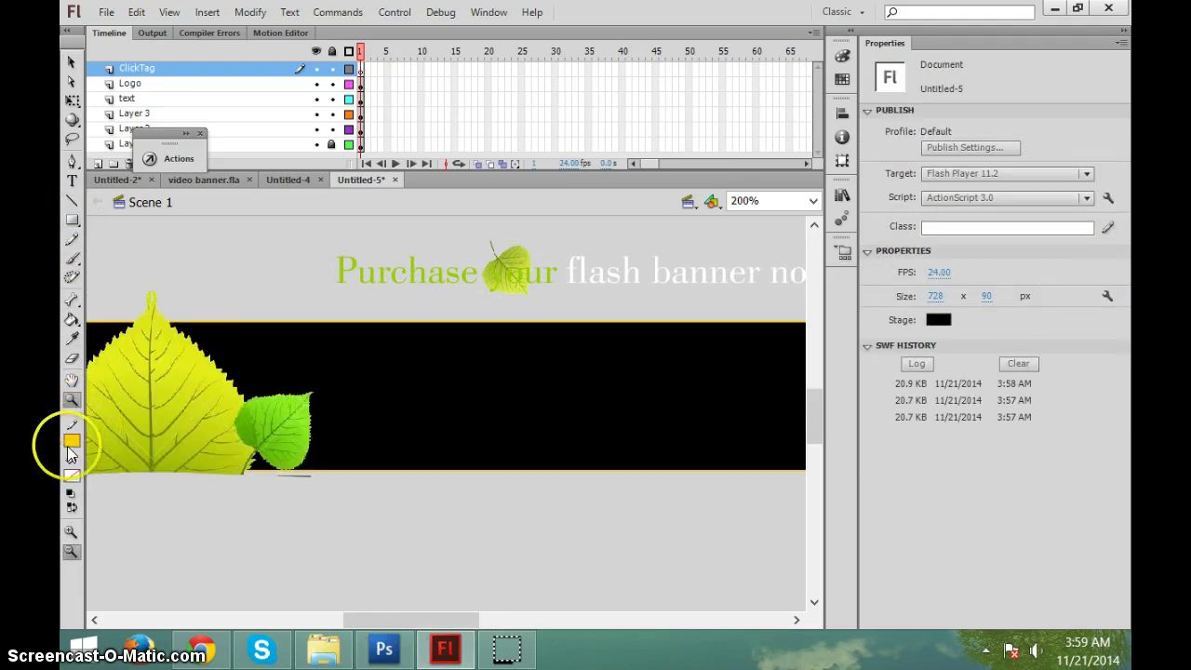
pyautogui.click(71, 551)
pyautogui.click(306, 399)
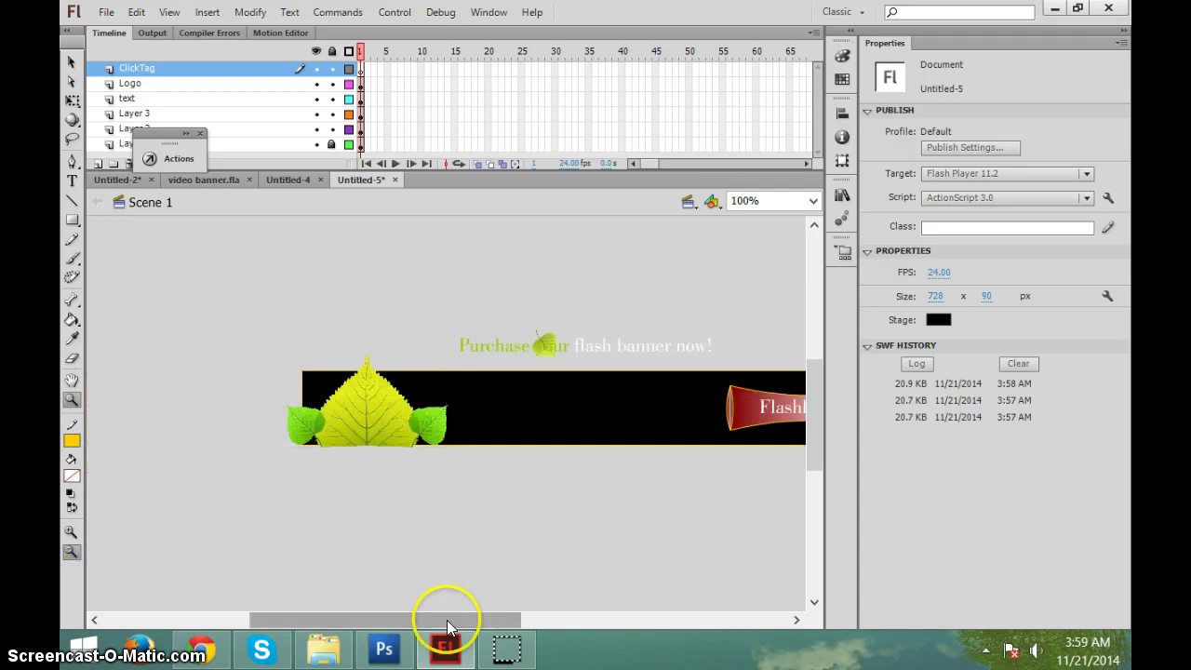
pyautogui.moveTo(448, 620); pyautogui.dragTo(518, 614)
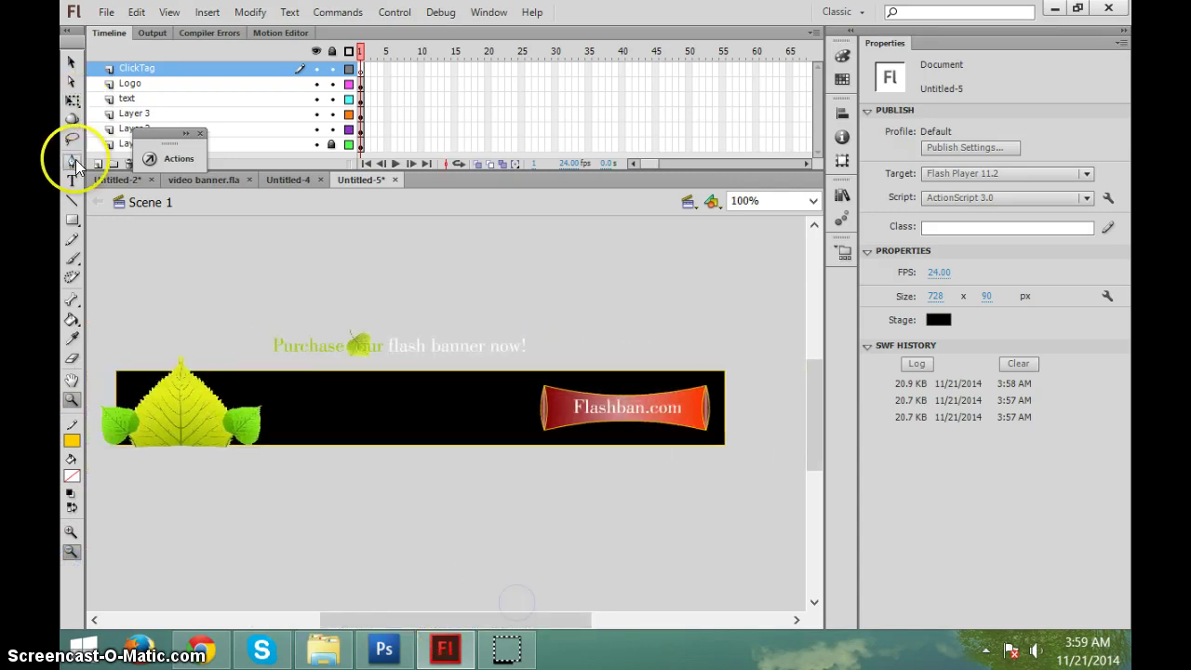
# Draw a first rectangle over the banner and select it
pyautogui.click(72, 220)
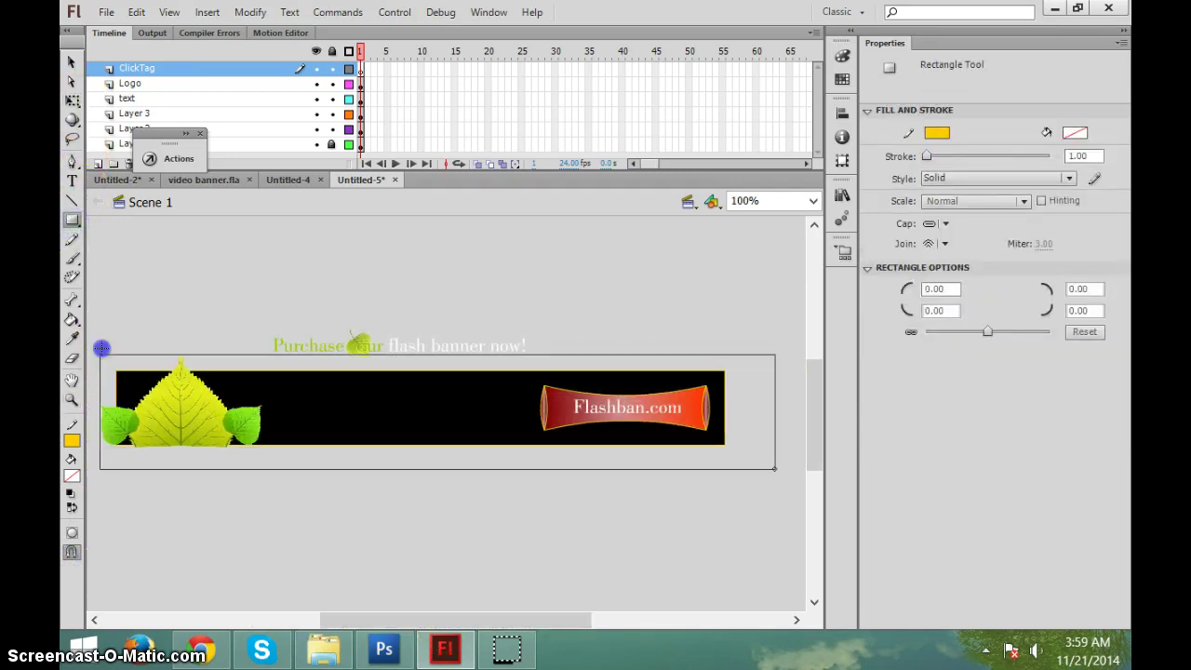
pyautogui.moveTo(99, 356); pyautogui.dragTo(770, 462)
pyautogui.click(71, 62)
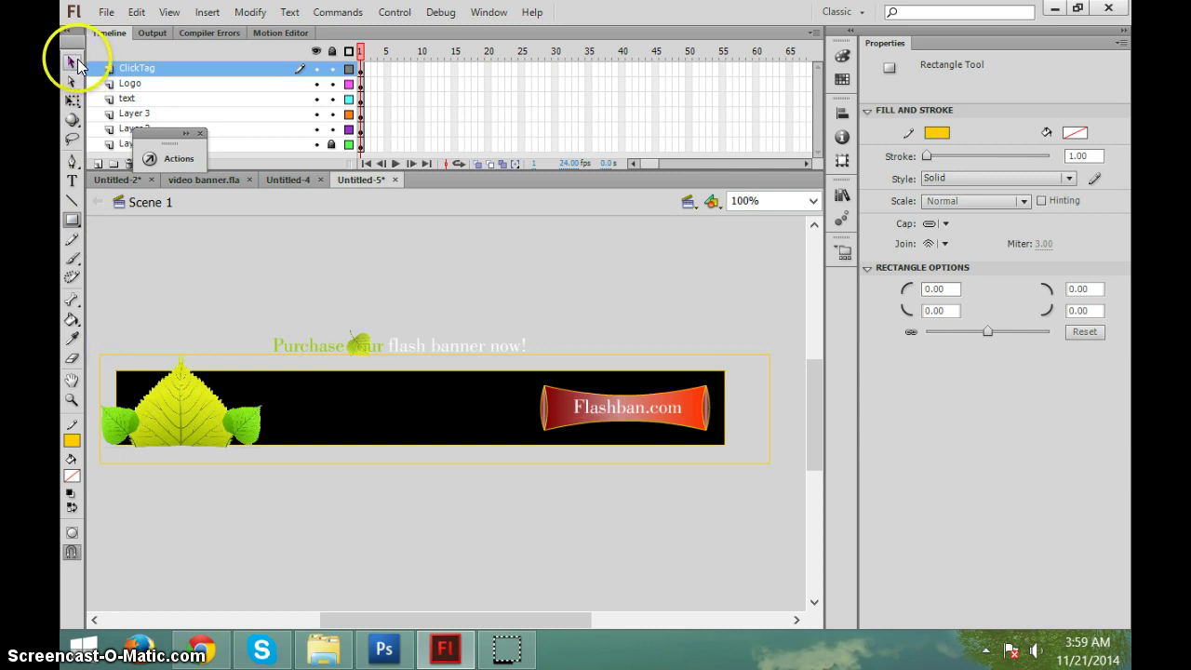
pyautogui.click(261, 384)
pyautogui.click(307, 388)
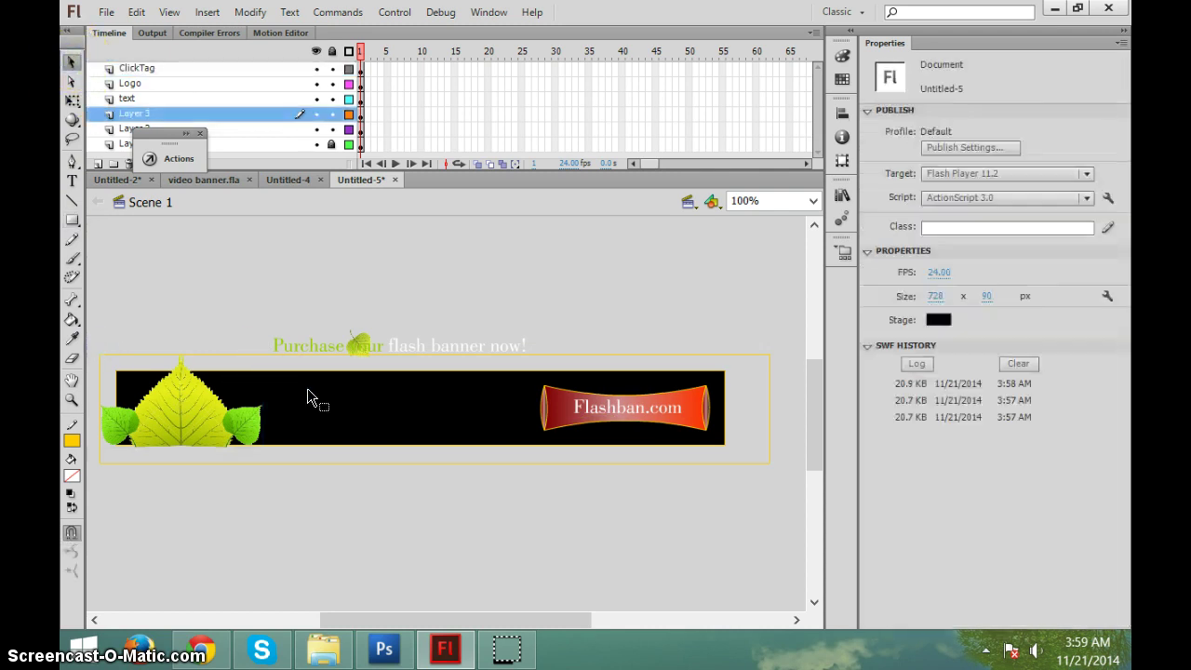
pyautogui.click(213, 376)
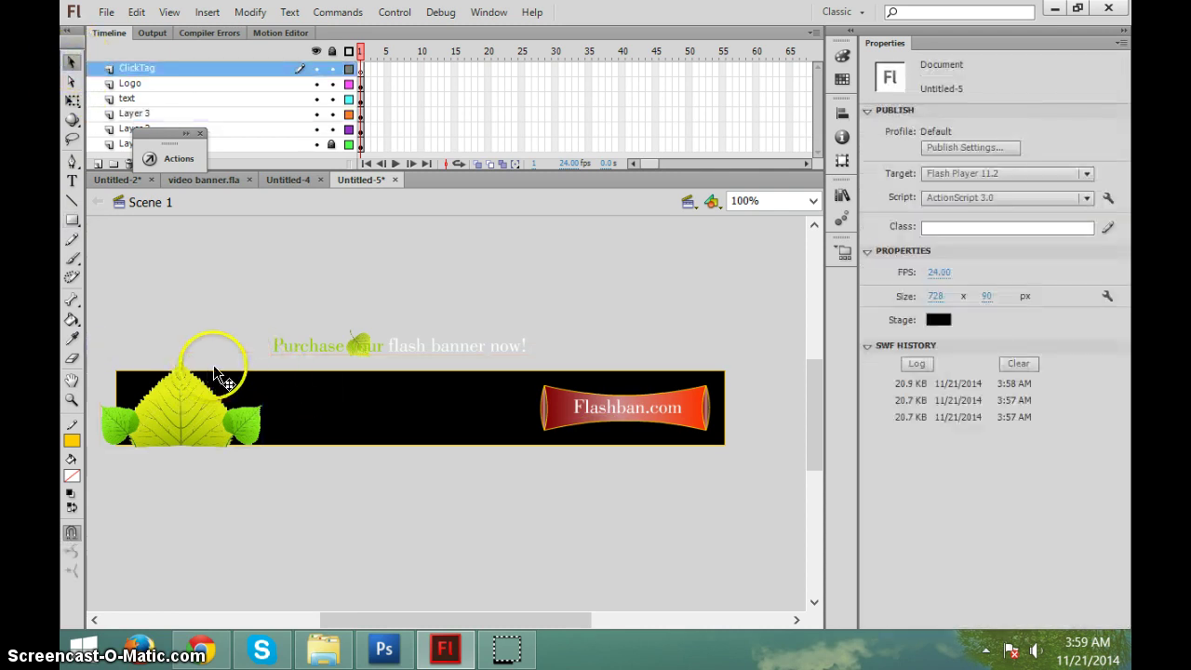
# Set the fill colour to cyan with 0% alpha
pyautogui.click(71, 440)
pyautogui.moveTo(124, 406); pyautogui.dragTo(289, 268)
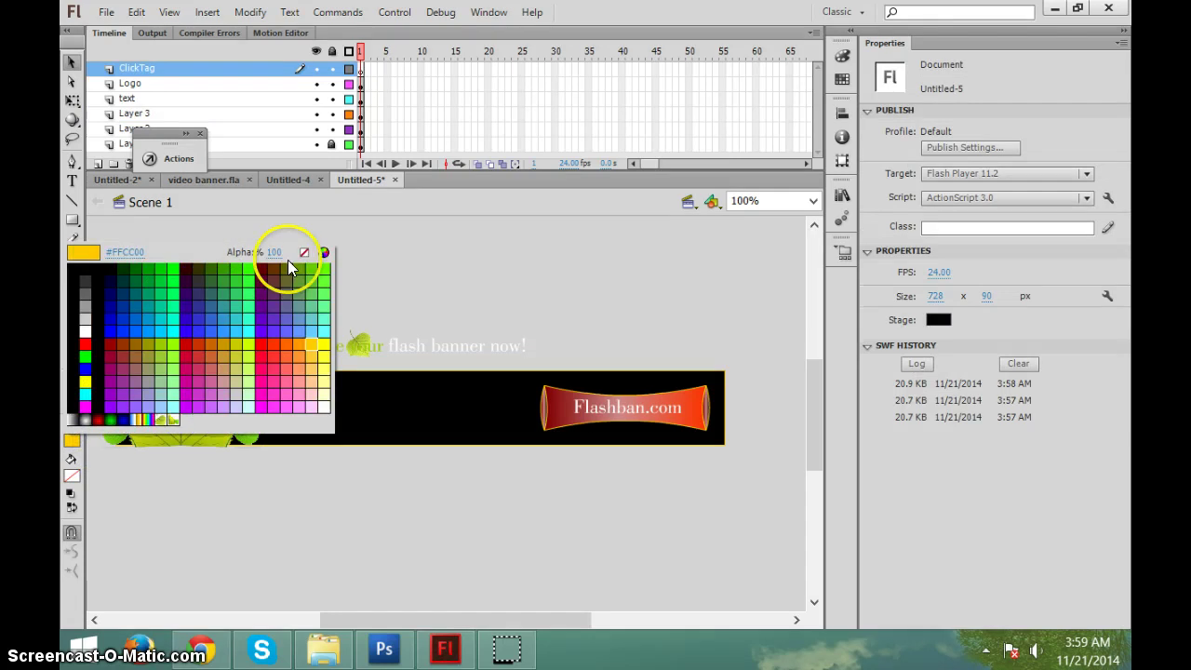
pyautogui.moveTo(71, 475); pyautogui.dragTo(173, 347)
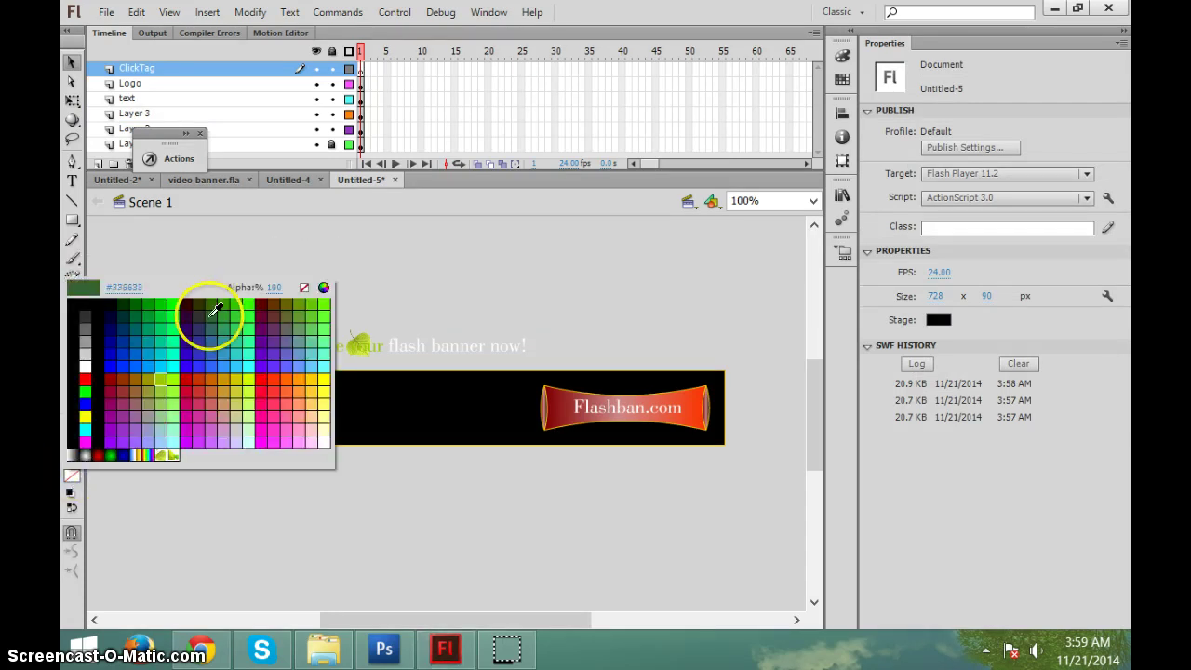
pyautogui.click(177, 344)
pyautogui.click(73, 477)
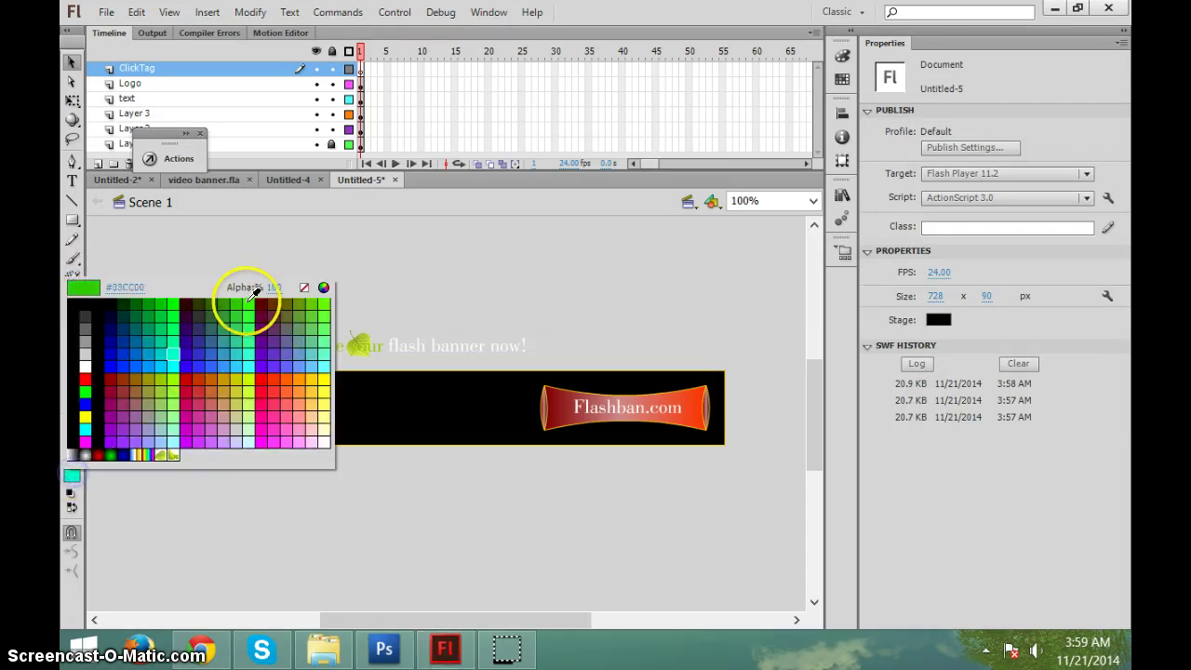
pyautogui.write('0')
pyautogui.press('Return')
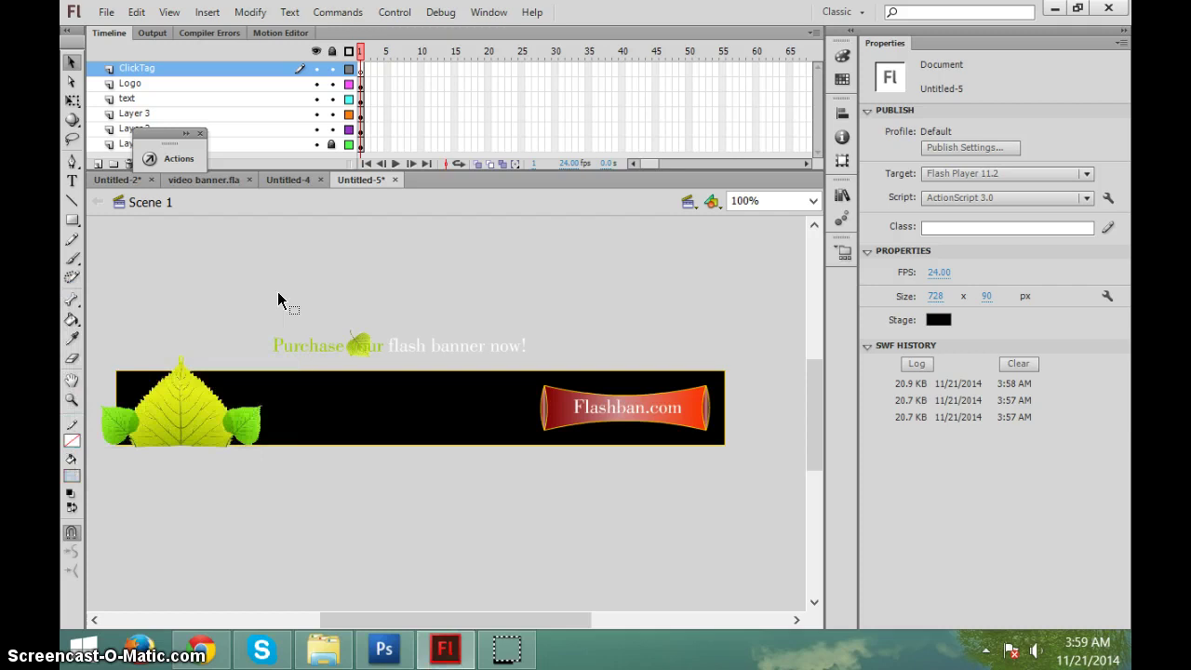
# Draw a transparent rectangle covering the whole banner and select it
pyautogui.click(72, 219)
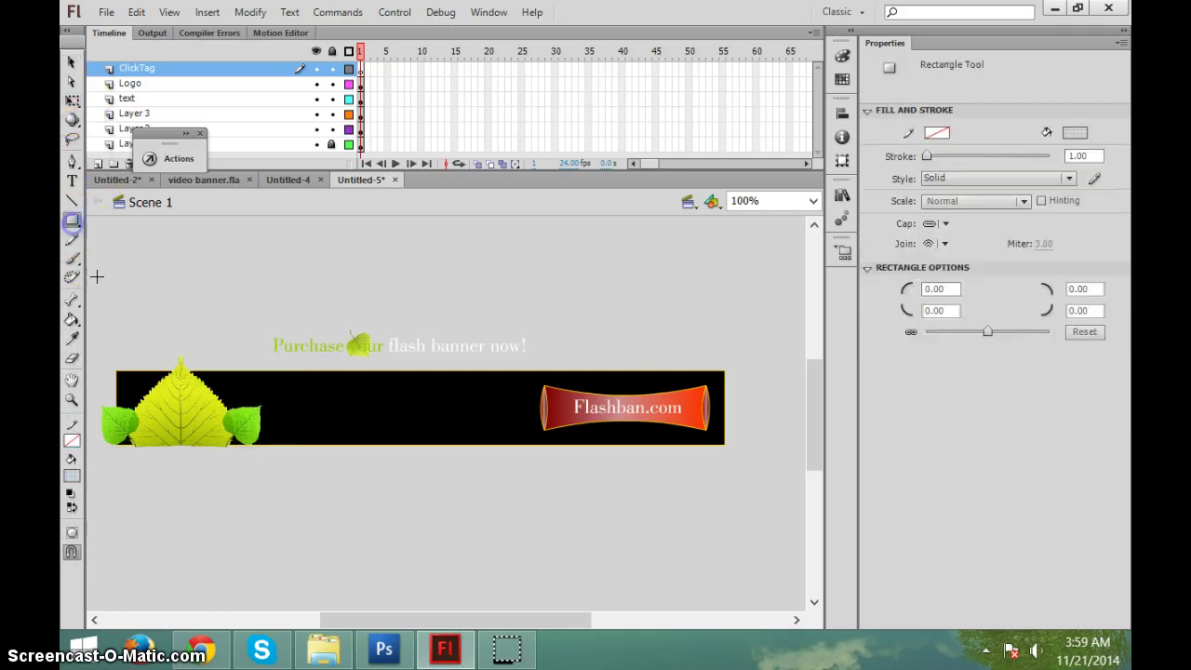
pyautogui.moveTo(103, 358); pyautogui.dragTo(738, 461)
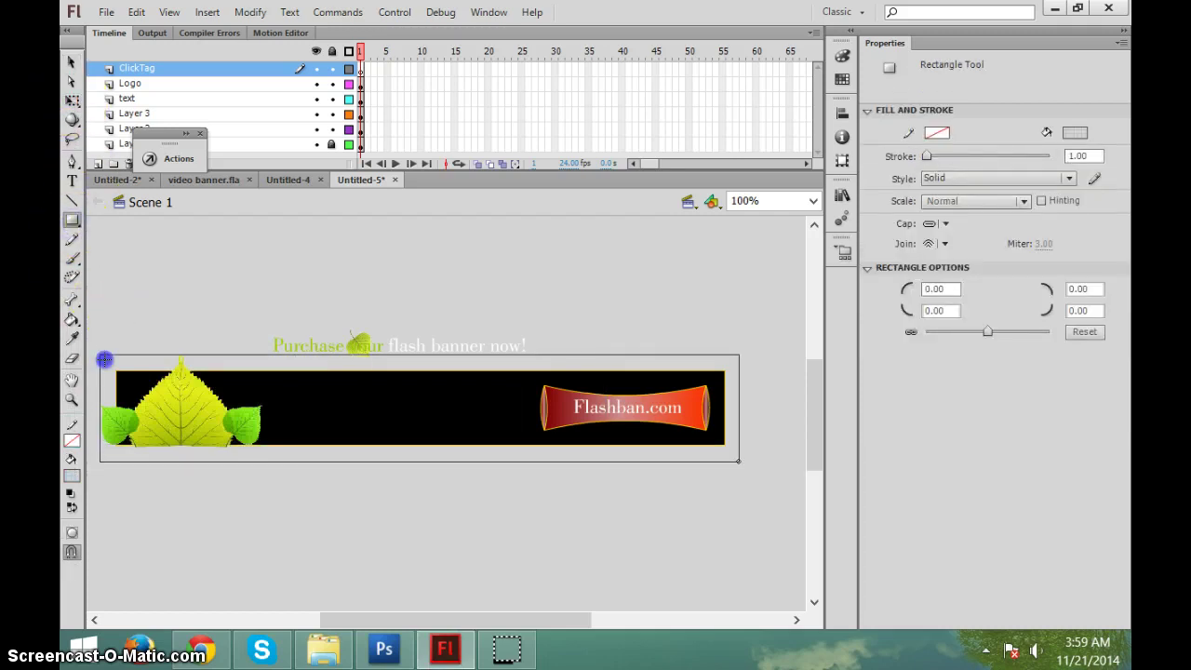
pyautogui.click(71, 62)
pyautogui.click(363, 410)
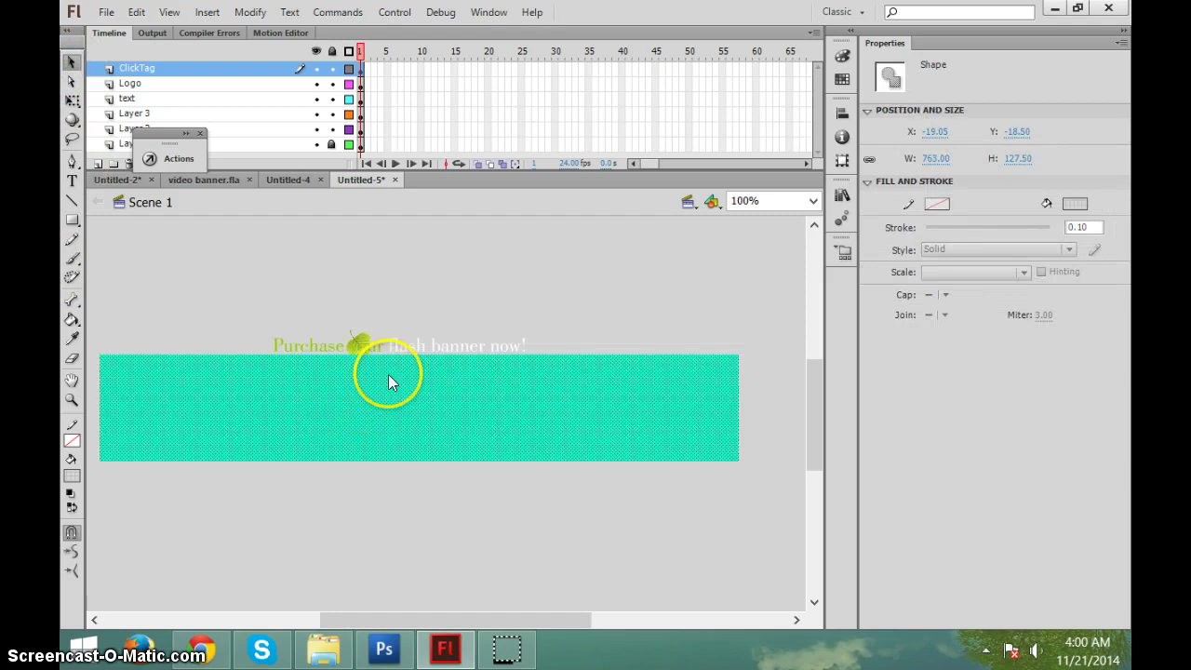
# Convert the transparent rectangle to button symbol Symbol 7 with F8
pyautogui.press('F8')
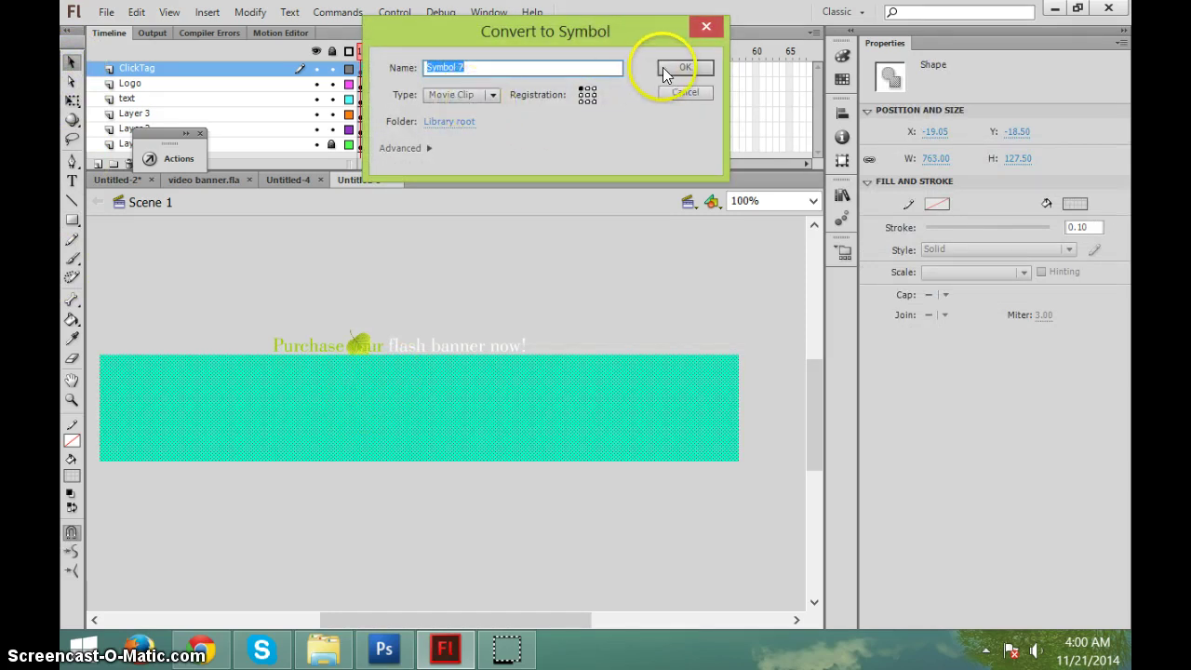
pyautogui.click(664, 69)
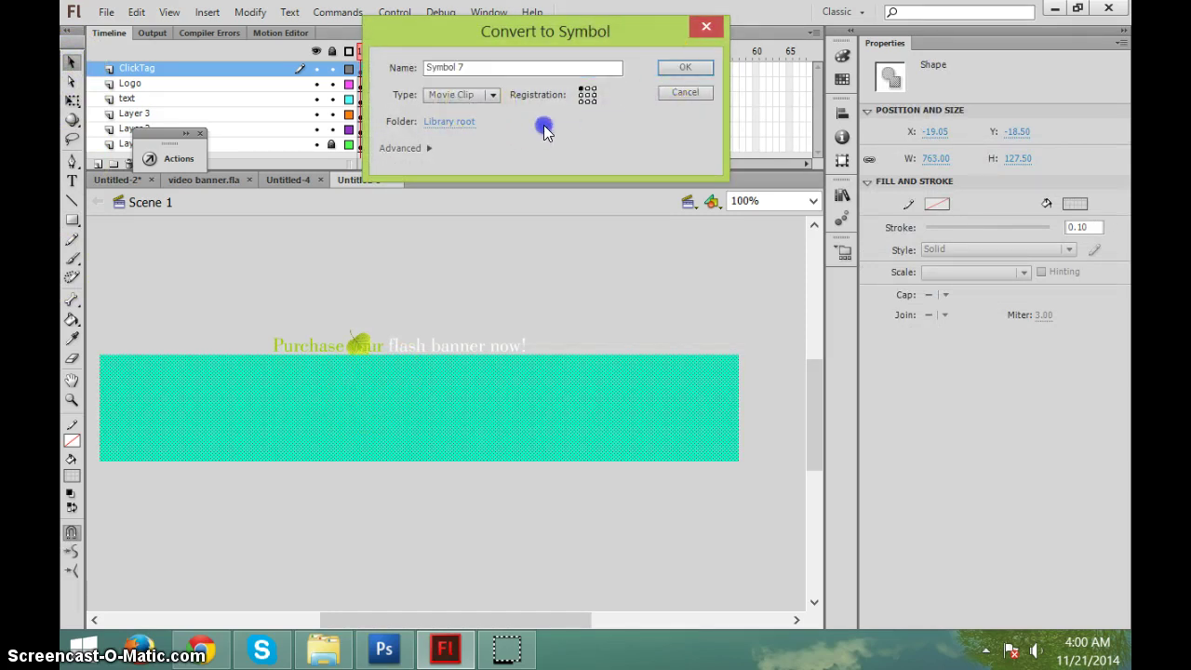
pyautogui.click(492, 96)
pyautogui.click(467, 127)
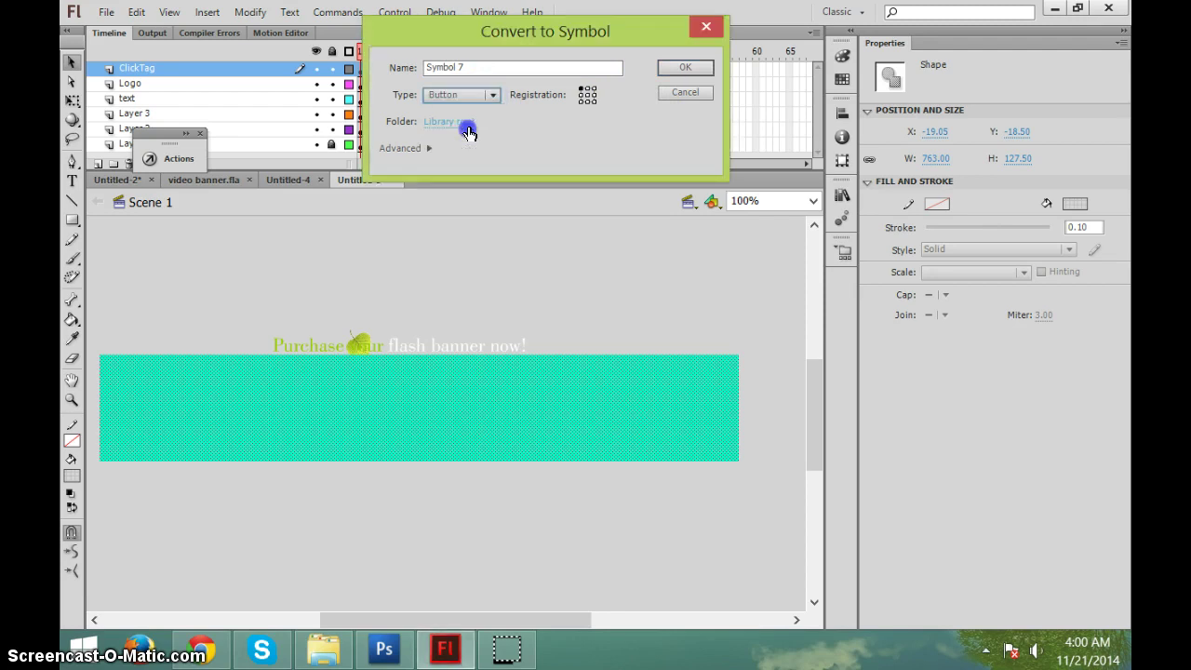
pyautogui.click(683, 69)
pyautogui.click(934, 66)
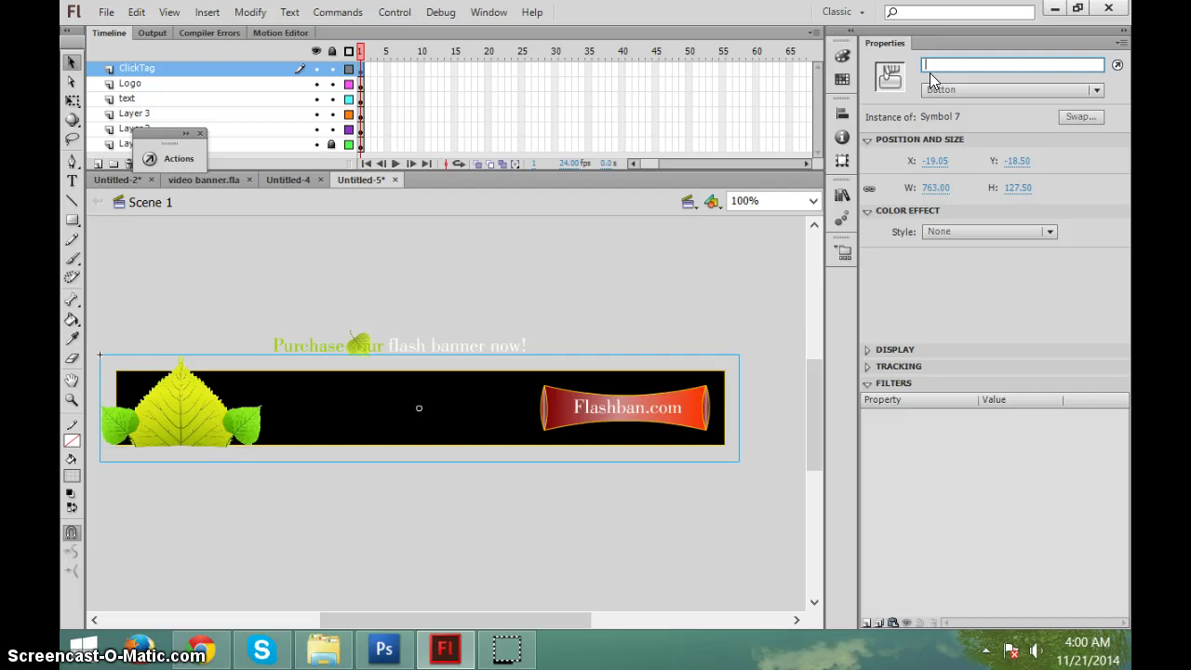
# Copy the clickTAG script from the video banner.fla frame 1 code
pyautogui.click(216, 184)
pyautogui.click(362, 74)
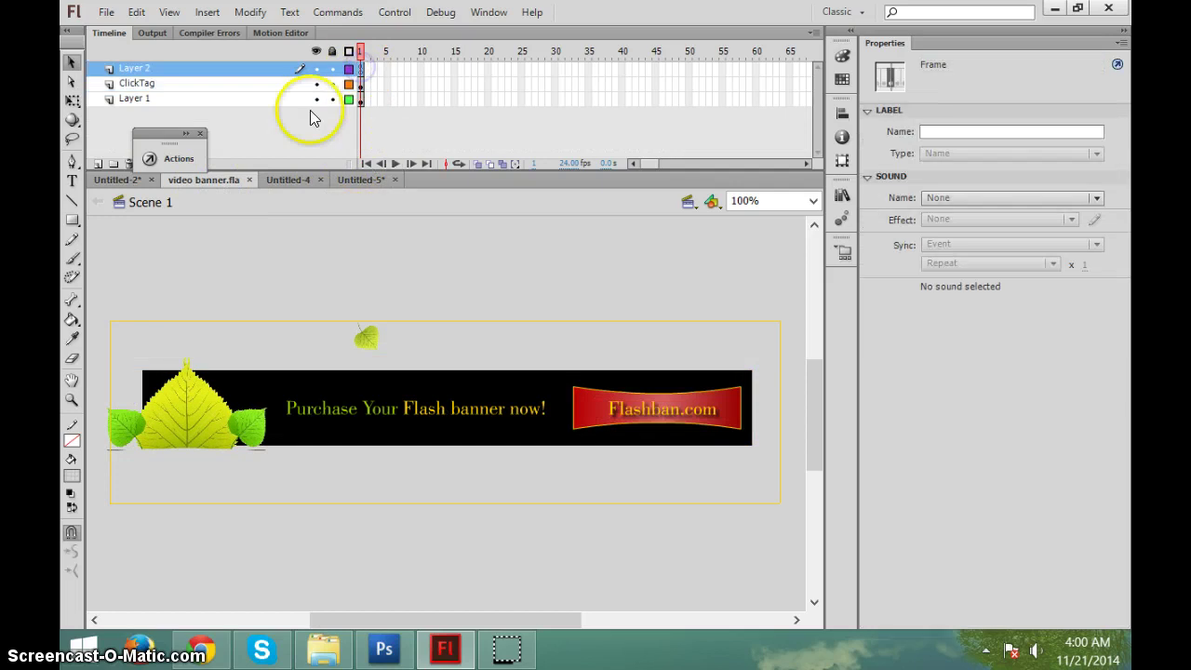
pyautogui.click(189, 171)
pyautogui.click(457, 261)
pyautogui.hotkey('ctrl', 'a')
pyautogui.hotkey('ctrl', 'c')
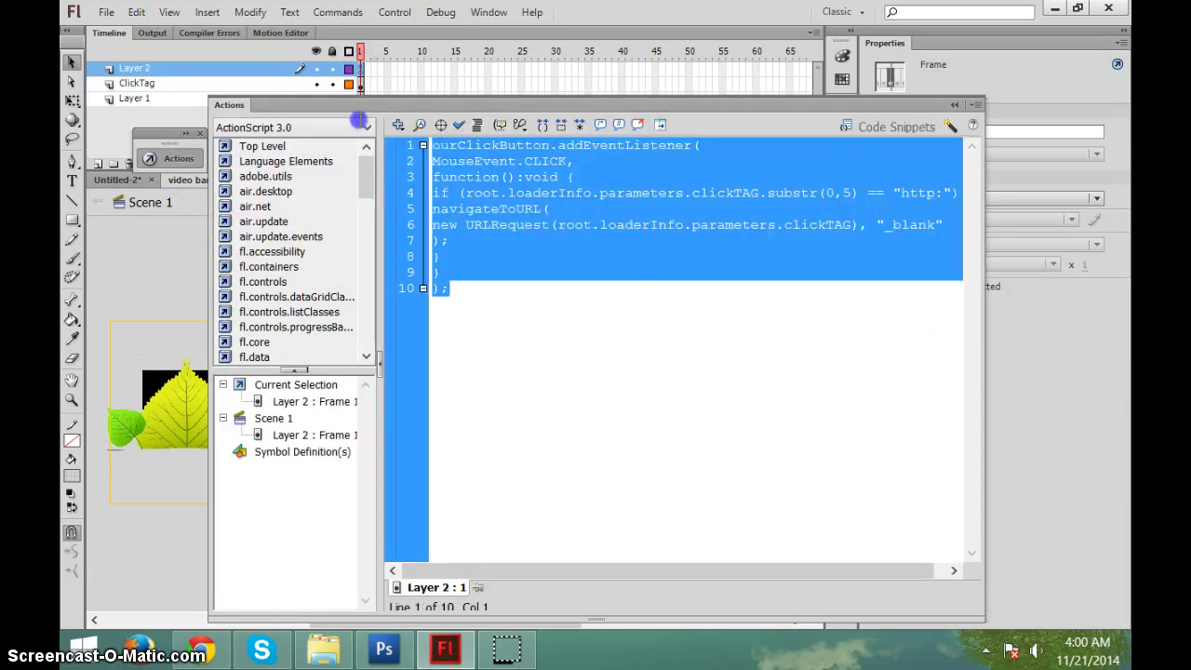
pyautogui.click(954, 105)
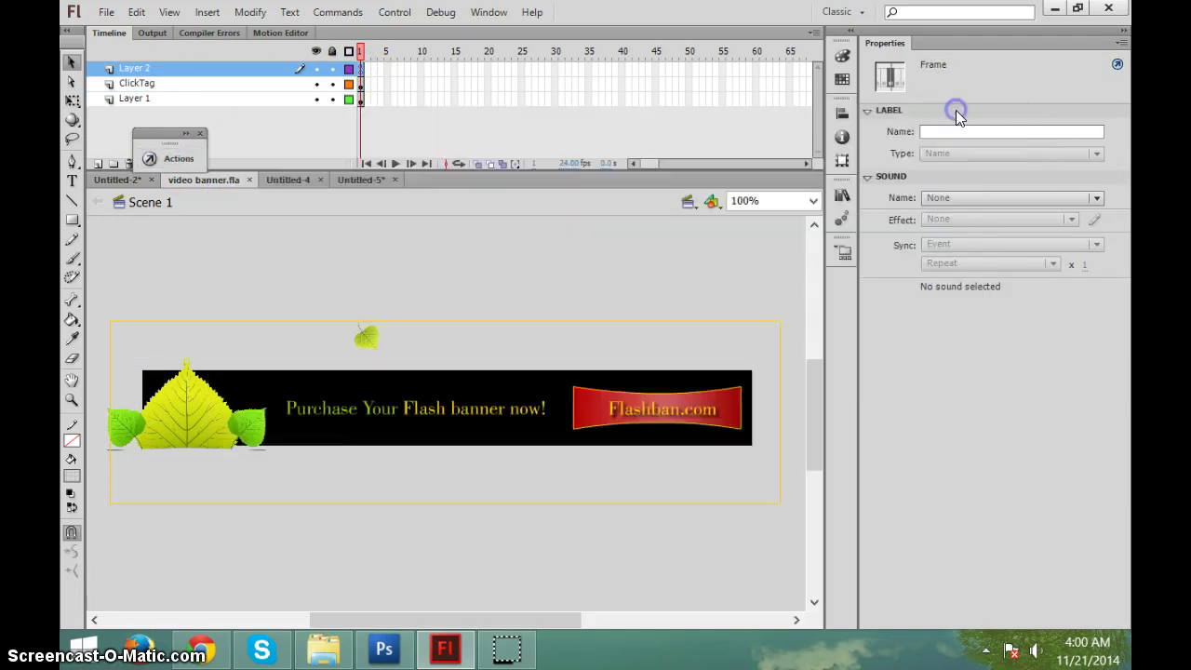
pyautogui.click(370, 180)
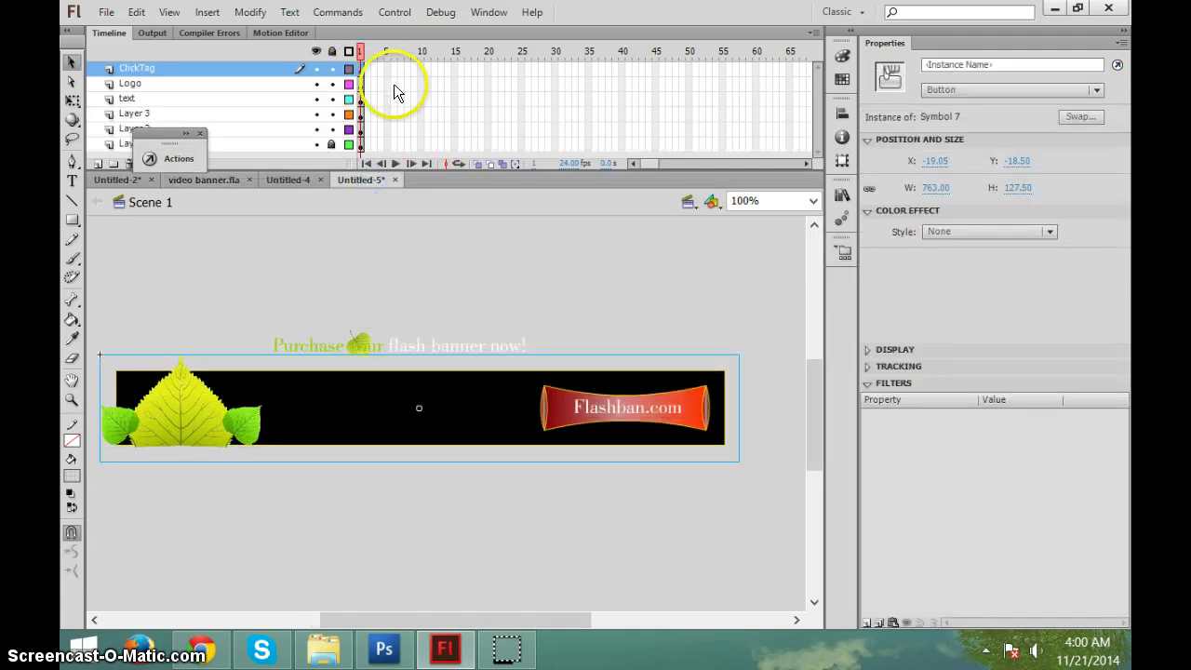
# Add a top layer named Action and paste the clickTAG code into it
pyautogui.click(98, 164)
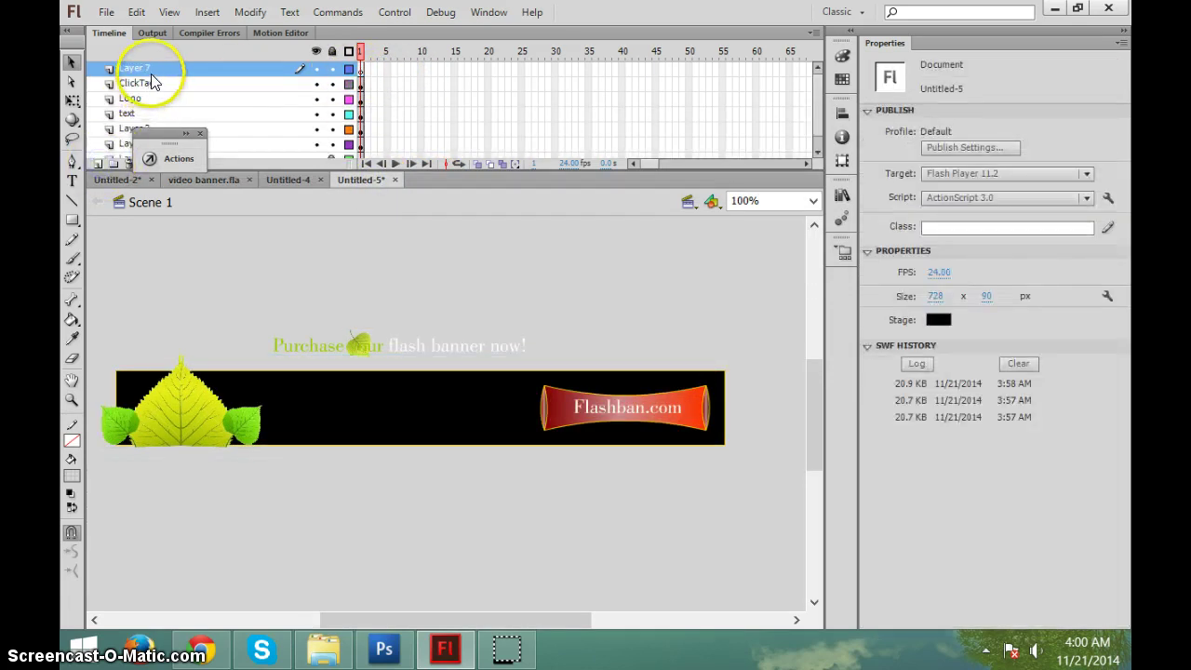
pyautogui.doubleClick(166, 68)
pyautogui.write('Action')
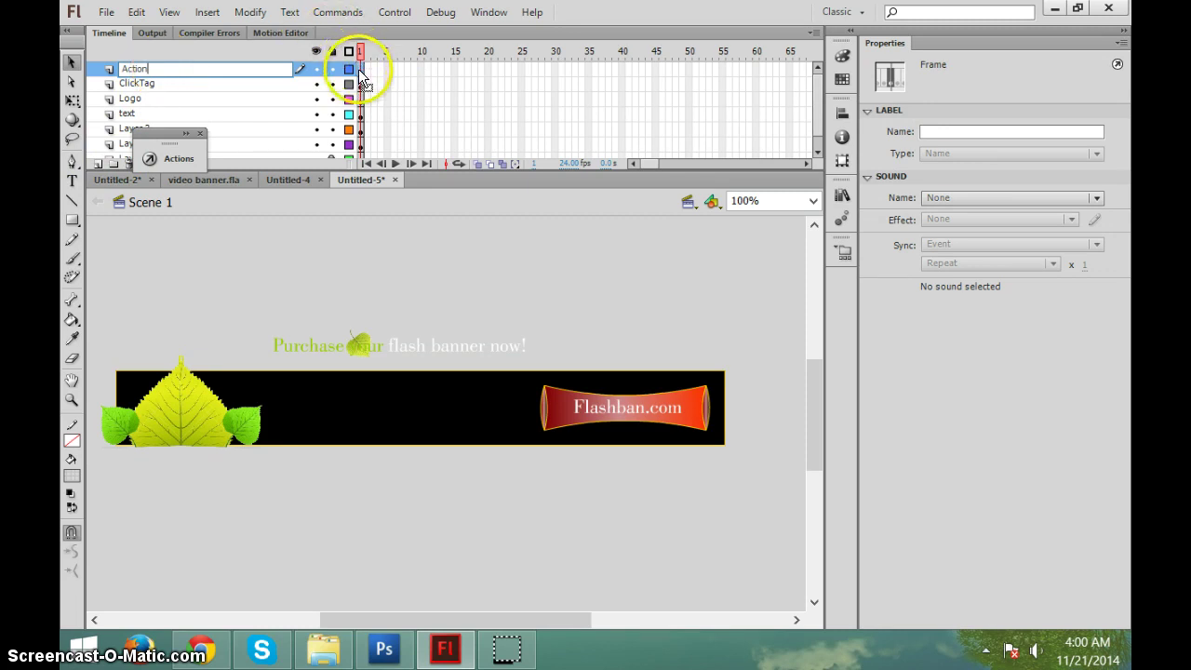
pyautogui.click(360, 71)
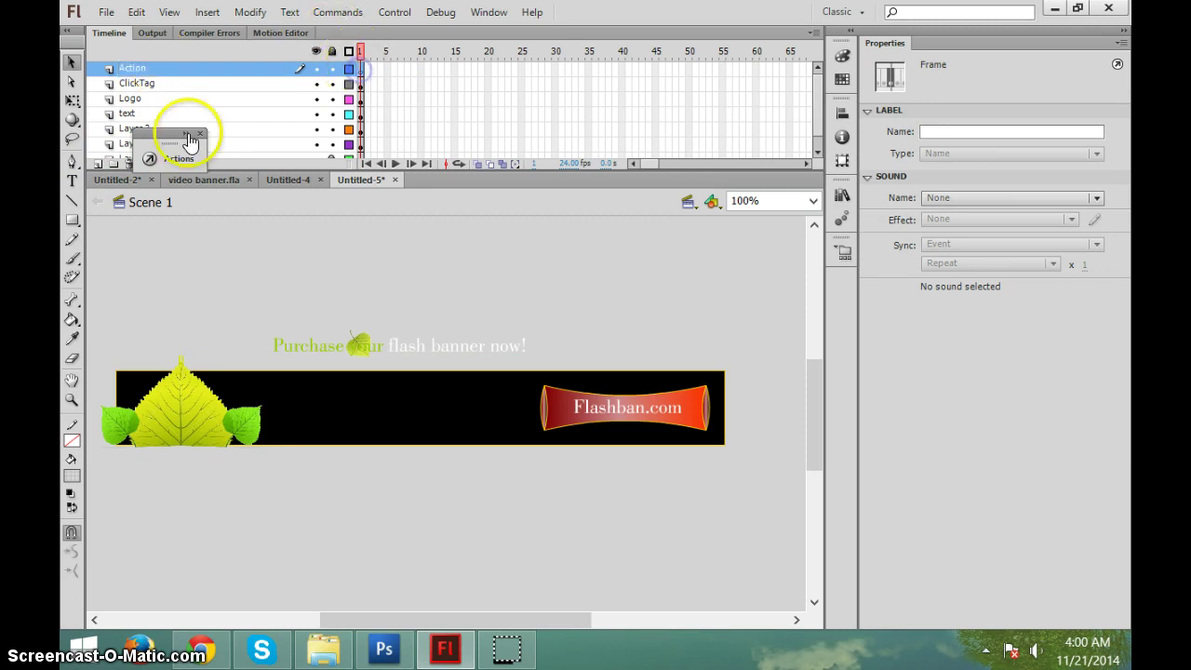
pyautogui.click(173, 158)
pyautogui.hotkey('ctrl', 'v')
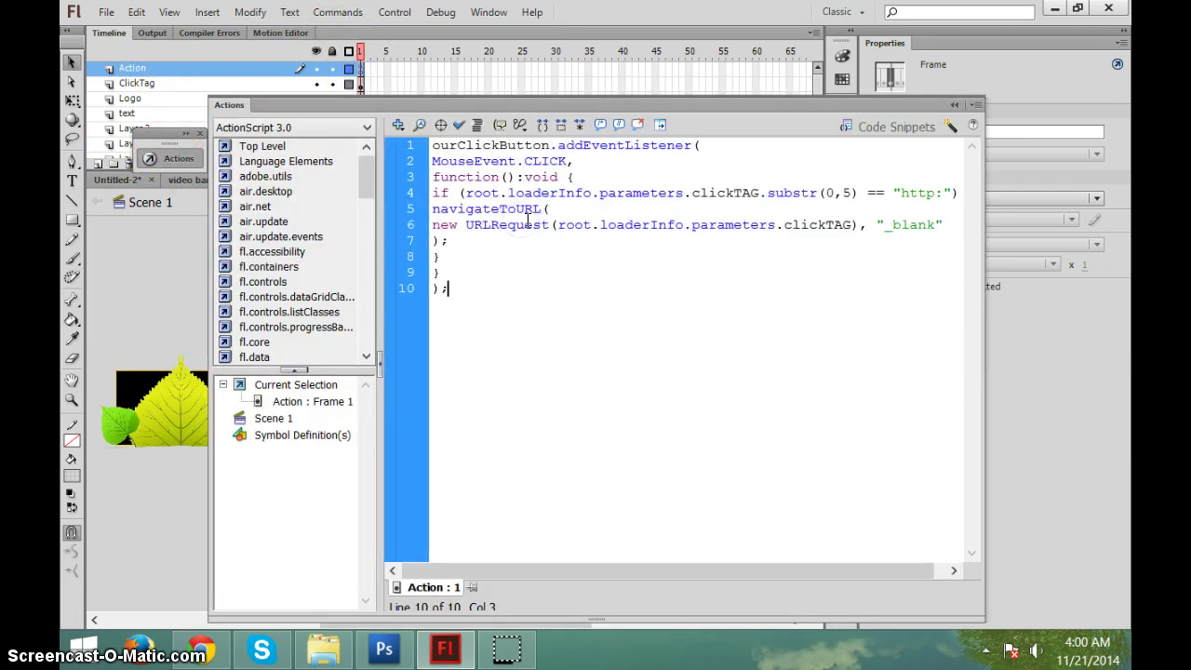
# Replace the ourClickButton placeholder in the code with myname
pyautogui.doubleClick(438, 145)
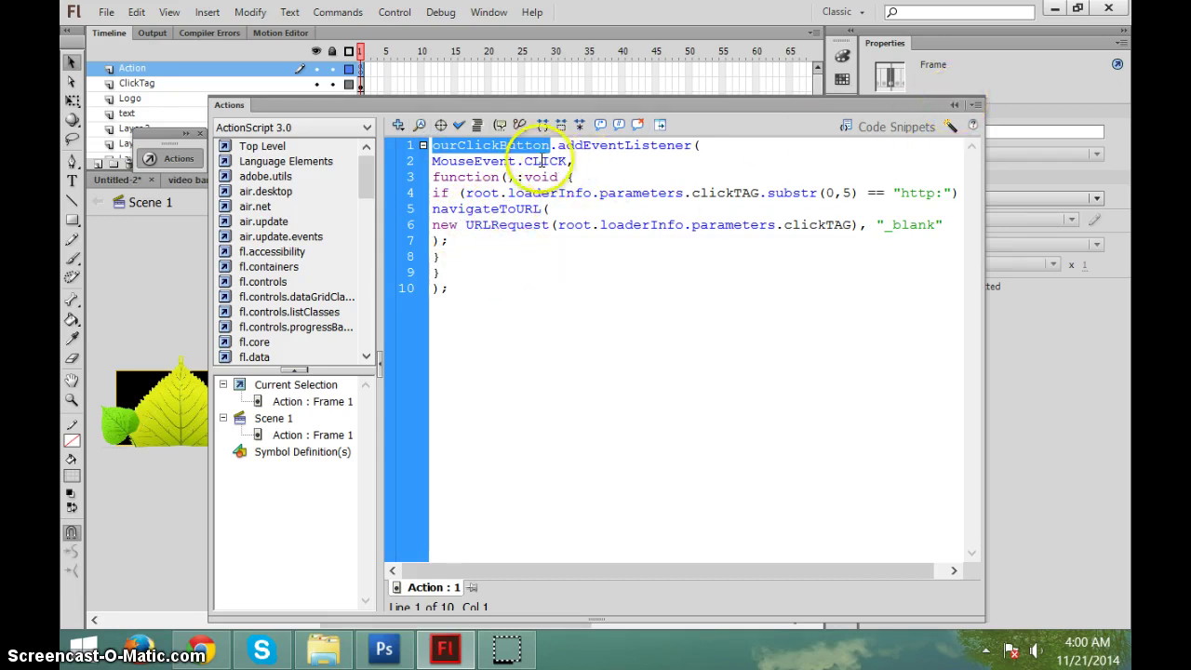
pyautogui.moveTo(550, 146); pyautogui.dragTo(435, 152)
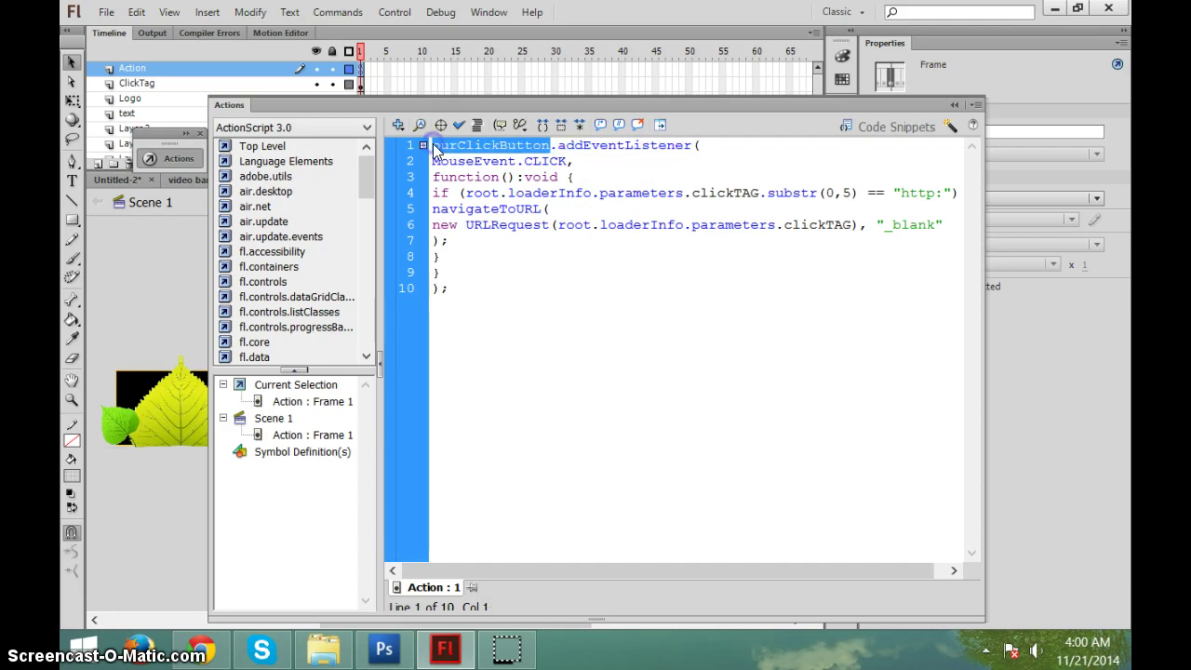
pyautogui.write('myname')
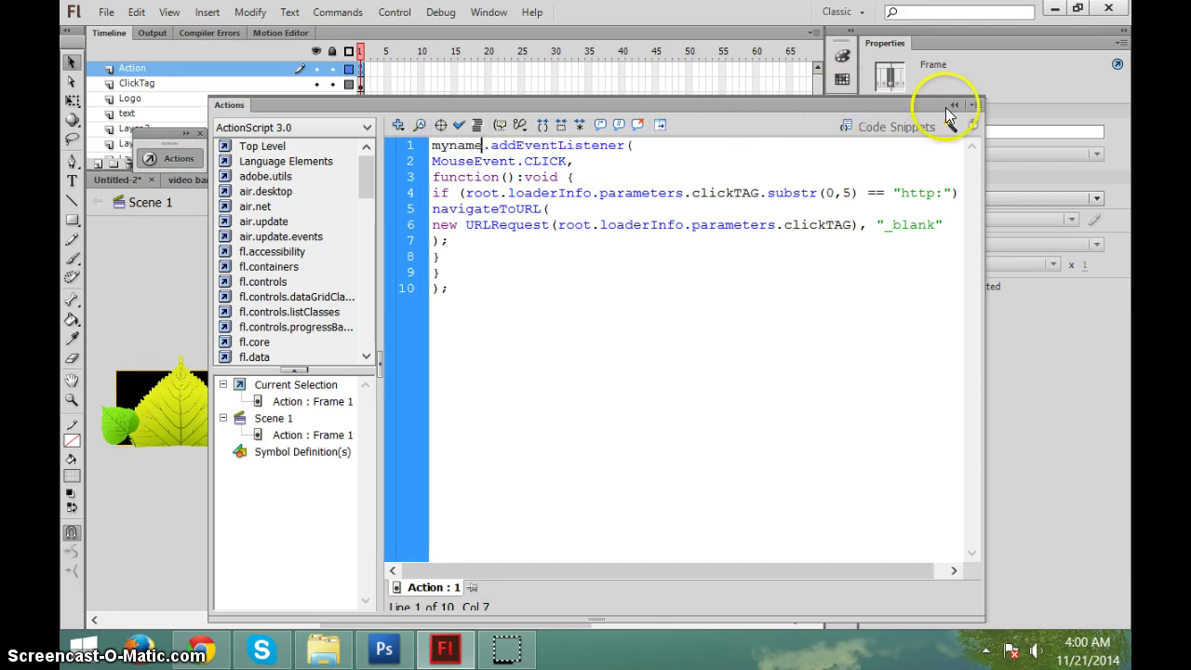
pyautogui.click(487, 144)
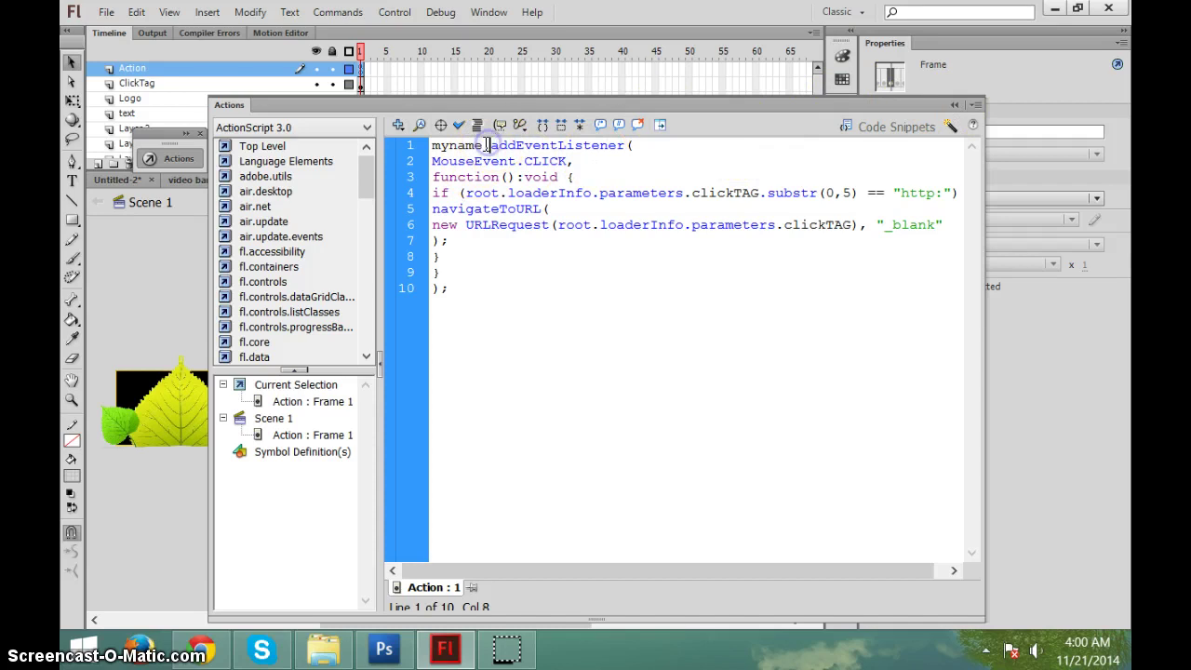
# Give the banner button the instance name mynam and test the movie
pyautogui.click(959, 106)
pyautogui.click(312, 410)
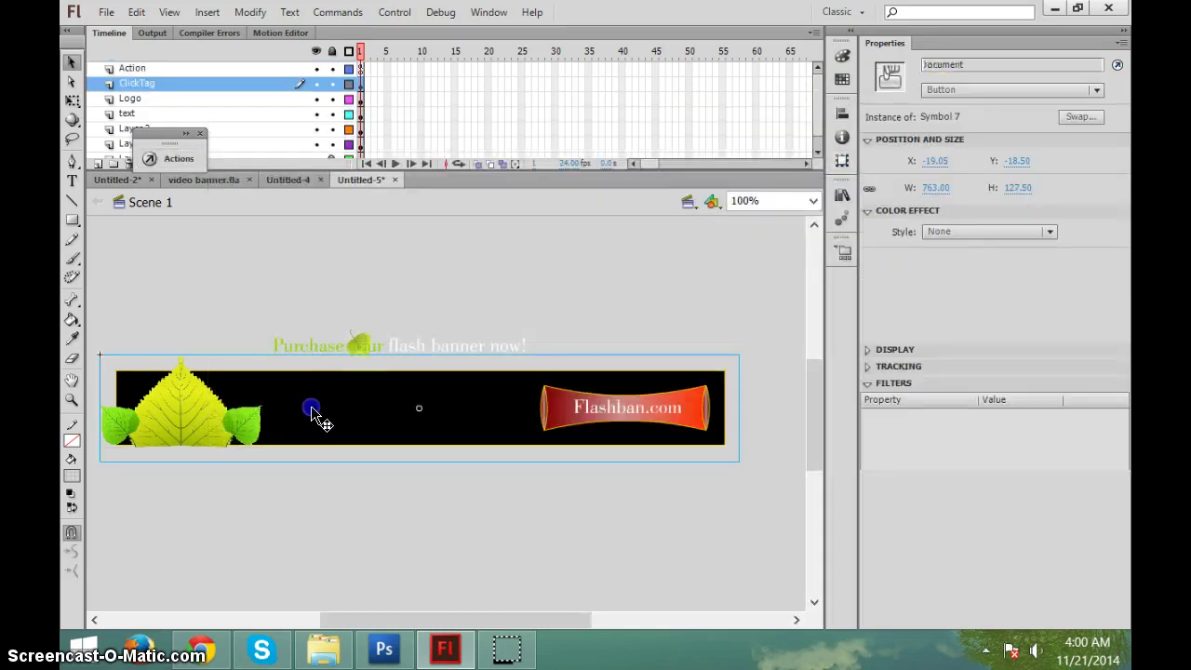
pyautogui.click(942, 66)
pyautogui.write('mynam')
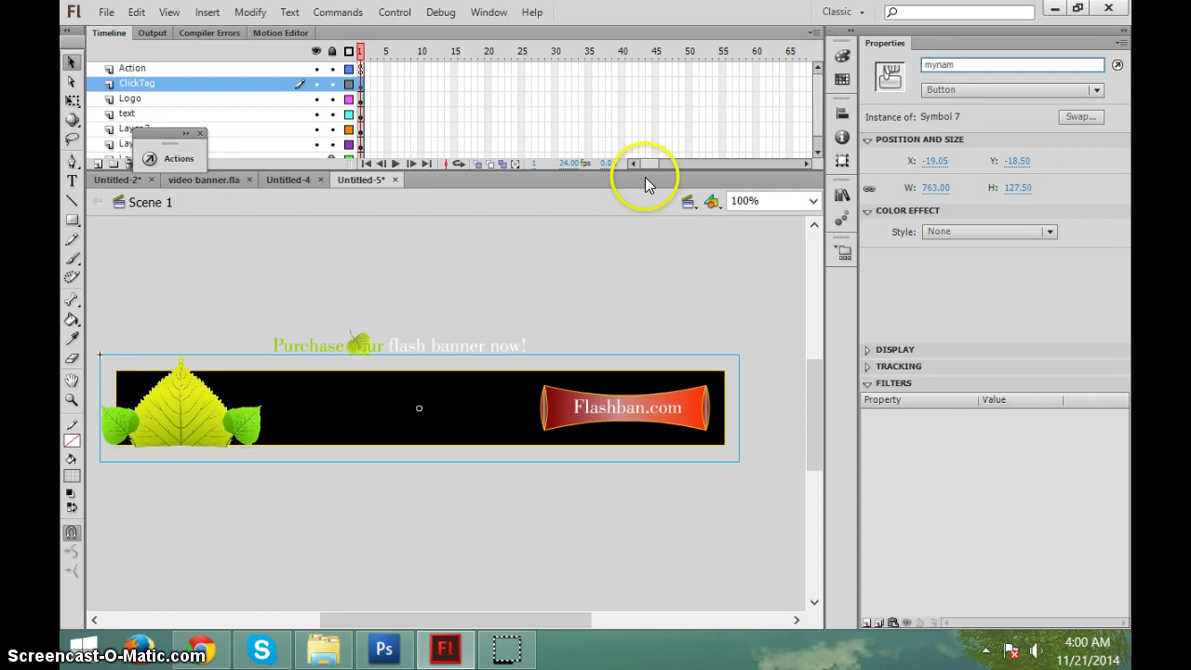
pyautogui.click(437, 261)
pyautogui.hotkey('ctrl', 'Return')
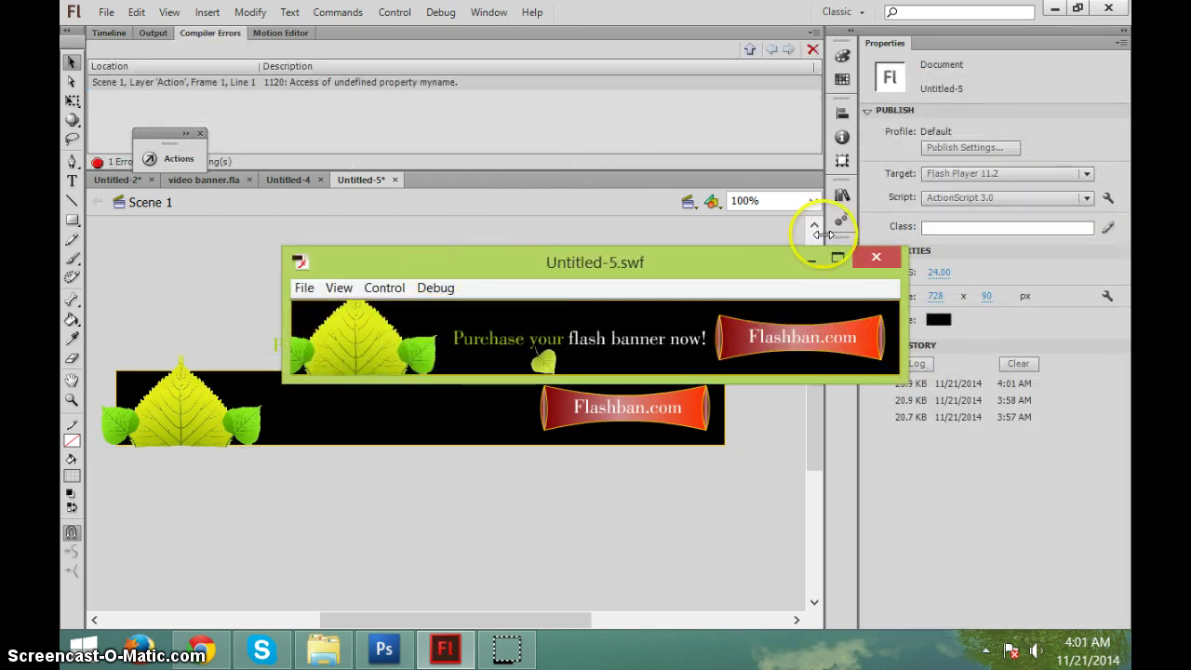
# Inspect the code line behind the undefined myname error and close the preview
pyautogui.doubleClick(434, 82)
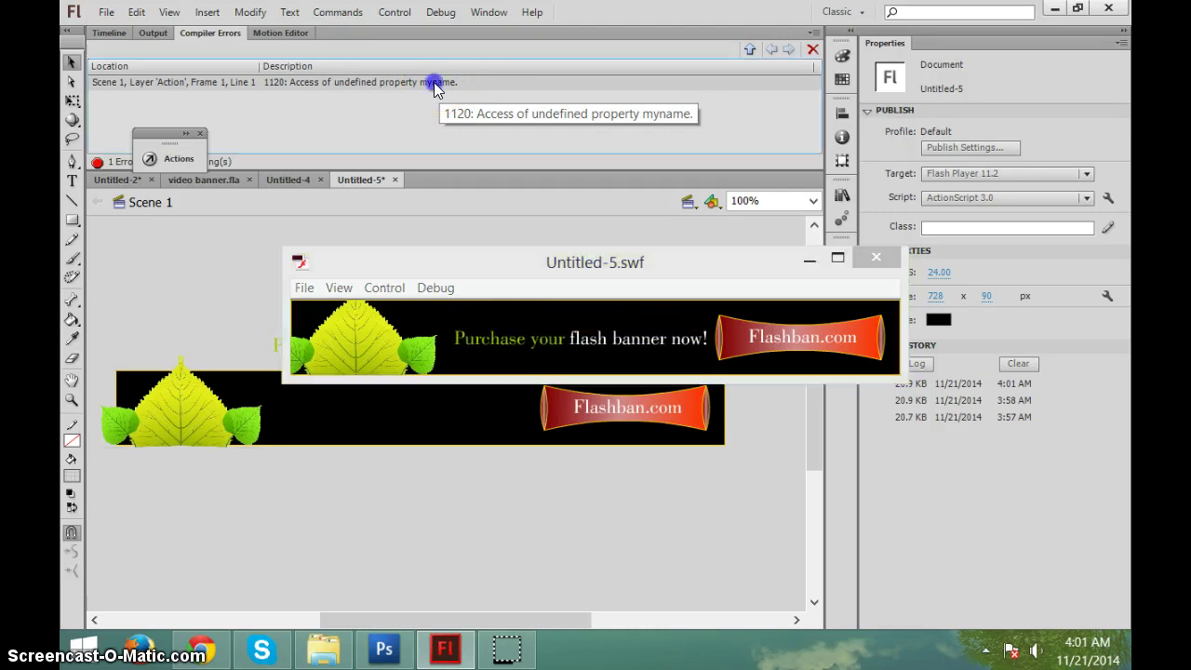
pyautogui.click(465, 161)
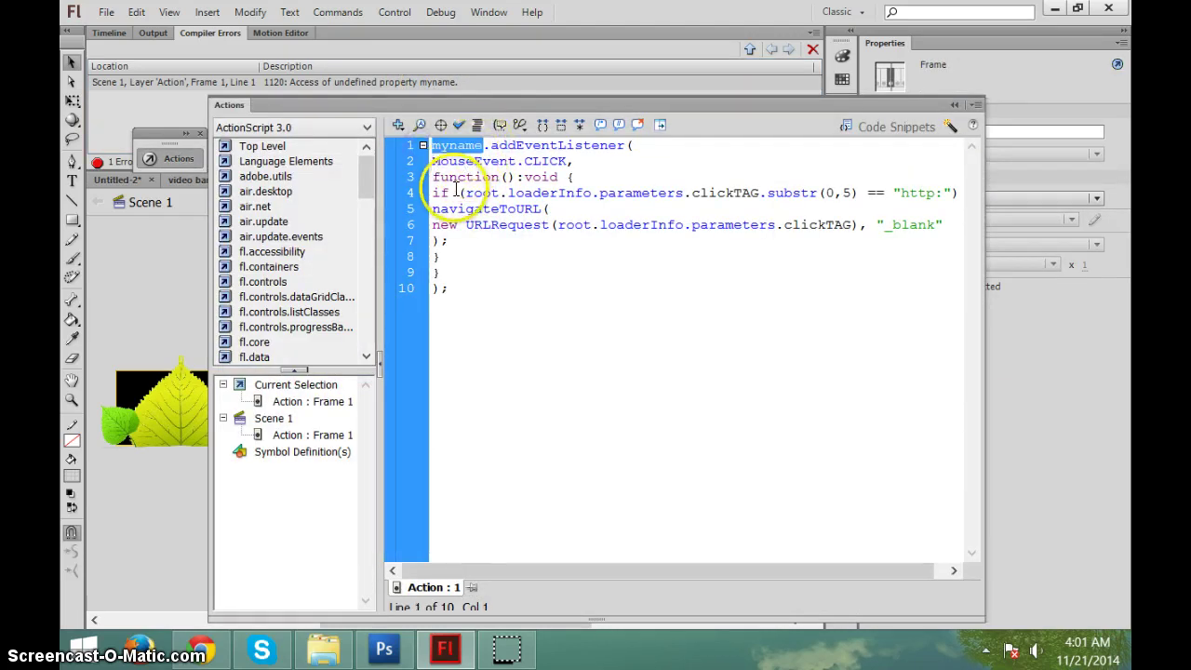
pyautogui.click(170, 266)
pyautogui.hotkey('ctrl', 'Return')
pyautogui.click(214, 404)
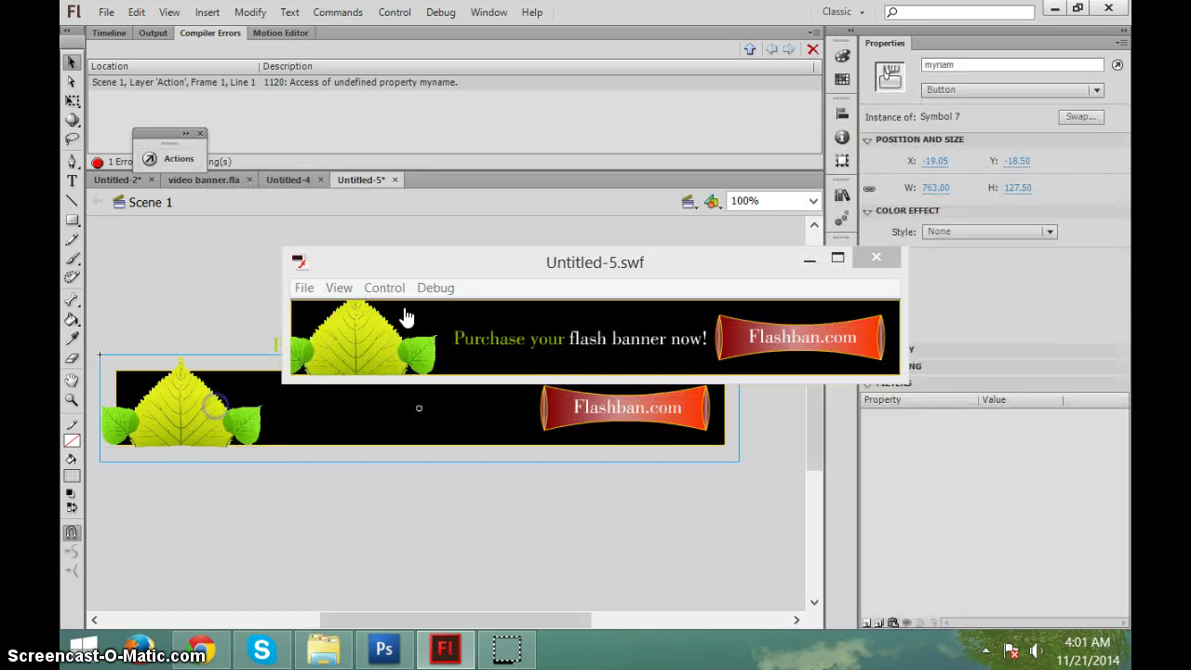
pyautogui.click(875, 257)
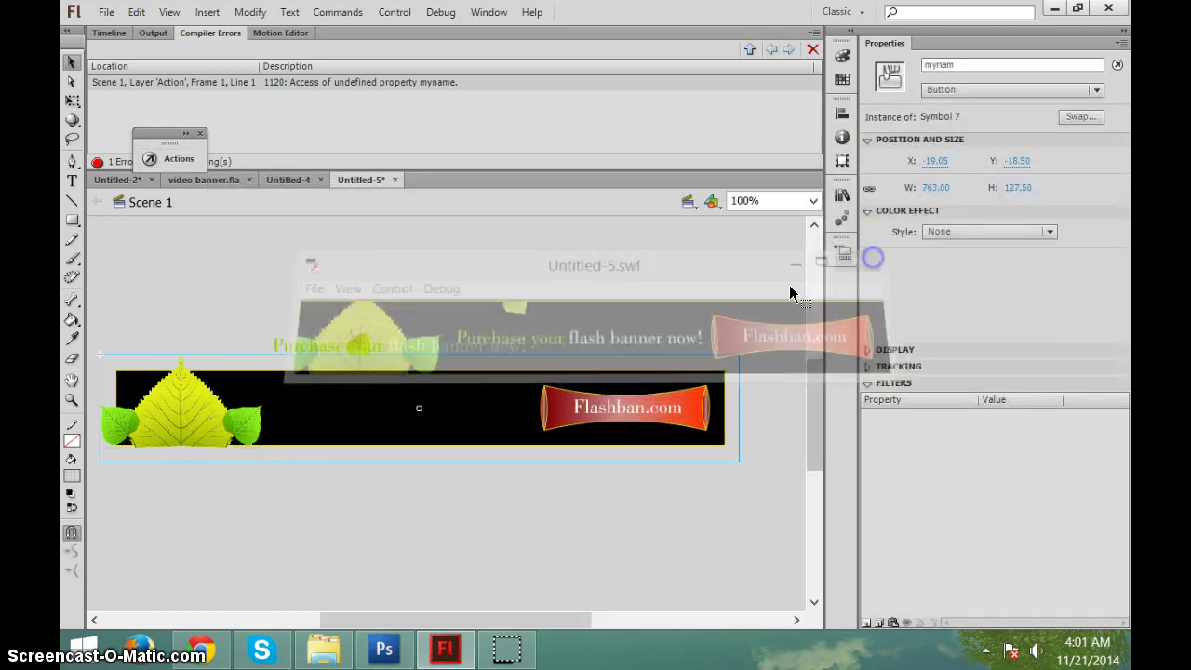
# Correct the button instance name to myname and retest with zero errors
pyautogui.click(949, 65)
pyautogui.click(633, 292)
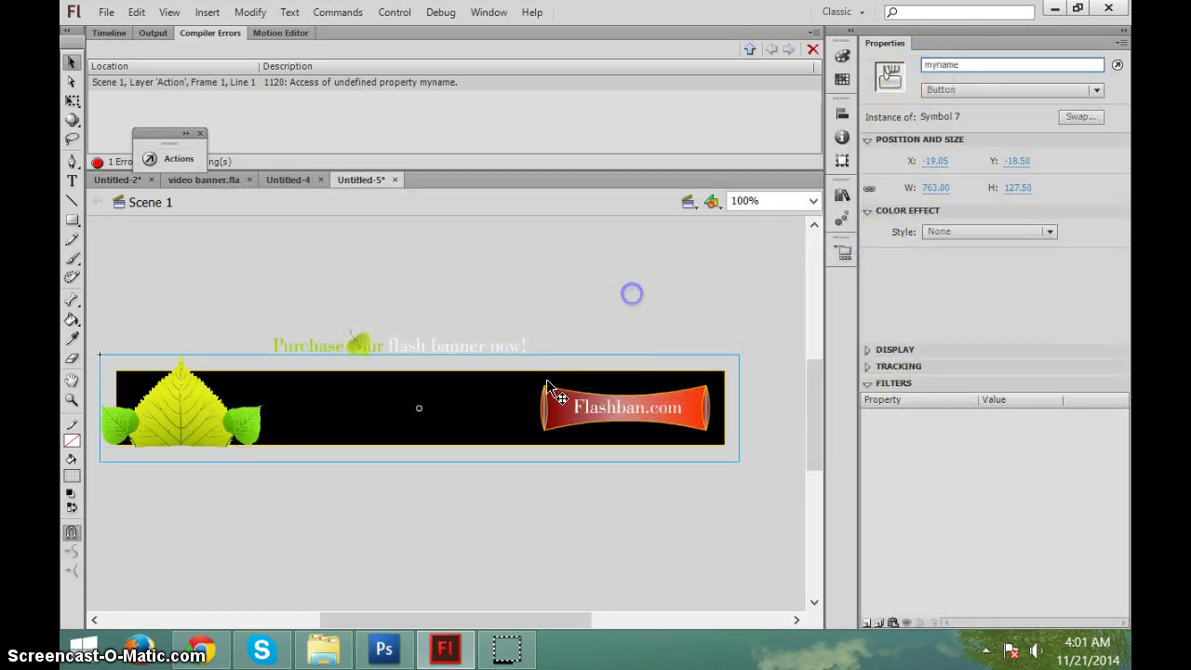
pyautogui.click(523, 398)
pyautogui.hotkey('ctrl', 'Return')
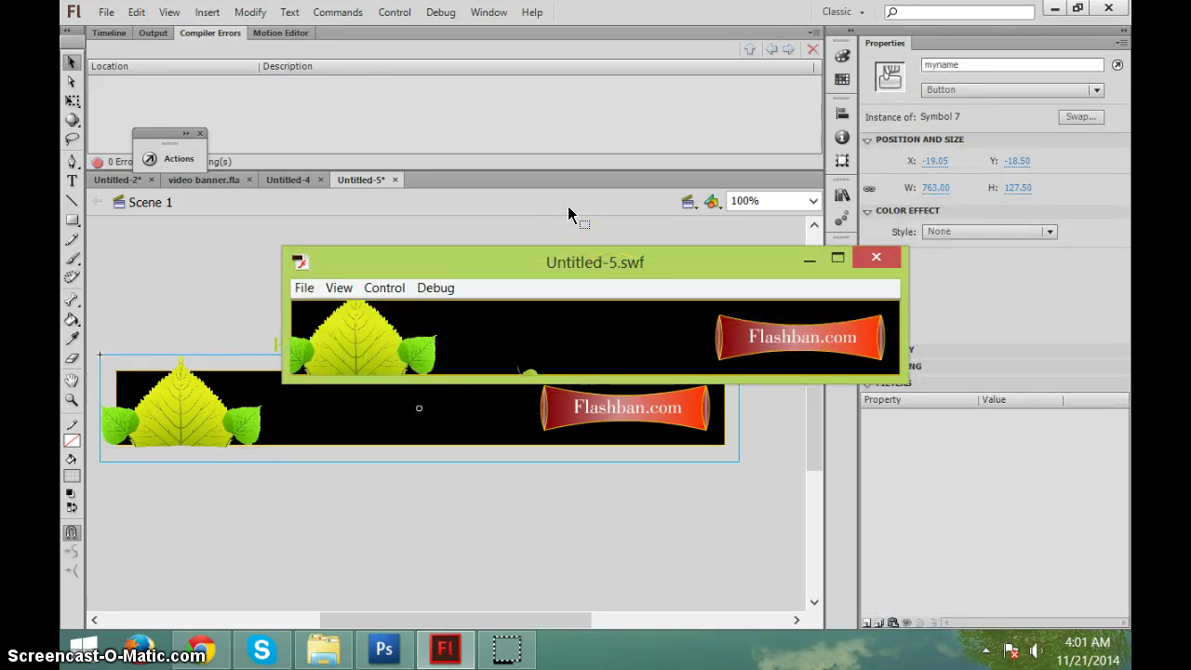
pyautogui.moveTo(682, 263); pyautogui.dragTo(577, 169)
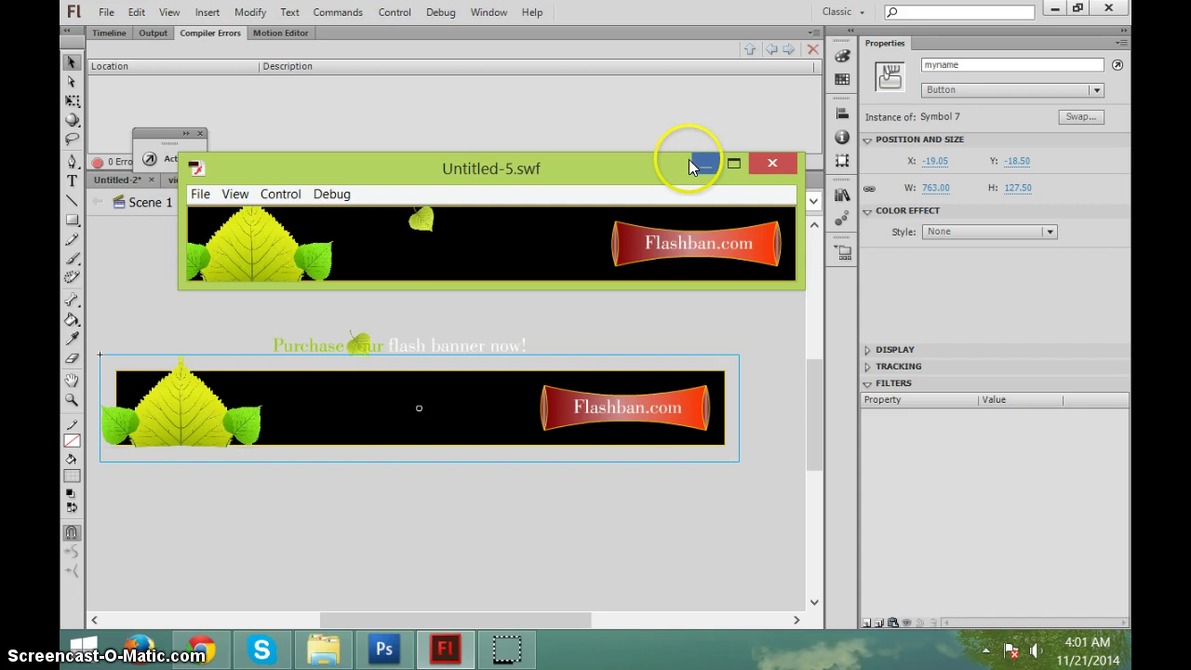
pyautogui.click(766, 166)
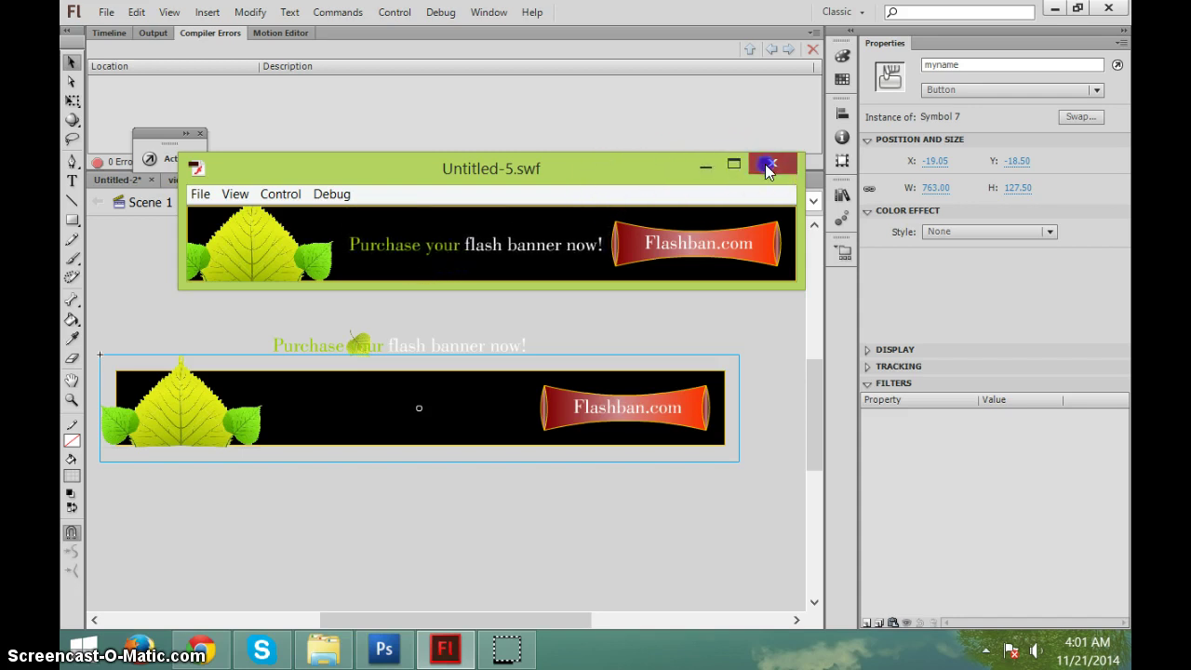
# Publish with target Flash Player 9 and ActionScript 3.0
pyautogui.click(106, 12)
pyautogui.click(168, 332)
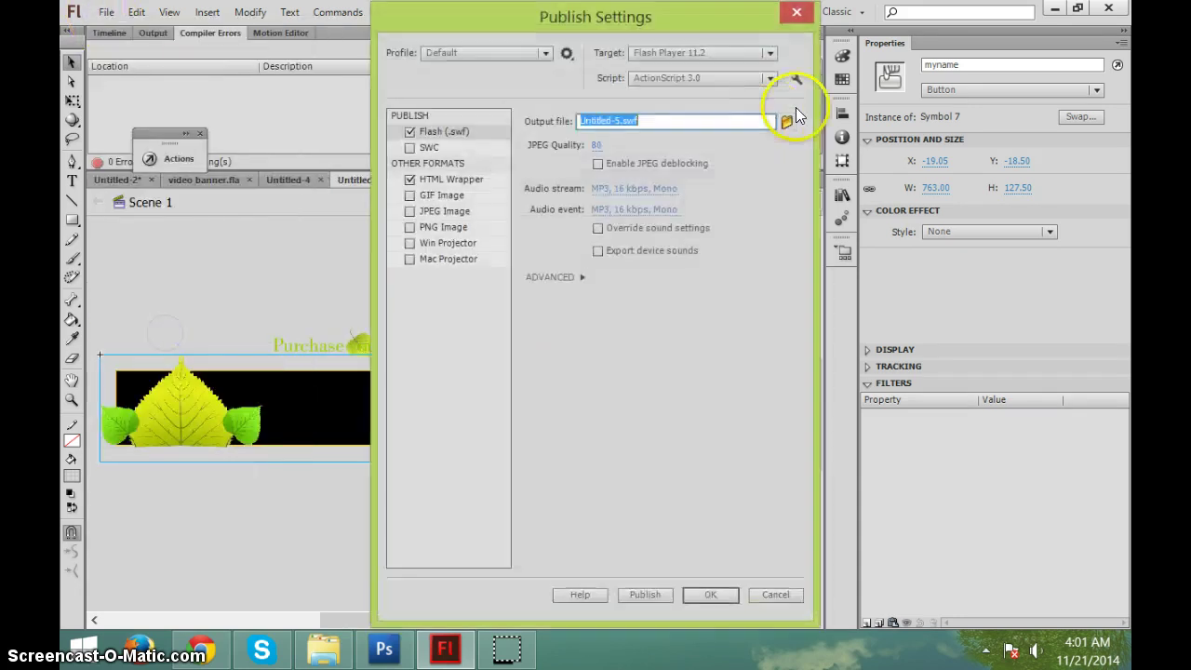
pyautogui.click(686, 80)
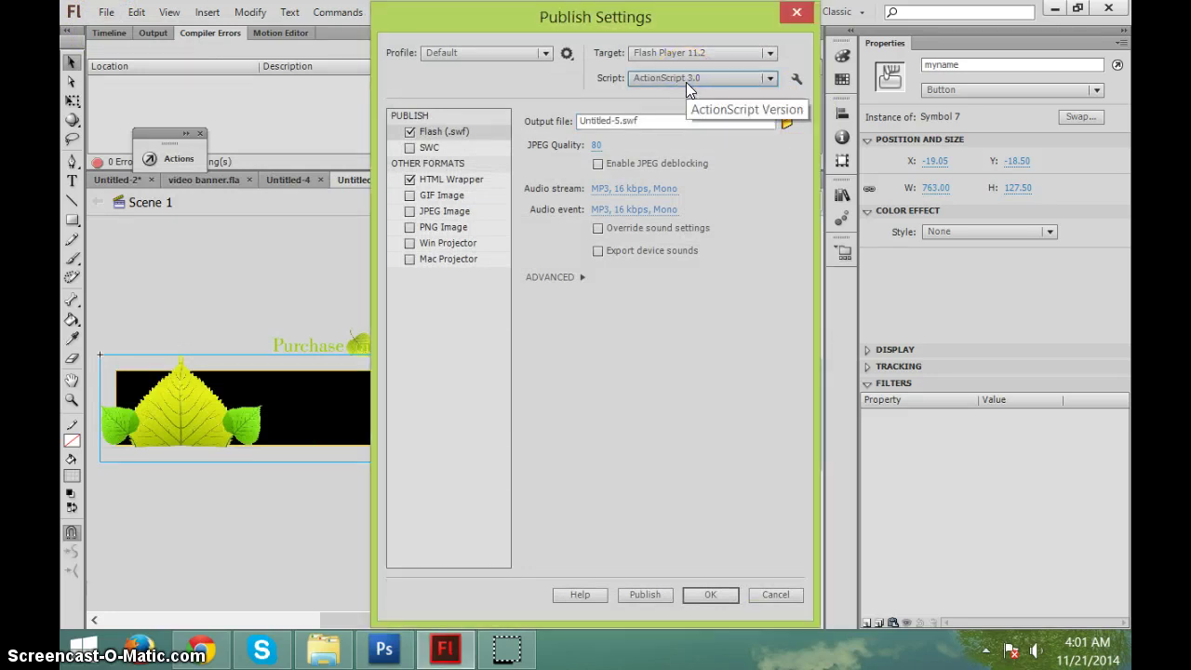
pyautogui.click(686, 82)
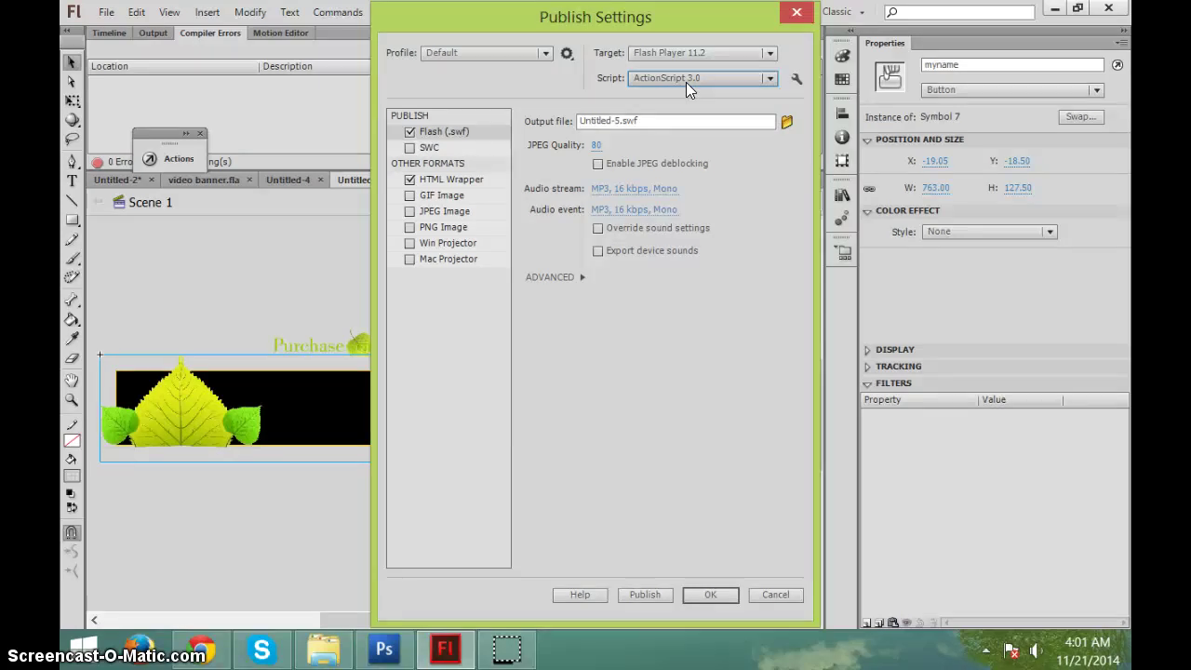
pyautogui.click(685, 82)
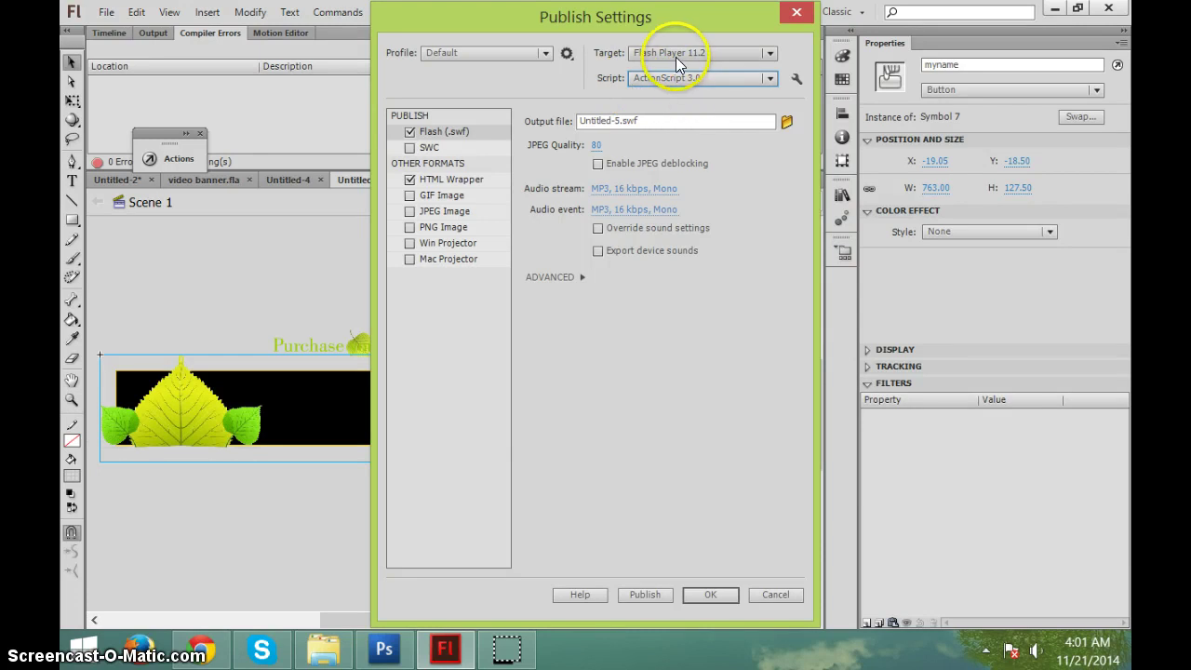
pyautogui.click(674, 55)
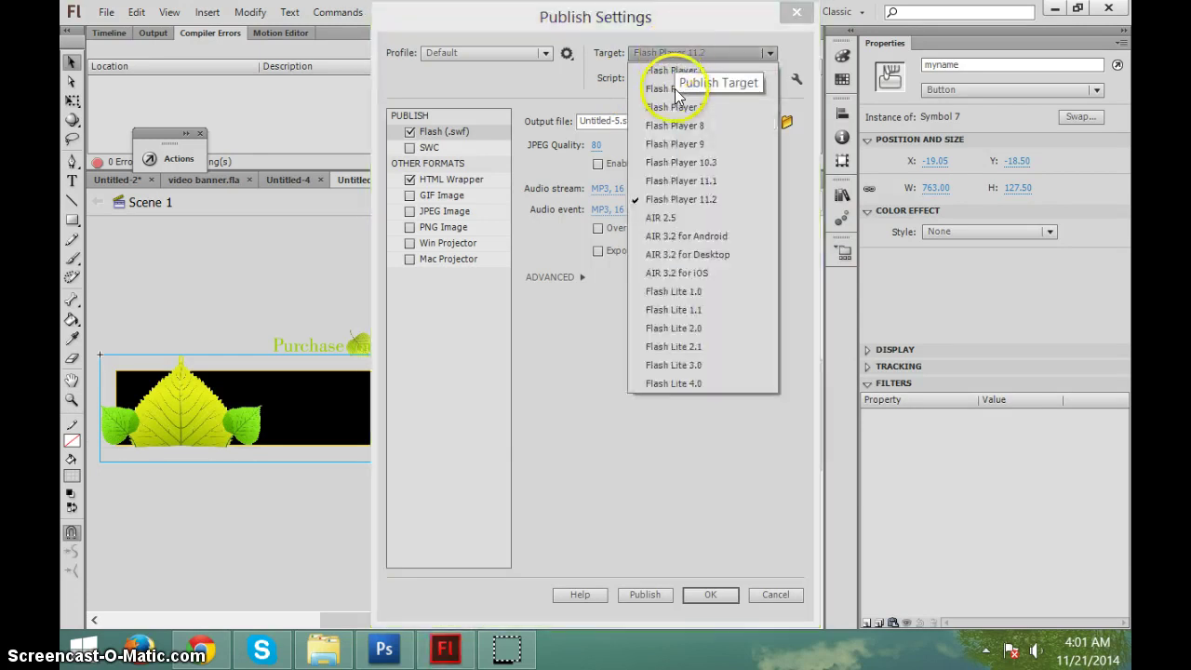
pyautogui.click(683, 147)
pyautogui.click(684, 147)
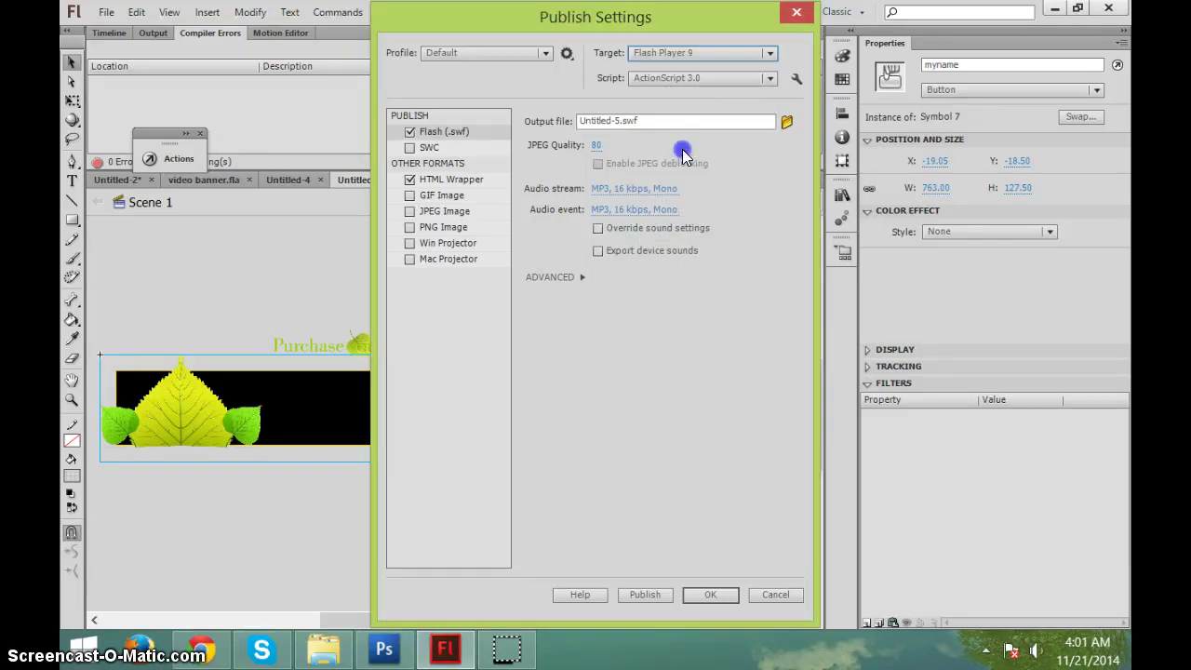
pyautogui.click(647, 594)
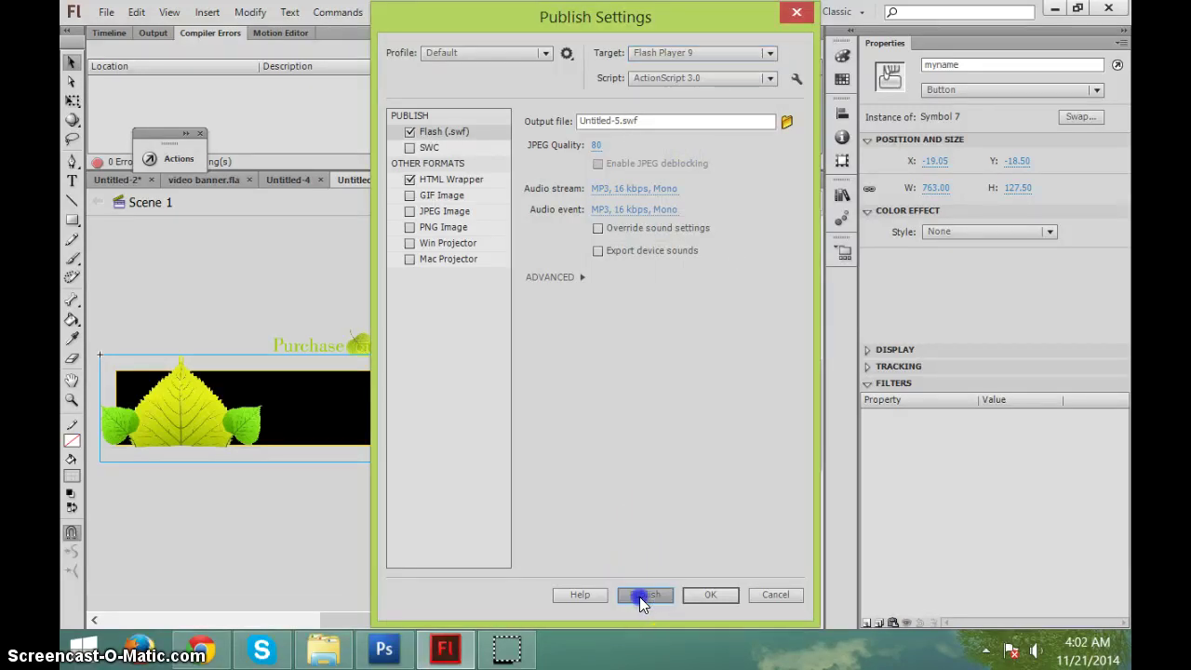
pyautogui.click(696, 594)
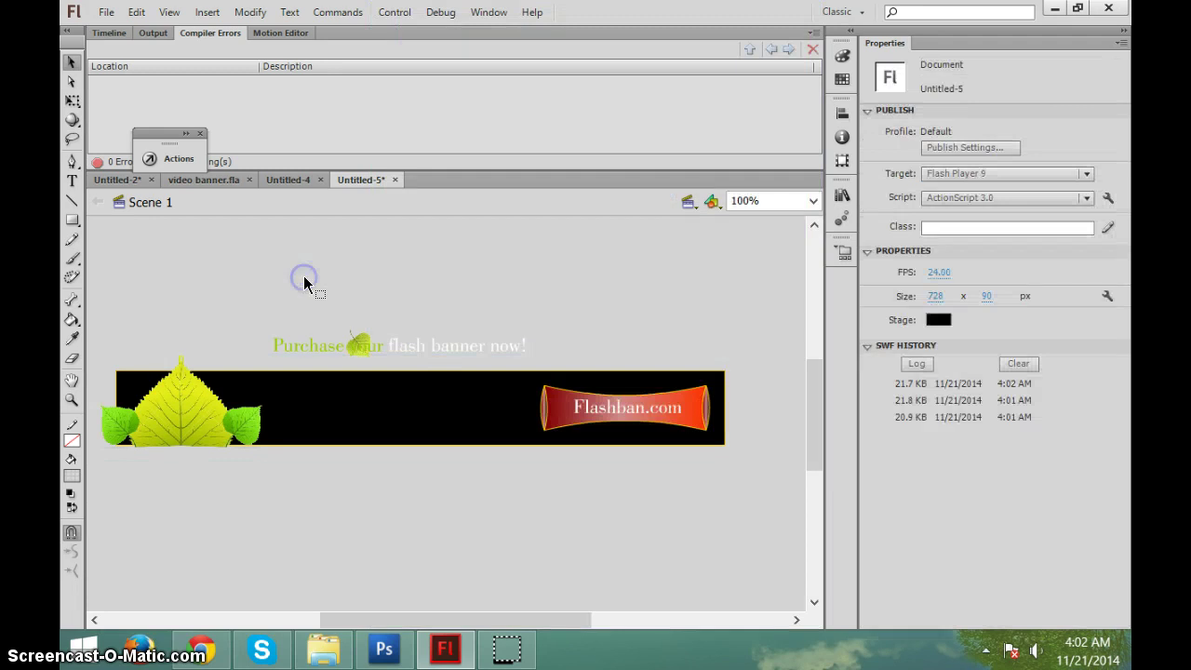
# Test the published banner and close the preview
pyautogui.hotkey('ctrl', 'Return')
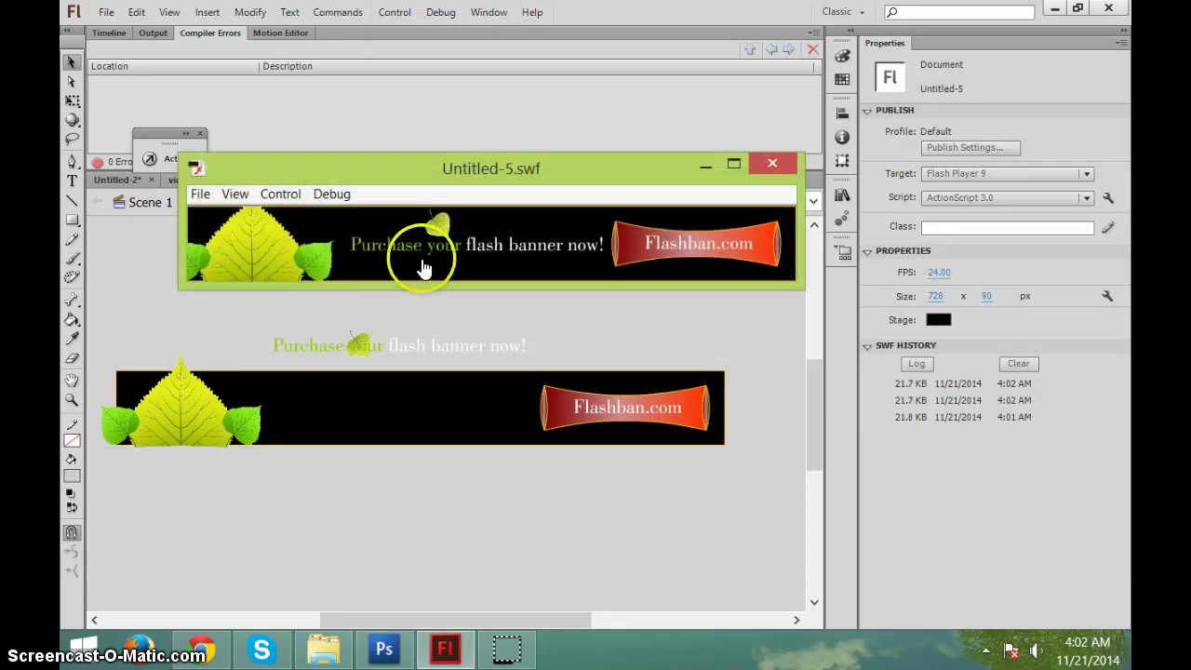
pyautogui.click(778, 162)
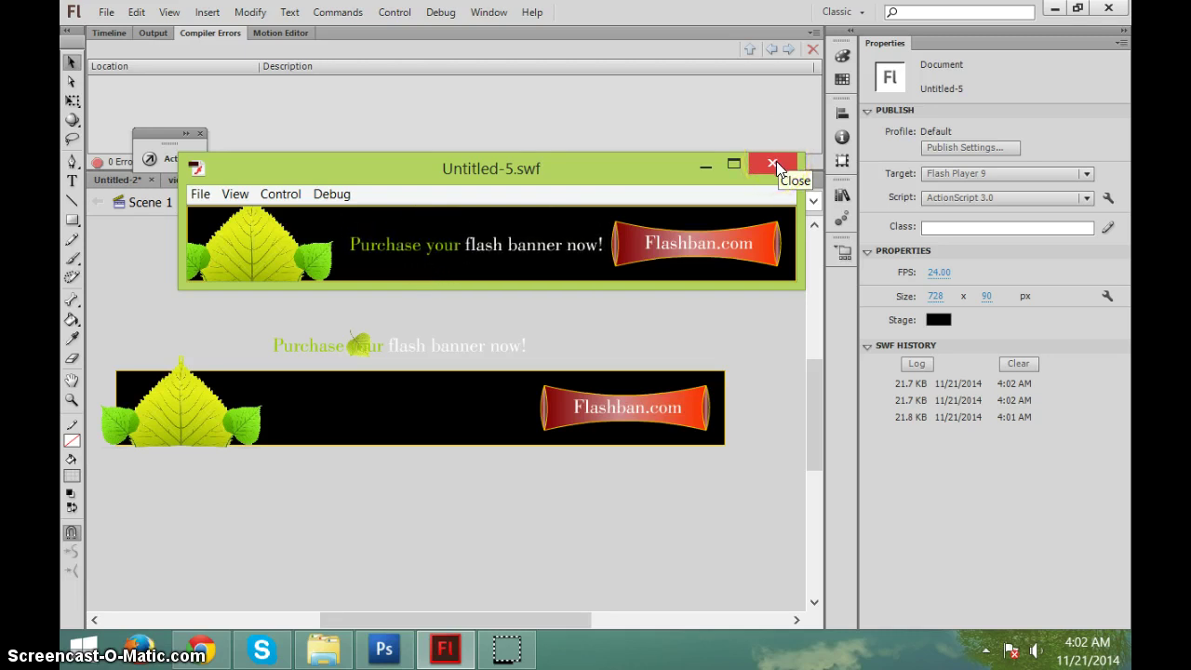
pyautogui.click(79, 73)
# Save the document under the name 'myfirst banner.fla'
pyautogui.click(106, 12)
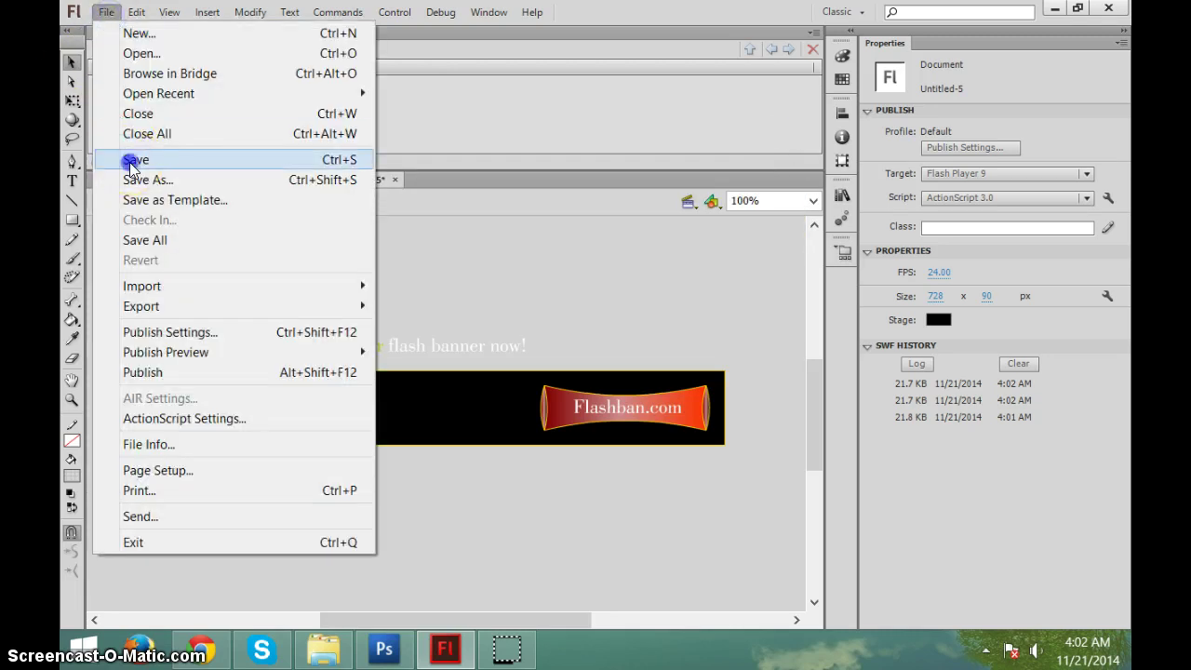
pyautogui.click(136, 155)
pyautogui.write('m')
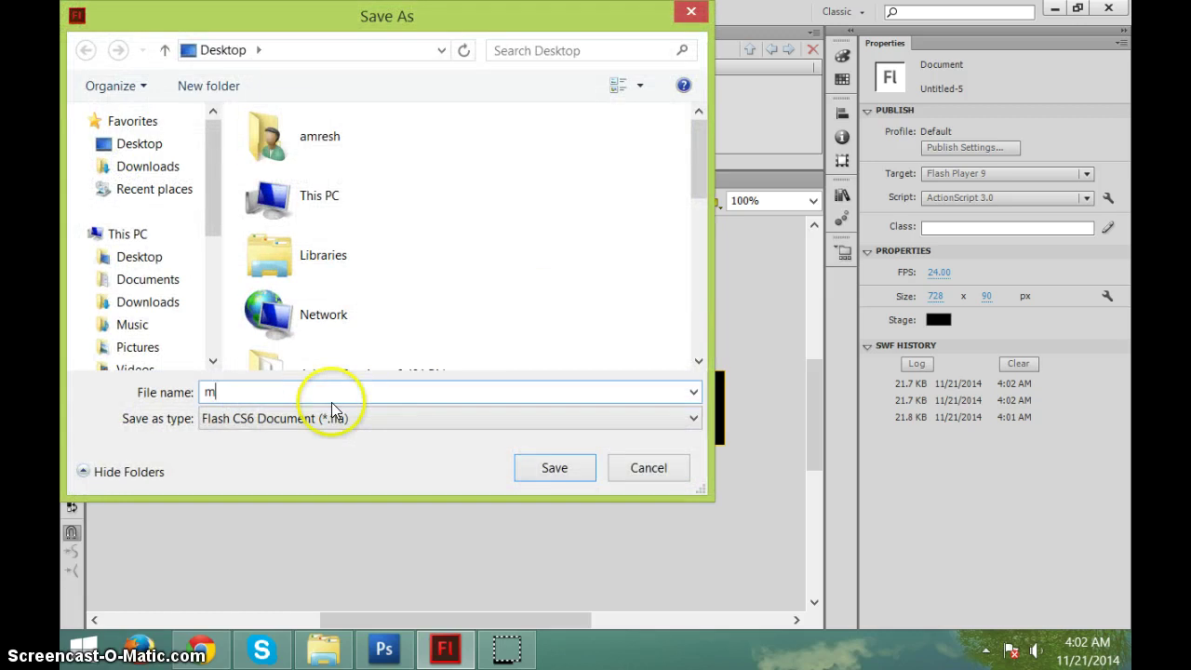
pyautogui.write('yfirst banner')
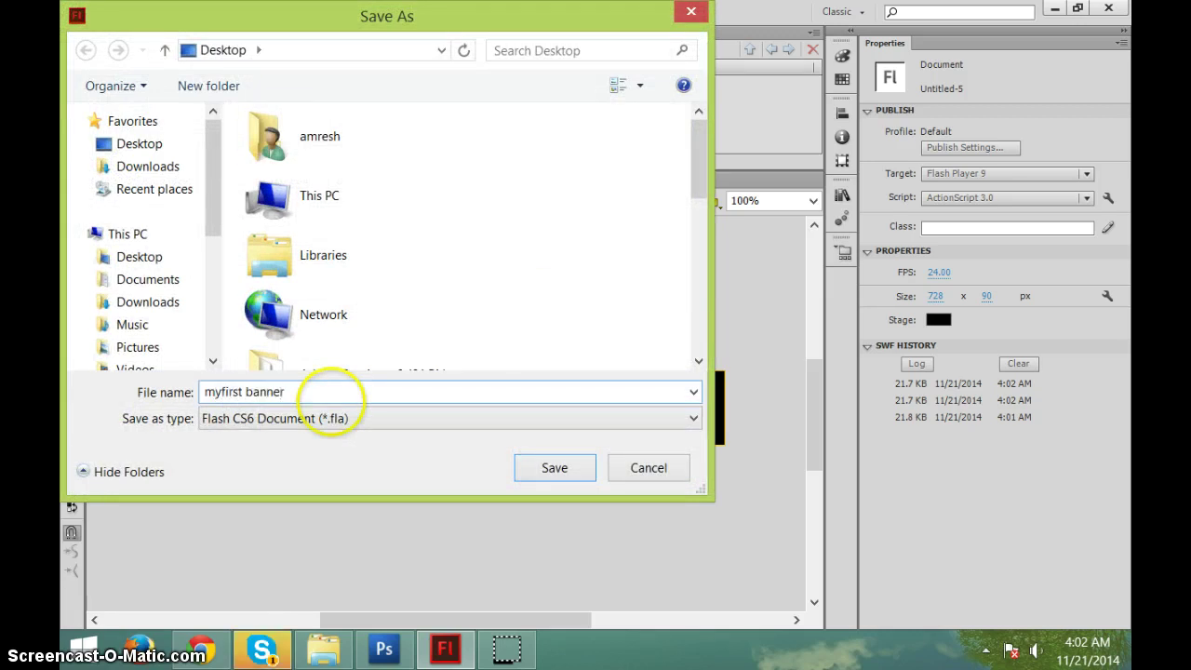
pyautogui.press('Return')
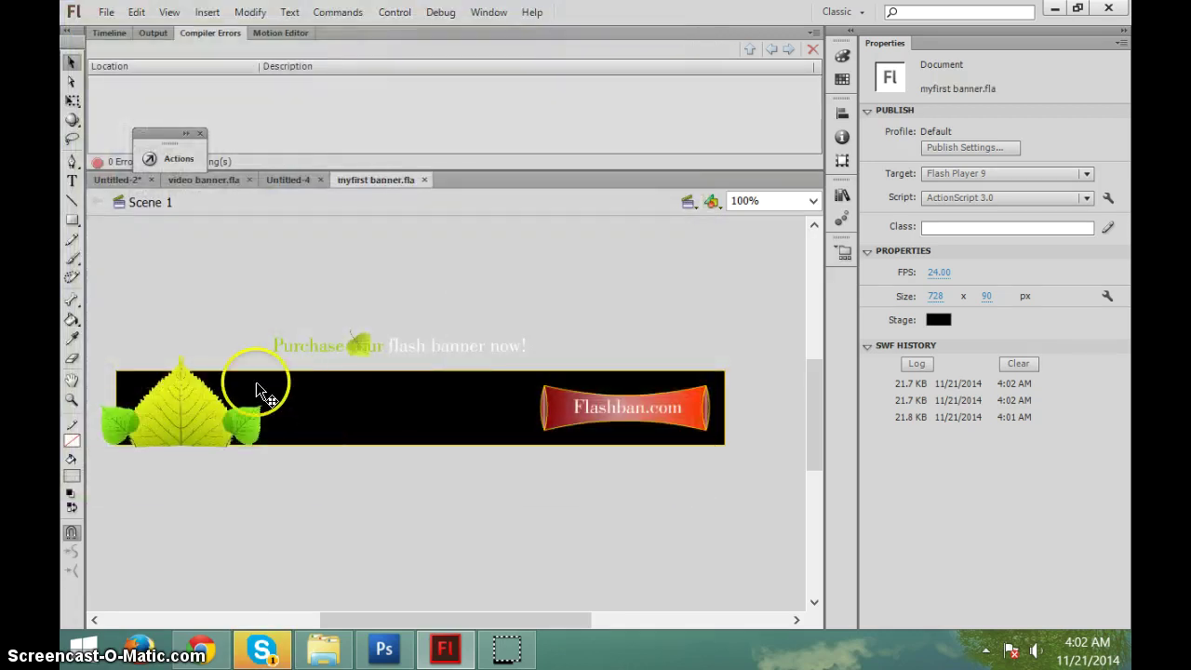